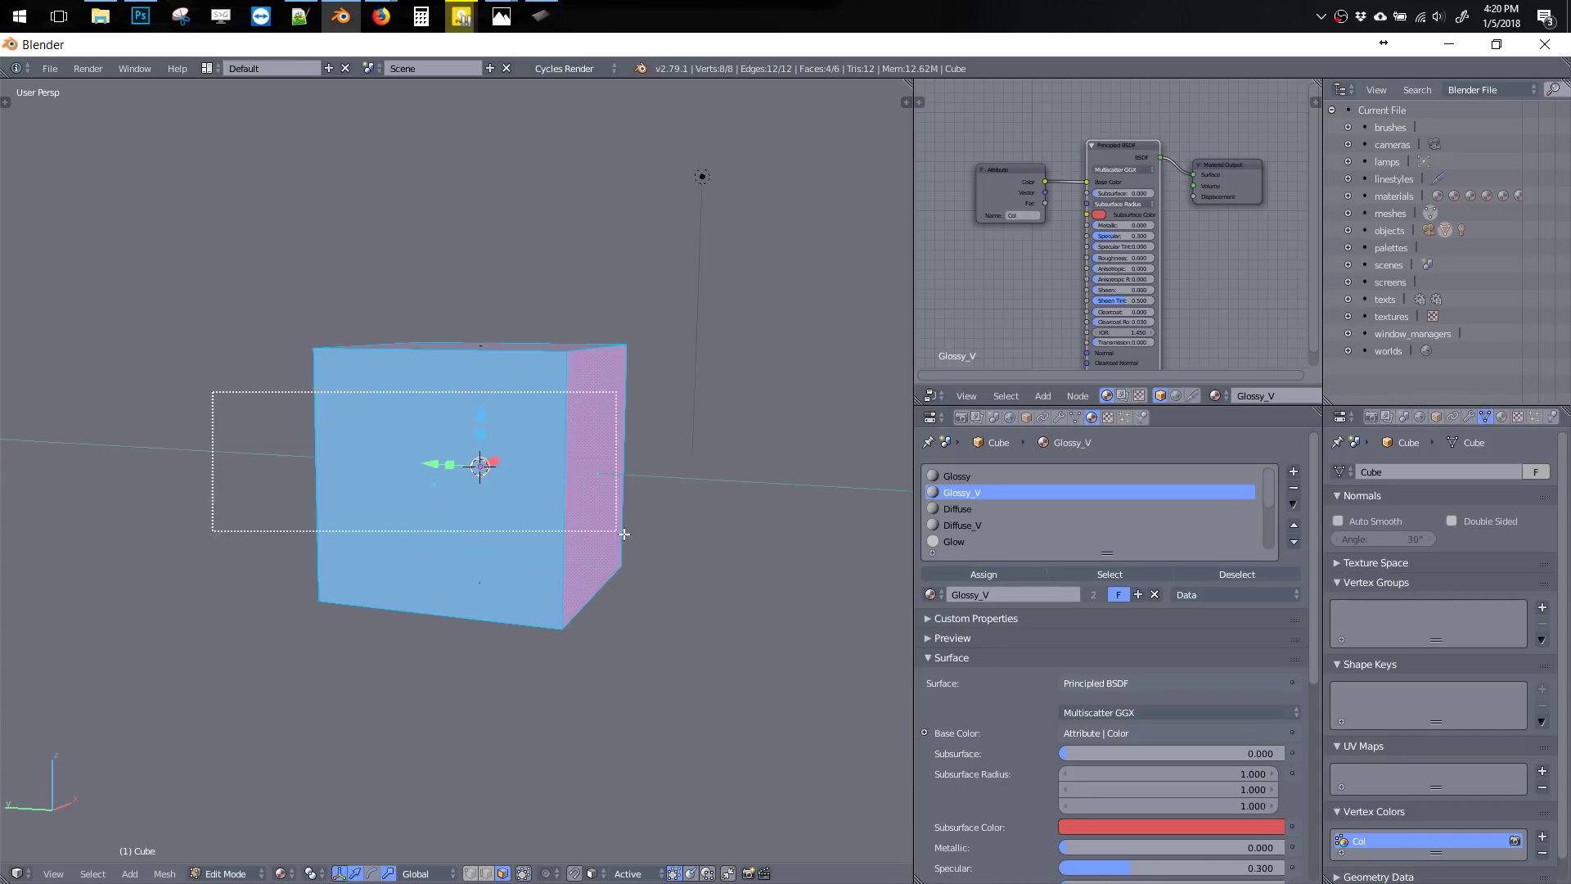
# Box-select the cube's faces, then box-deselect so 0/6 faces are selected
pyautogui.keyDown('shift'); pyautogui.moveTo(233, 403); pyautogui.dragTo(722, 675); pyautogui.keyUp('shift')
pyautogui.keyDown('shift'); pyautogui.moveTo(229, 274); pyautogui.dragTo(737, 676); pyautogui.keyUp('shift')
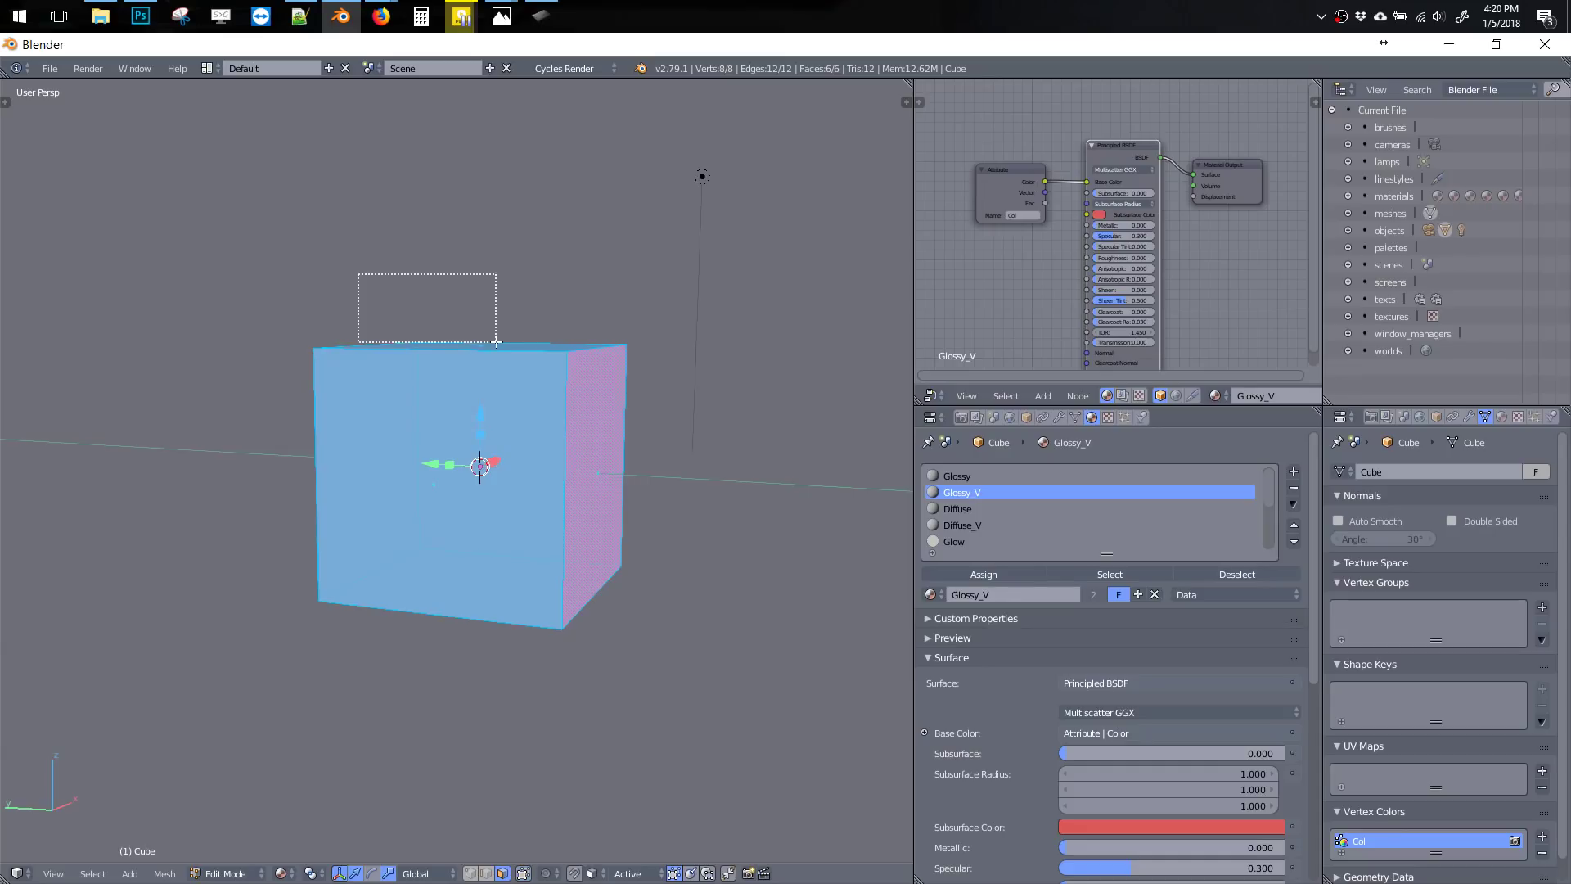
pyautogui.moveTo(359, 273); pyautogui.dragTo(502, 344)
pyautogui.moveTo(418, 308); pyautogui.dragTo(485, 327, button='middle')
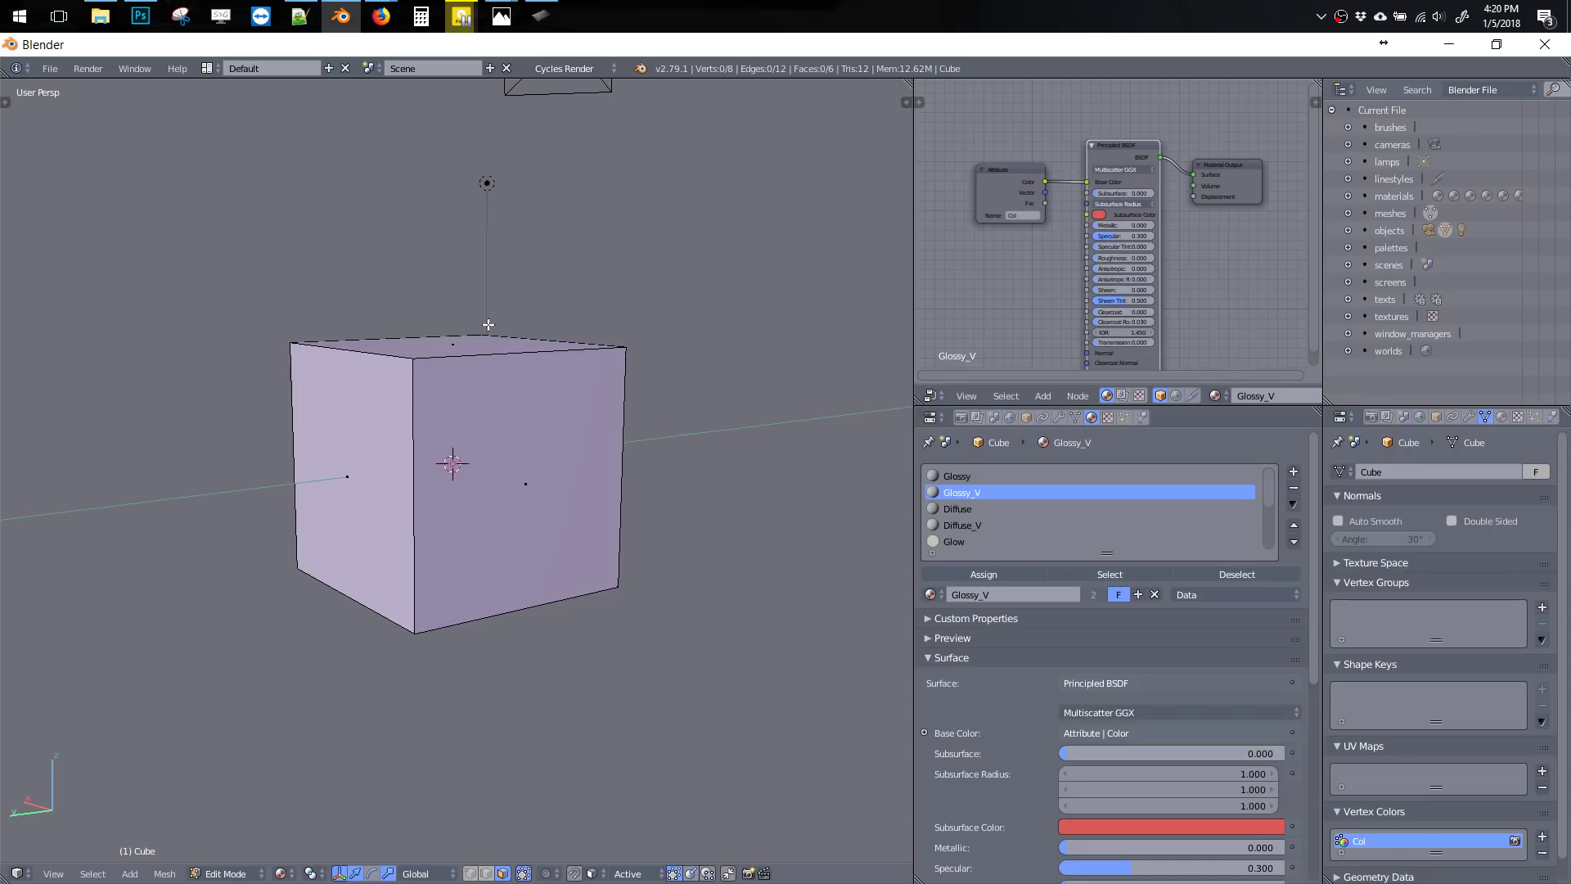
pyautogui.scroll(-1, 1311, 485)
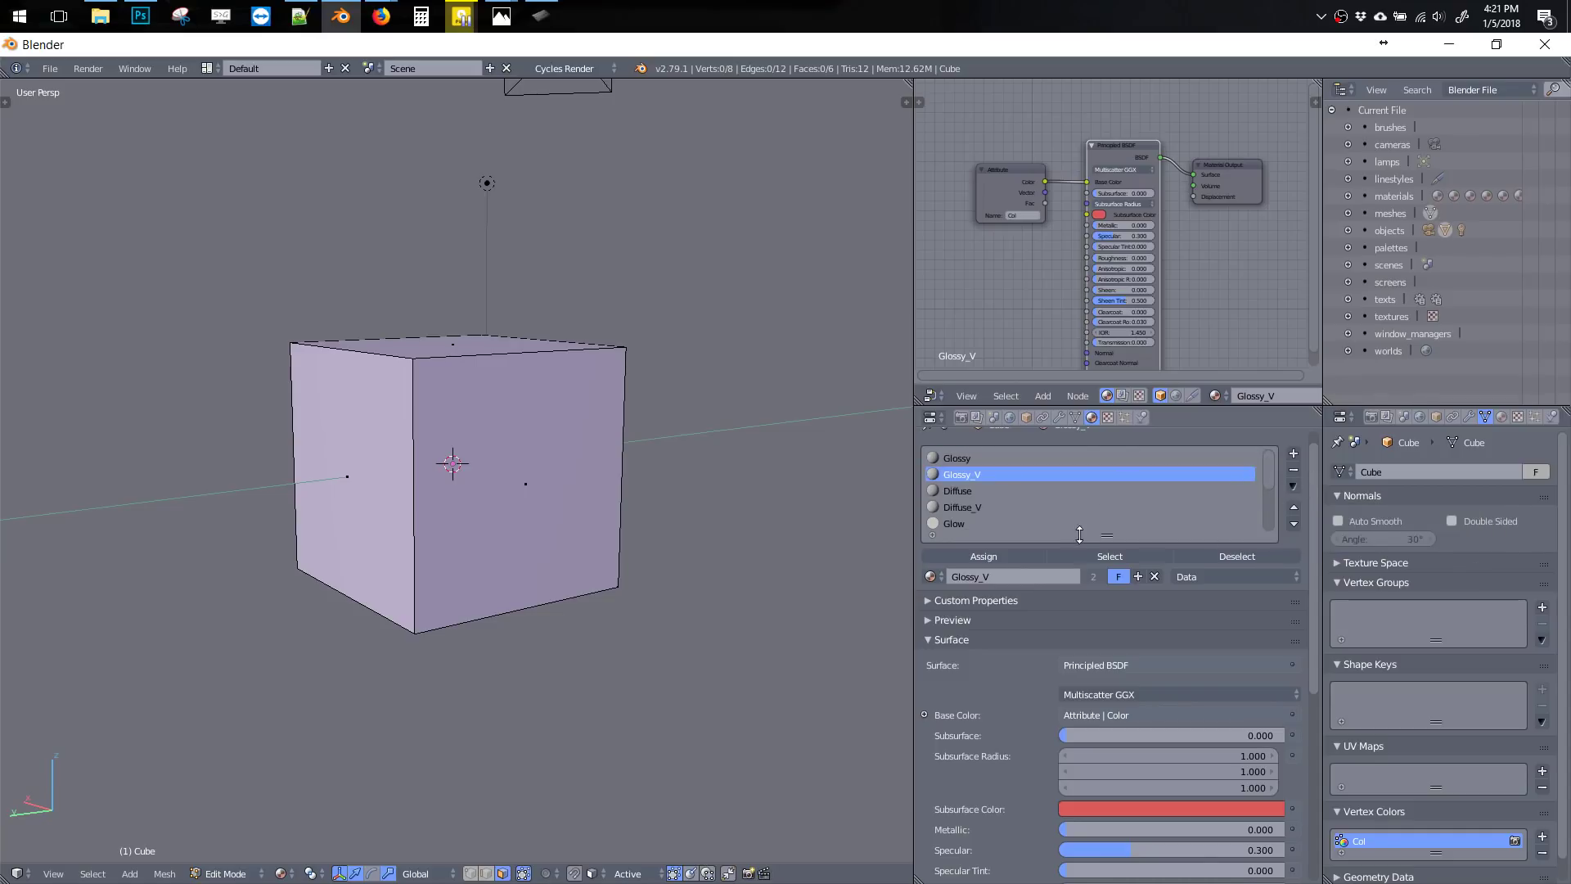
# Rename the cube's Diffuse material to Diffuse_01 in the material list
pyautogui.click(1270, 457)
pyautogui.click(1151, 472)
pyautogui.click(1014, 492)
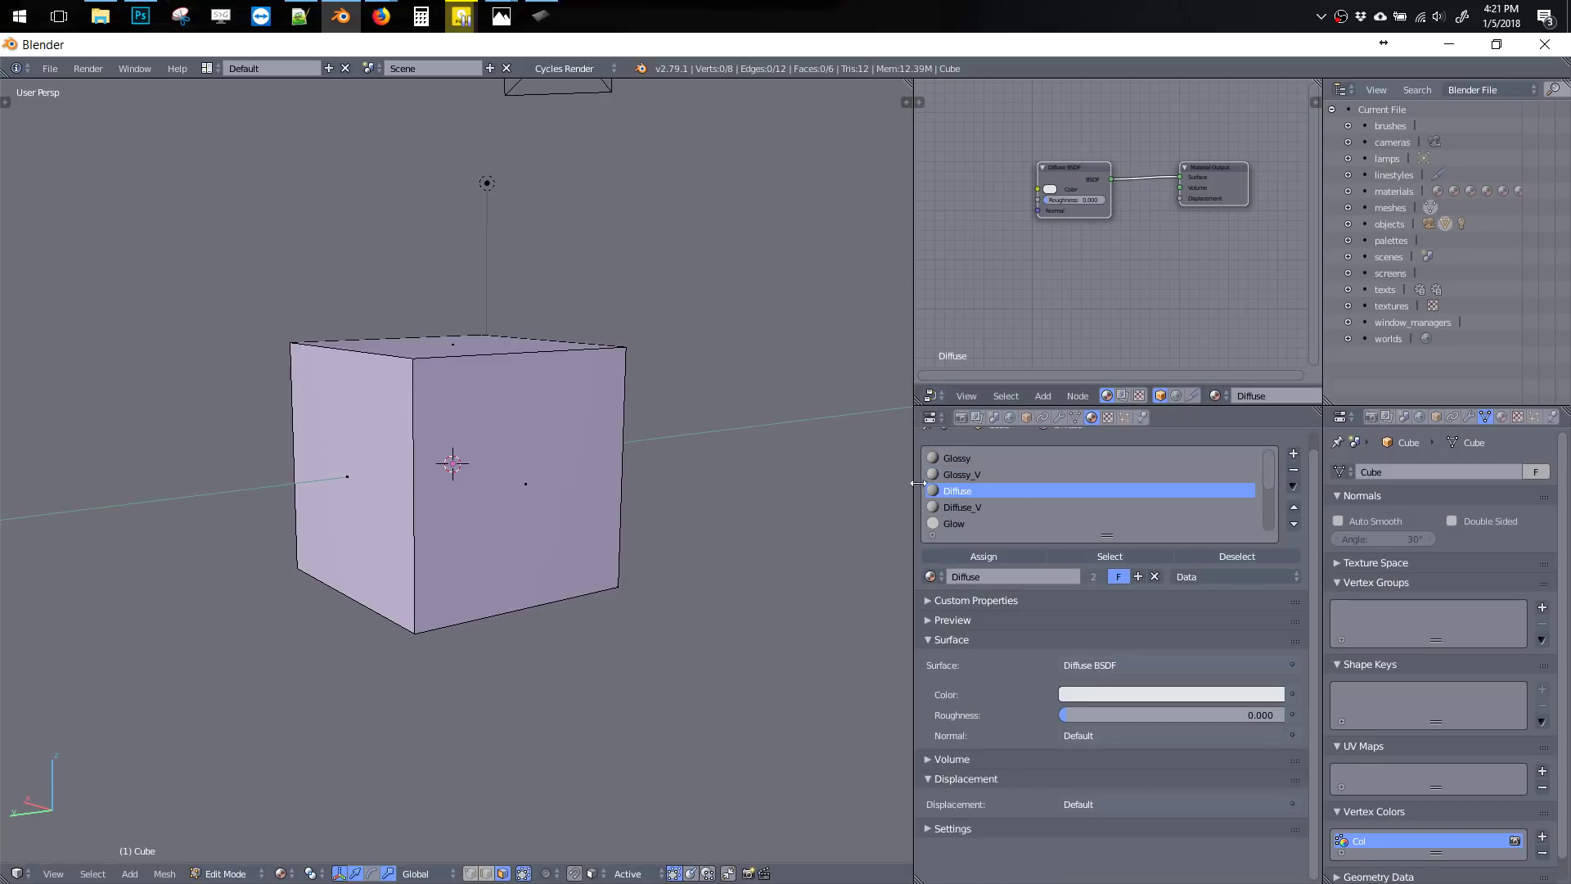
pyautogui.click(1293, 458)
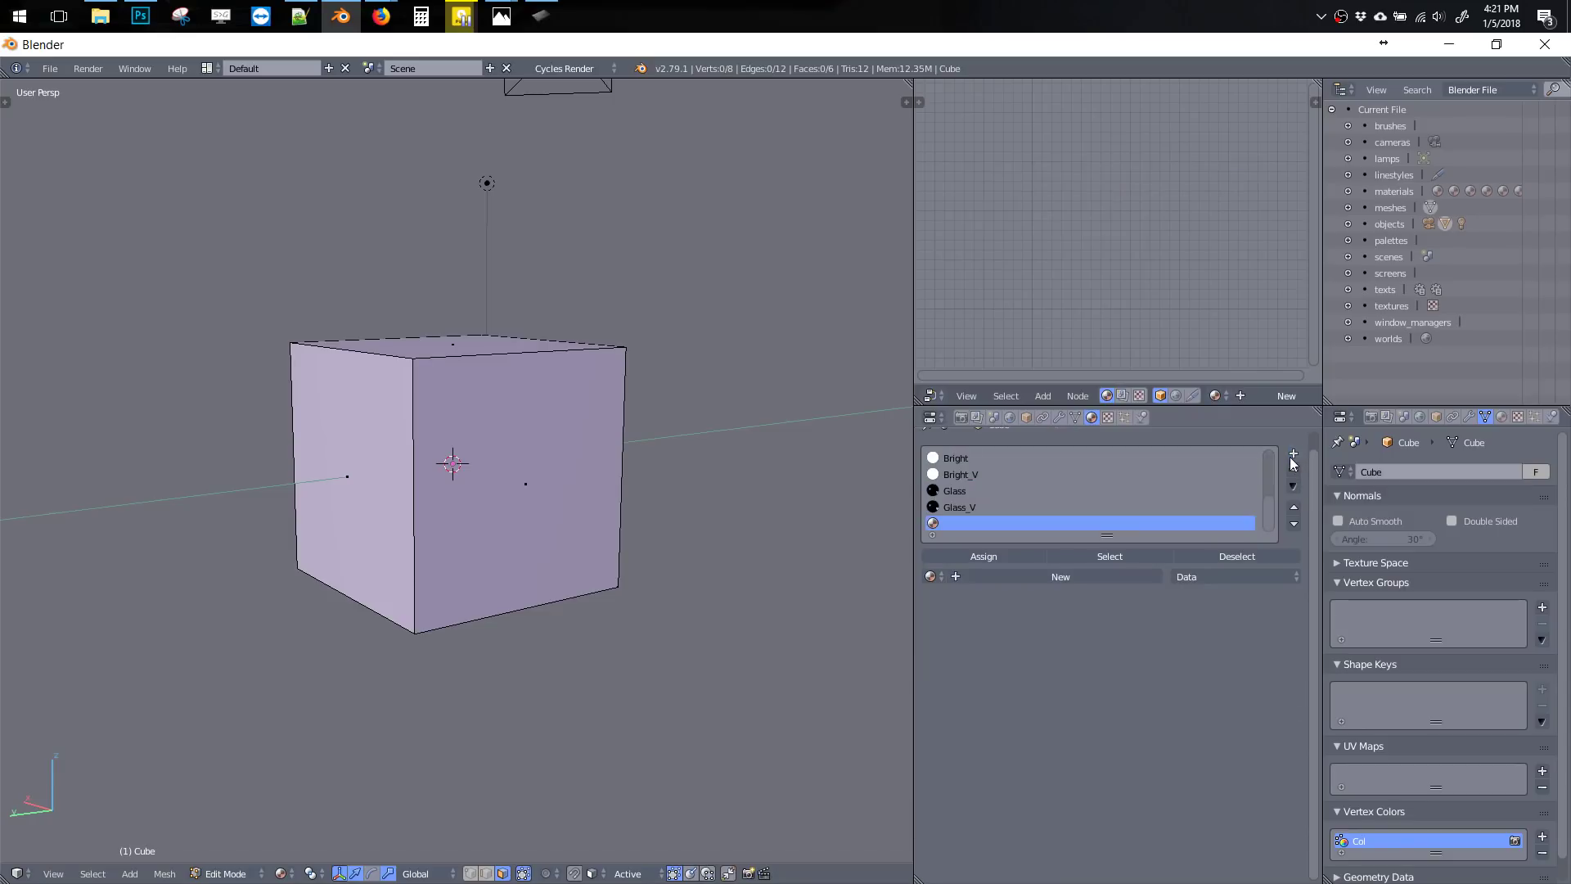
pyautogui.moveTo(1271, 501); pyautogui.dragTo(1266, 468)
pyautogui.click(968, 473)
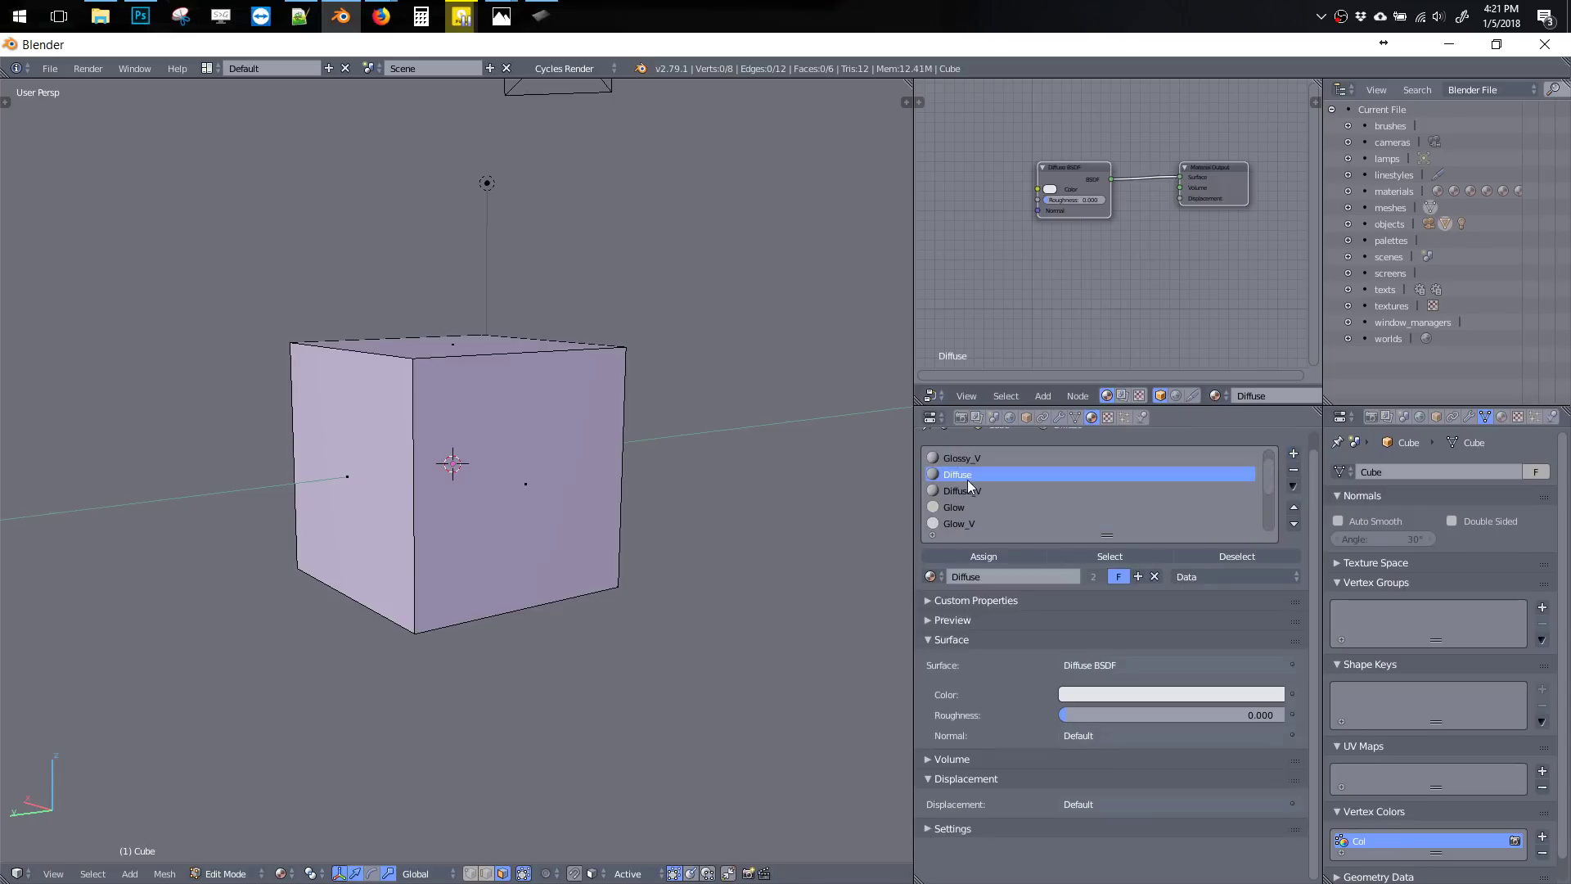
pyautogui.doubleClick(988, 575)
pyautogui.press('Return')
# Add a slot beneath Diffuse_01, assign Diffuse_01 to it and duplicate it as Diffuse_01.001
pyautogui.click(1293, 453)
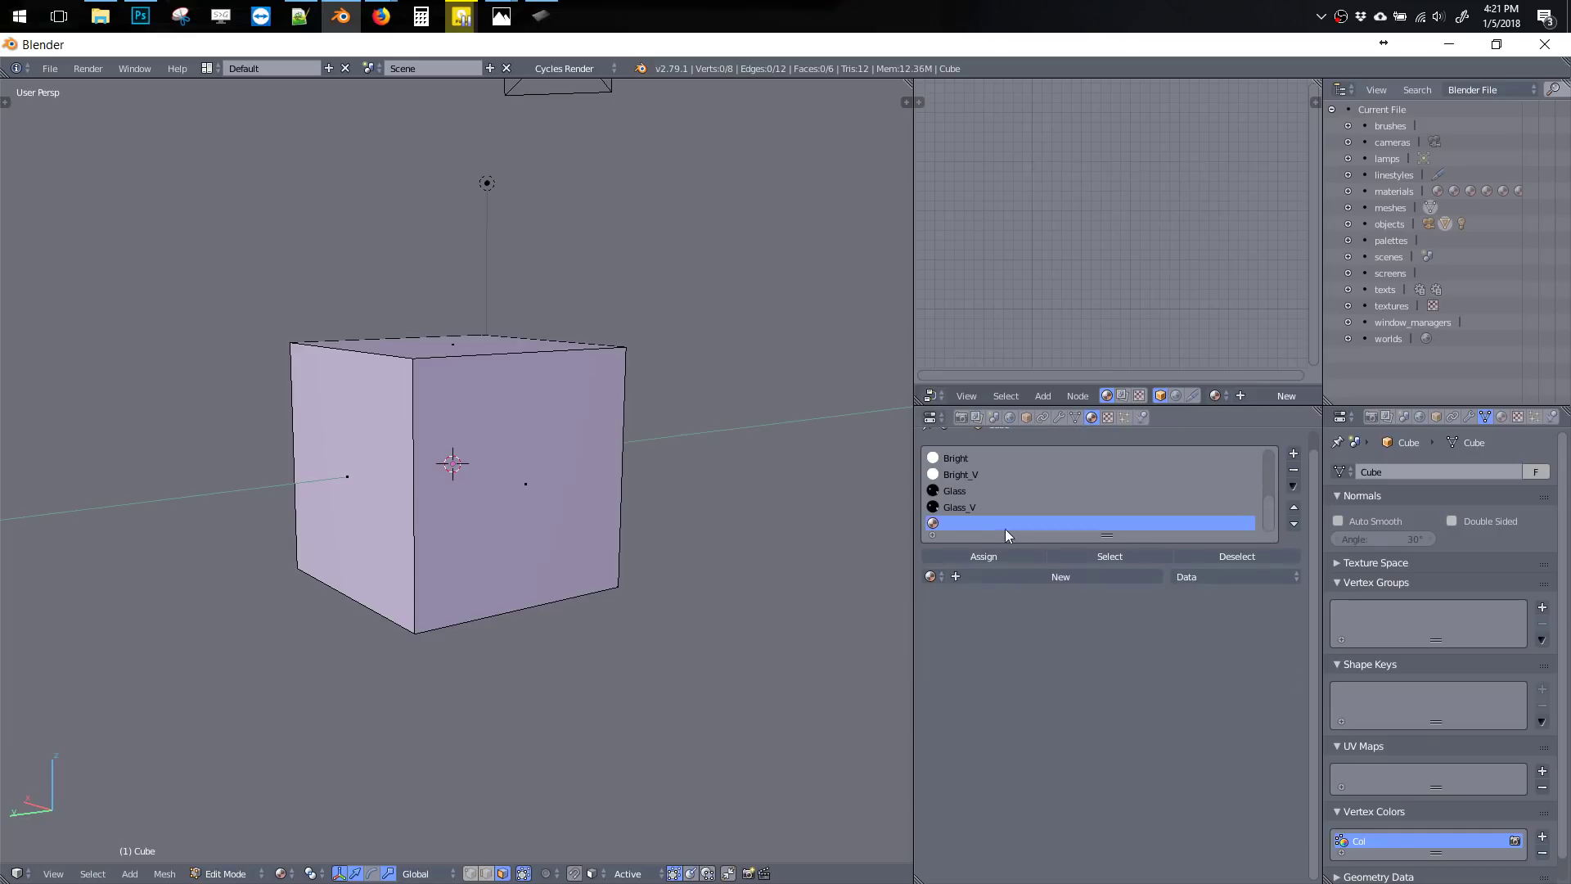
pyautogui.click(1292, 506)
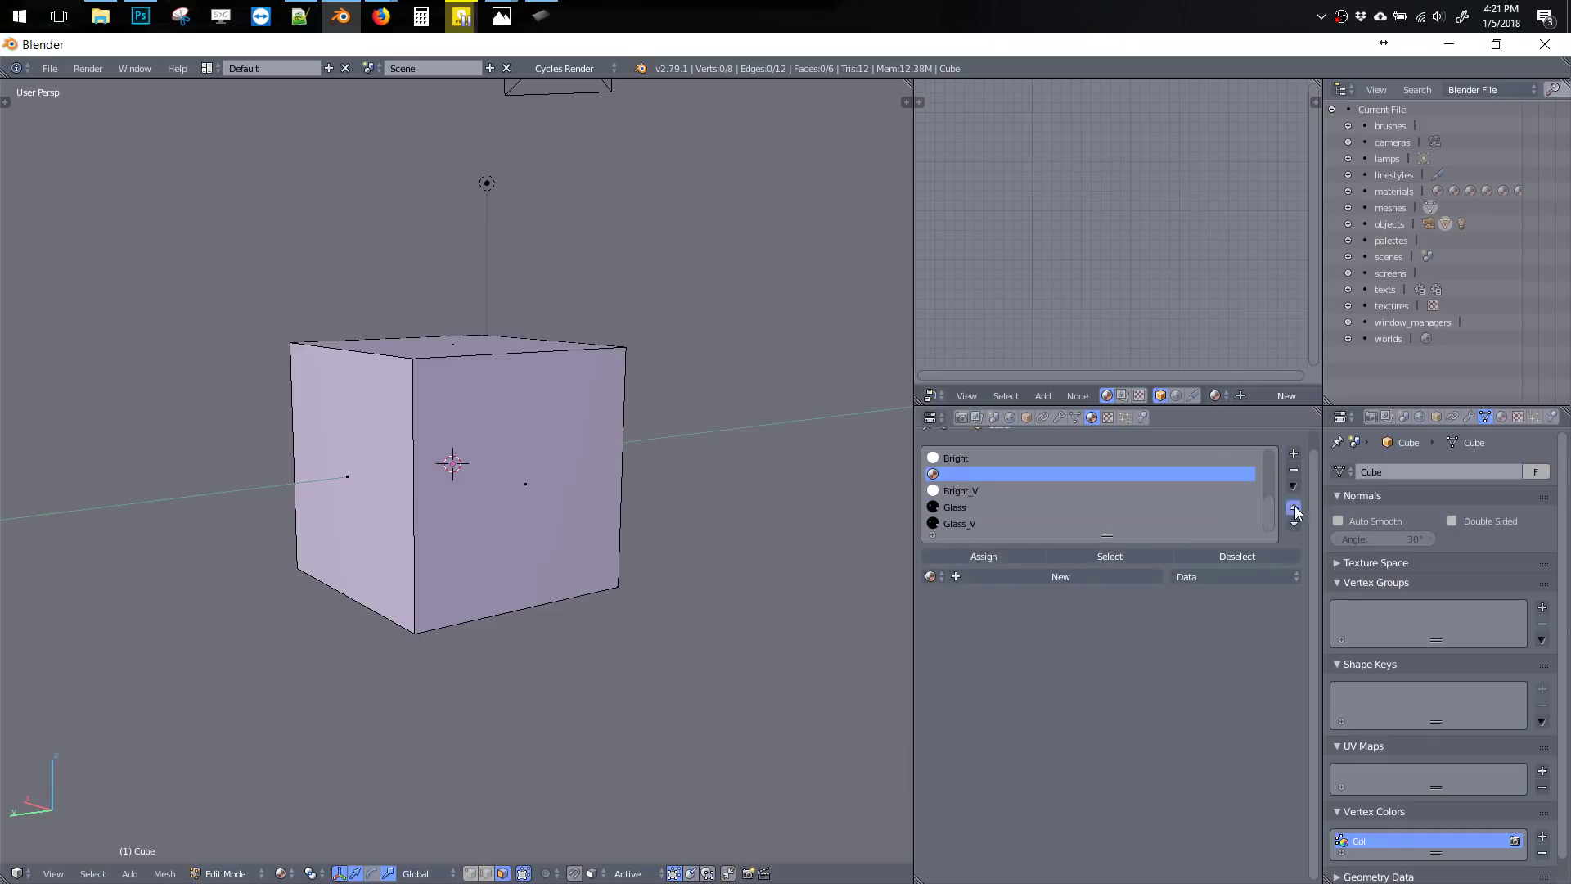
pyautogui.click(1292, 506)
pyautogui.click(1292, 507)
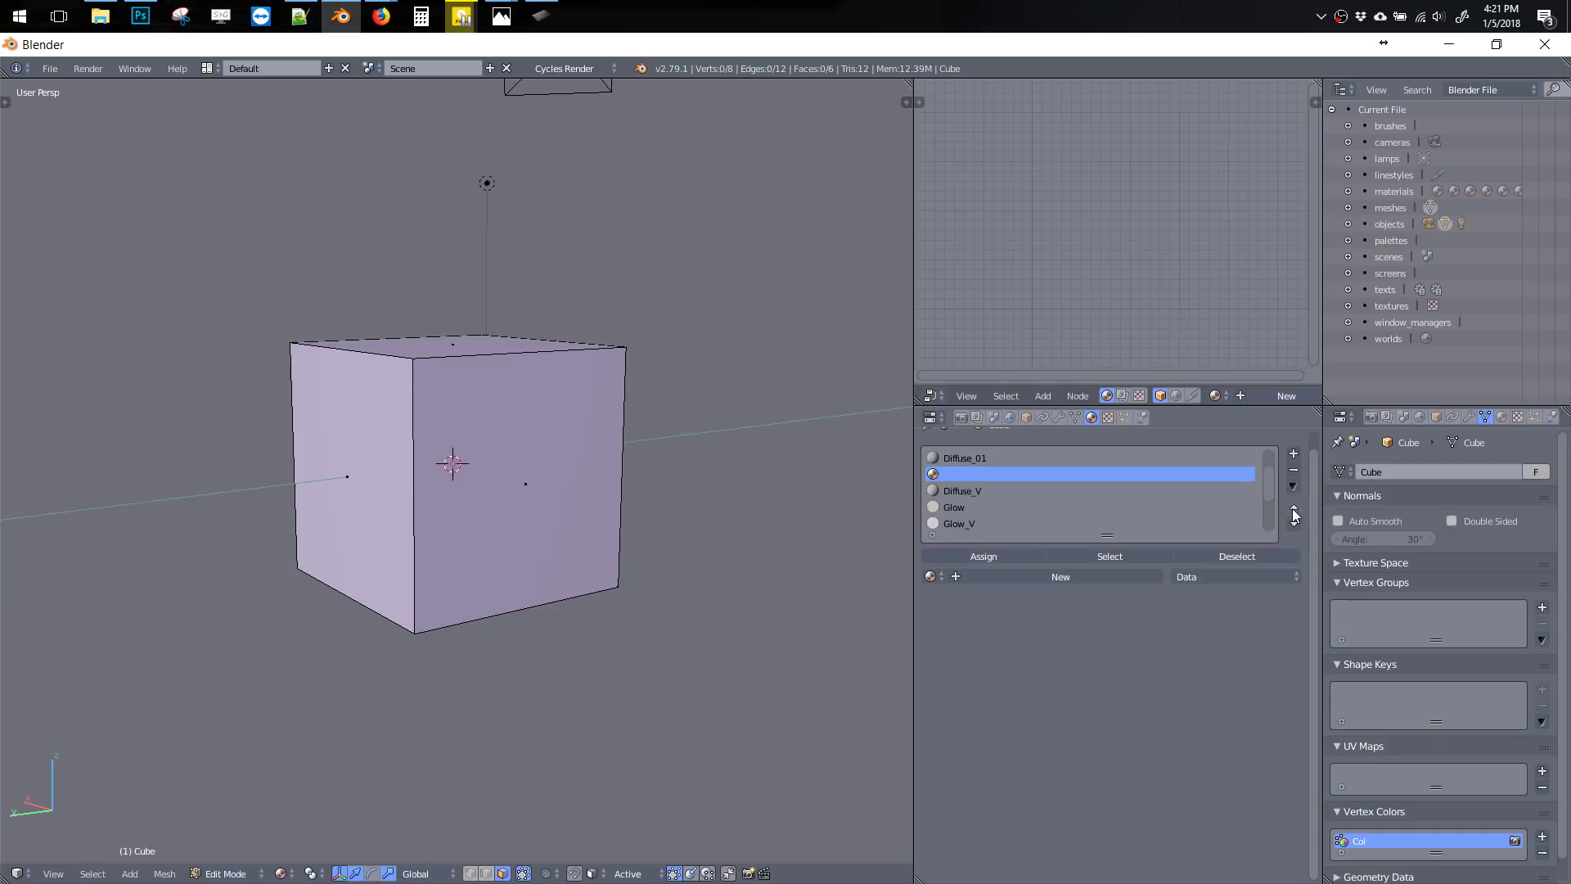
pyautogui.click(933, 575)
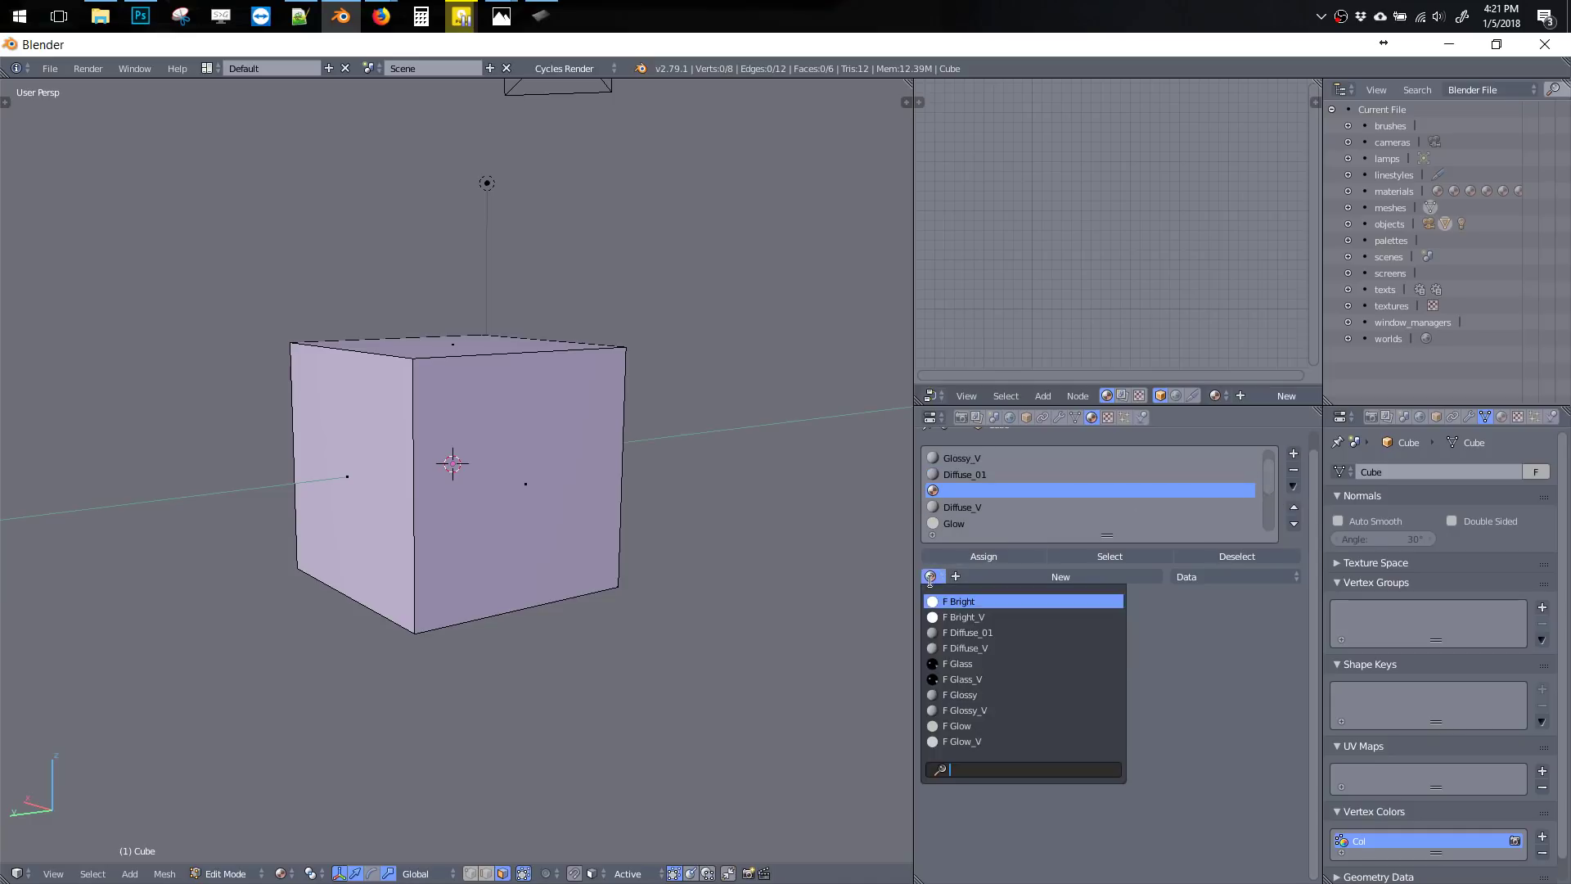
pyautogui.click(963, 632)
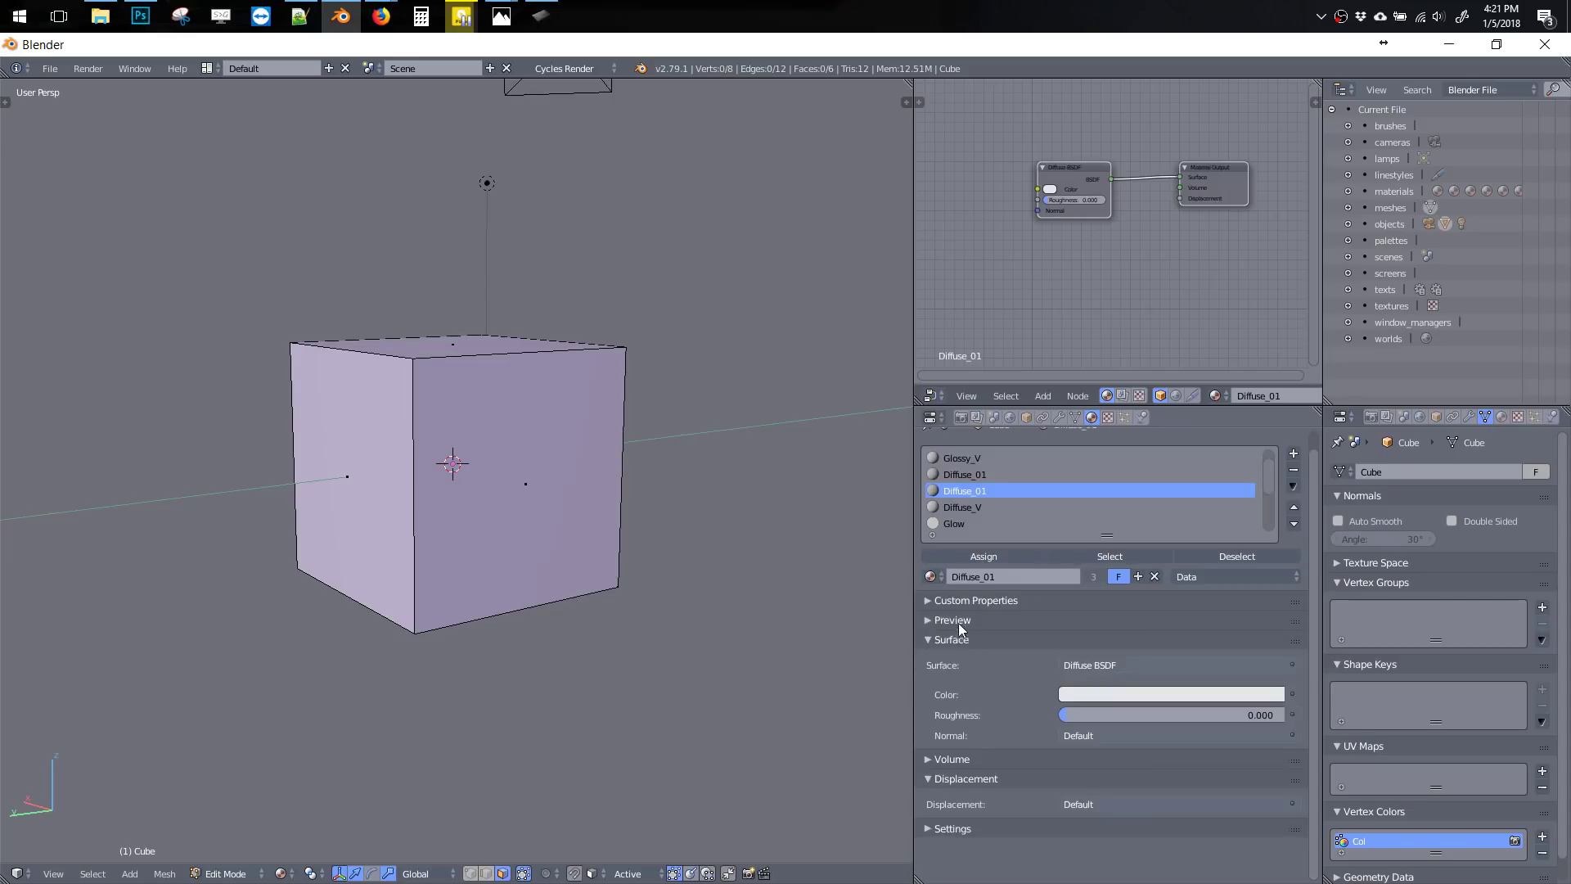
pyautogui.click(1137, 577)
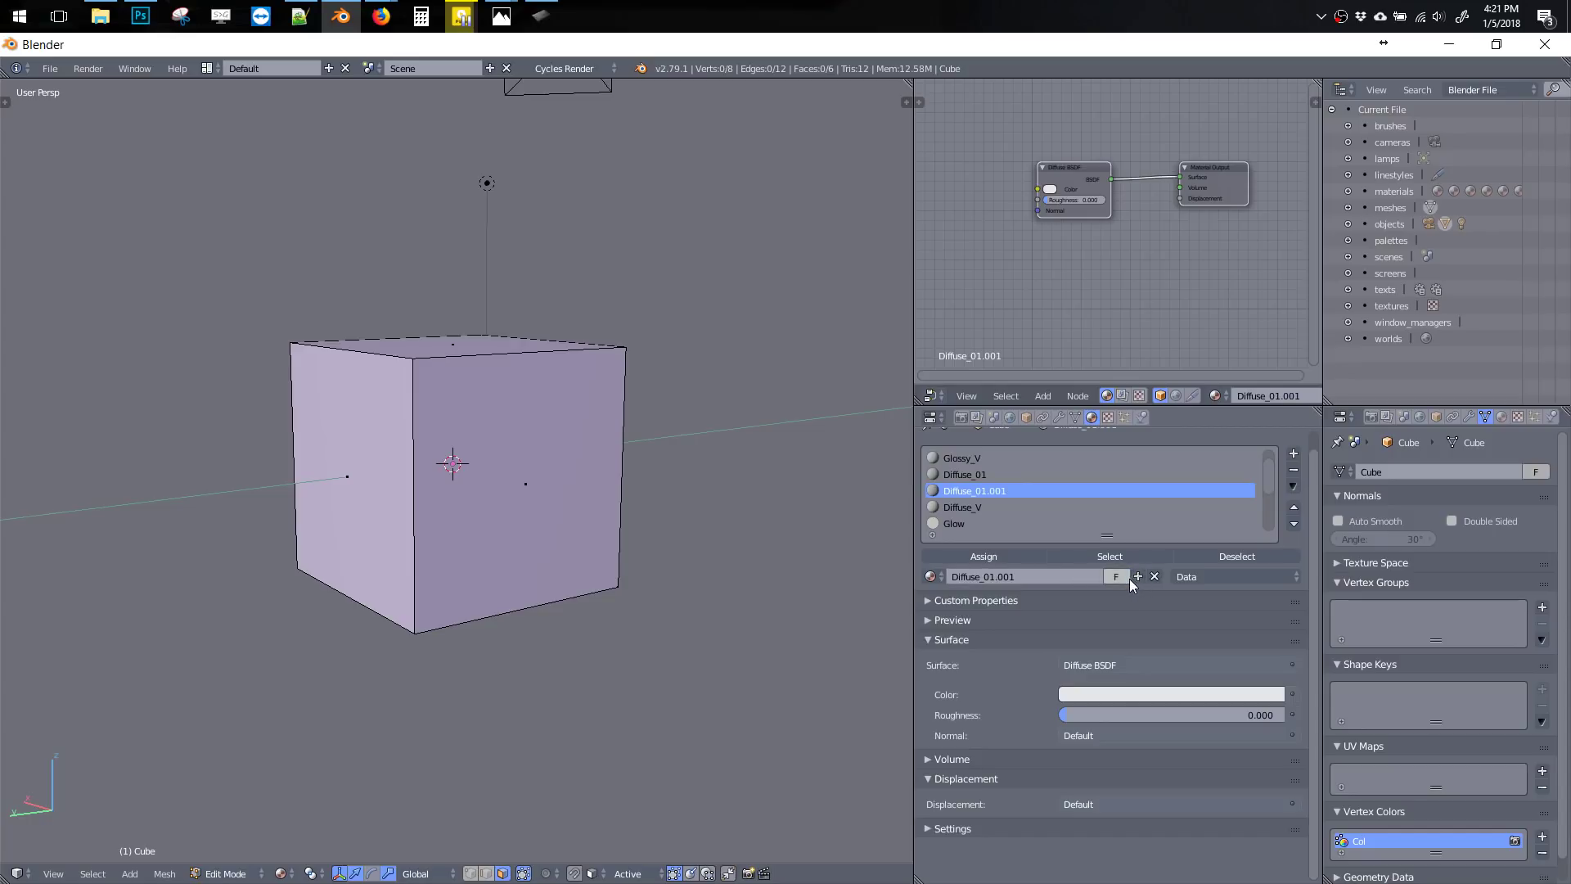
pyautogui.click(967, 476)
pyautogui.click(975, 491)
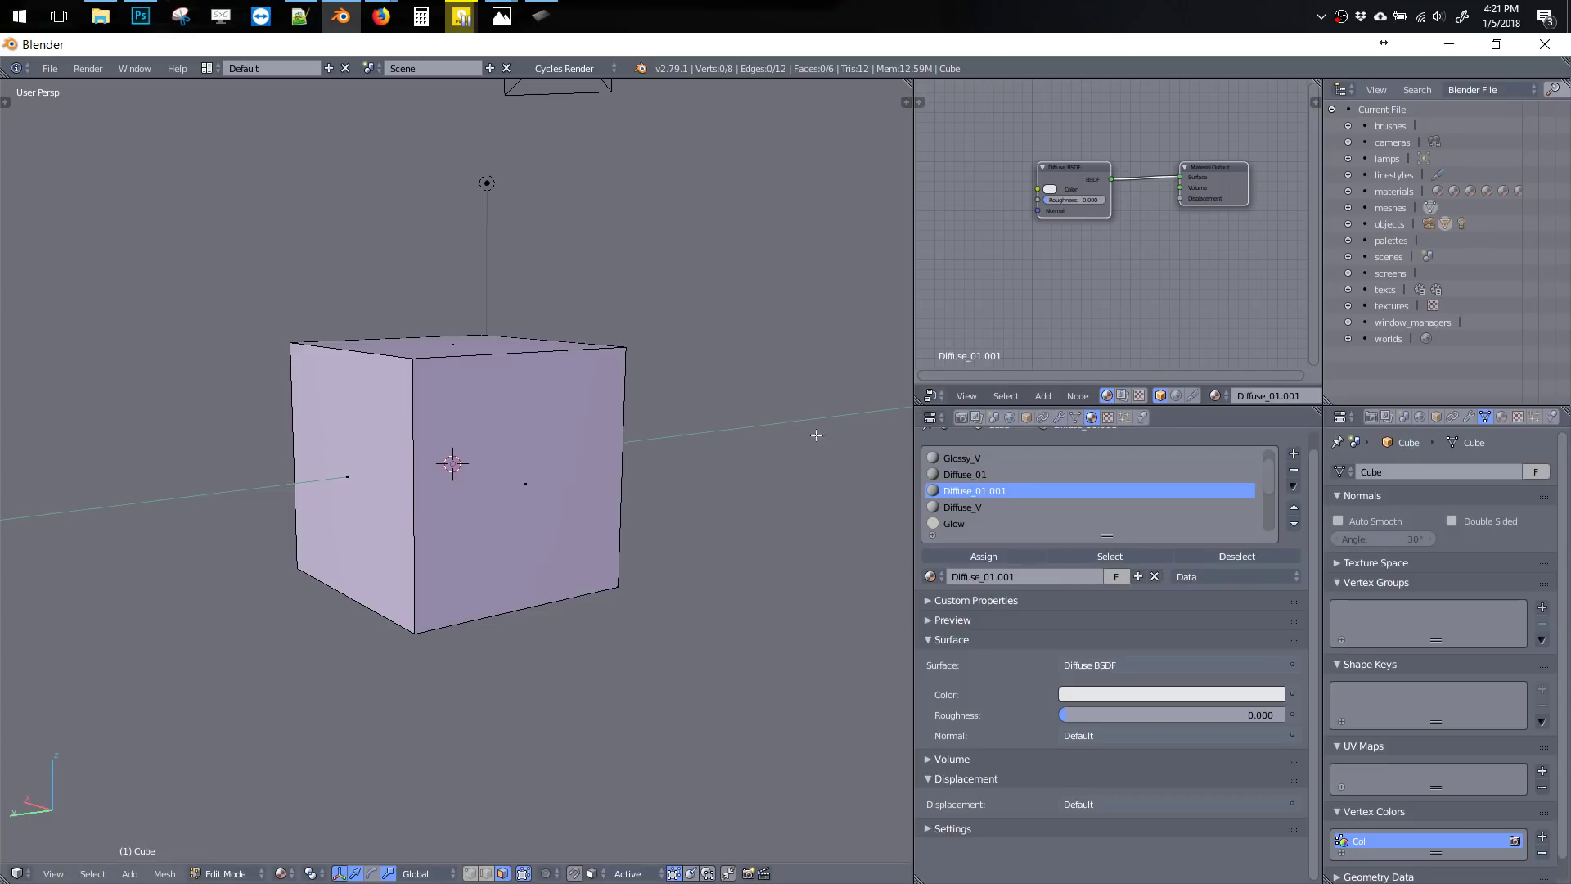
pyautogui.moveTo(575, 435); pyautogui.dragTo(572, 423, button='middle')
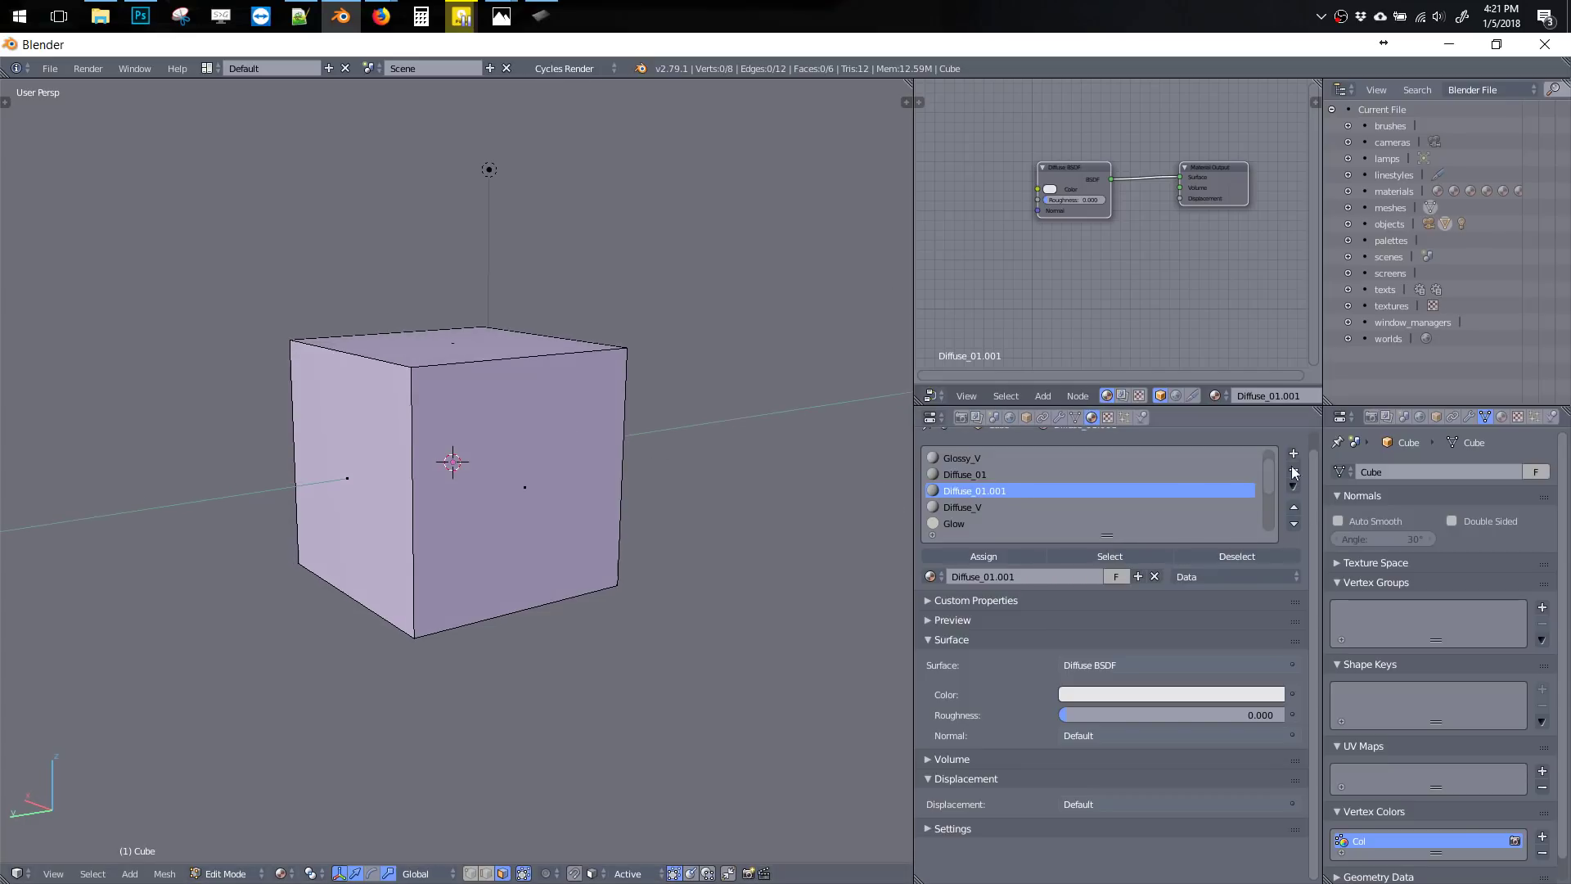
pyautogui.moveTo(543, 428)
pyautogui.mouseDown(button='middle')
pyautogui.moveTo(652, 409)
pyautogui.moveTo(685, 365)
pyautogui.mouseUp(button='middle')
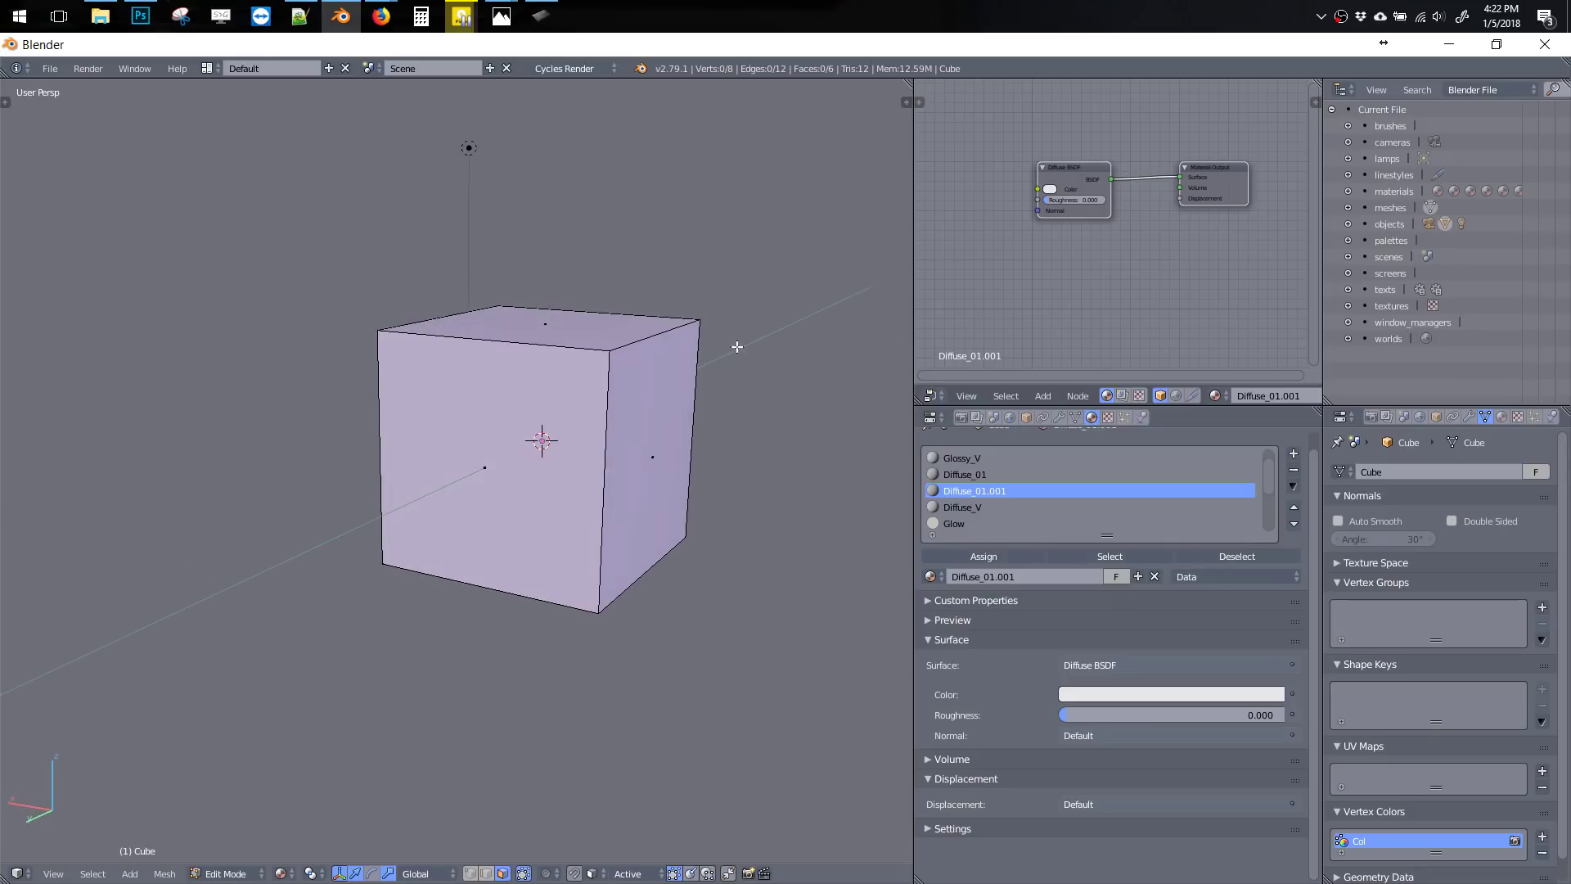
# In the quick material panel, select Glow and make a copy of it
pyautogui.hotkey('shift', 'q')
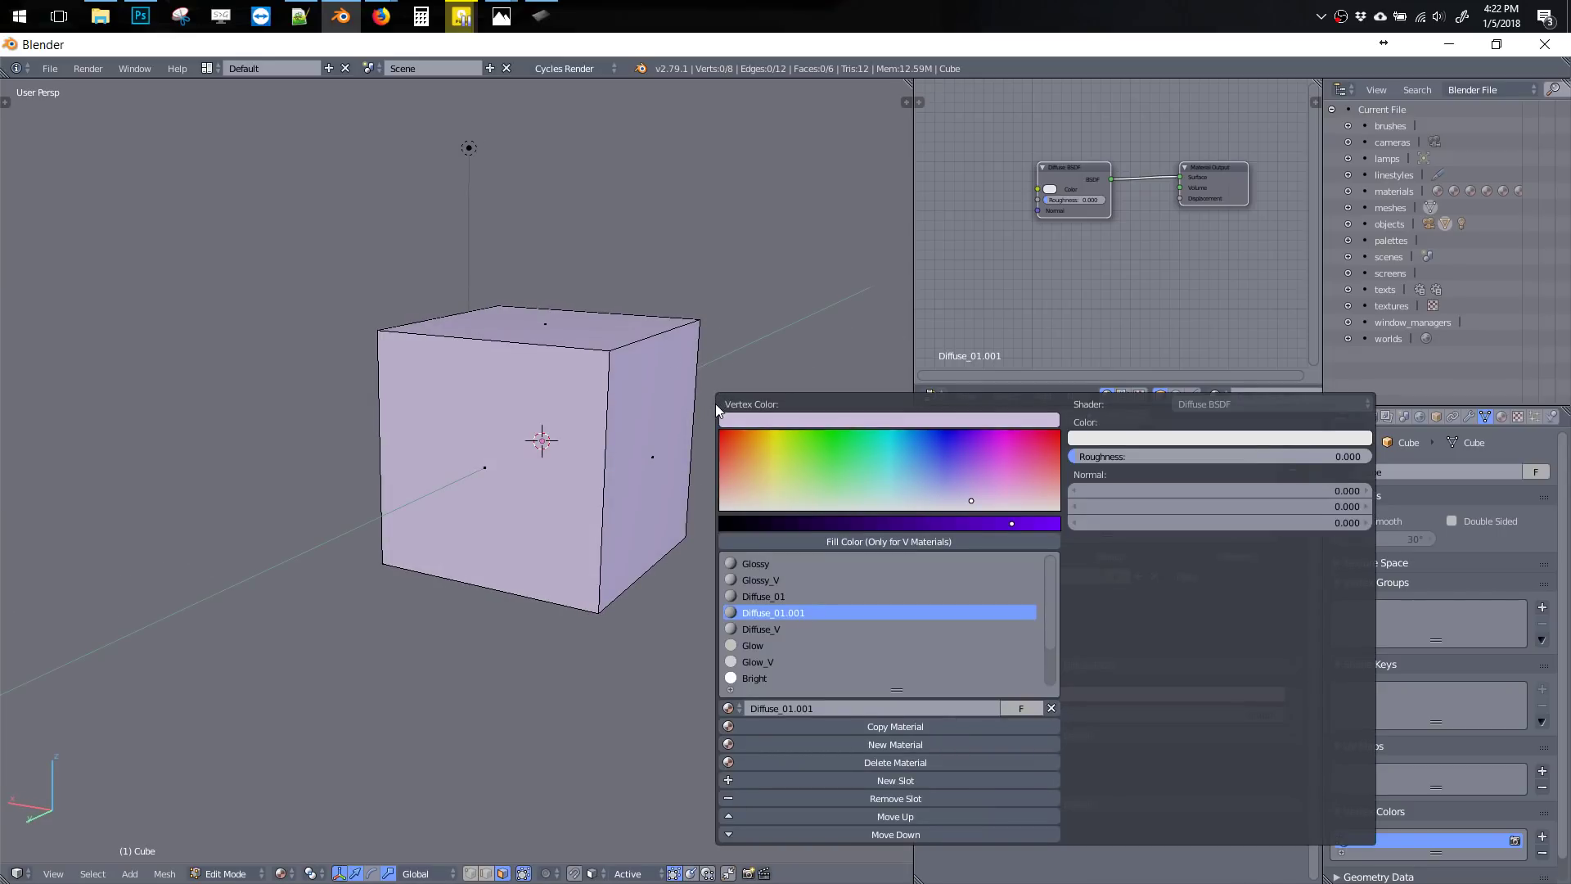
pyautogui.click(751, 645)
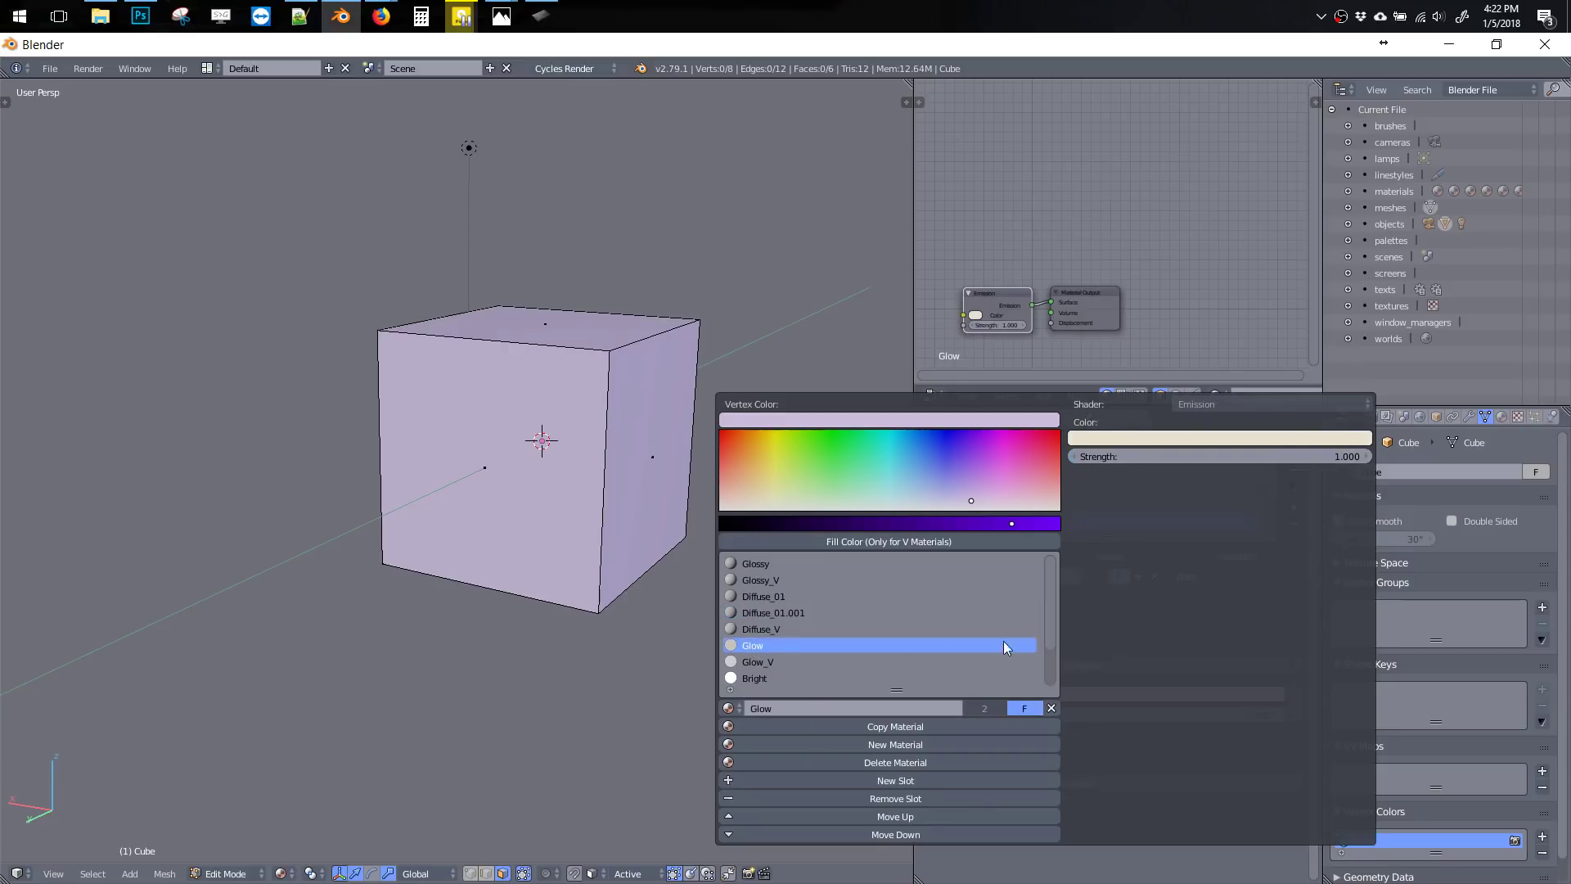
pyautogui.scroll(-3, 1049, 627)
pyautogui.click(929, 643)
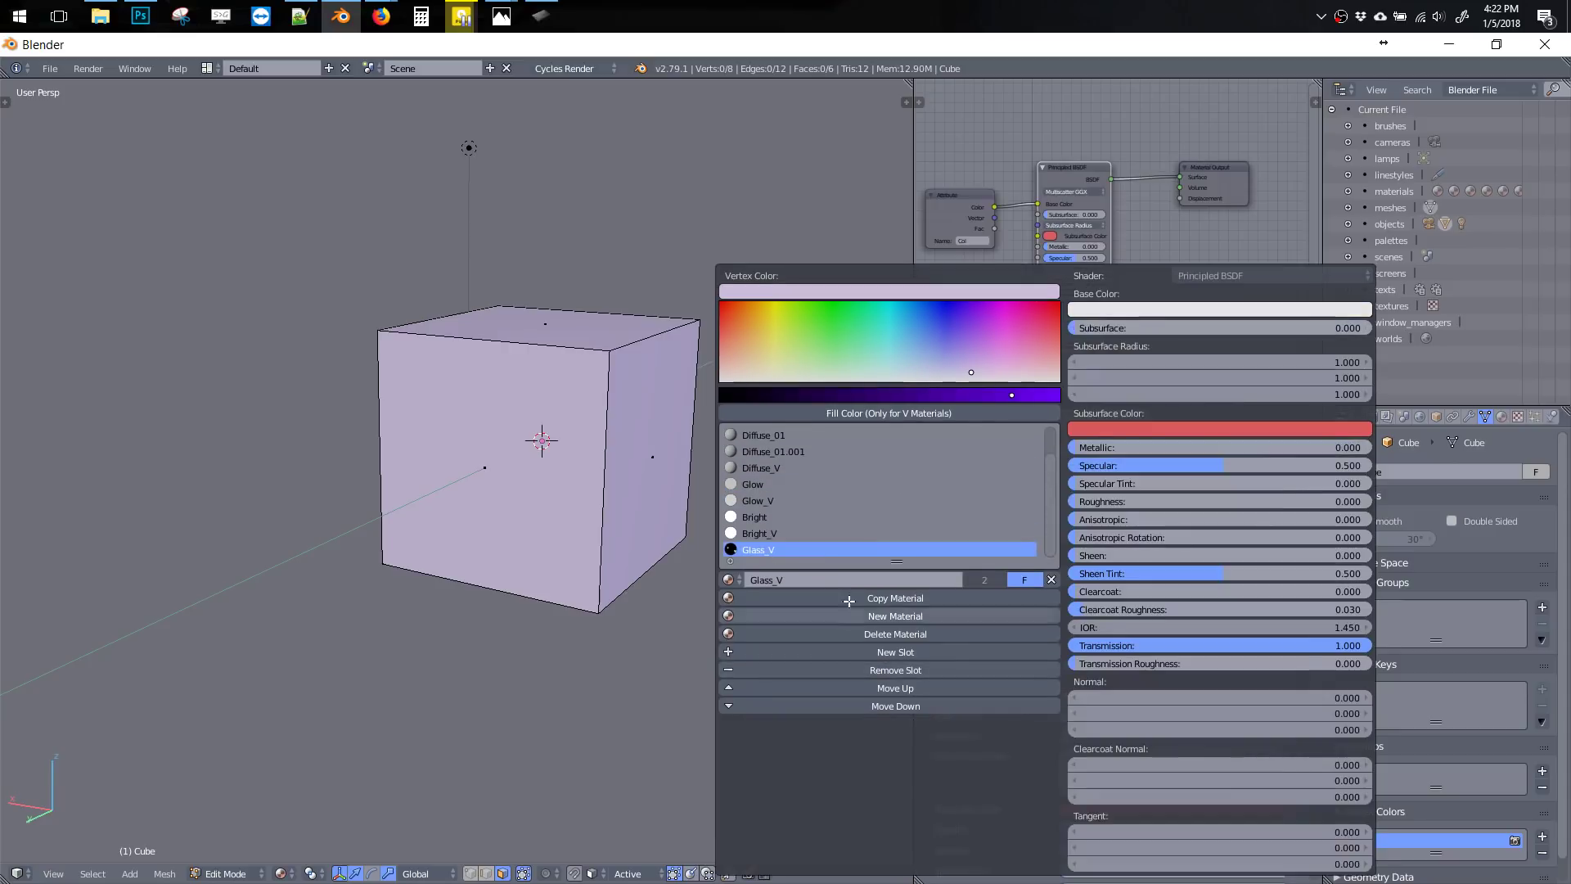
pyautogui.click(828, 518)
pyautogui.click(811, 486)
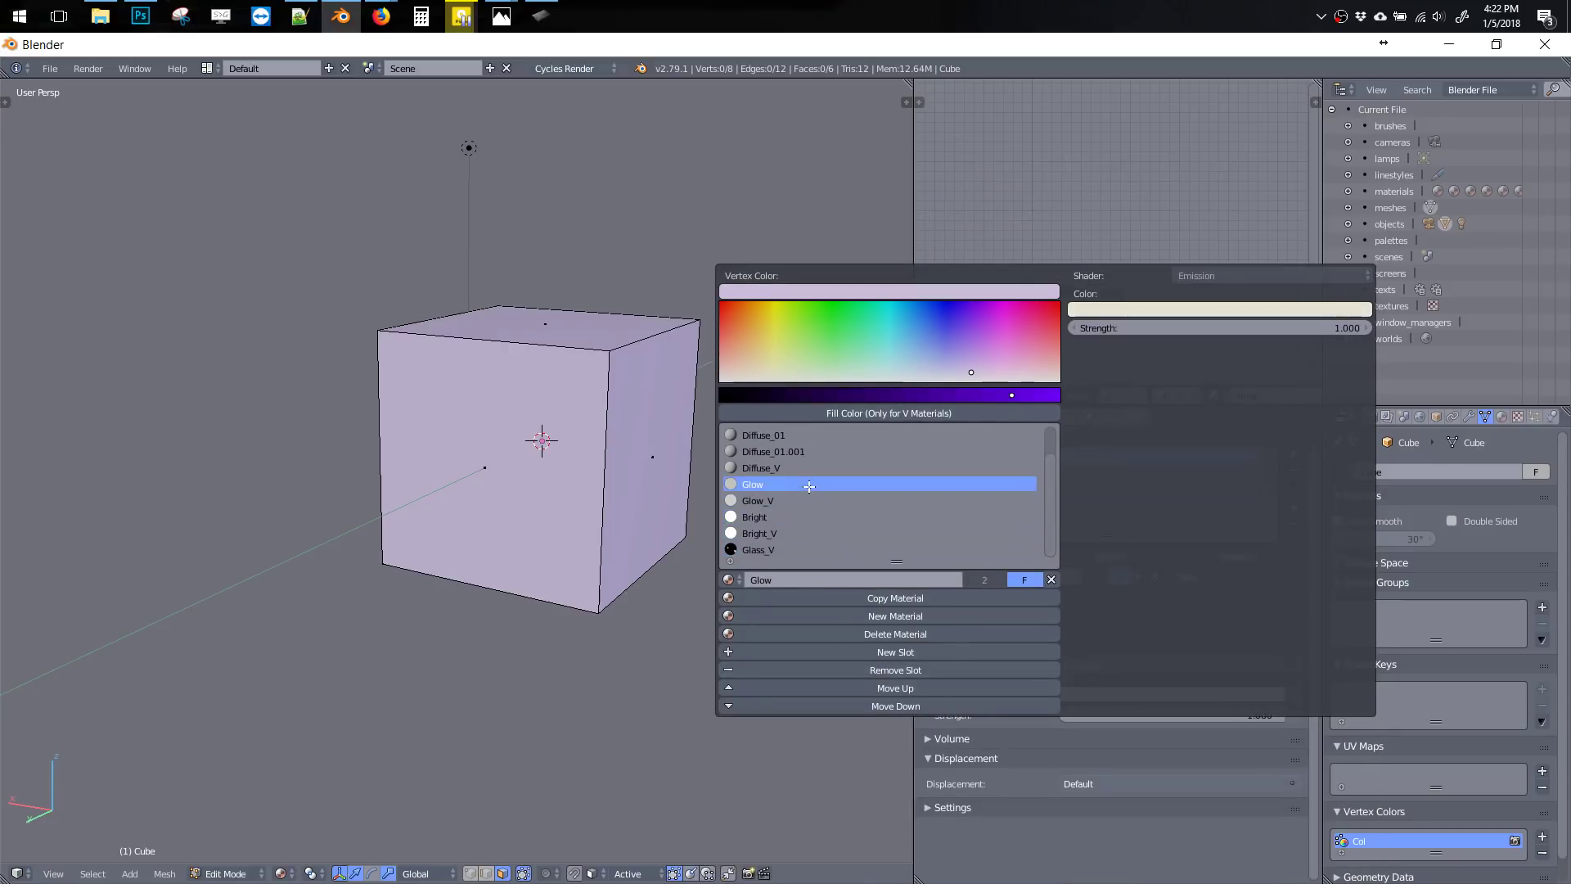
pyautogui.click(799, 487)
pyautogui.click(859, 599)
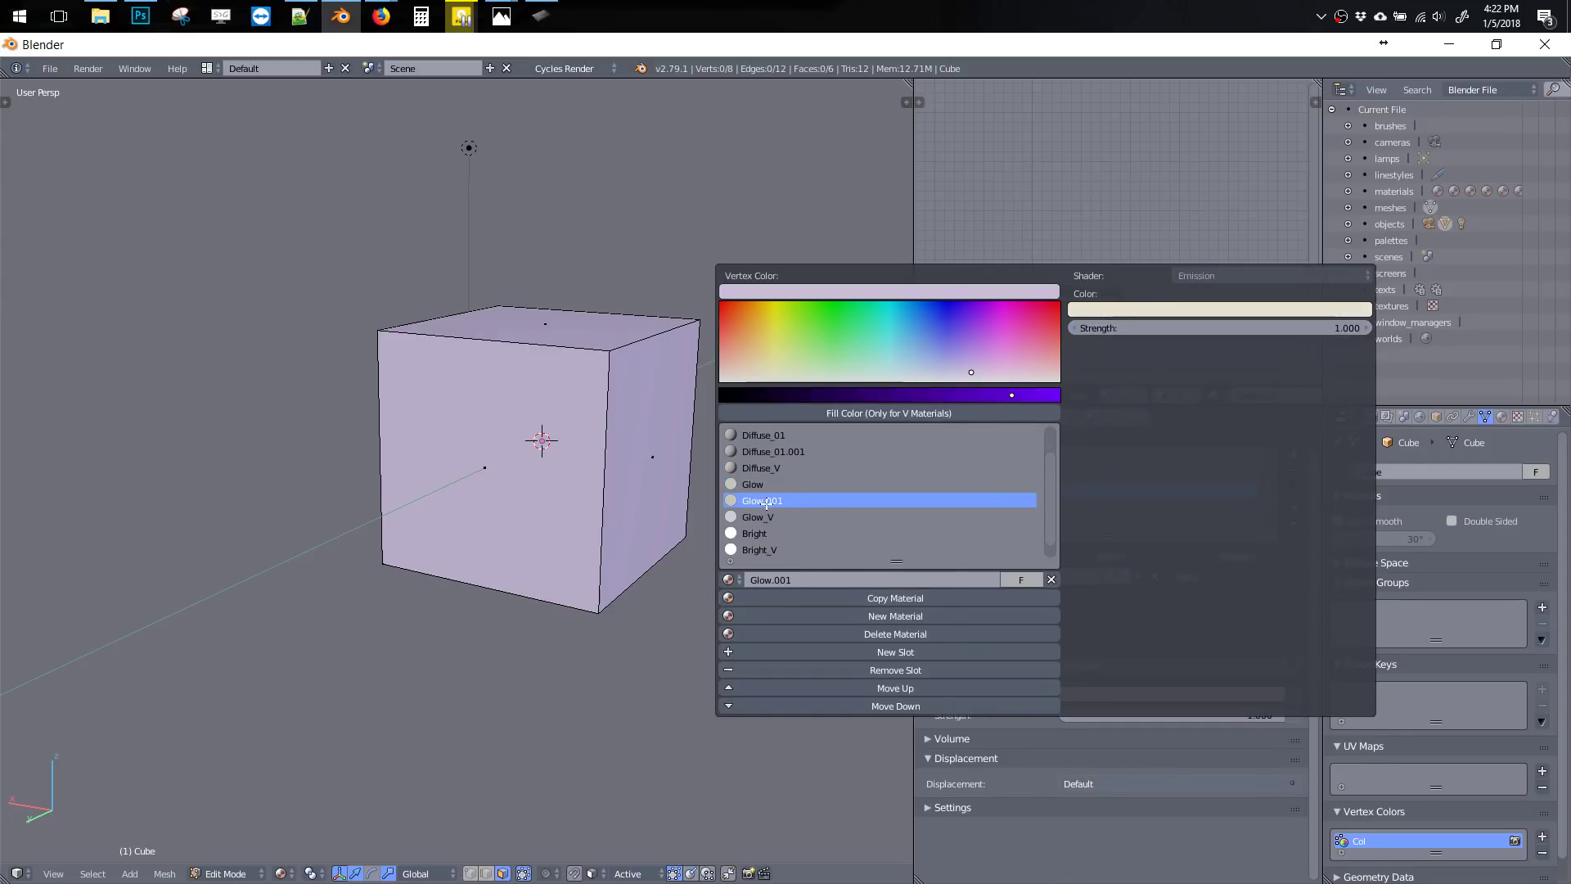
# Rename the copied material from its numeric suffix to 'Glow copy'
pyautogui.click(796, 581)
pyautogui.press('End')
pyautogui.press('BackSpace')
pyautogui.press('BackSpace')
pyautogui.press('BackSpace')
pyautogui.press('BackSpace')
pyautogui.write('y')
pyautogui.press('Return')
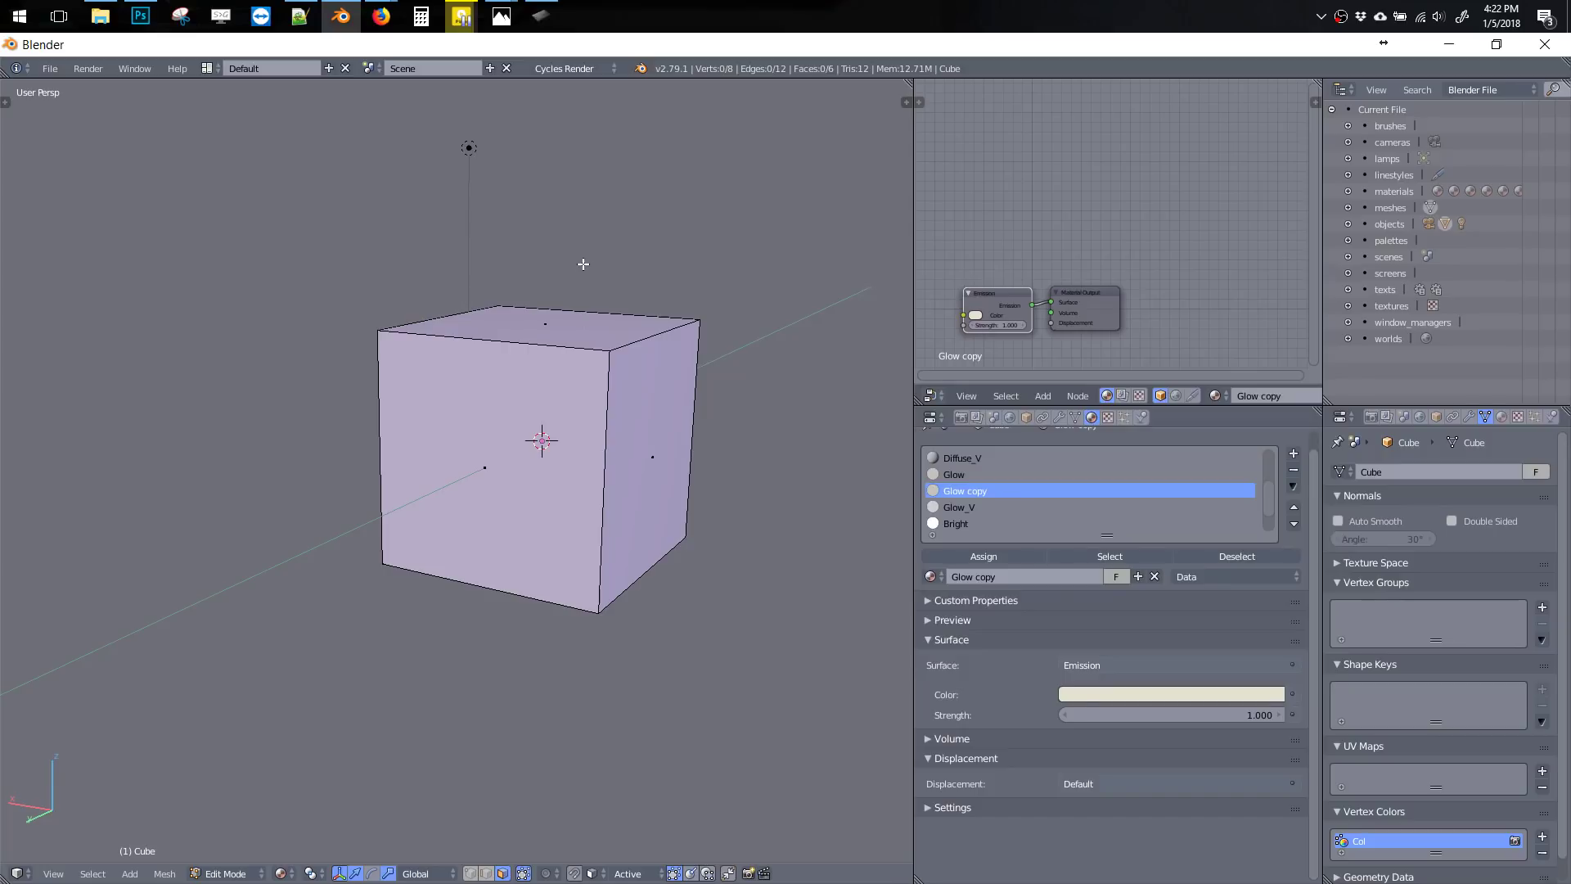
pyautogui.hotkey('shift', 'v')
# Add two empty material slots to the cube after Glass_V
pyautogui.moveTo(785, 405)
pyautogui.mouseDown(button='middle')
pyautogui.moveTo(757, 347)
pyautogui.moveTo(842, 361)
pyautogui.mouseUp(button='middle')
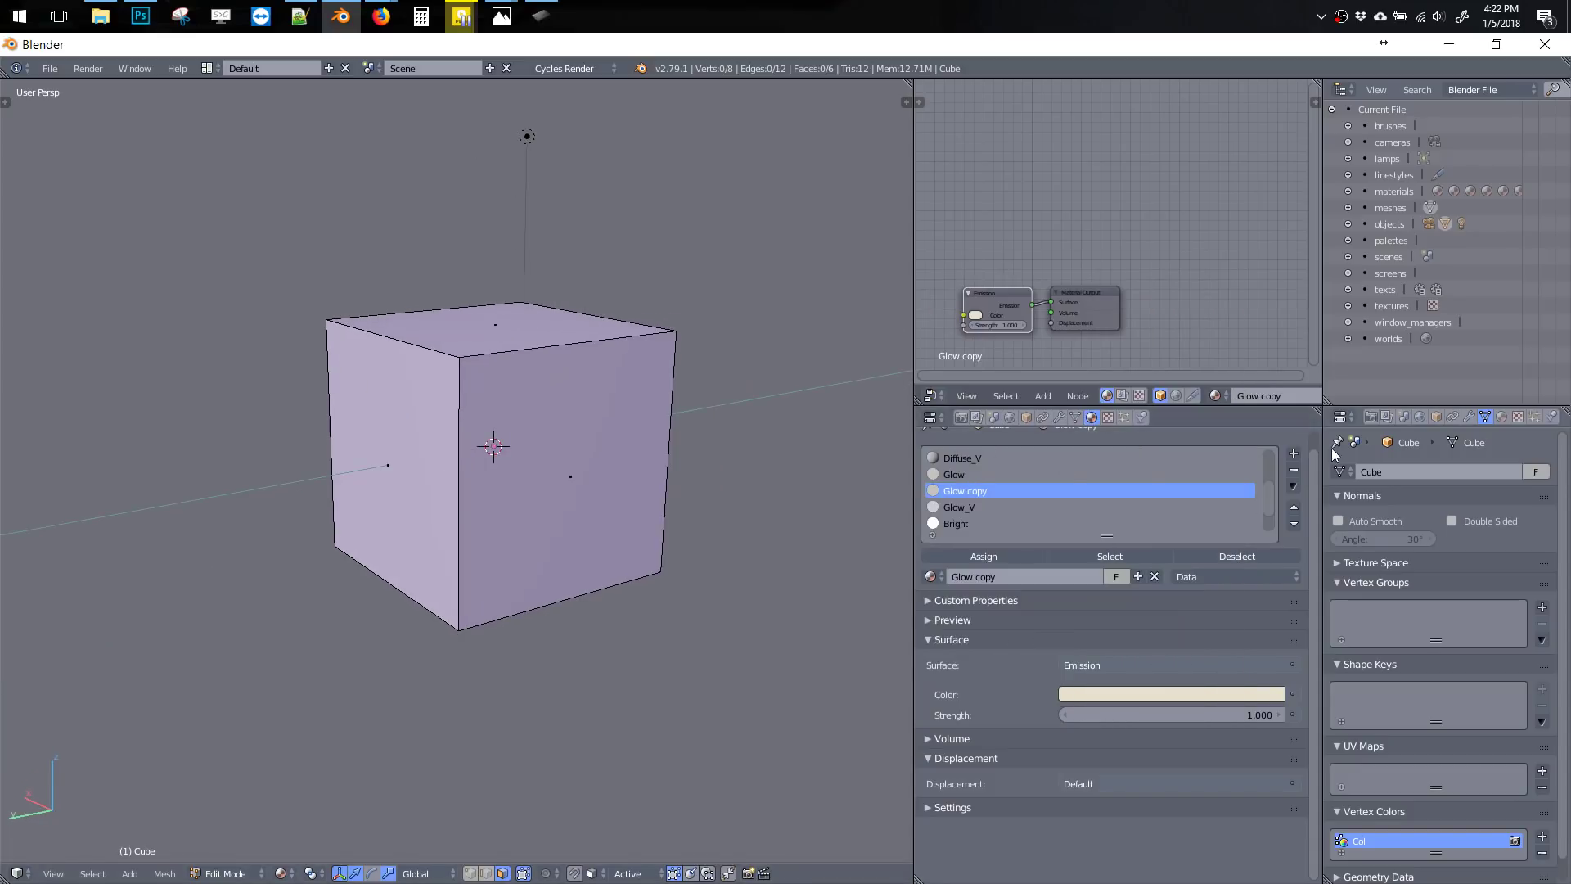
pyautogui.scroll(4, 1266, 480)
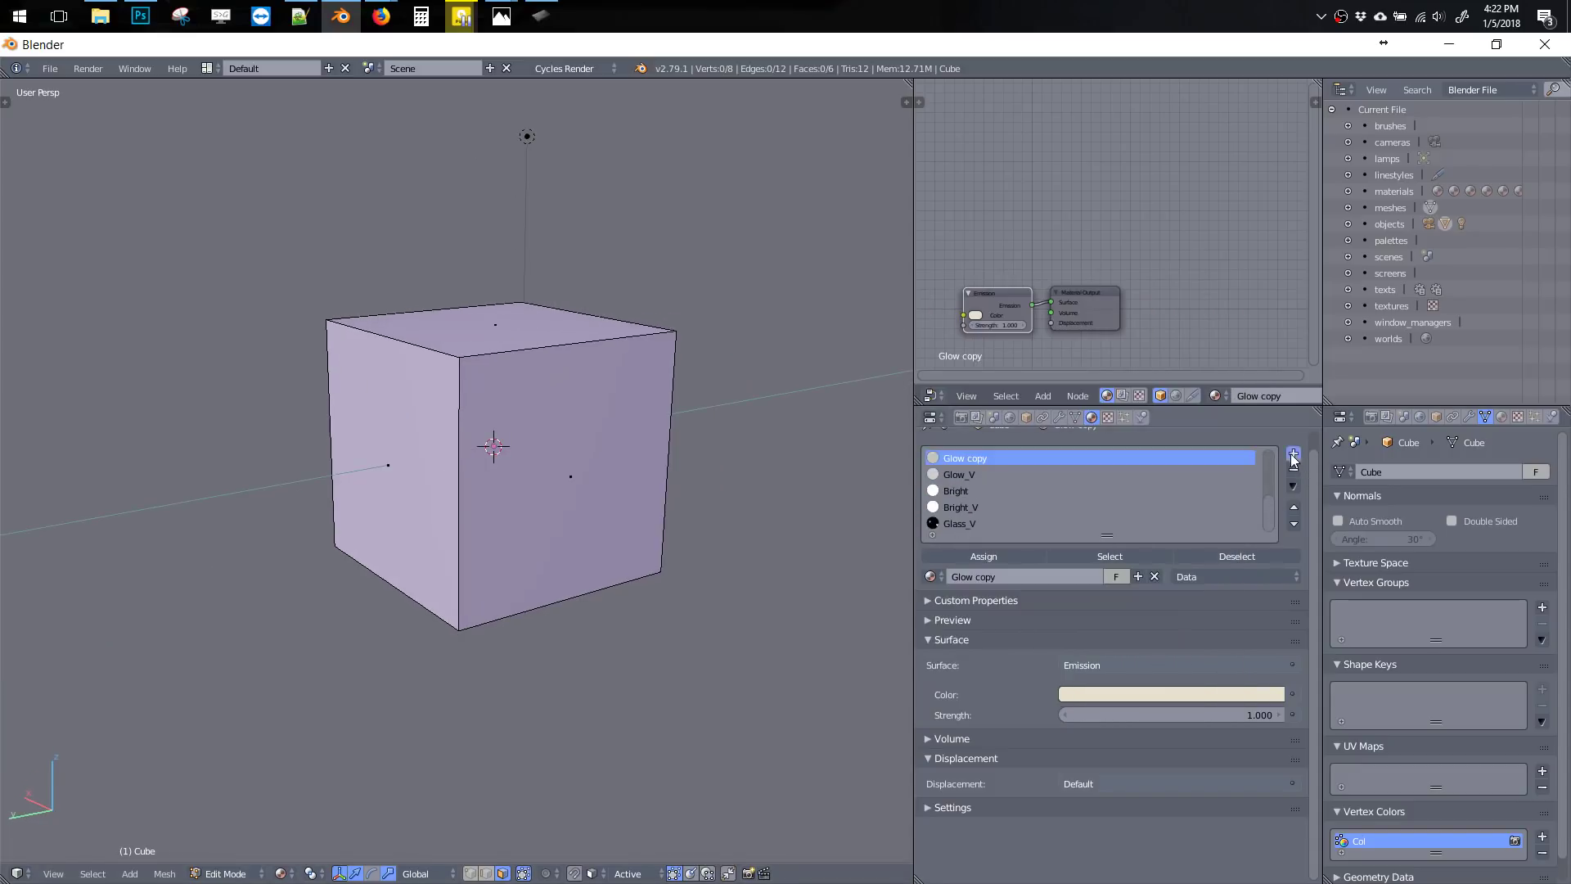
pyautogui.click(1293, 453)
pyautogui.click(1292, 454)
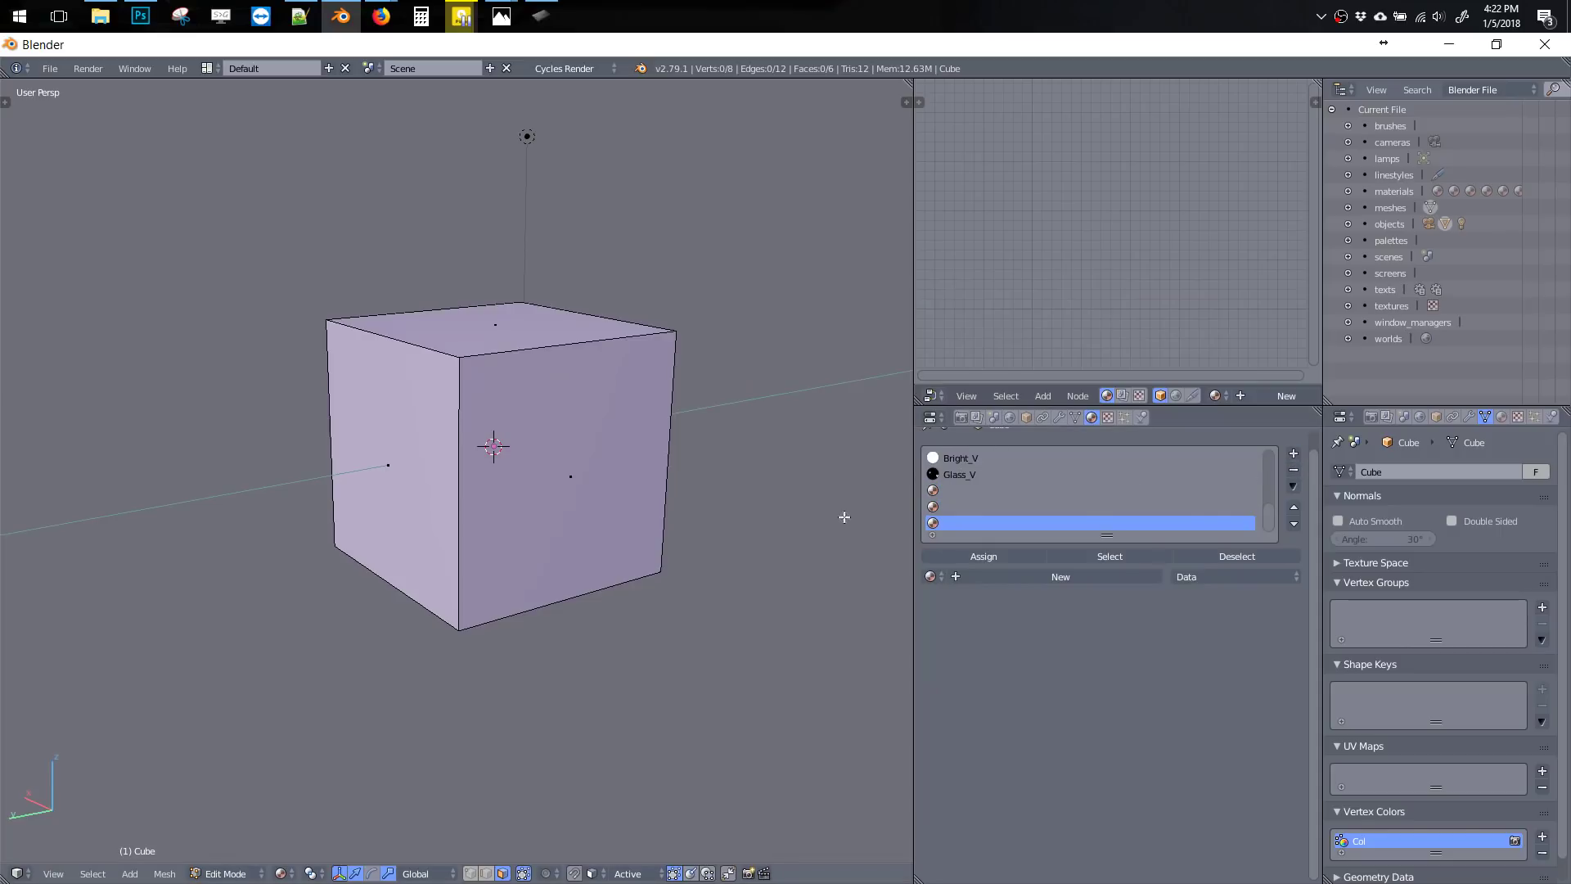
pyautogui.click(1295, 470)
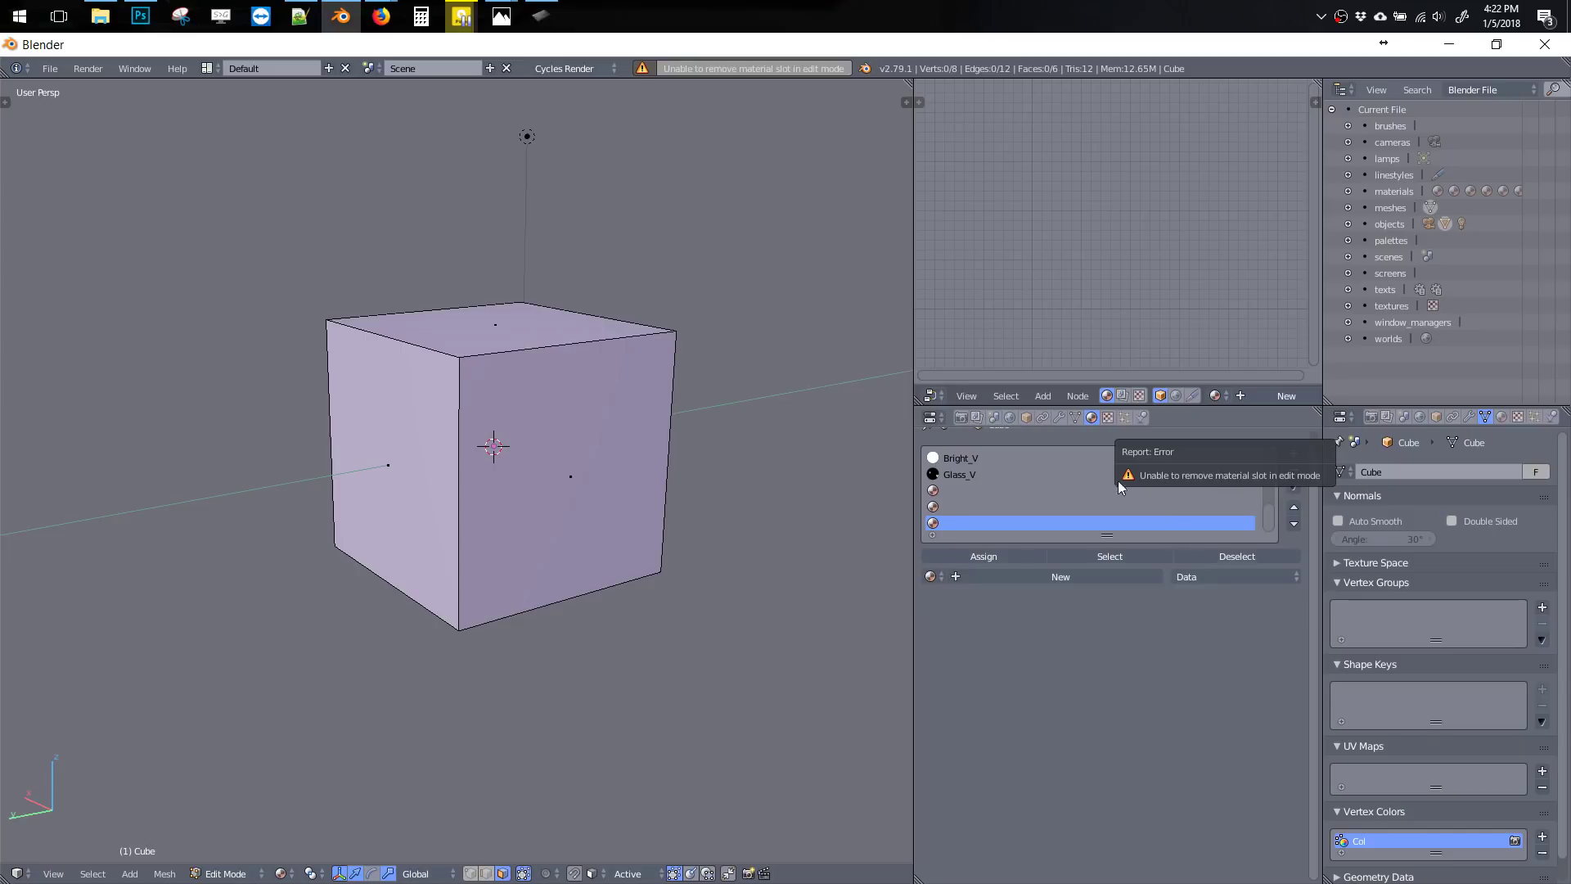
# Remove the extra empty slots in Object Mode, then return the cube to Edit Mode
pyautogui.press('Tab')
pyautogui.click(671, 453)
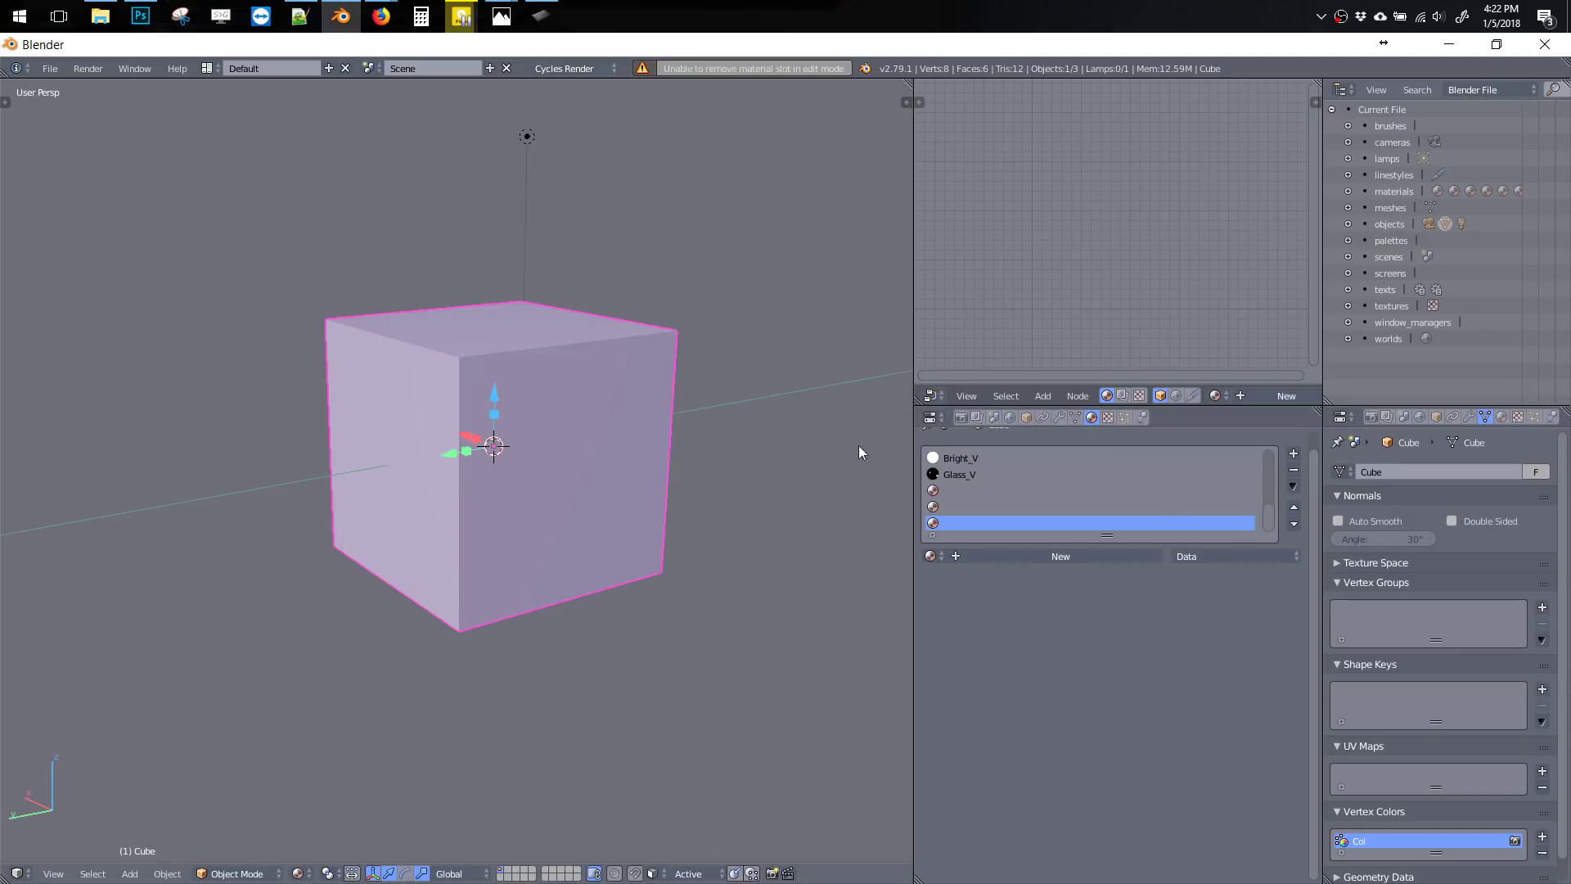
pyautogui.click(1294, 472)
pyautogui.click(1294, 471)
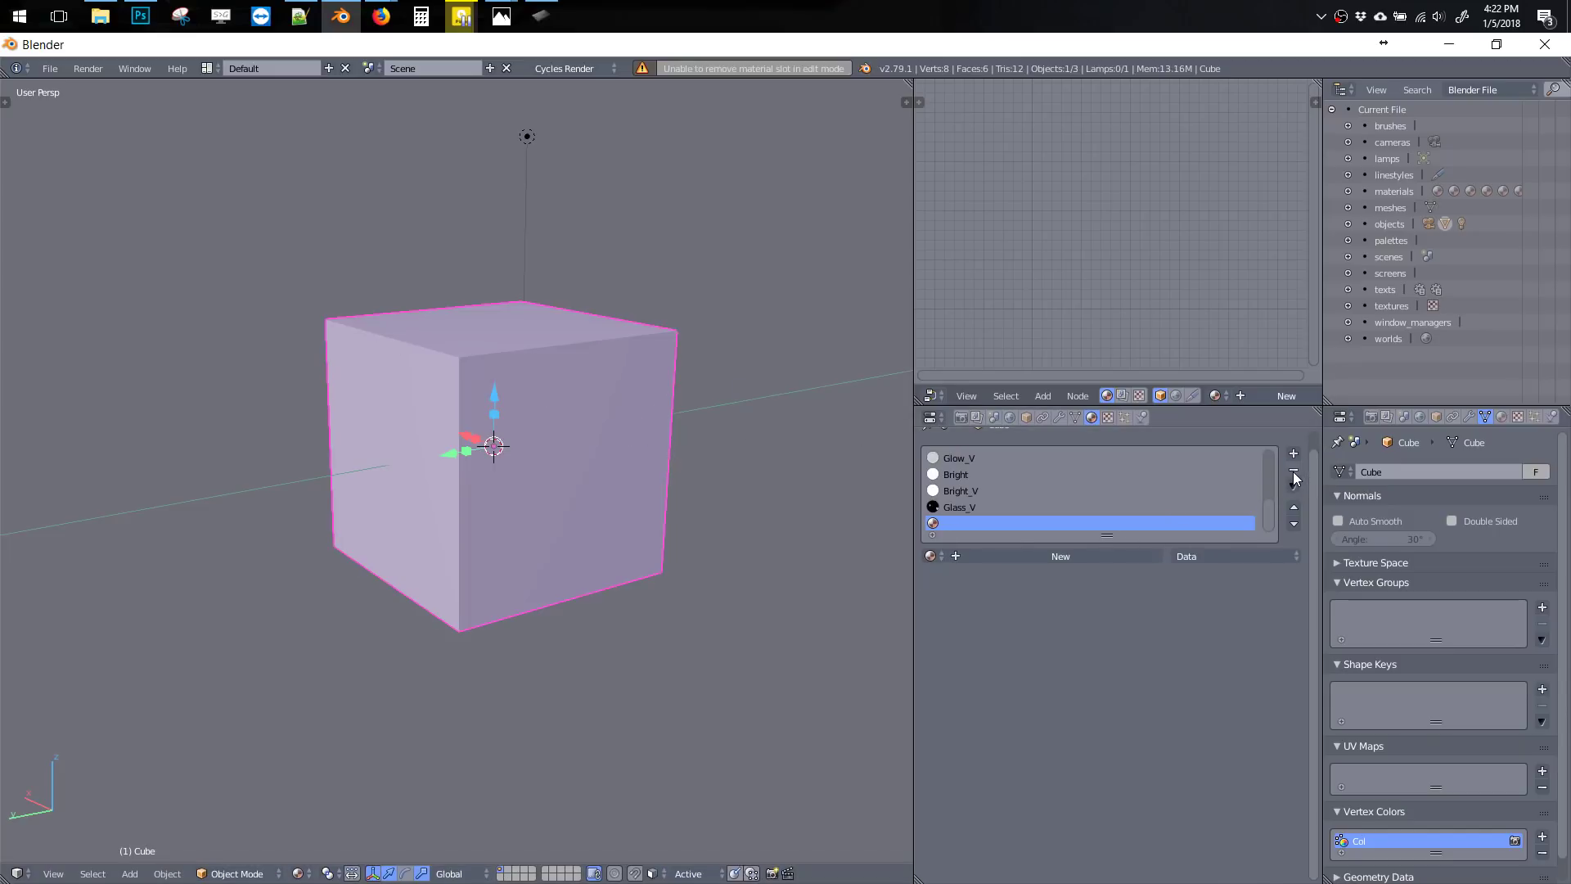
pyautogui.press('Tab')
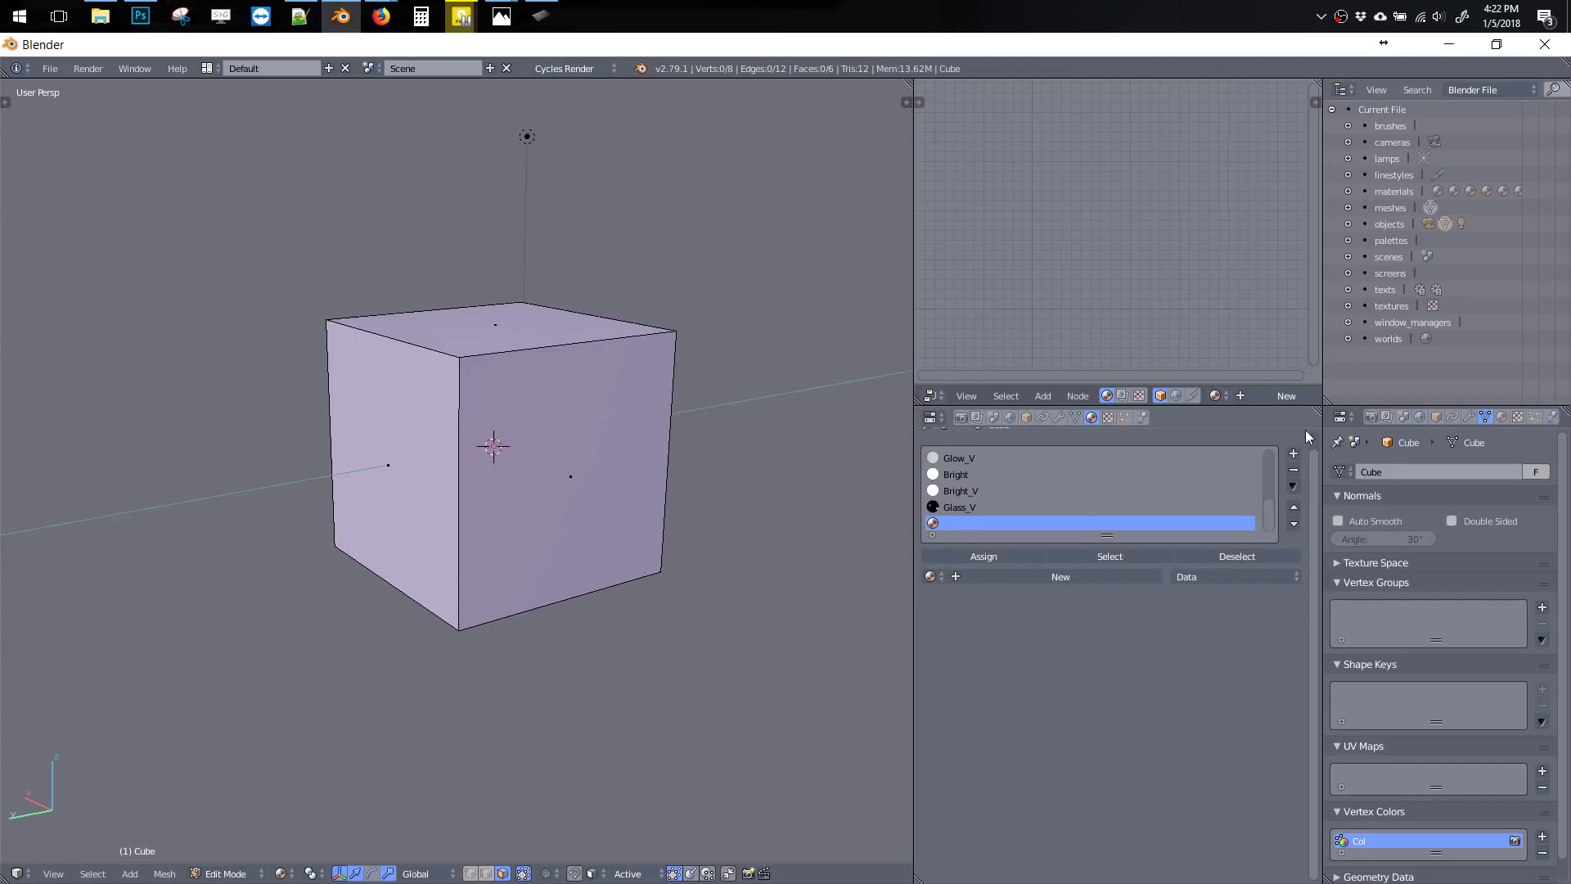
pyautogui.click(1291, 470)
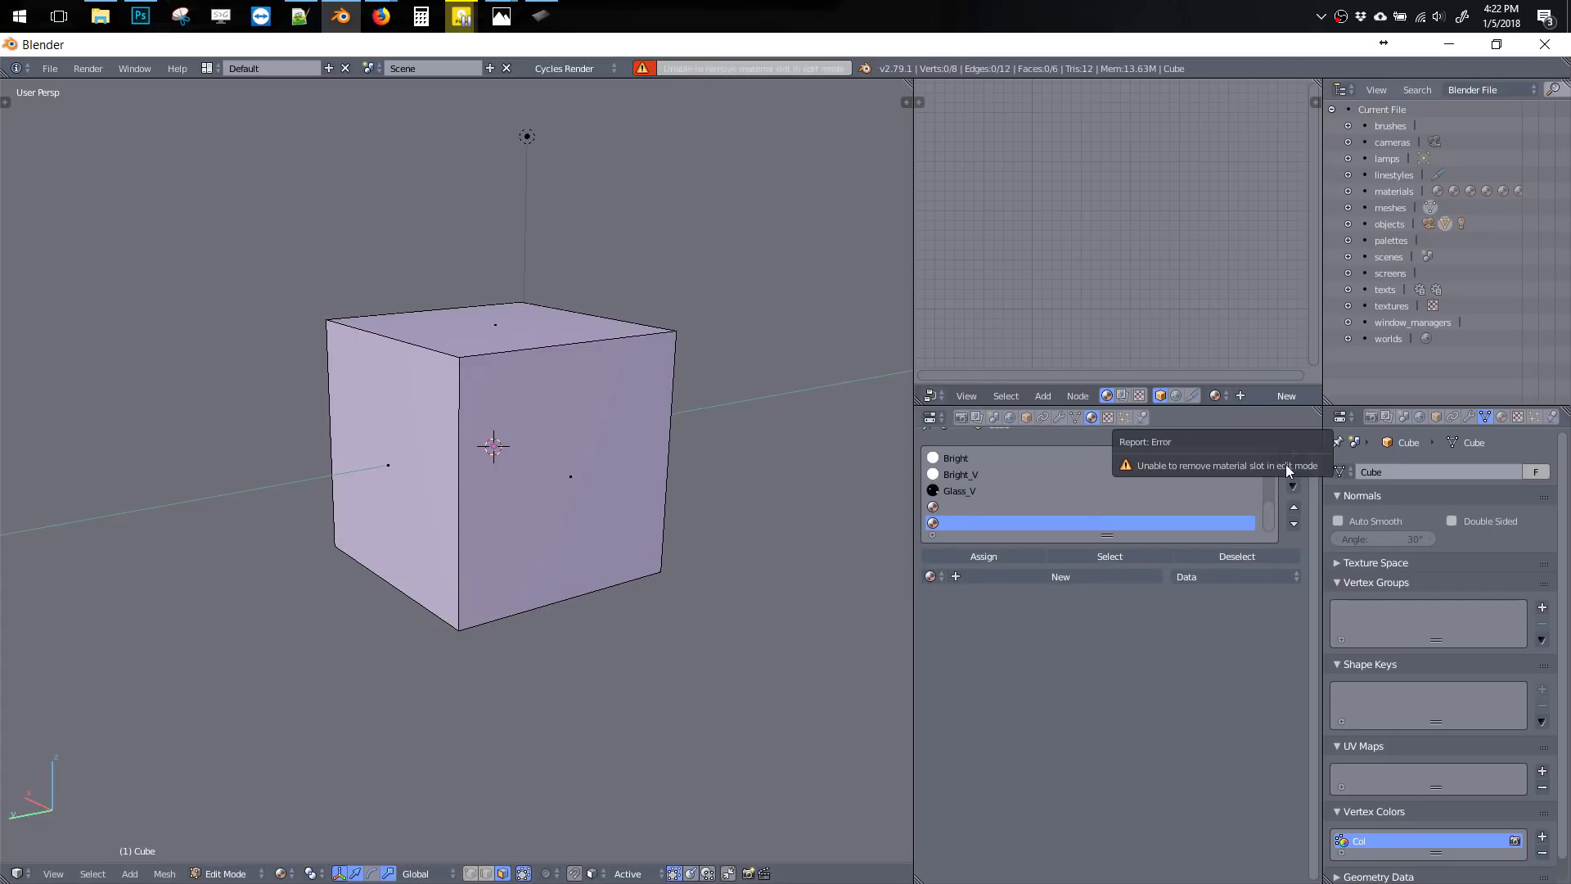
pyautogui.moveTo(594, 415); pyautogui.dragTo(667, 419, button='middle')
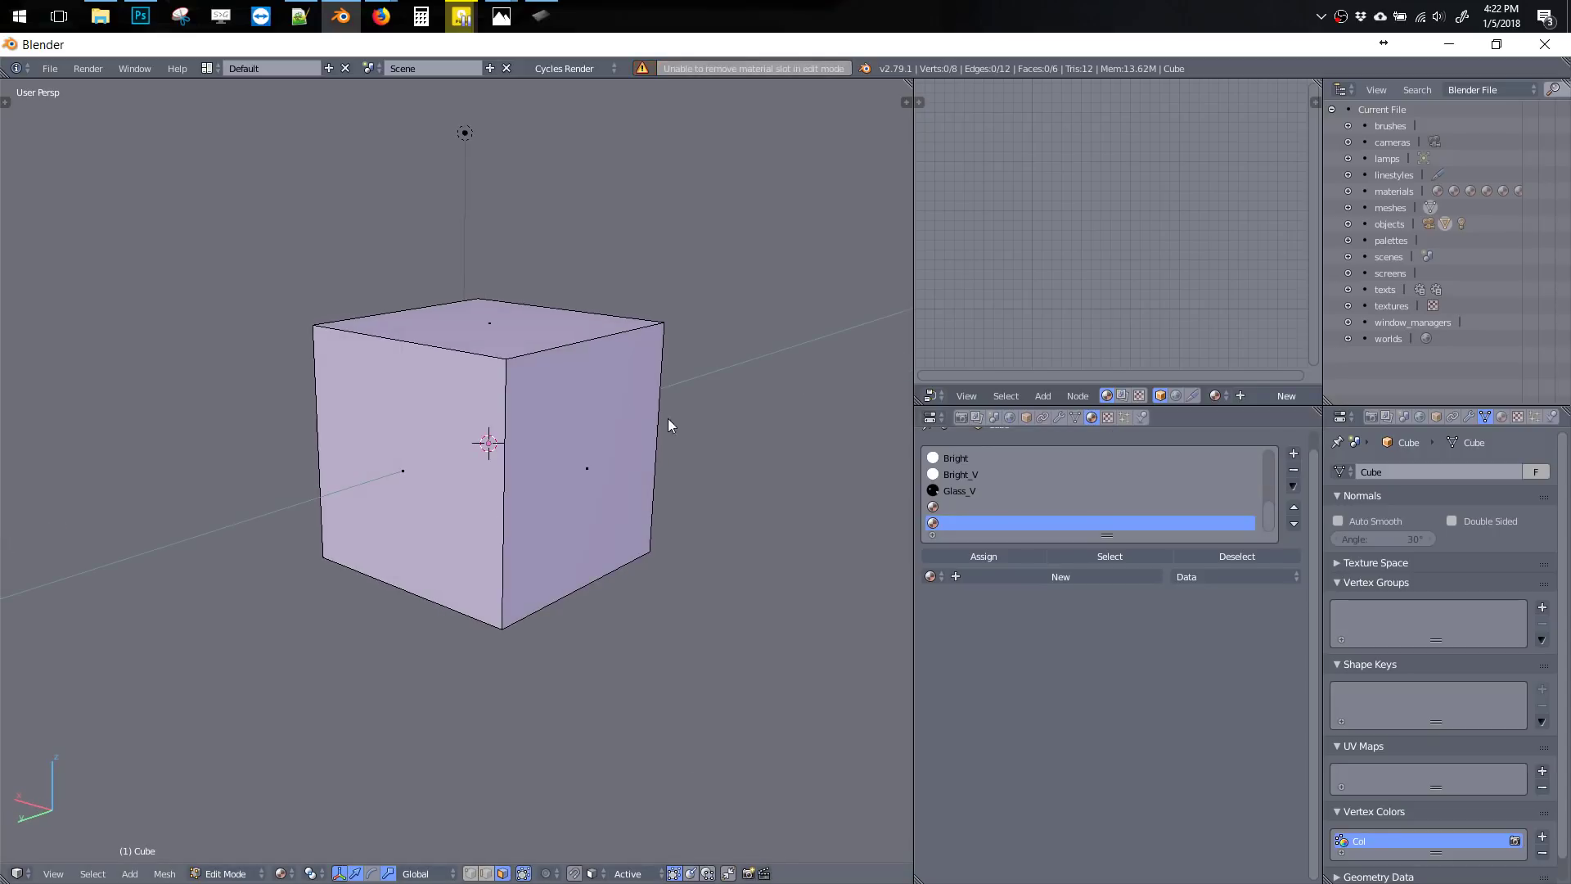
pyautogui.press('v')
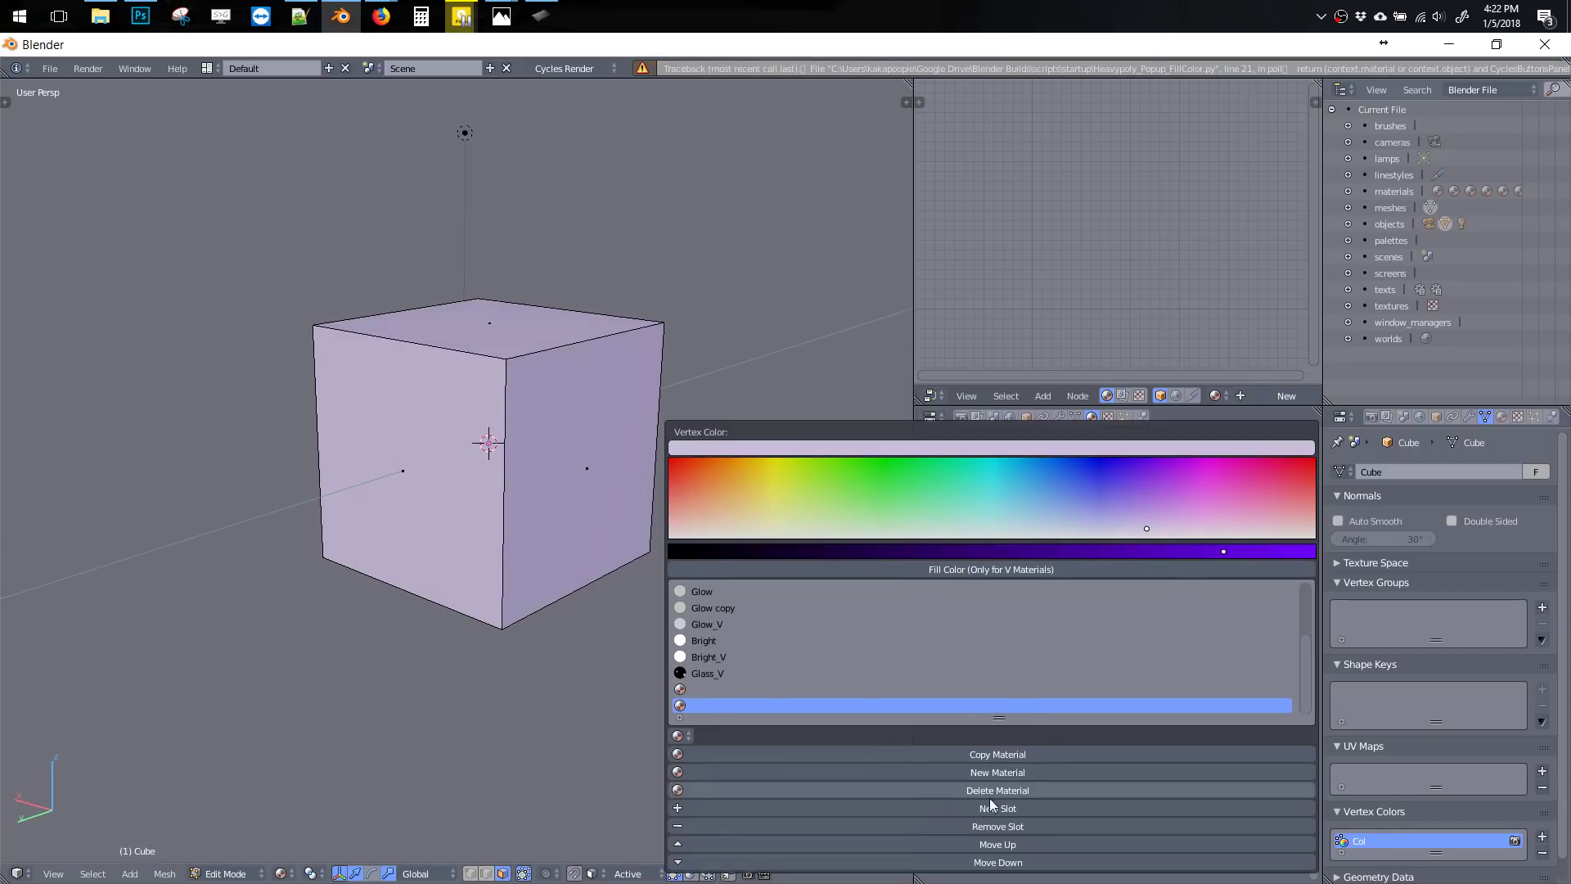
# Remove the cube's two empty material slots from the vertex colour popup
pyautogui.click(985, 826)
pyautogui.click(988, 827)
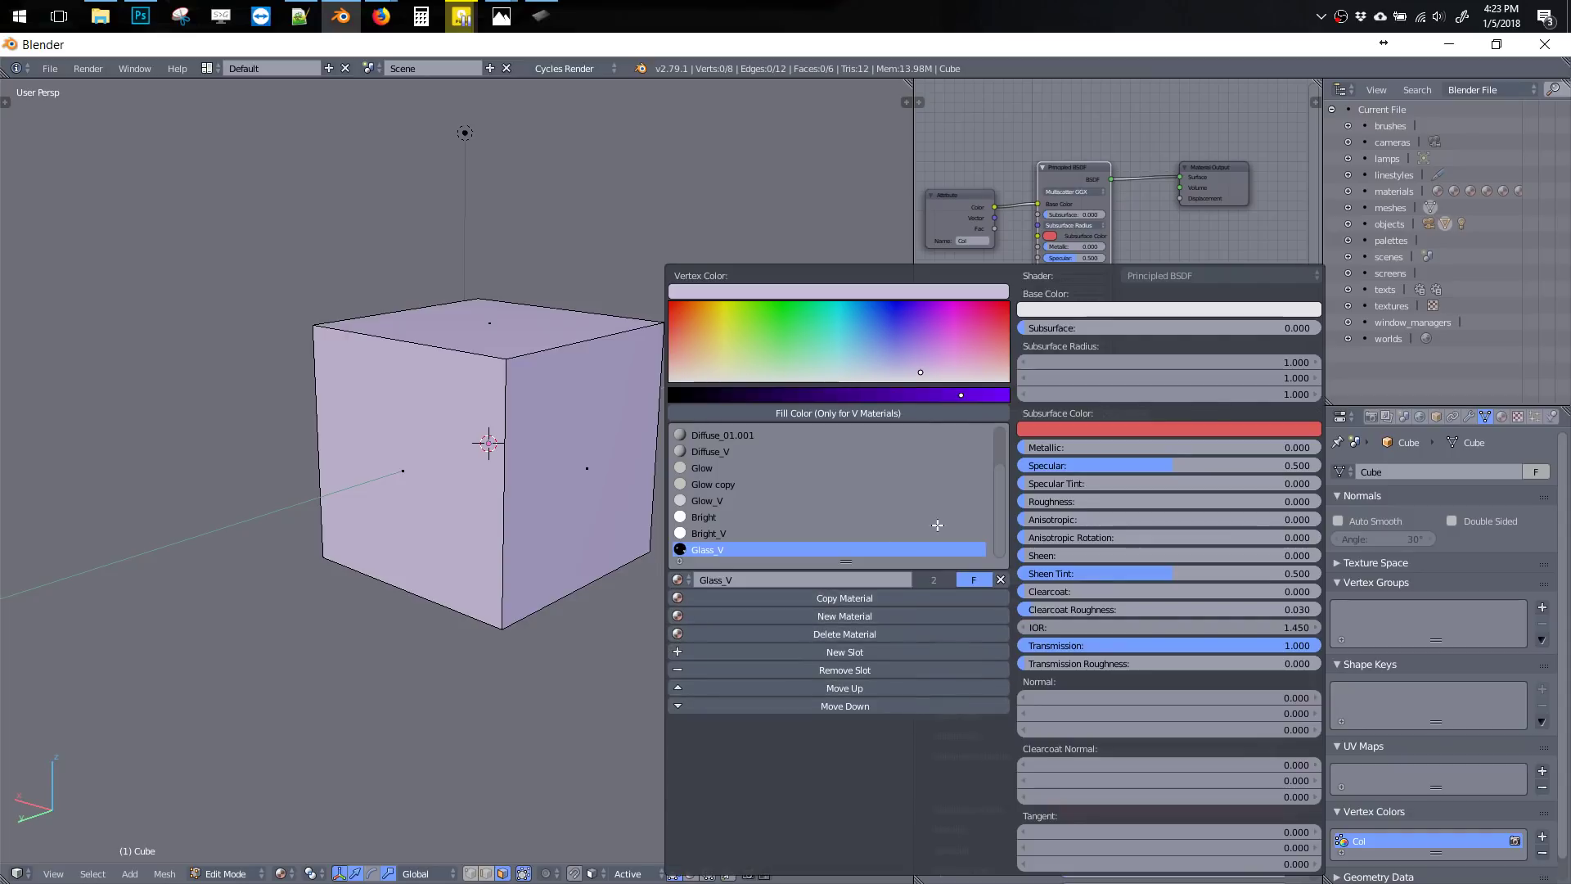
pyautogui.click(858, 634)
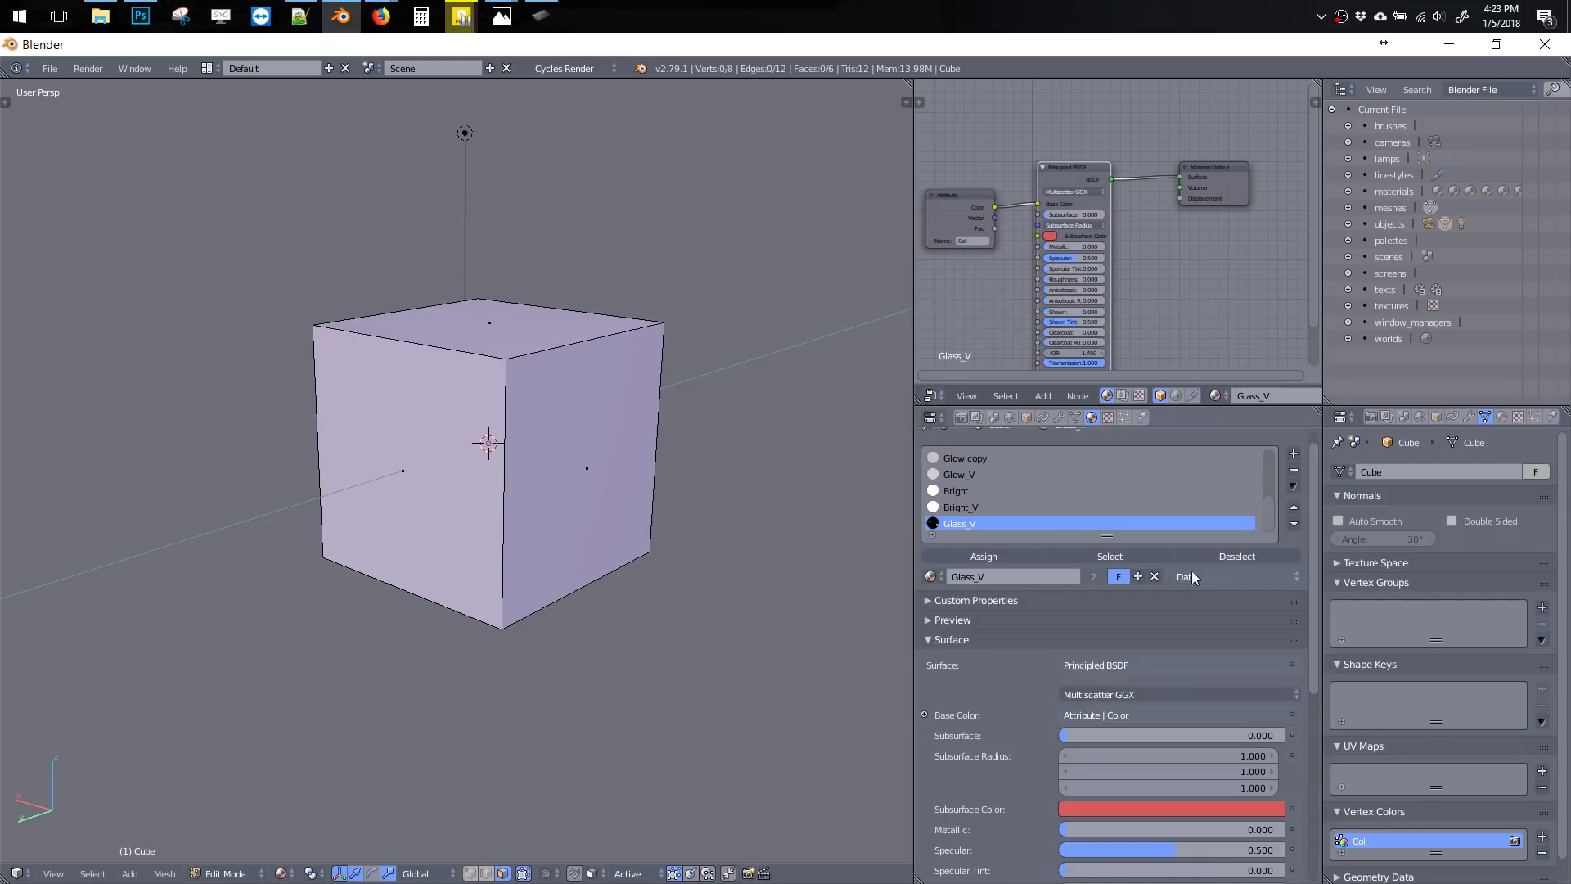
# Unlink Glass_V from its slot and assign Glossy_V in its place
pyautogui.click(1152, 576)
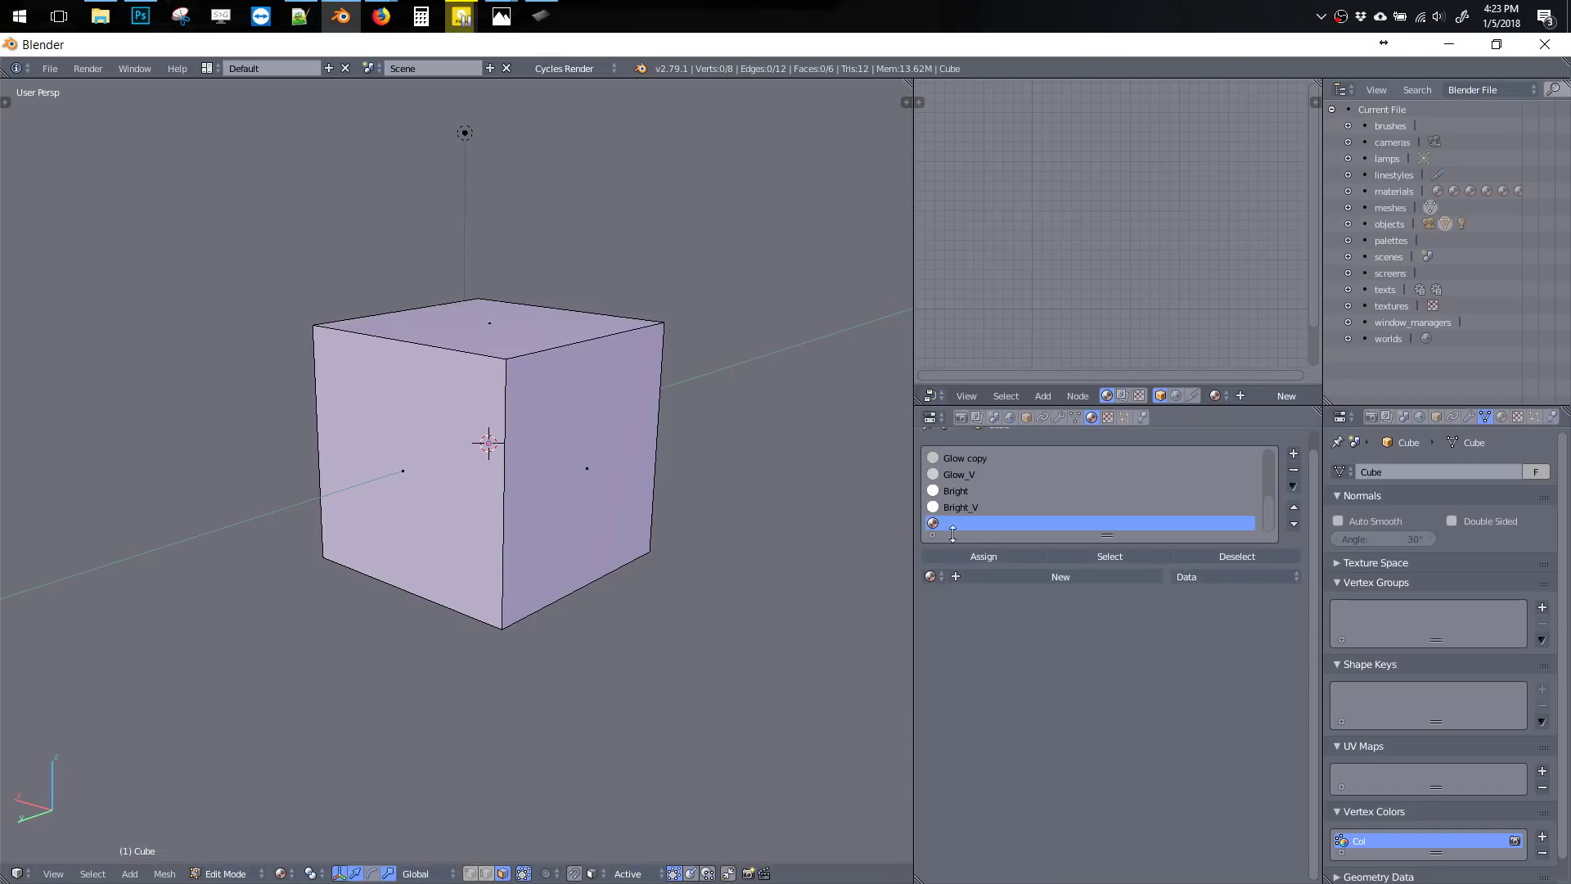
pyautogui.click(932, 576)
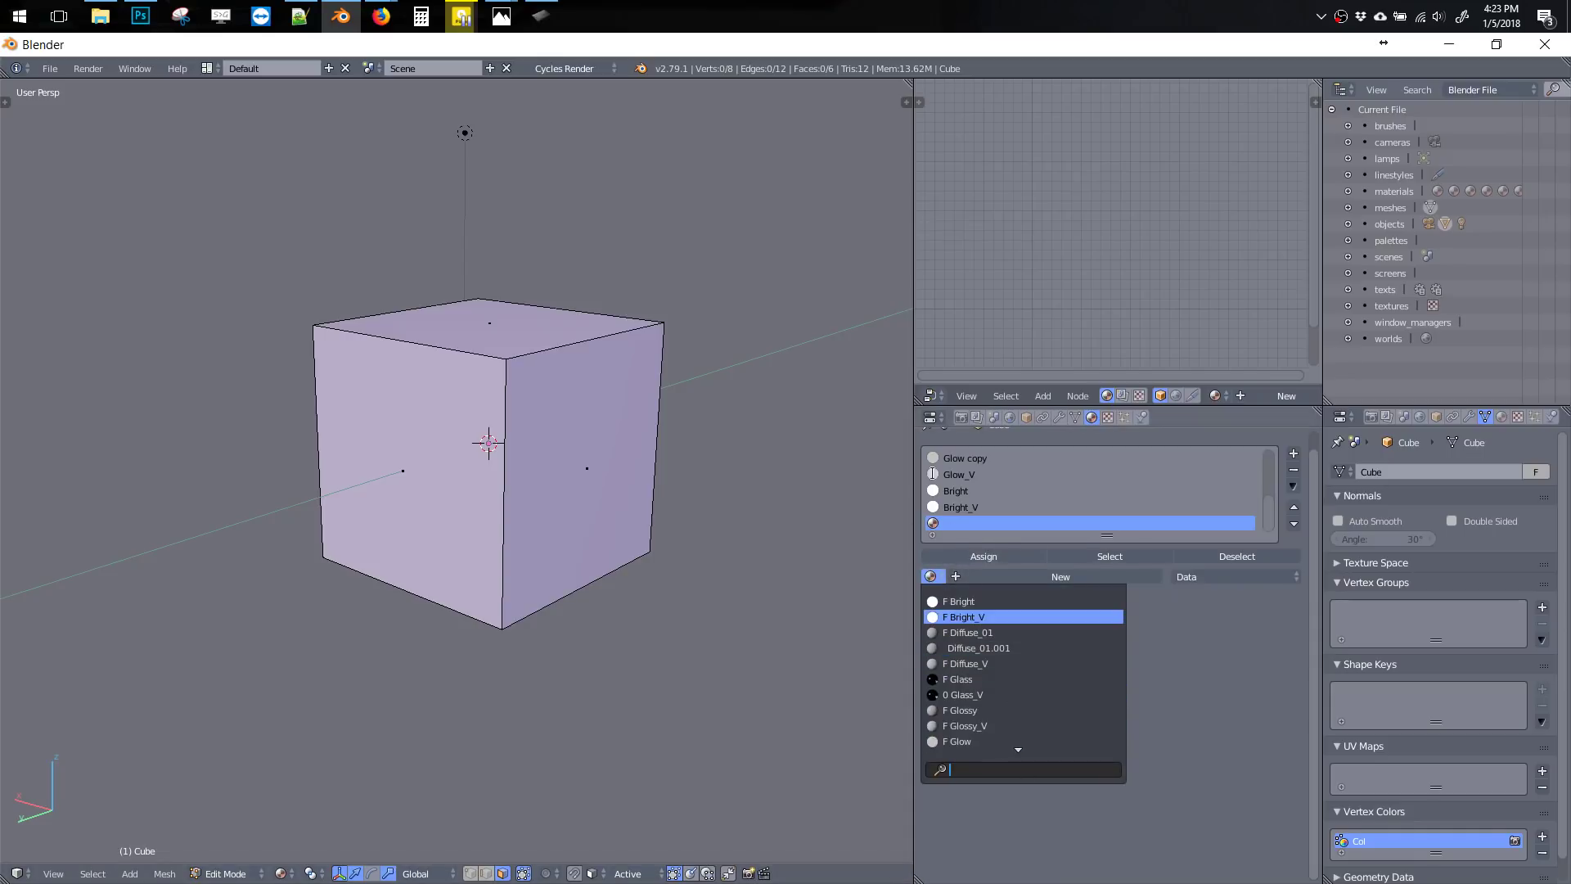
pyautogui.click(979, 571)
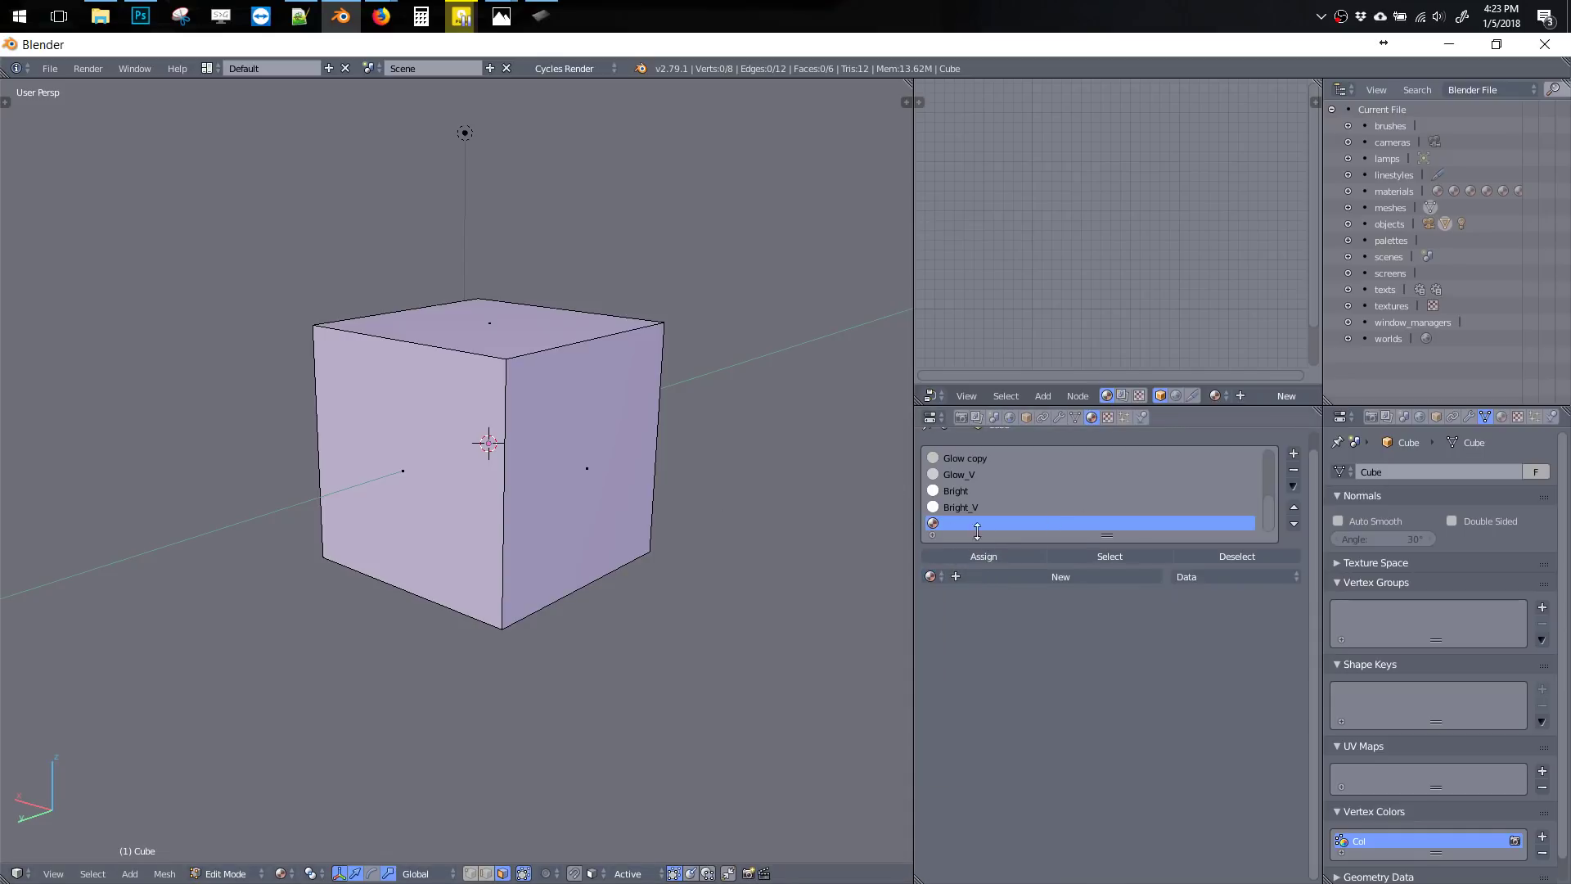
pyautogui.click(932, 576)
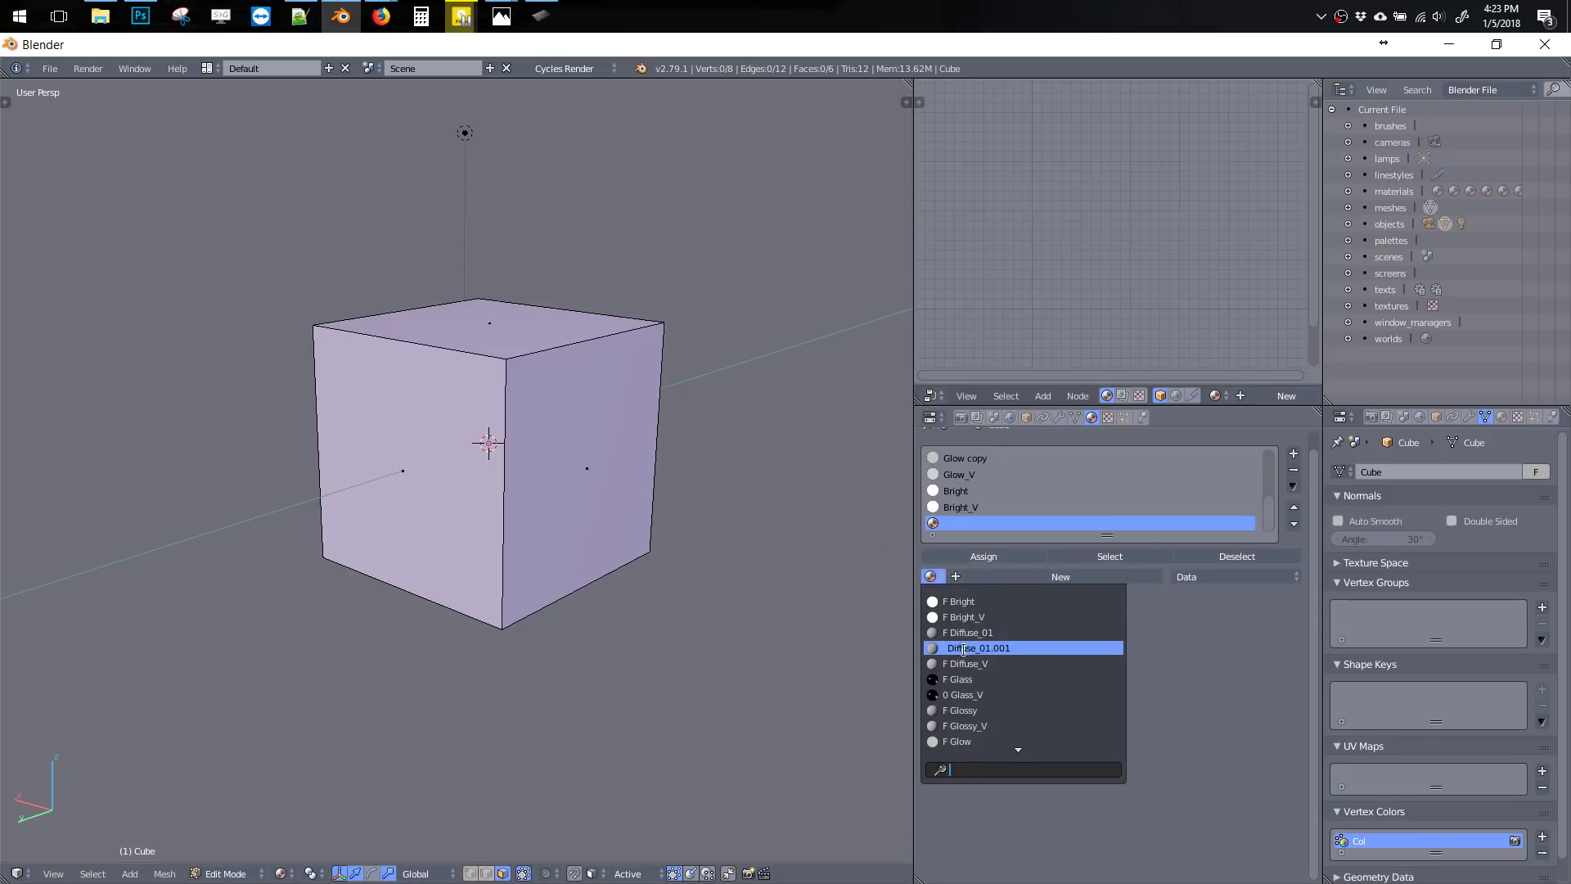
pyautogui.click(970, 726)
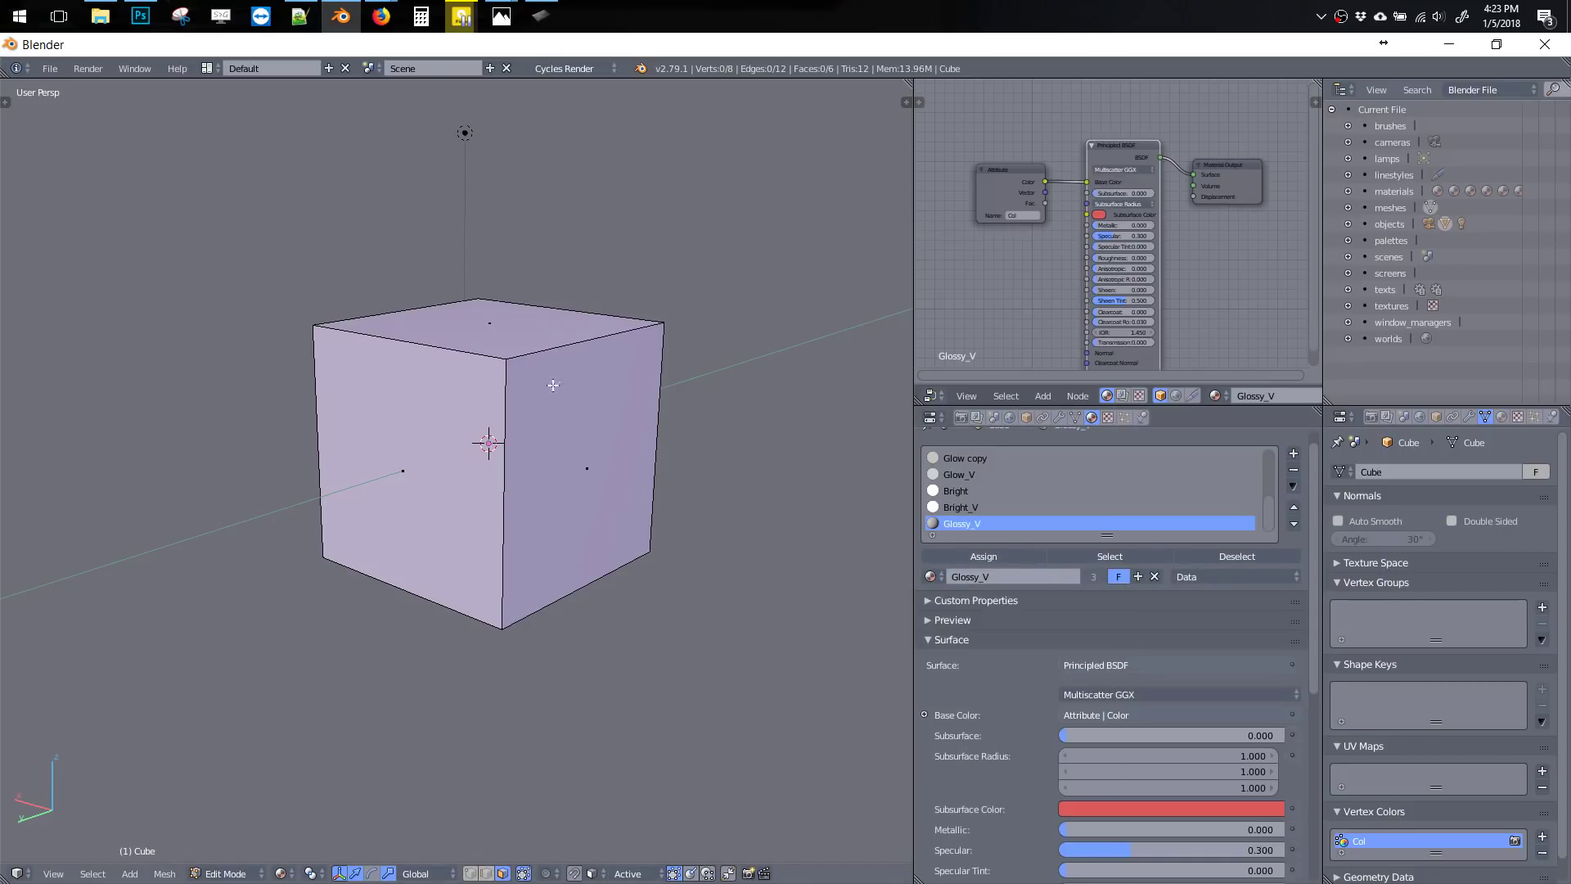
# Make Diffuse_01 the active material in the quick panel and maximize the 3D view
pyautogui.moveTo(553, 383); pyautogui.dragTo(677, 362, button='middle')
pyautogui.hotkey('shift', 'v')
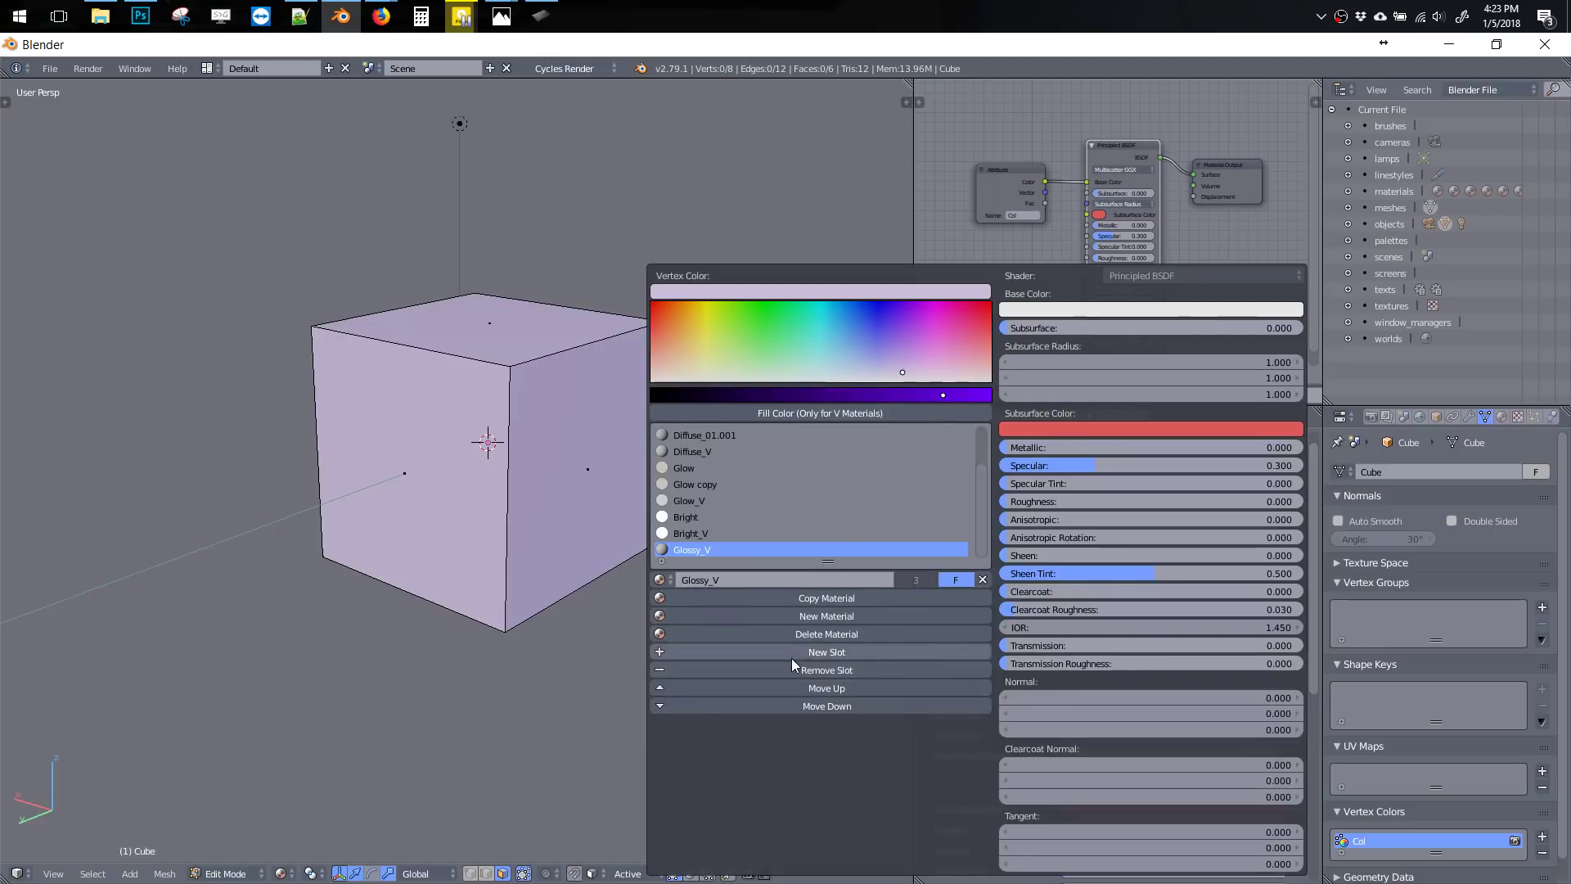
pyautogui.click(689, 533)
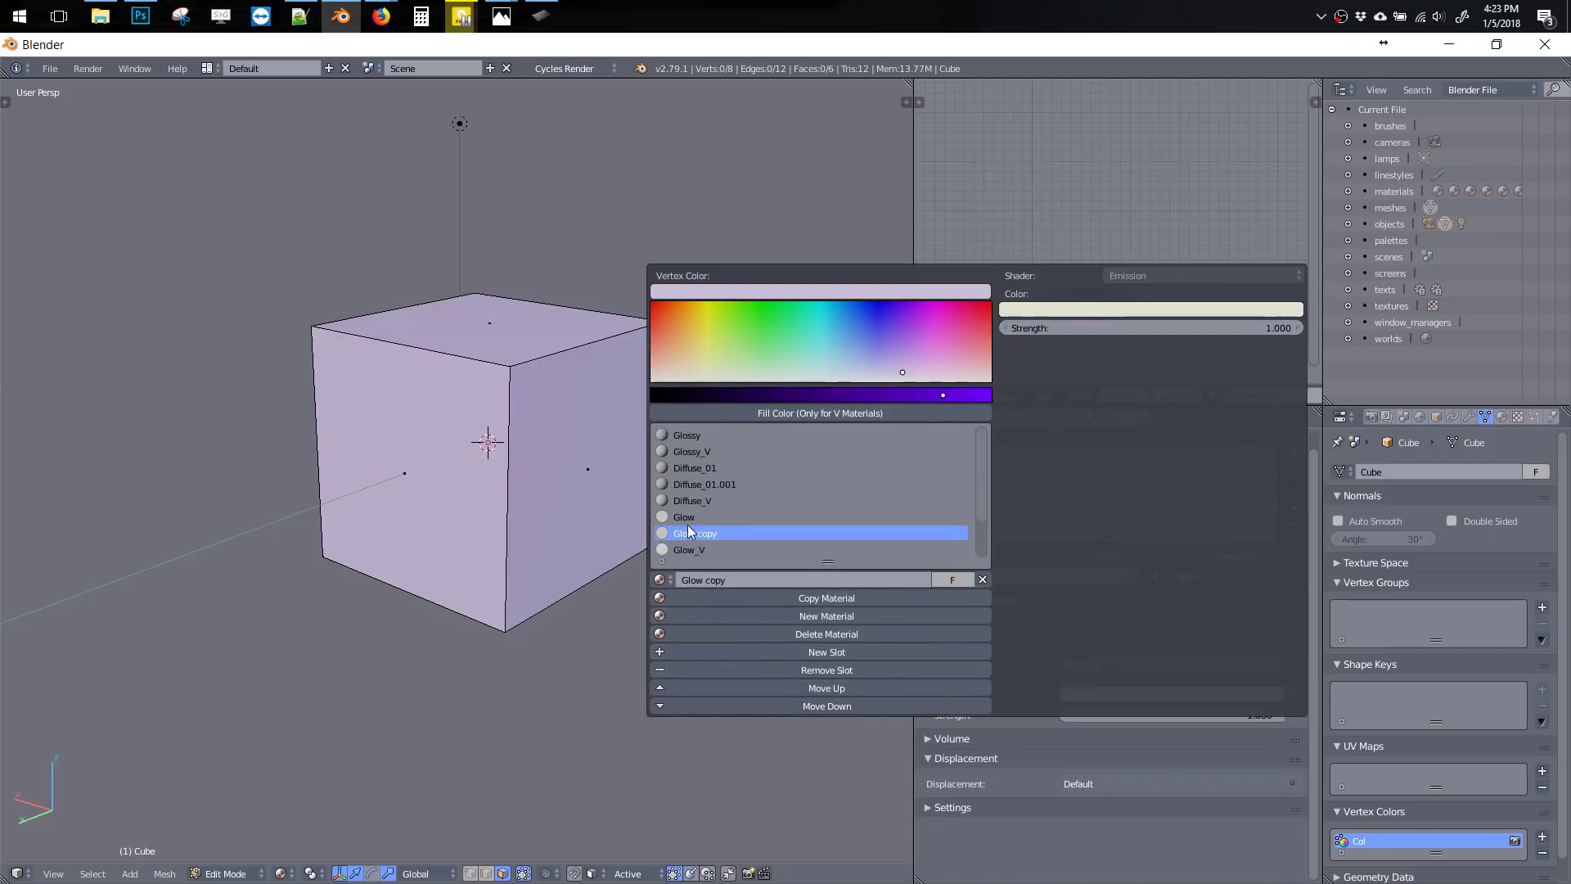
pyautogui.click(691, 501)
pyautogui.click(688, 467)
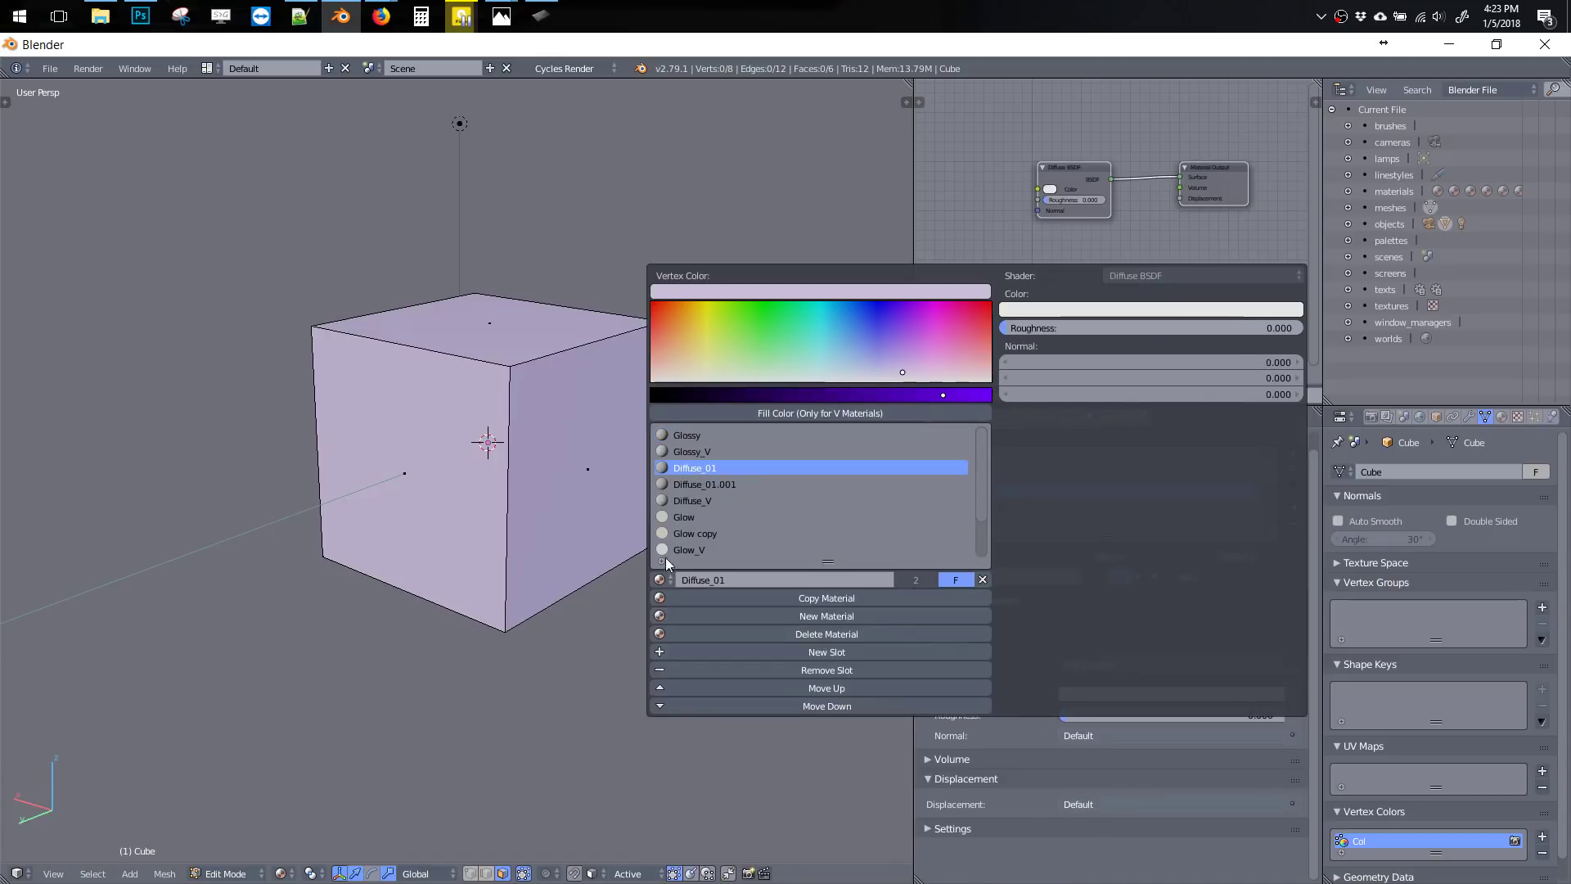
pyautogui.click(661, 579)
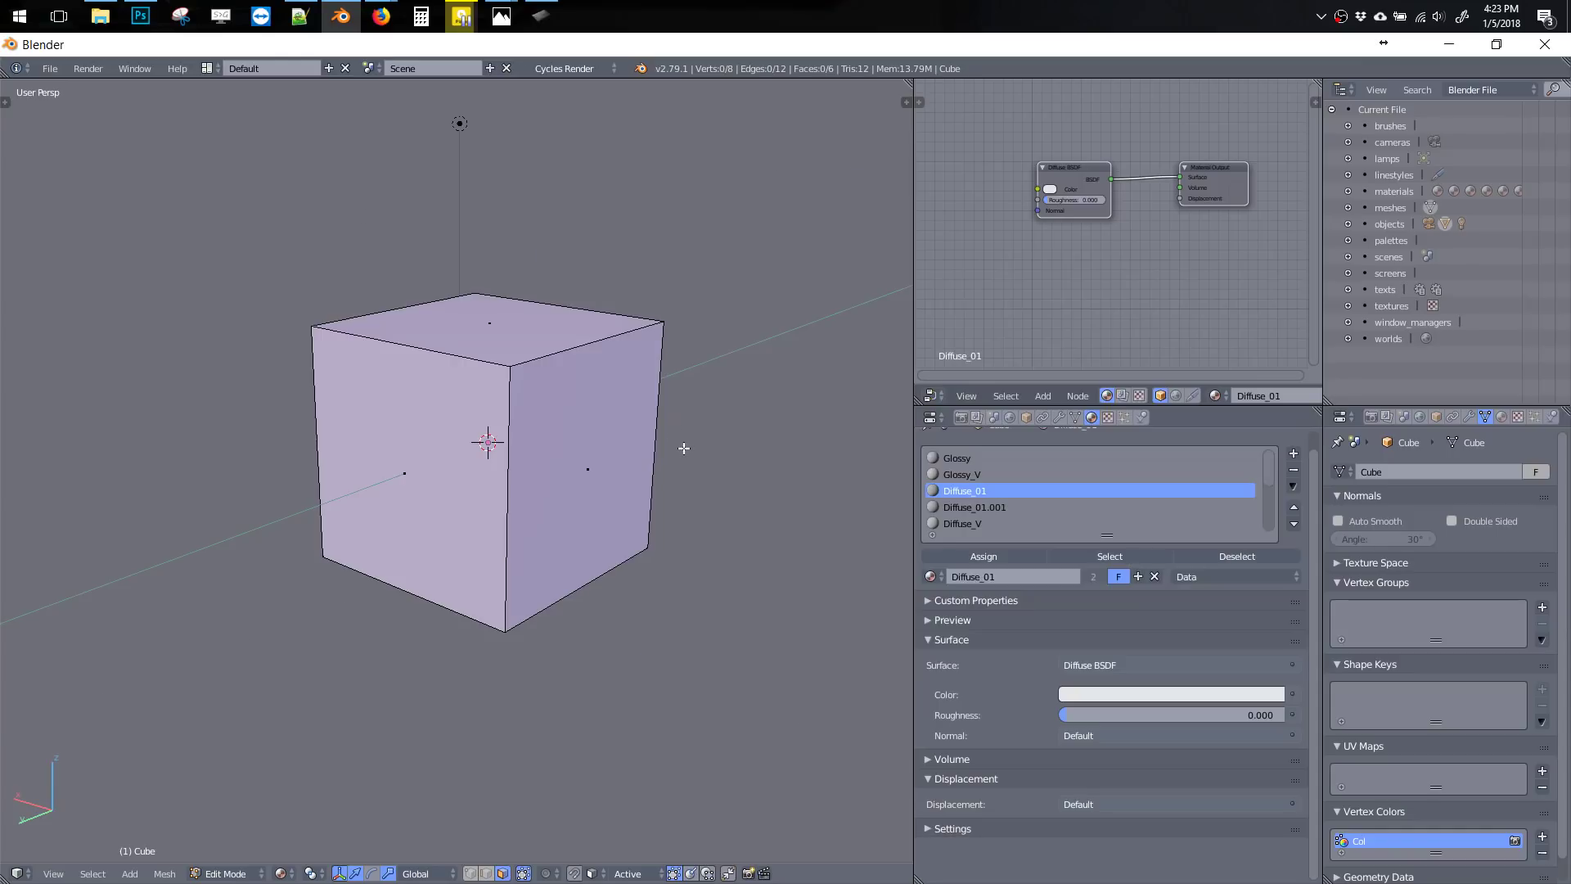
pyautogui.hotkey('ctrl', 'space')
# In the maximized view, step through the material list and make Diffuse_01.001 active
pyautogui.moveTo(735, 355); pyautogui.dragTo(834, 290, button='middle')
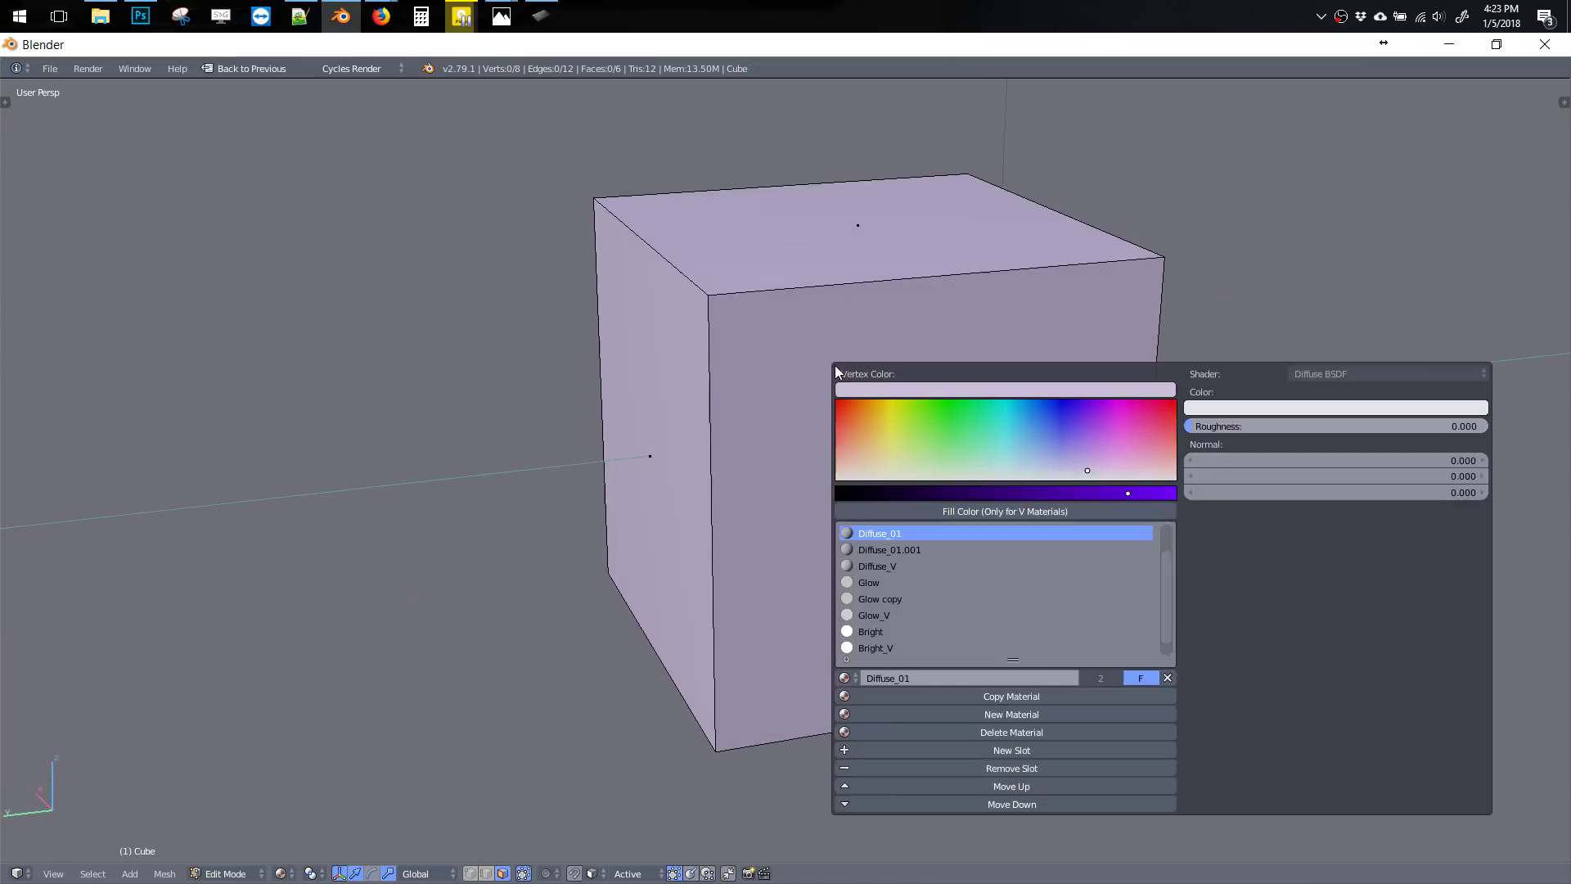
pyautogui.hotkey('shift', 'q')
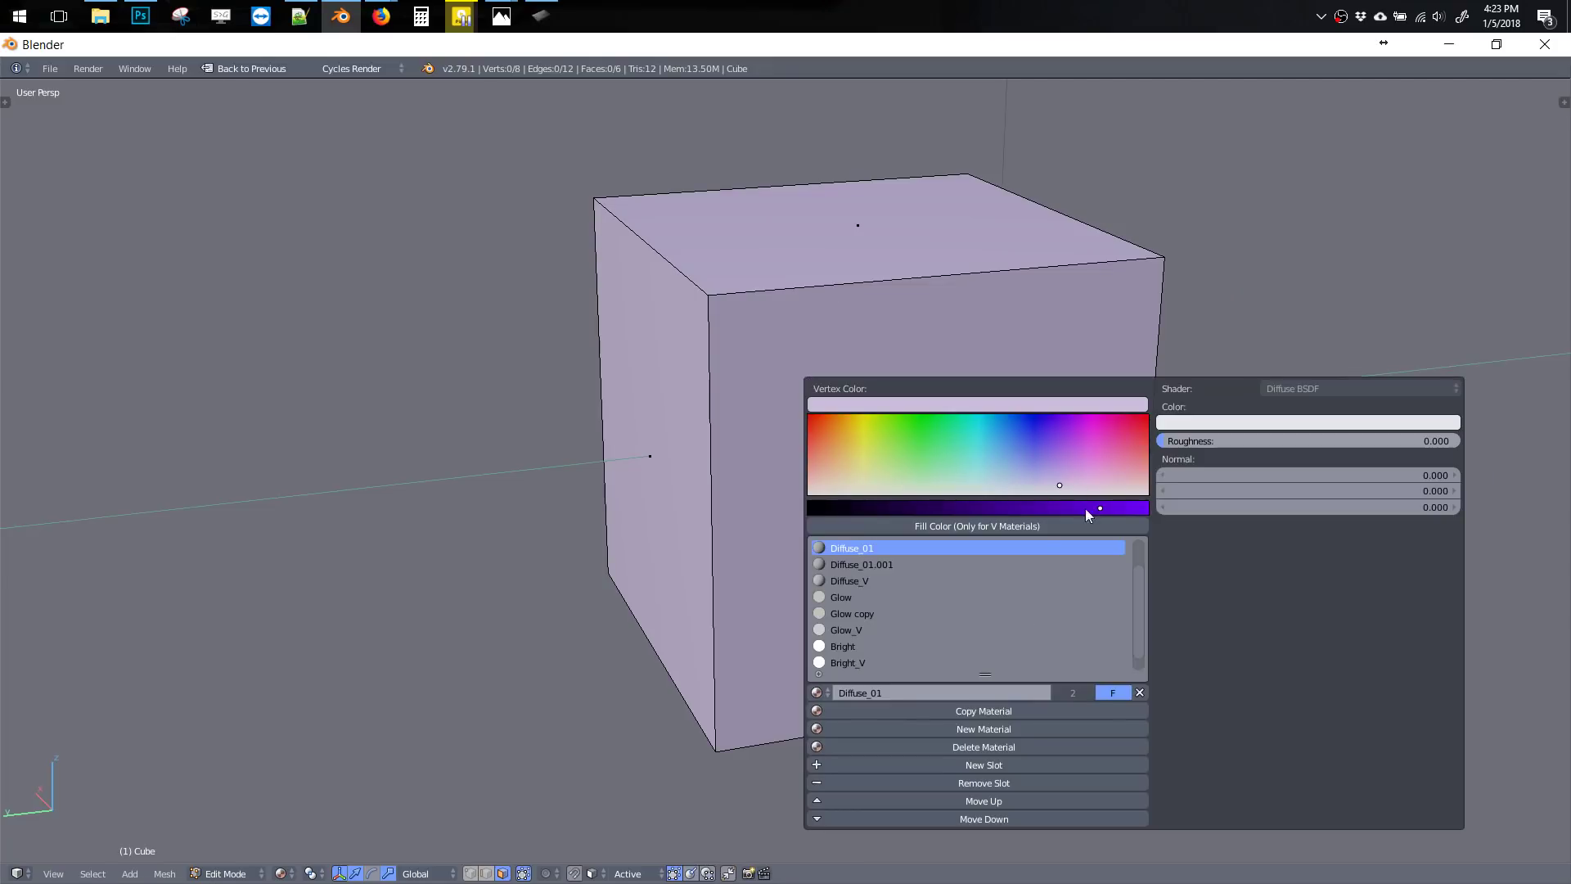
pyautogui.click(882, 614)
pyautogui.scroll(2, 1055, 614)
pyautogui.click(1032, 566)
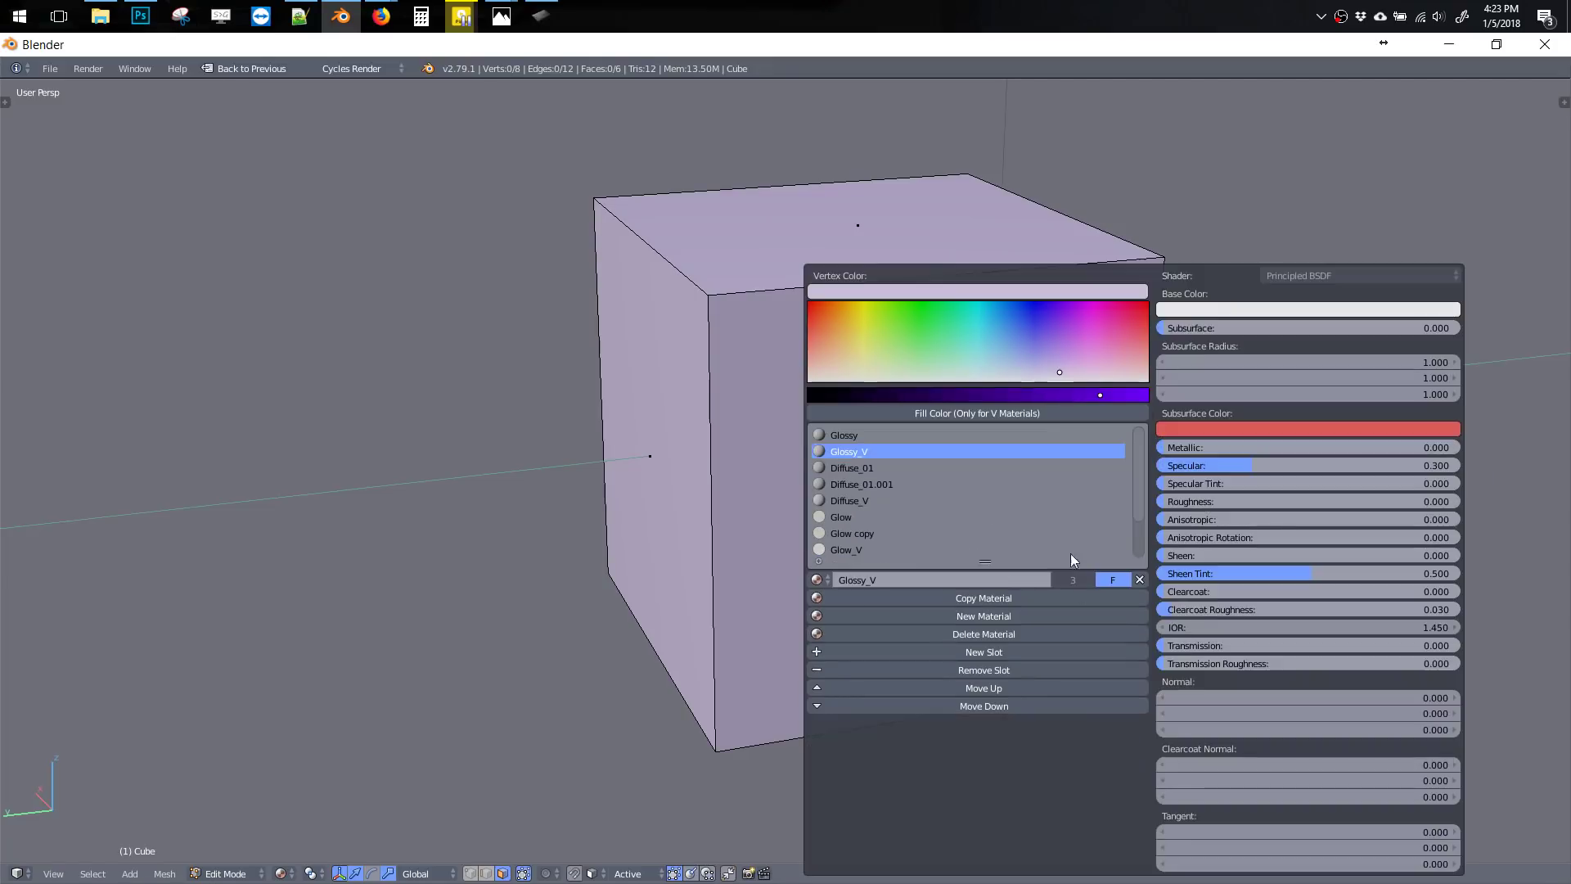
pyautogui.click(927, 467)
pyautogui.click(926, 436)
pyautogui.click(919, 485)
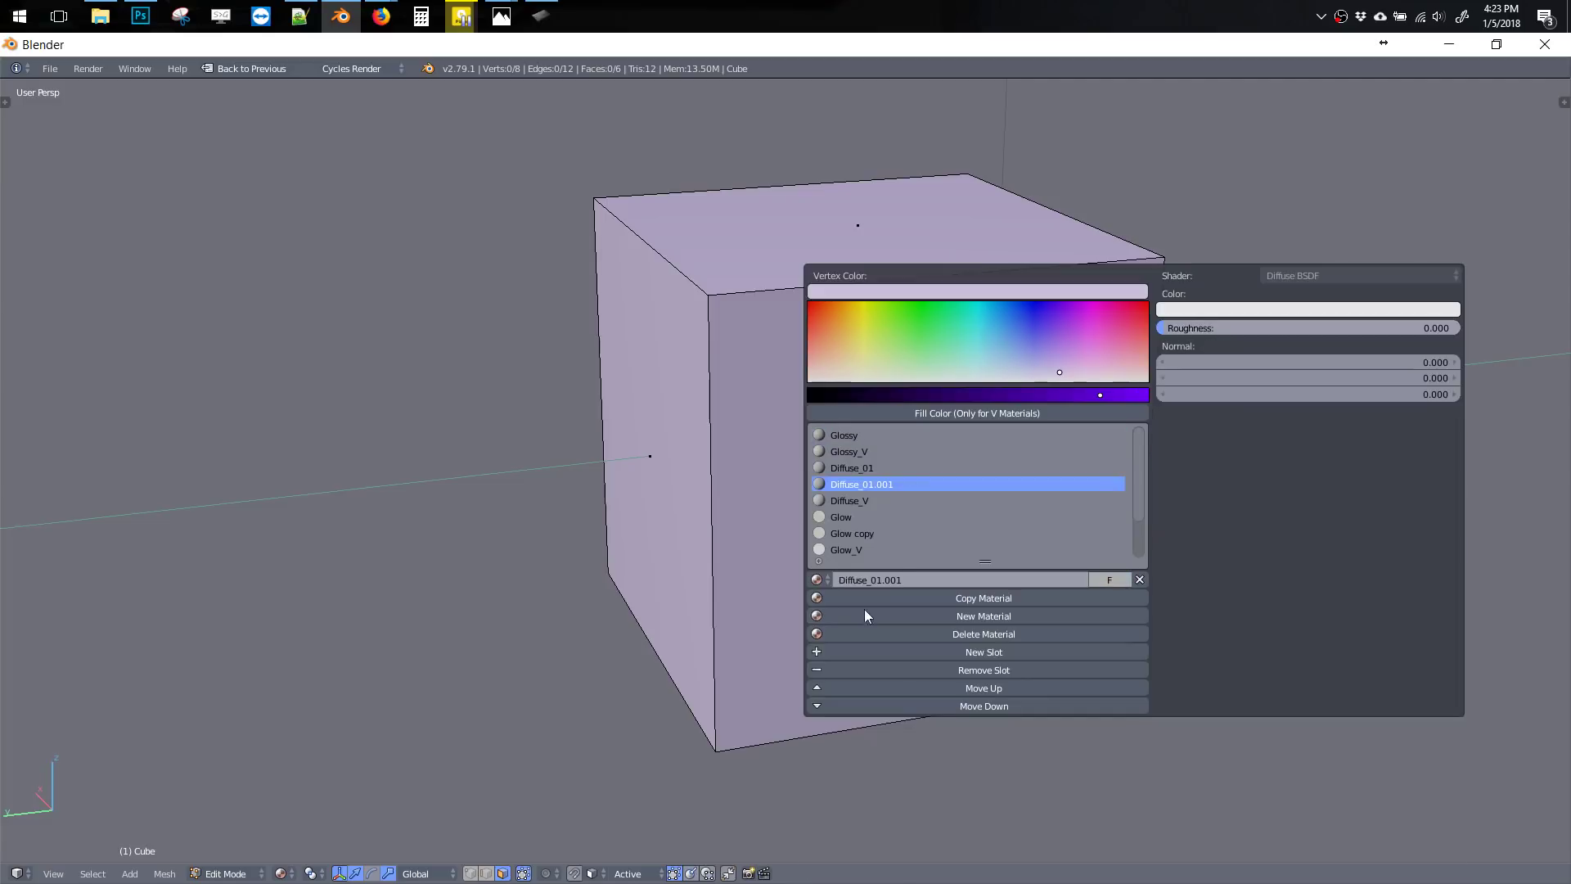
pyautogui.click(816, 580)
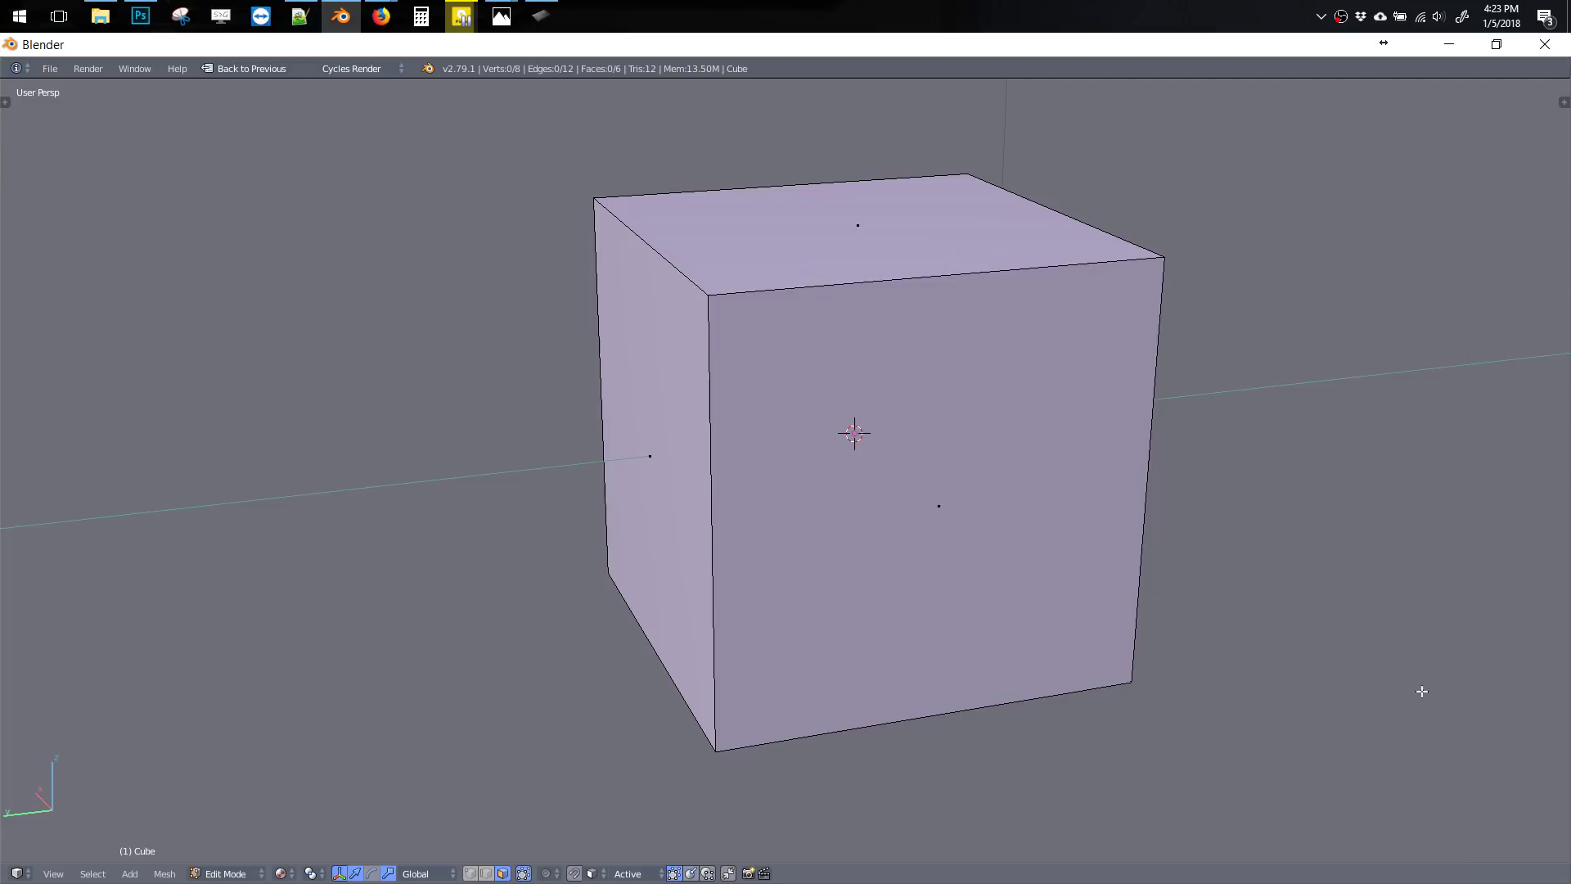
# Orbit the cube to a more frontal angle with the quick material panel reopened
pyautogui.moveTo(888, 571); pyautogui.dragTo(803, 450, button='middle')
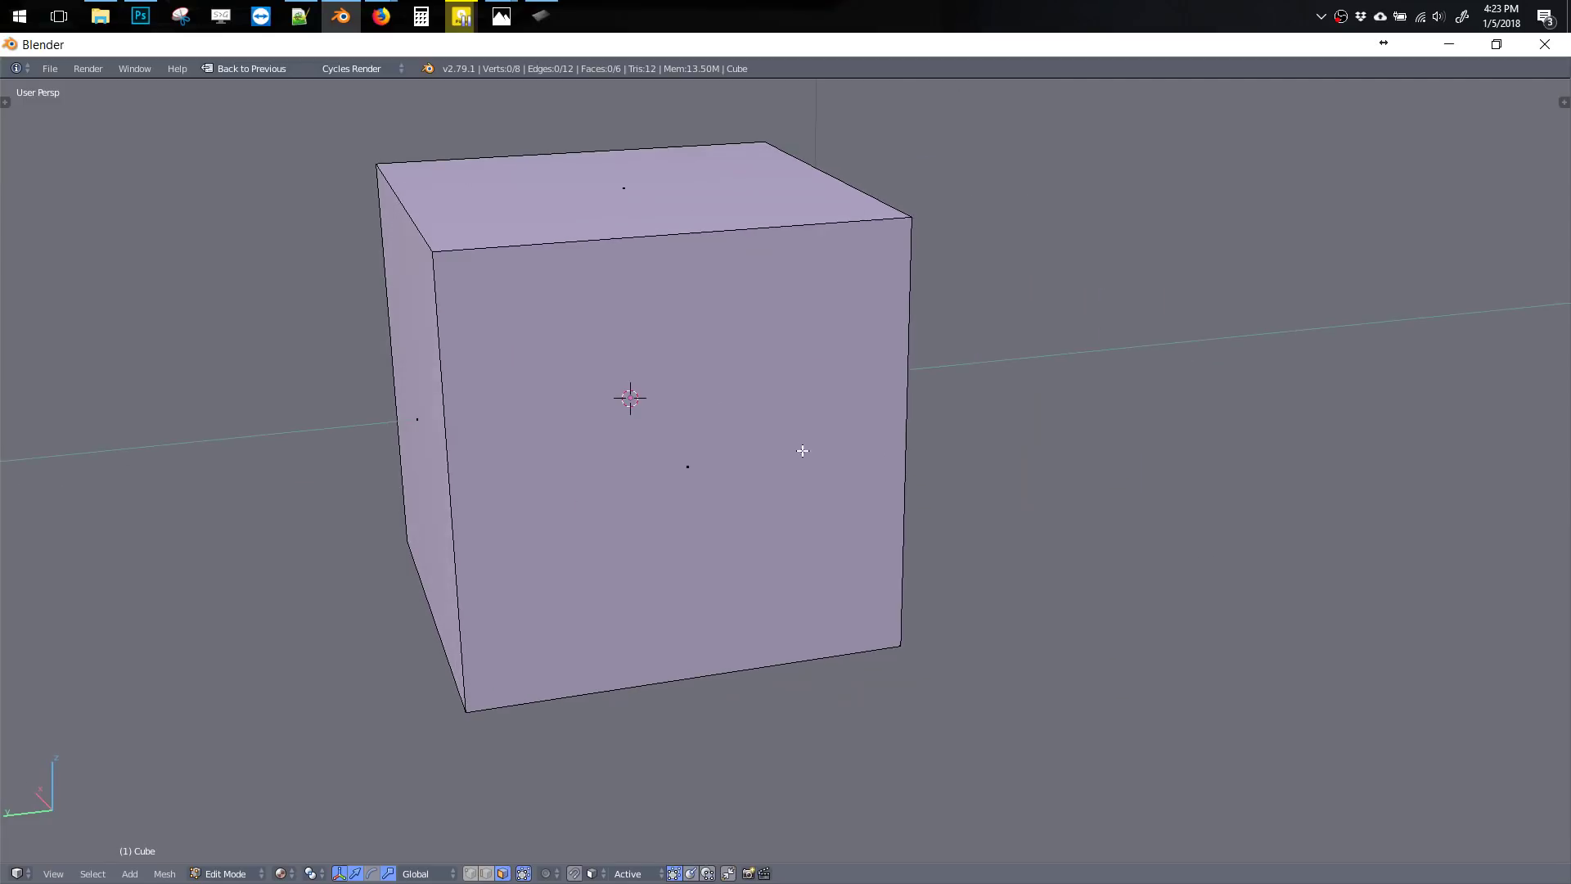
pyautogui.press('v')
pyautogui.moveTo(894, 427)
pyautogui.mouseDown(button='middle')
pyautogui.moveTo(933, 410)
pyautogui.moveTo(887, 409)
pyautogui.mouseUp(button='middle')
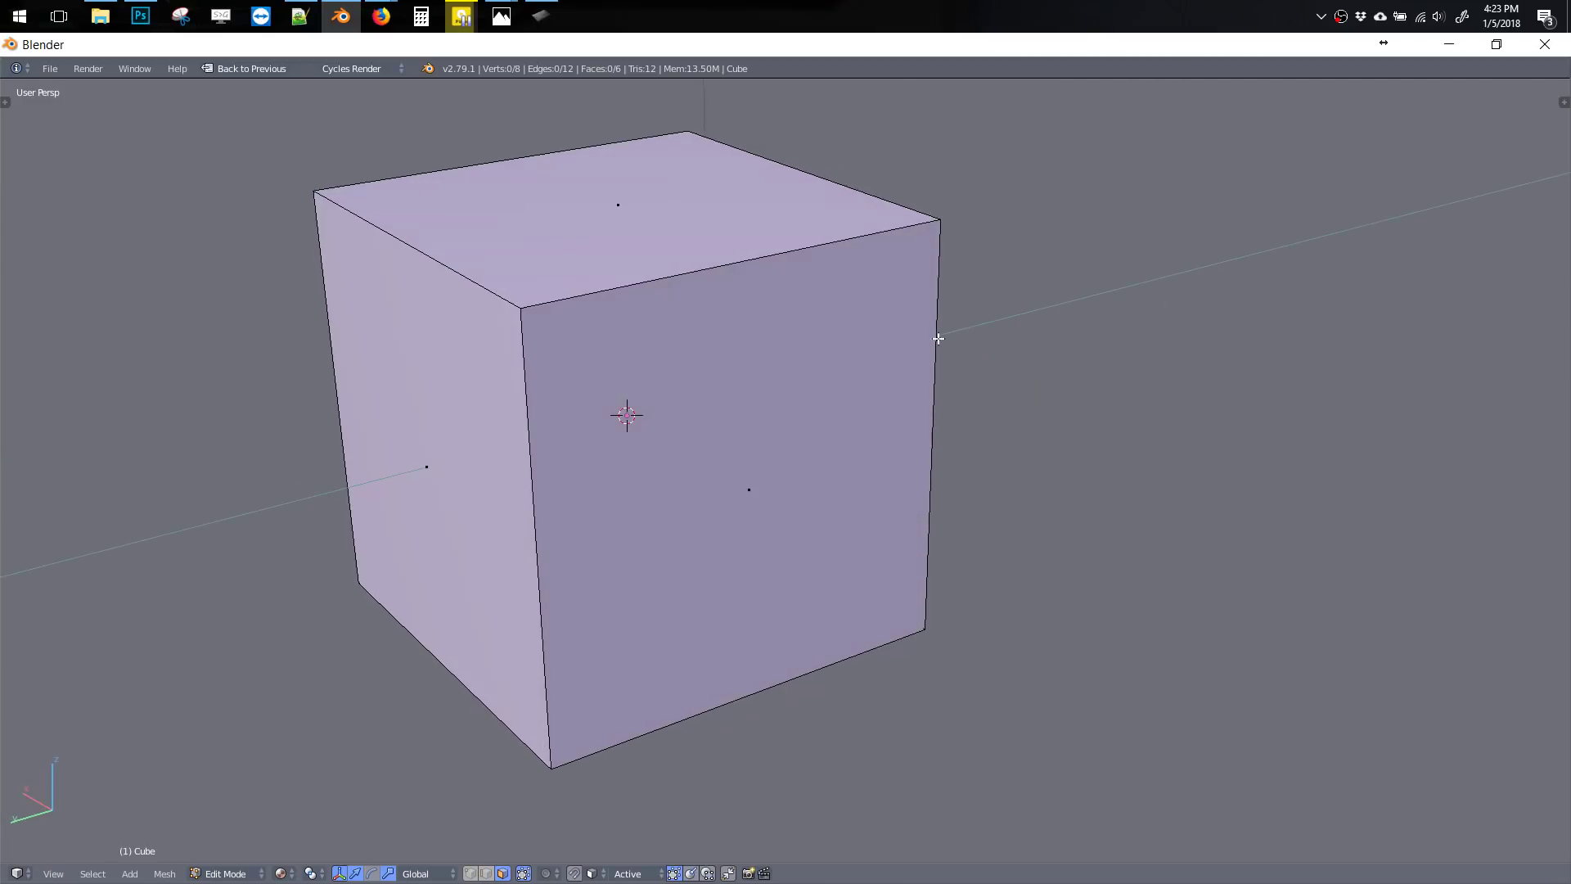
pyautogui.moveTo(954, 361); pyautogui.dragTo(772, 355, button='middle')
# Make Glossy_V the active material and select the cube's right face
pyautogui.press('v')
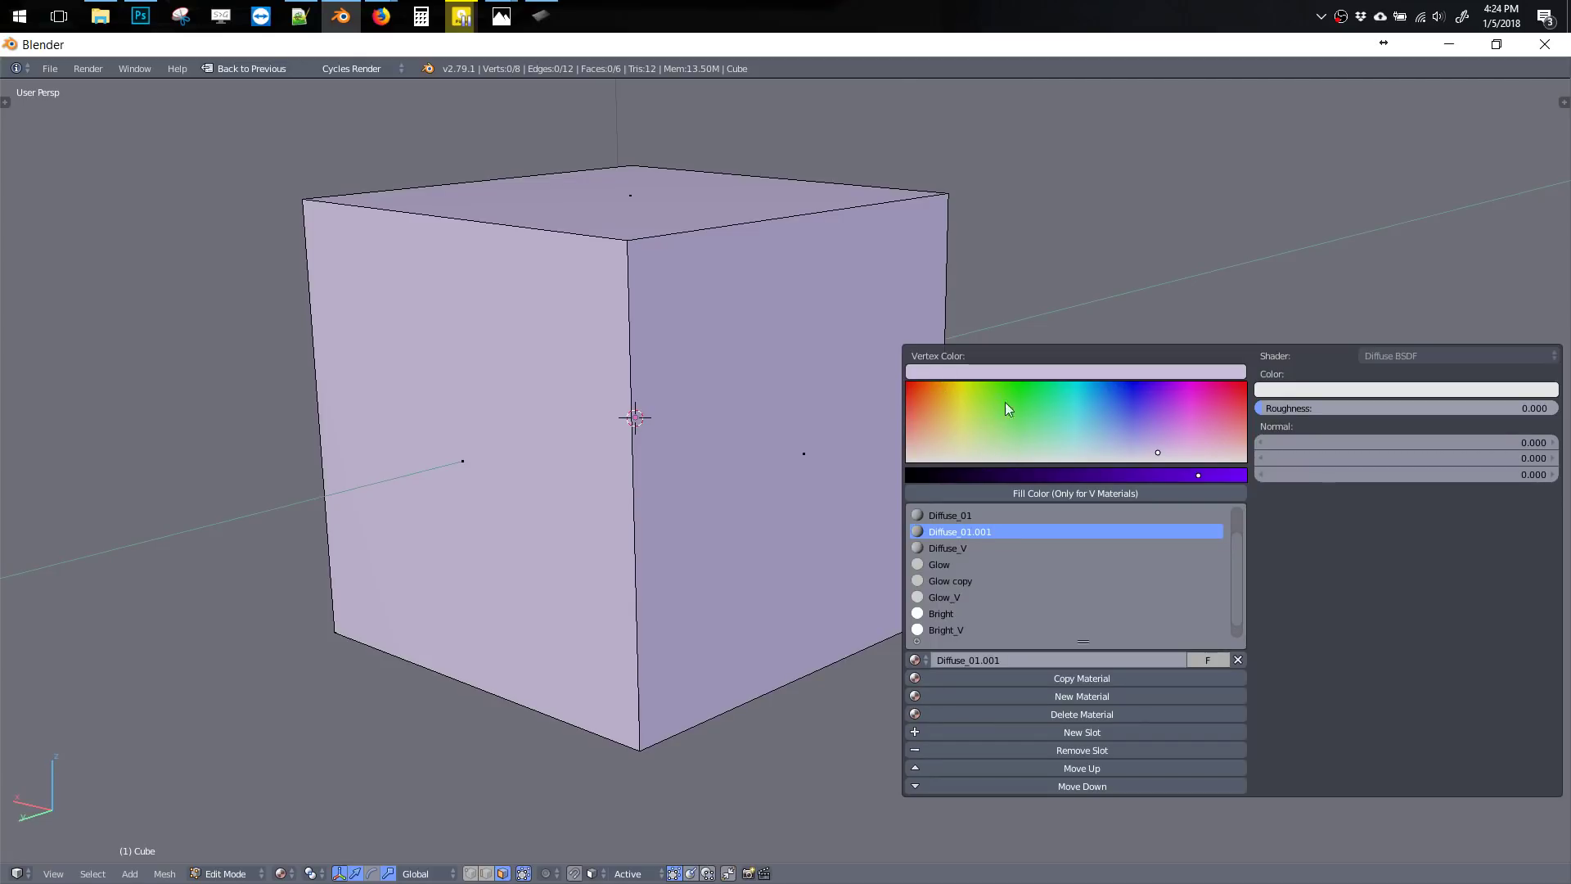
pyautogui.click(942, 549)
pyautogui.scroll(2, 943, 558)
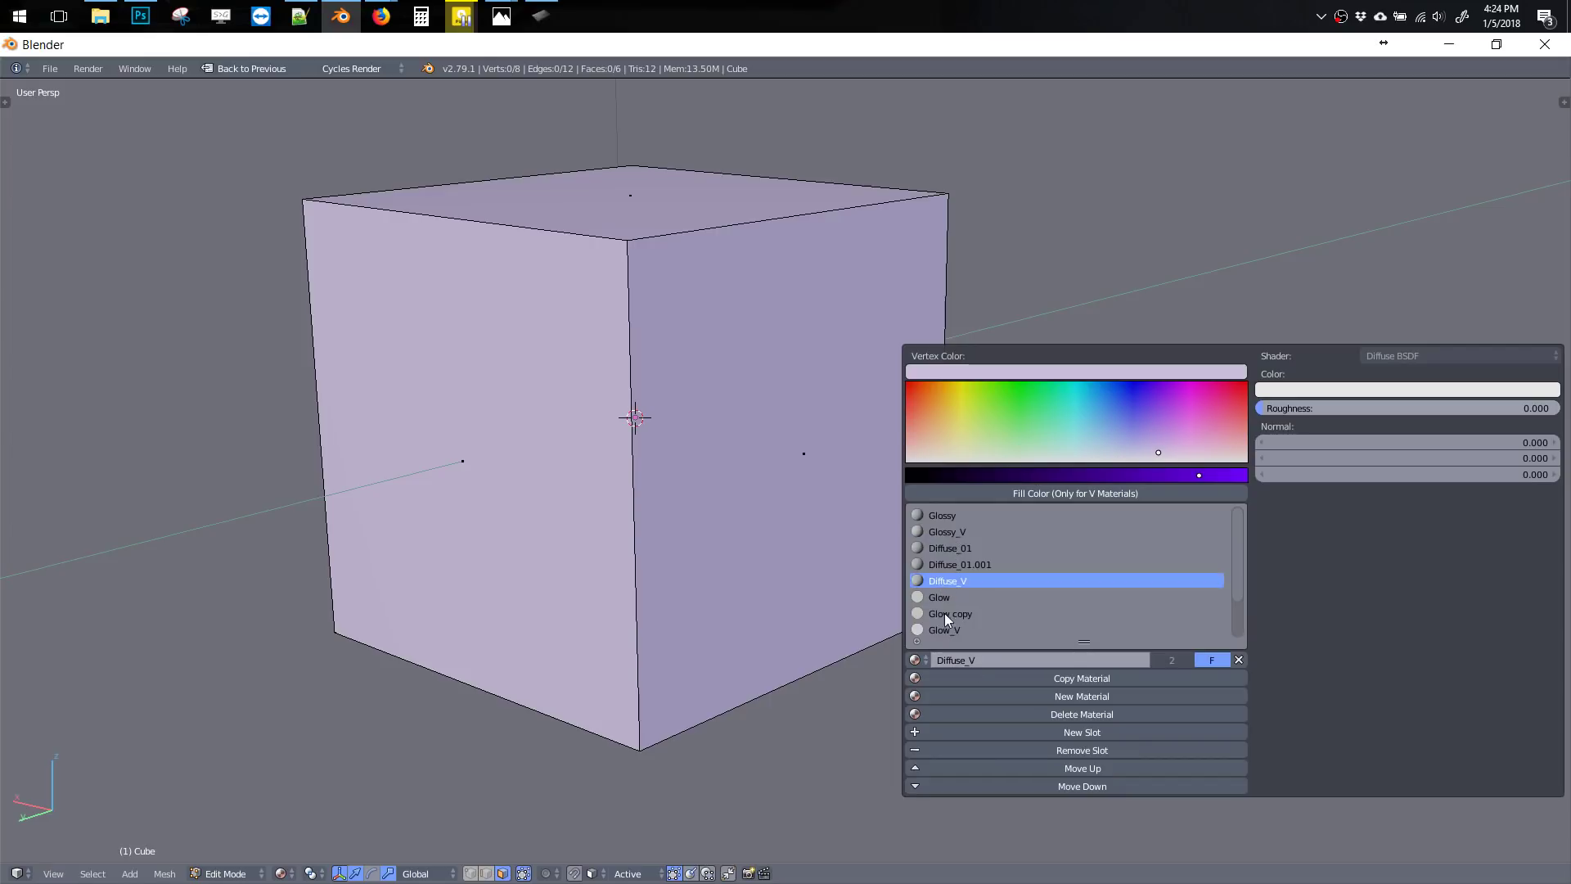
pyautogui.click(937, 534)
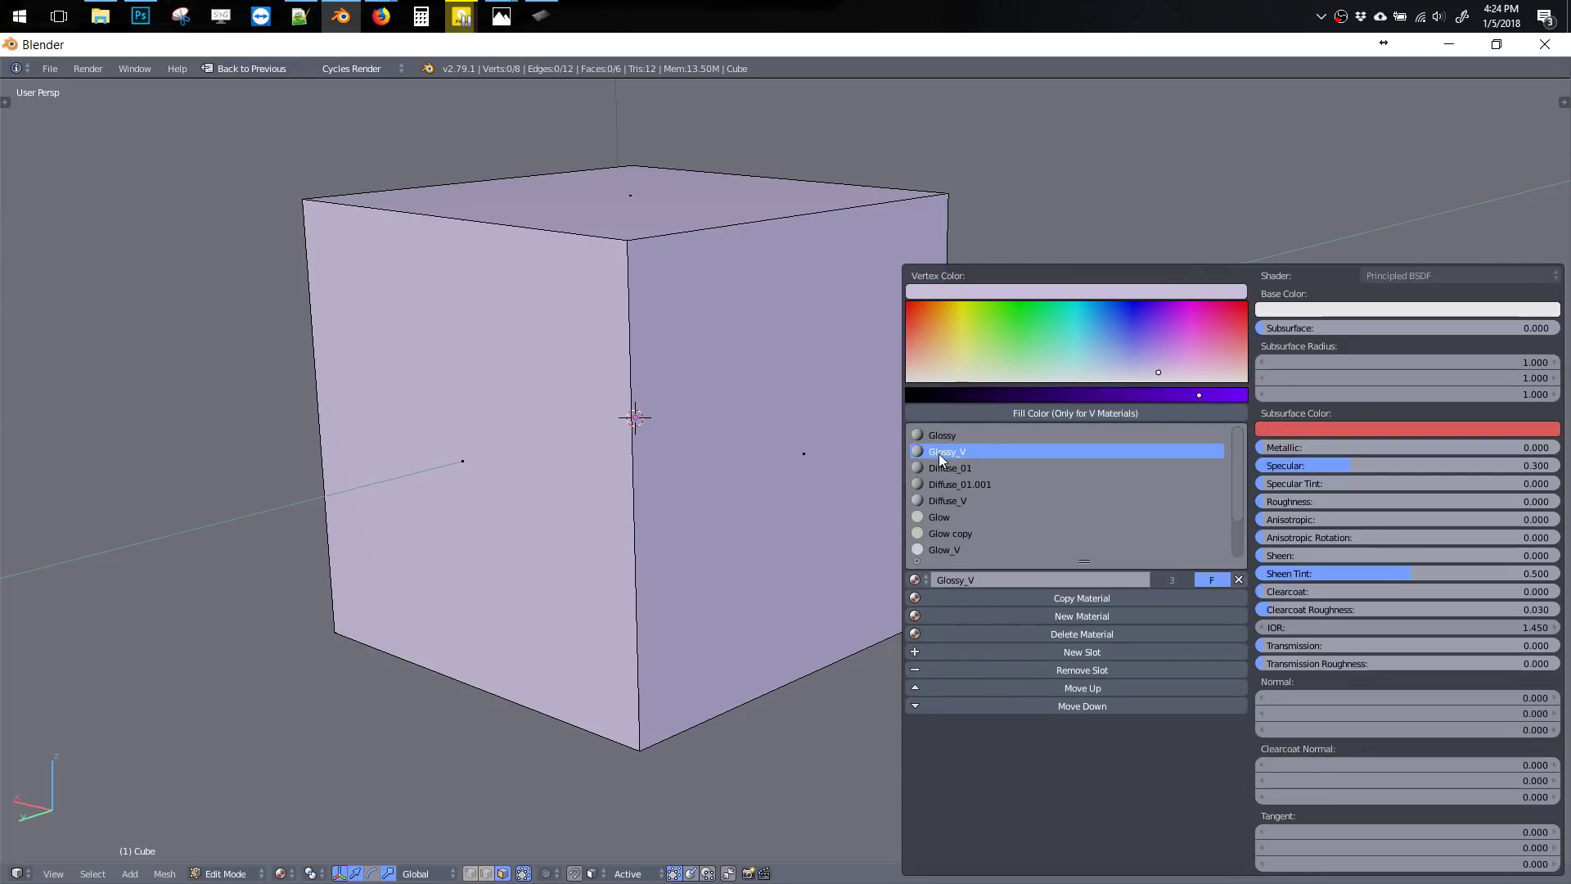
pyautogui.rightClick(803, 455)
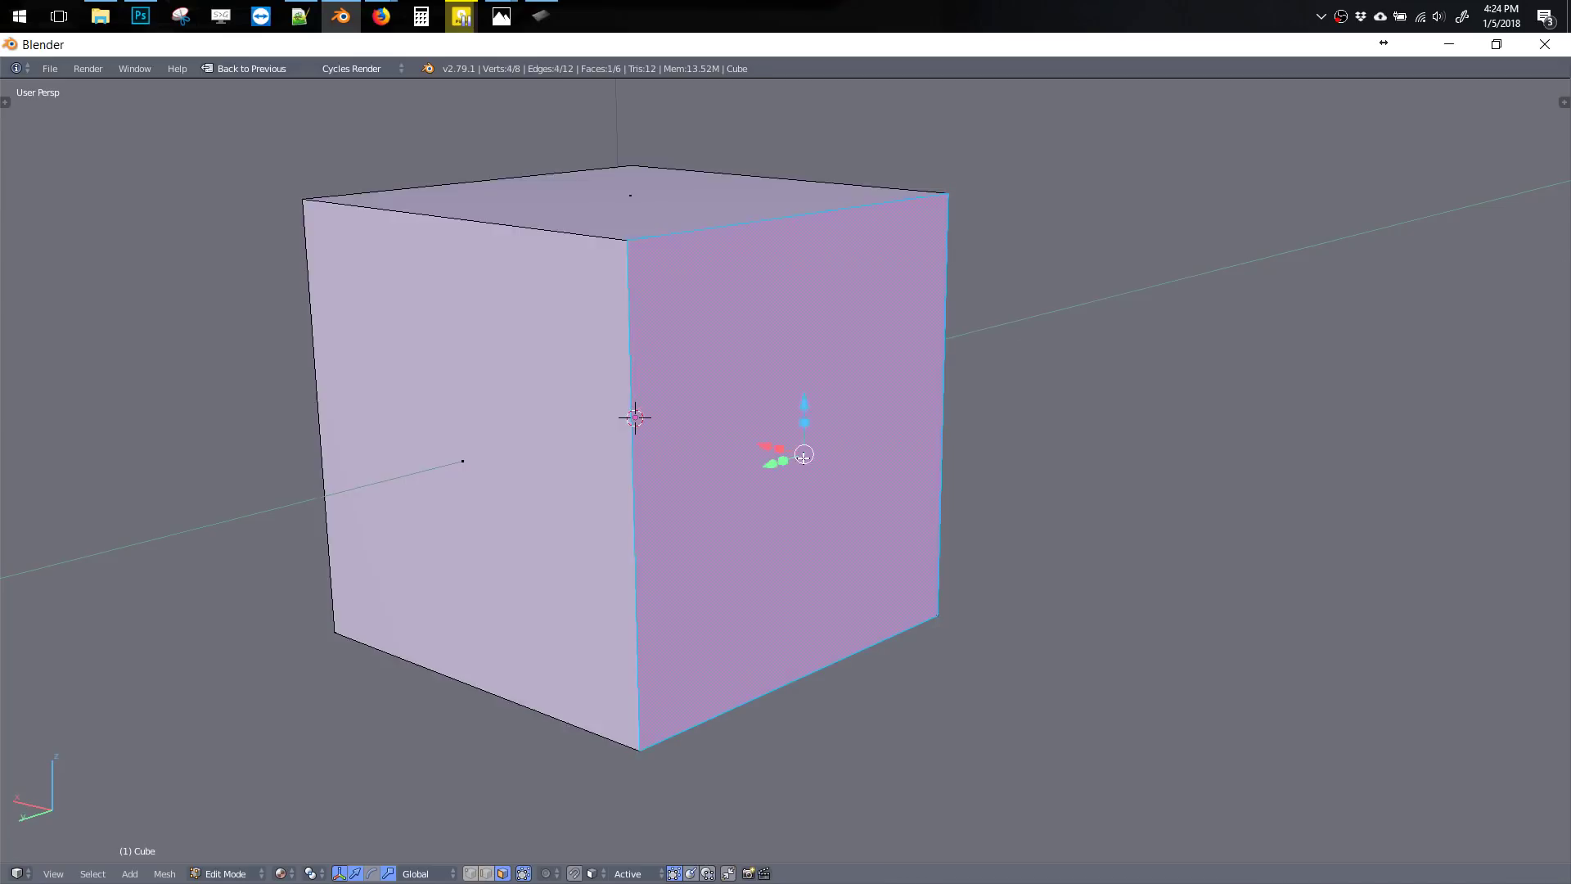
# Select all six faces and fill them with a green vertex colour
pyautogui.press('a')
pyautogui.press('a')
pyautogui.hotkey('alt', 'm')
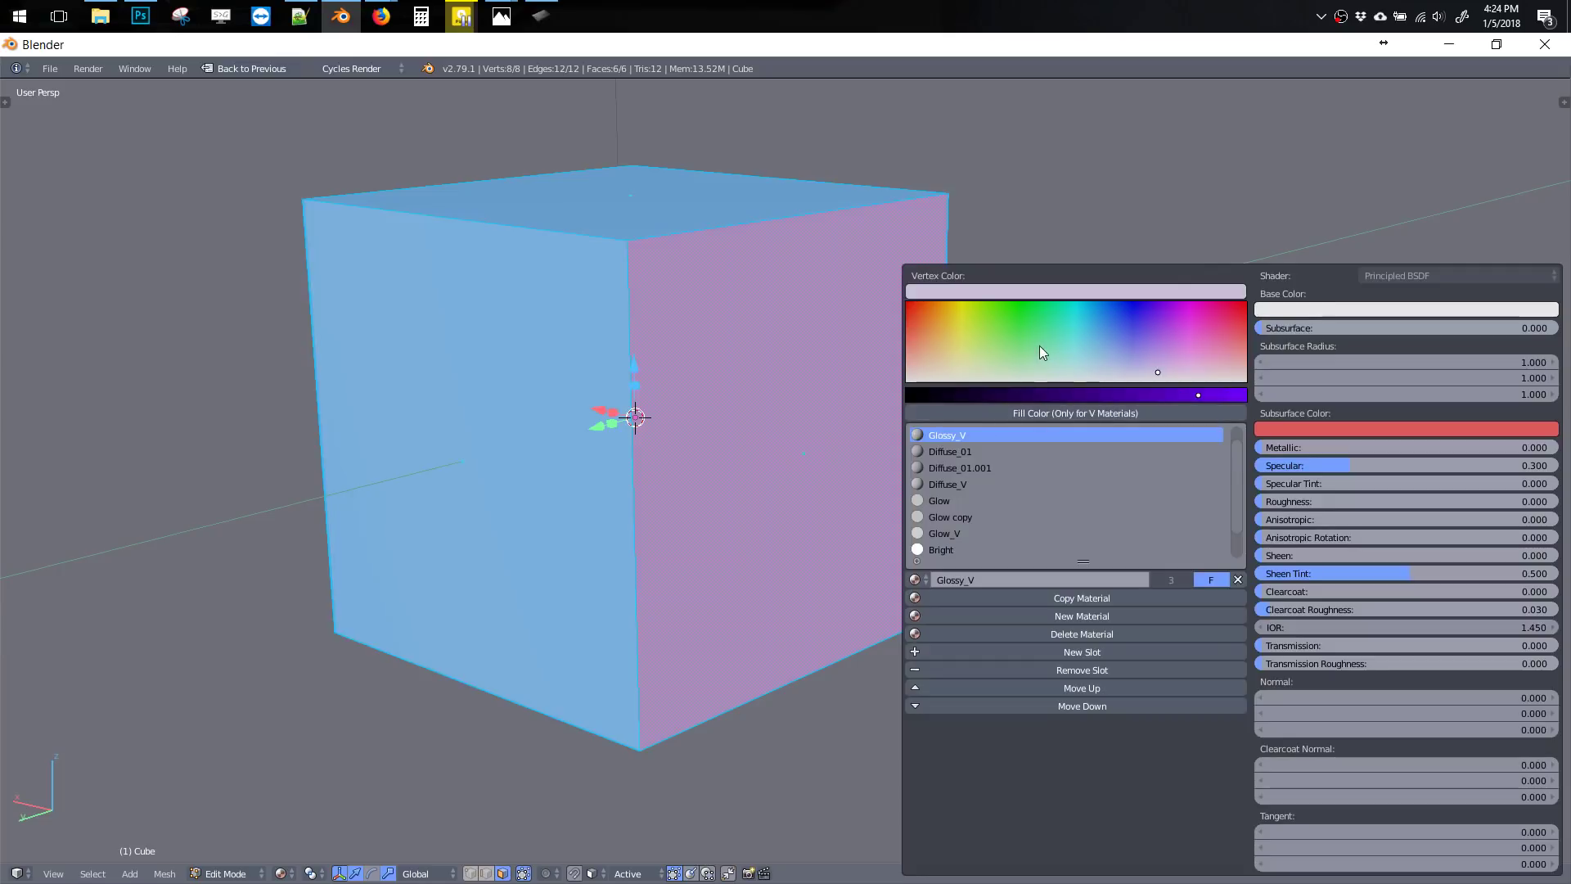
pyautogui.moveTo(1040, 344); pyautogui.dragTo(1024, 327)
pyautogui.click(1051, 410)
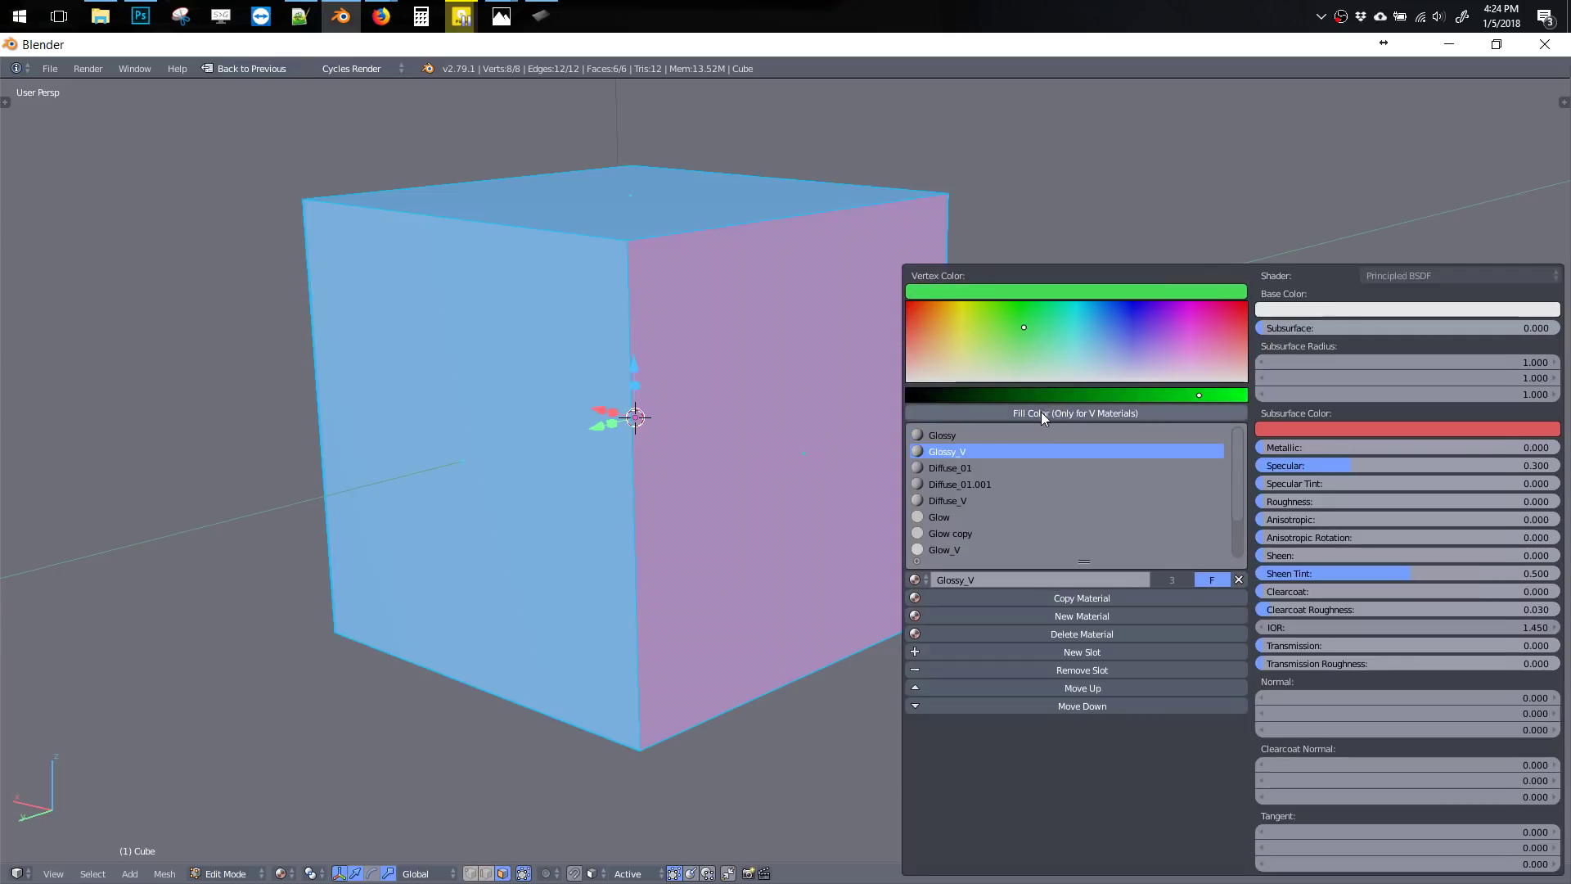
pyautogui.click(1041, 412)
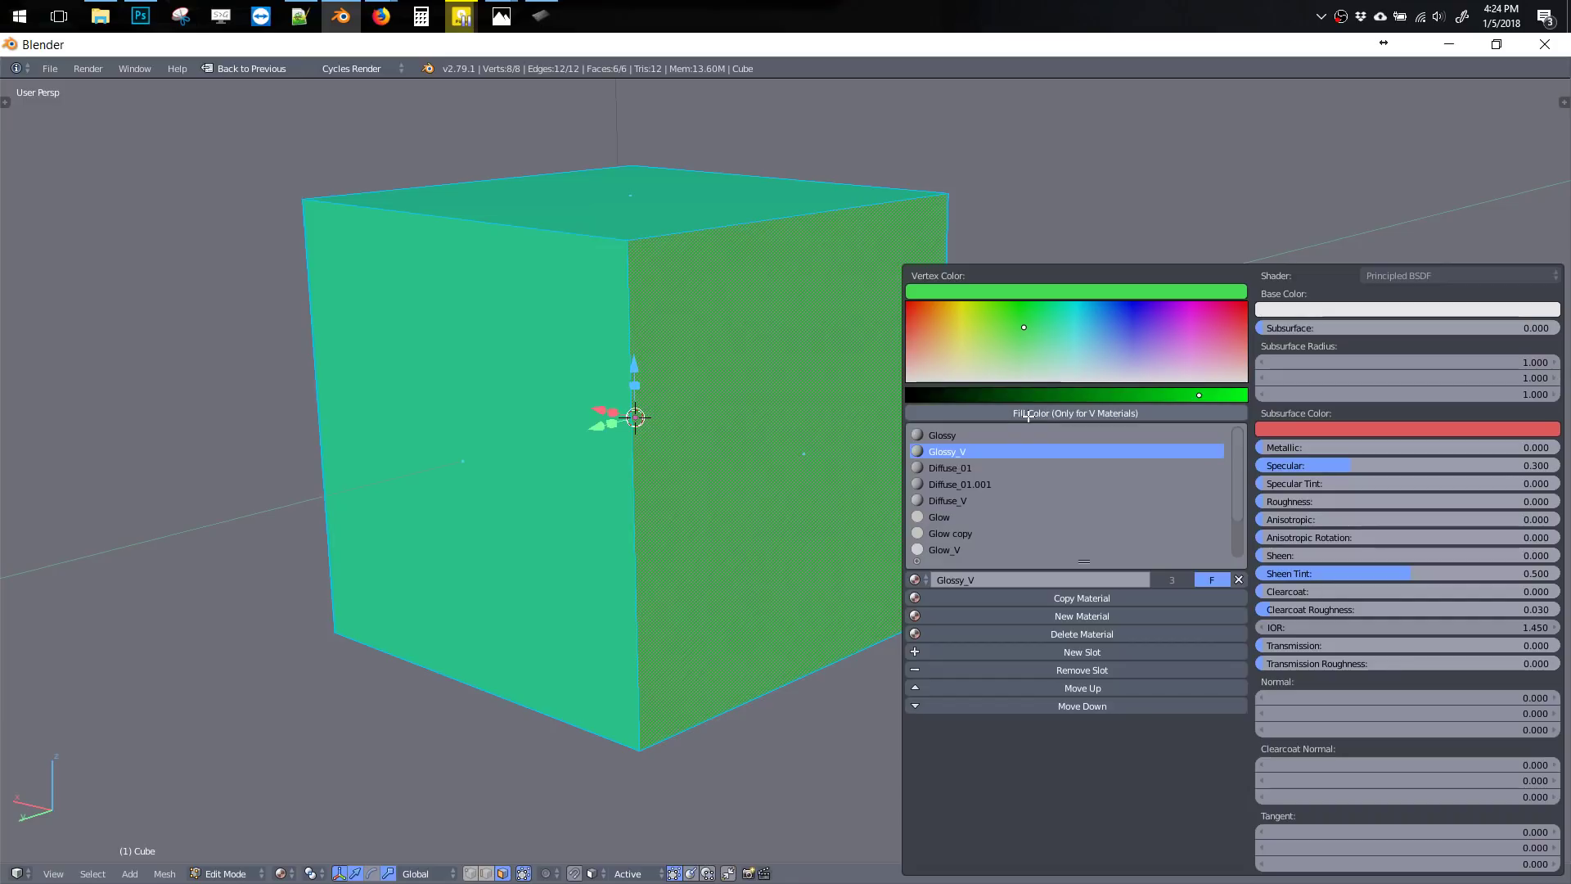
pyautogui.click(1087, 413)
pyautogui.click(1088, 413)
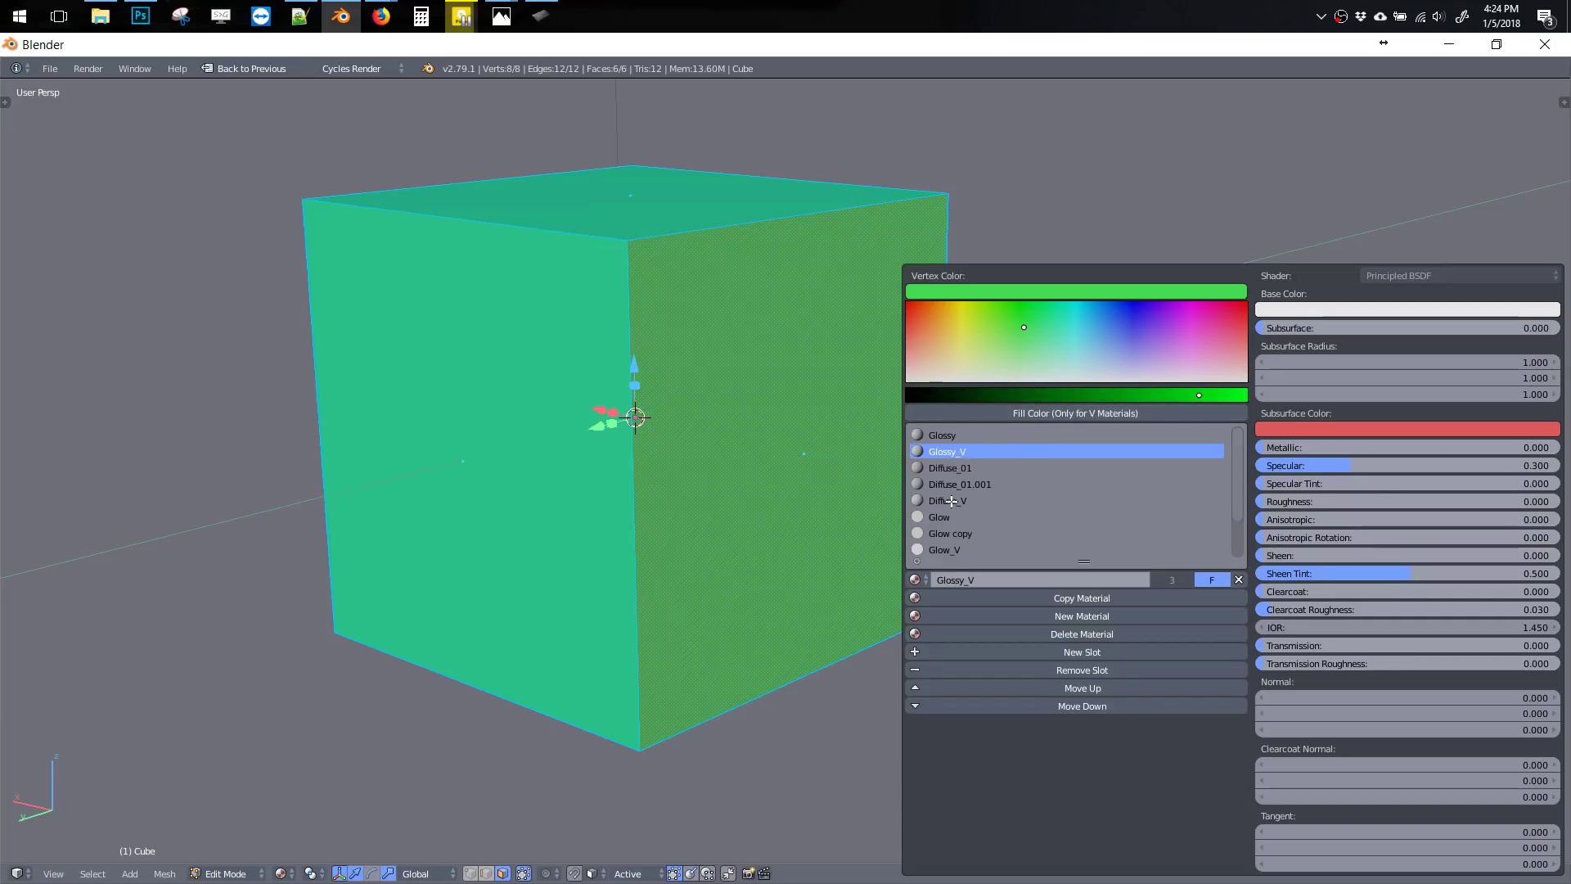
pyautogui.press('a')
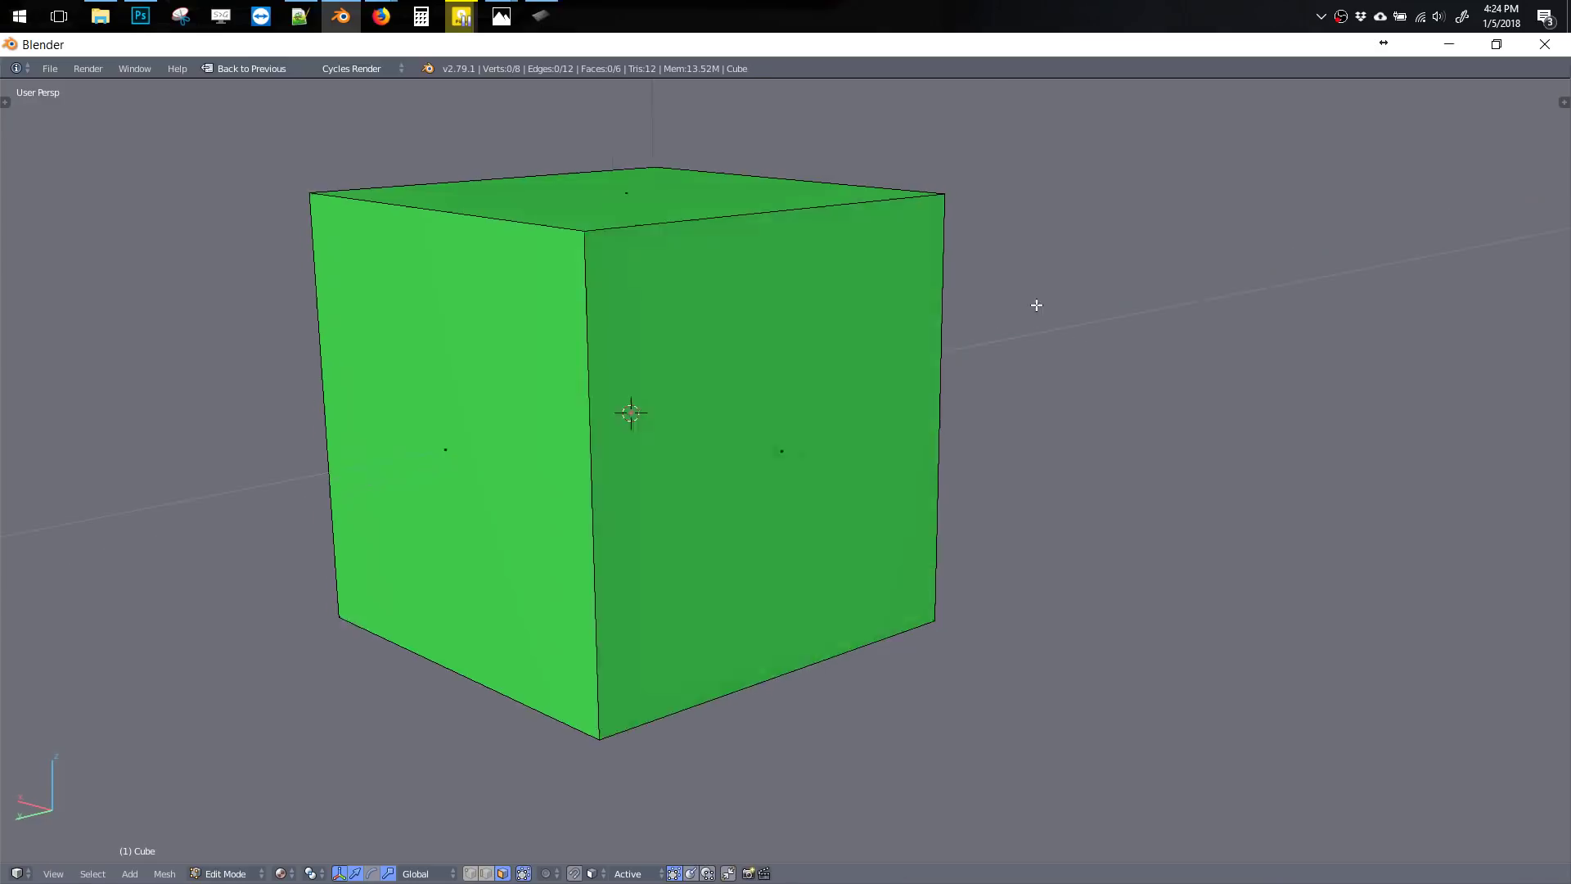
pyautogui.moveTo(1034, 306)
pyautogui.mouseDown(button='middle')
pyautogui.moveTo(898, 340)
pyautogui.moveTo(663, 249)
pyautogui.mouseUp(button='middle')
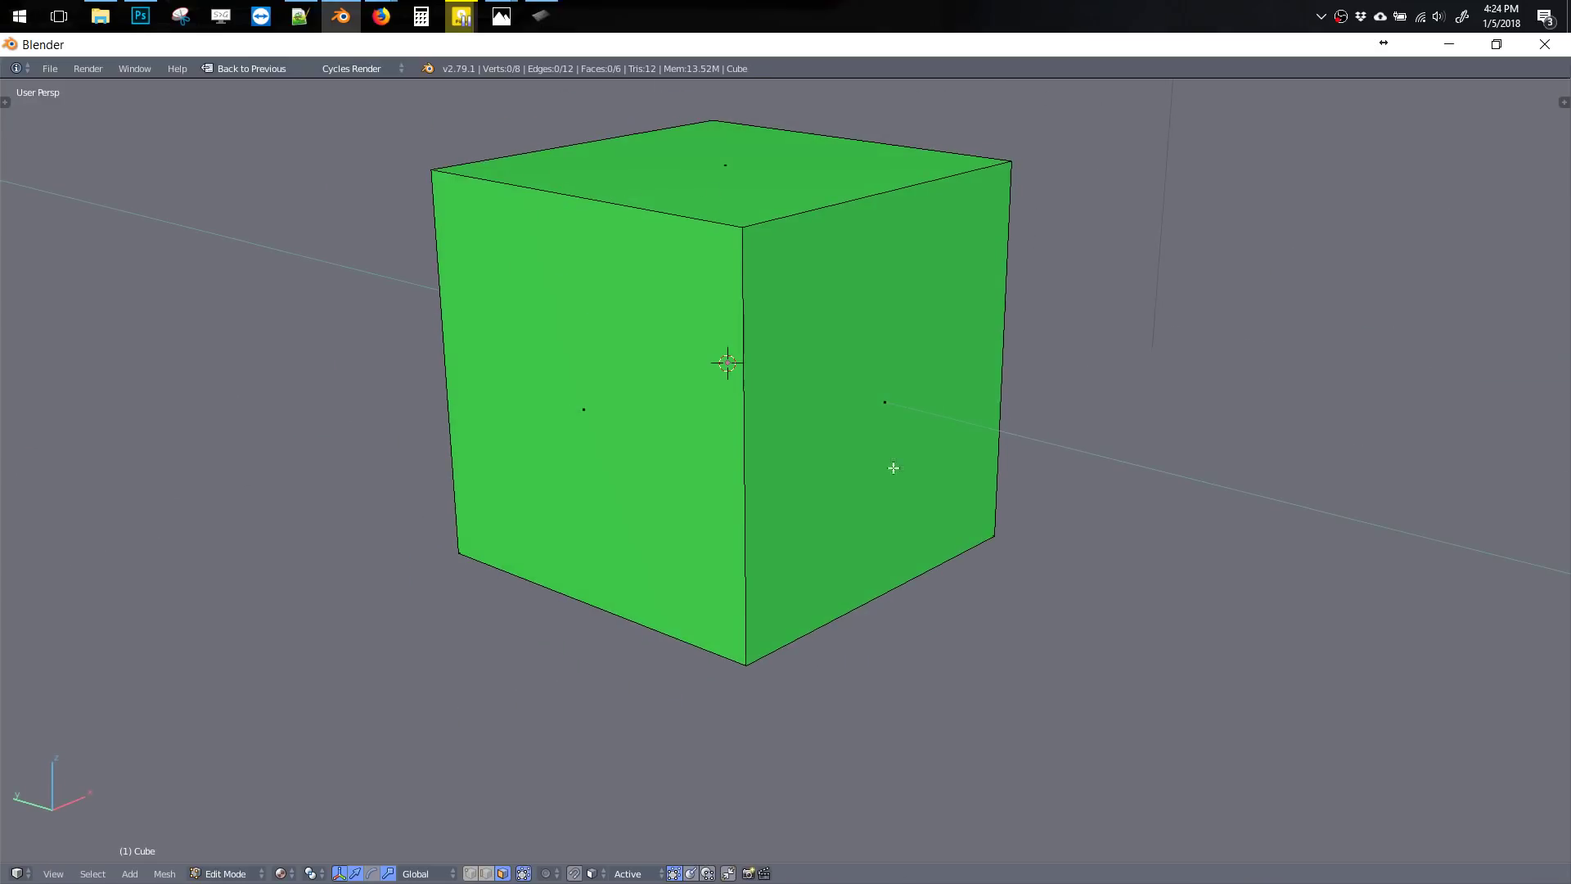
pyautogui.moveTo(892, 468)
pyautogui.mouseDown(button='middle')
pyautogui.moveTo(971, 394)
pyautogui.moveTo(859, 382)
pyautogui.moveTo(822, 294)
pyautogui.mouseUp(button='middle')
pyautogui.rightClick(968, 406)
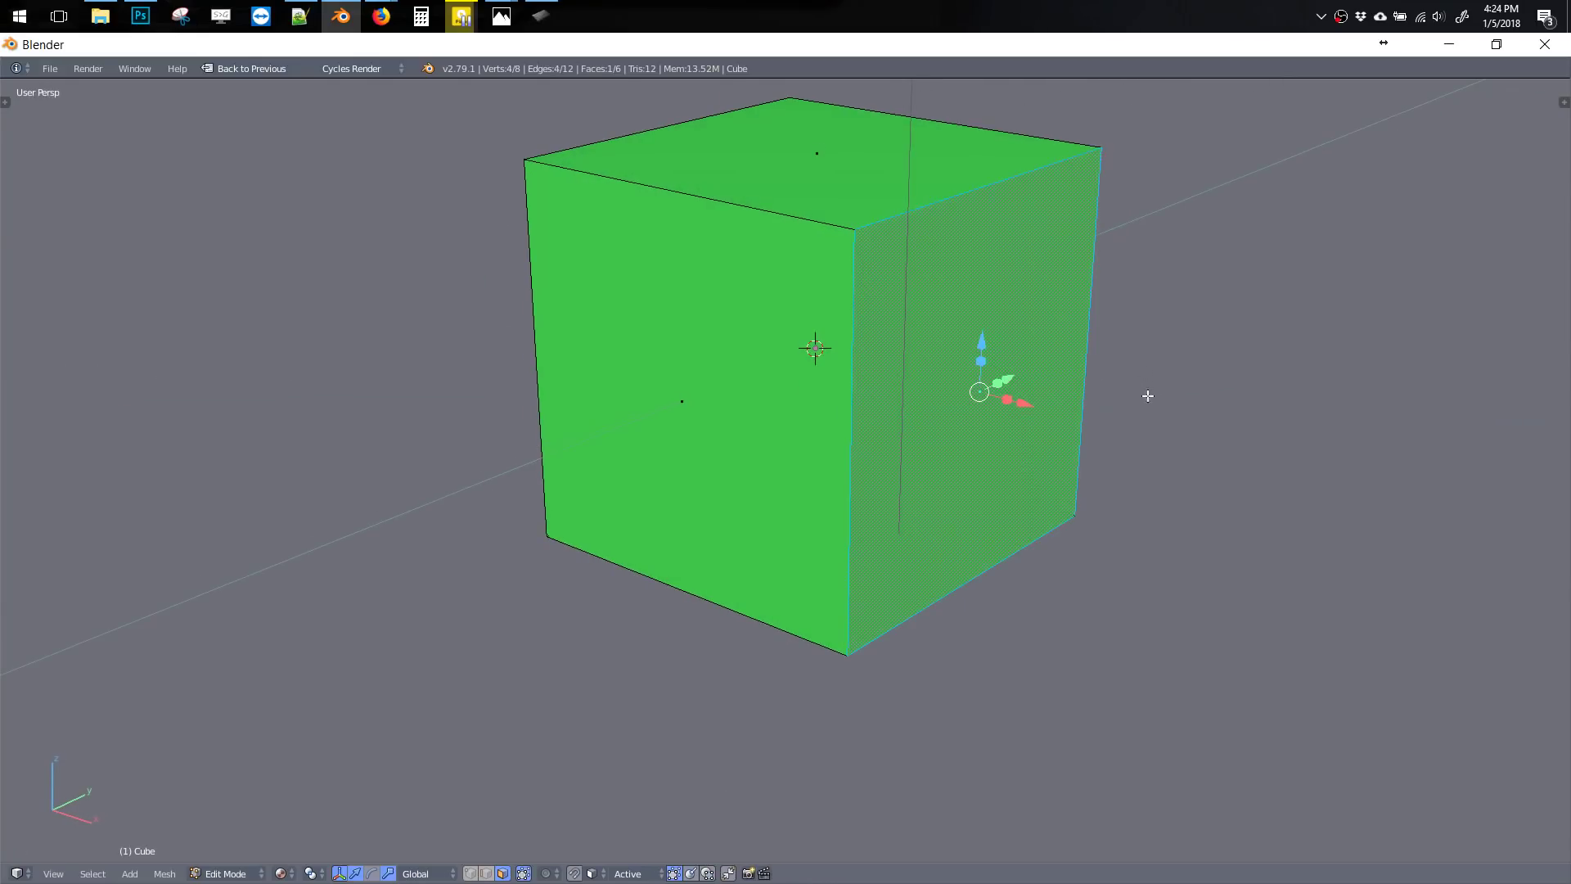
# Fill the right face blue, the left face tan and the top face magenta with Fill Color
pyautogui.hotkey('alt', 'm')
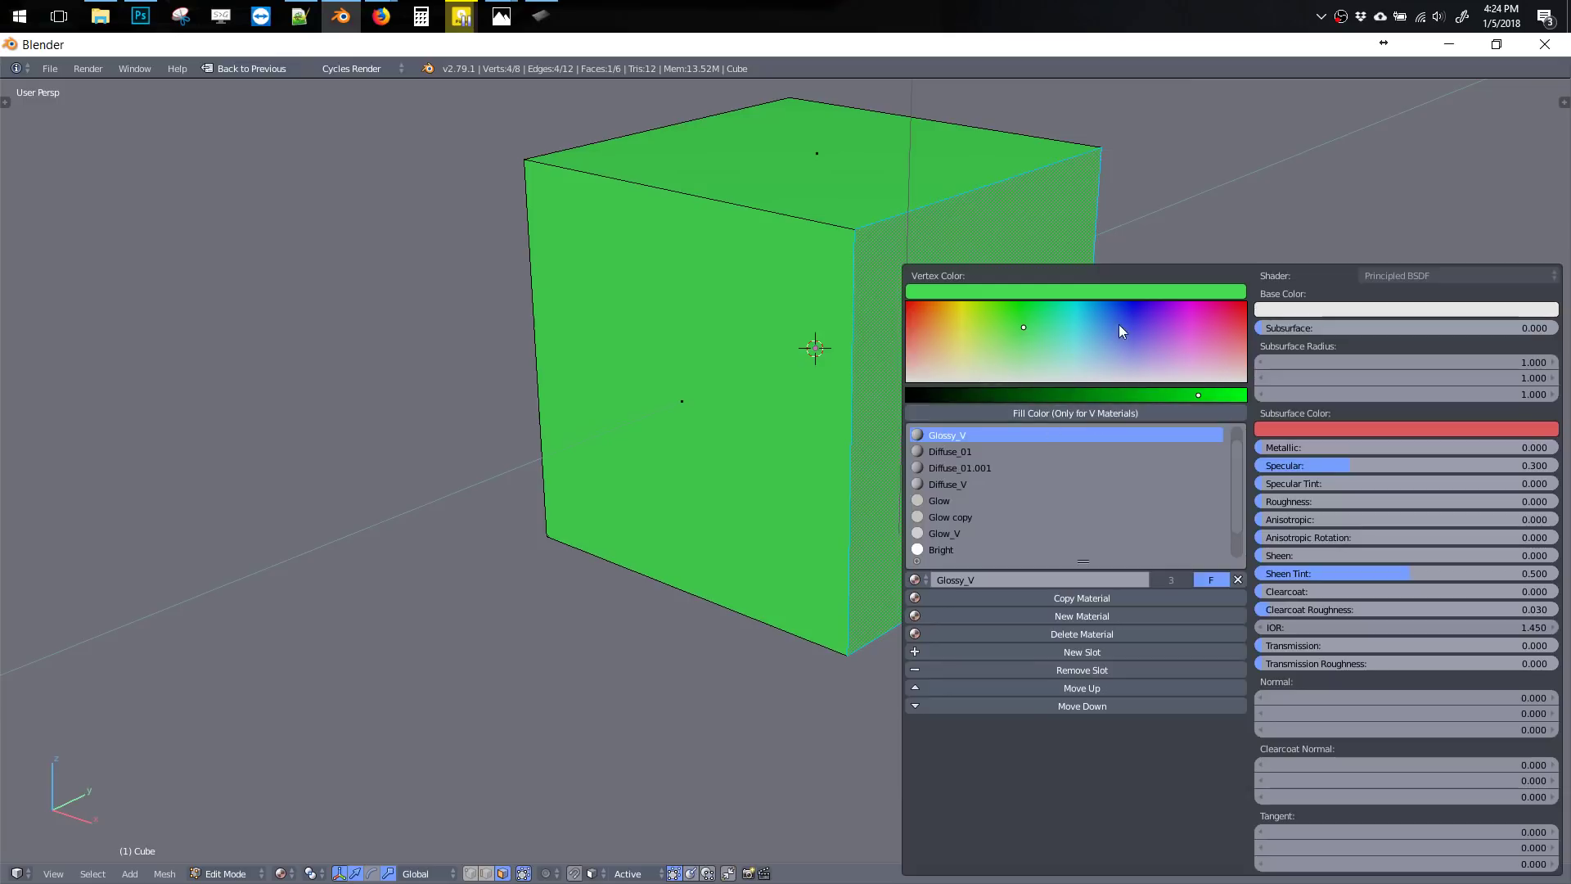
pyautogui.click(1123, 326)
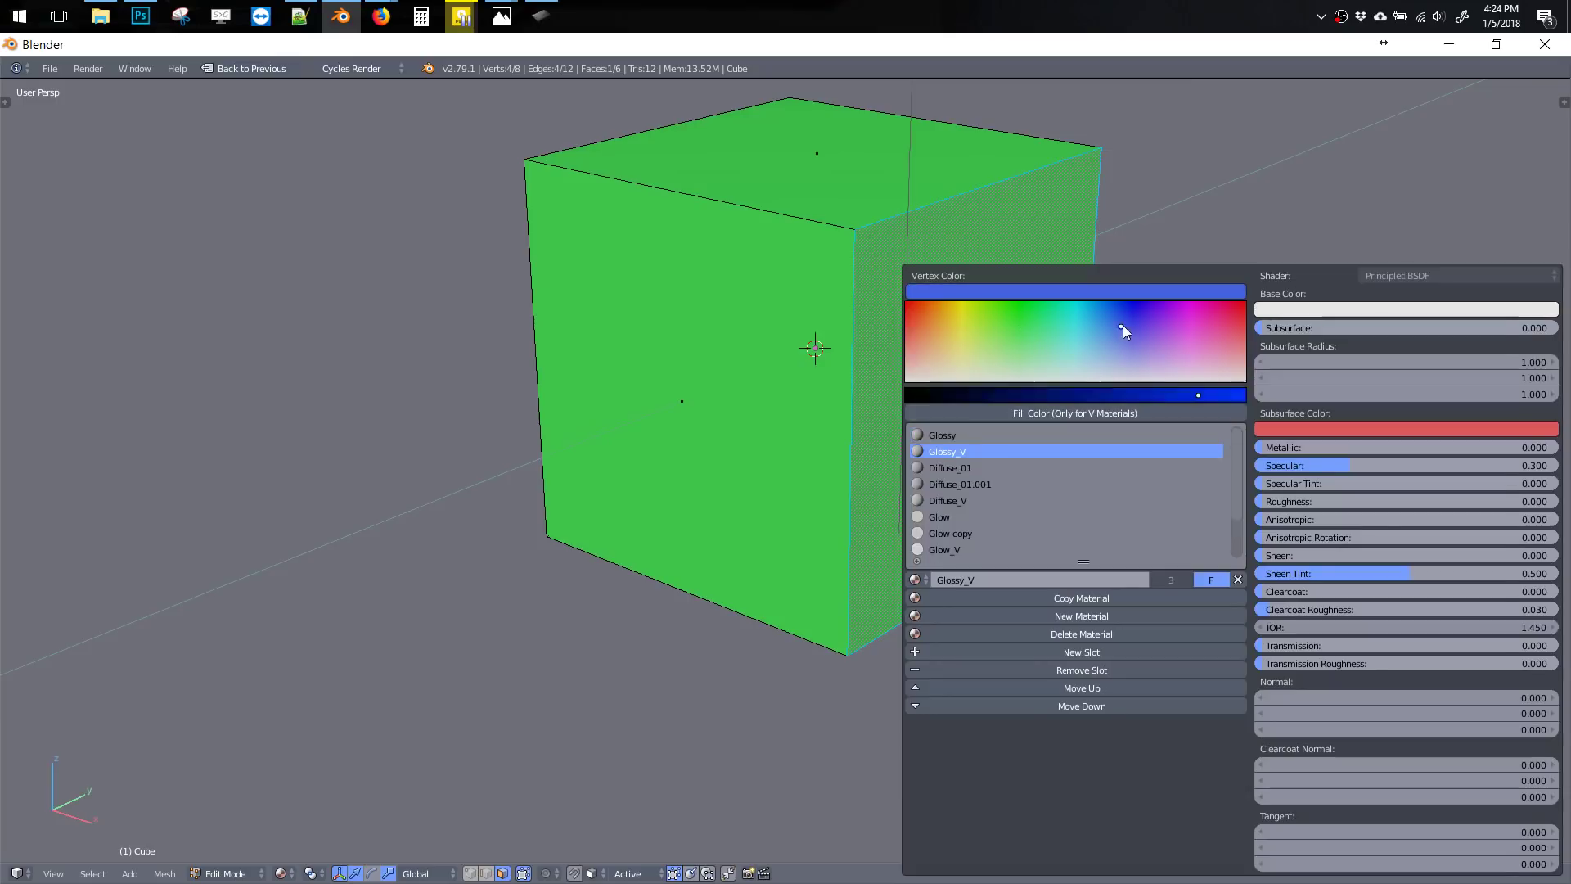
pyautogui.click(1085, 411)
pyautogui.rightClick(709, 357)
pyautogui.hotkey('alt', 'm')
pyautogui.click(797, 358)
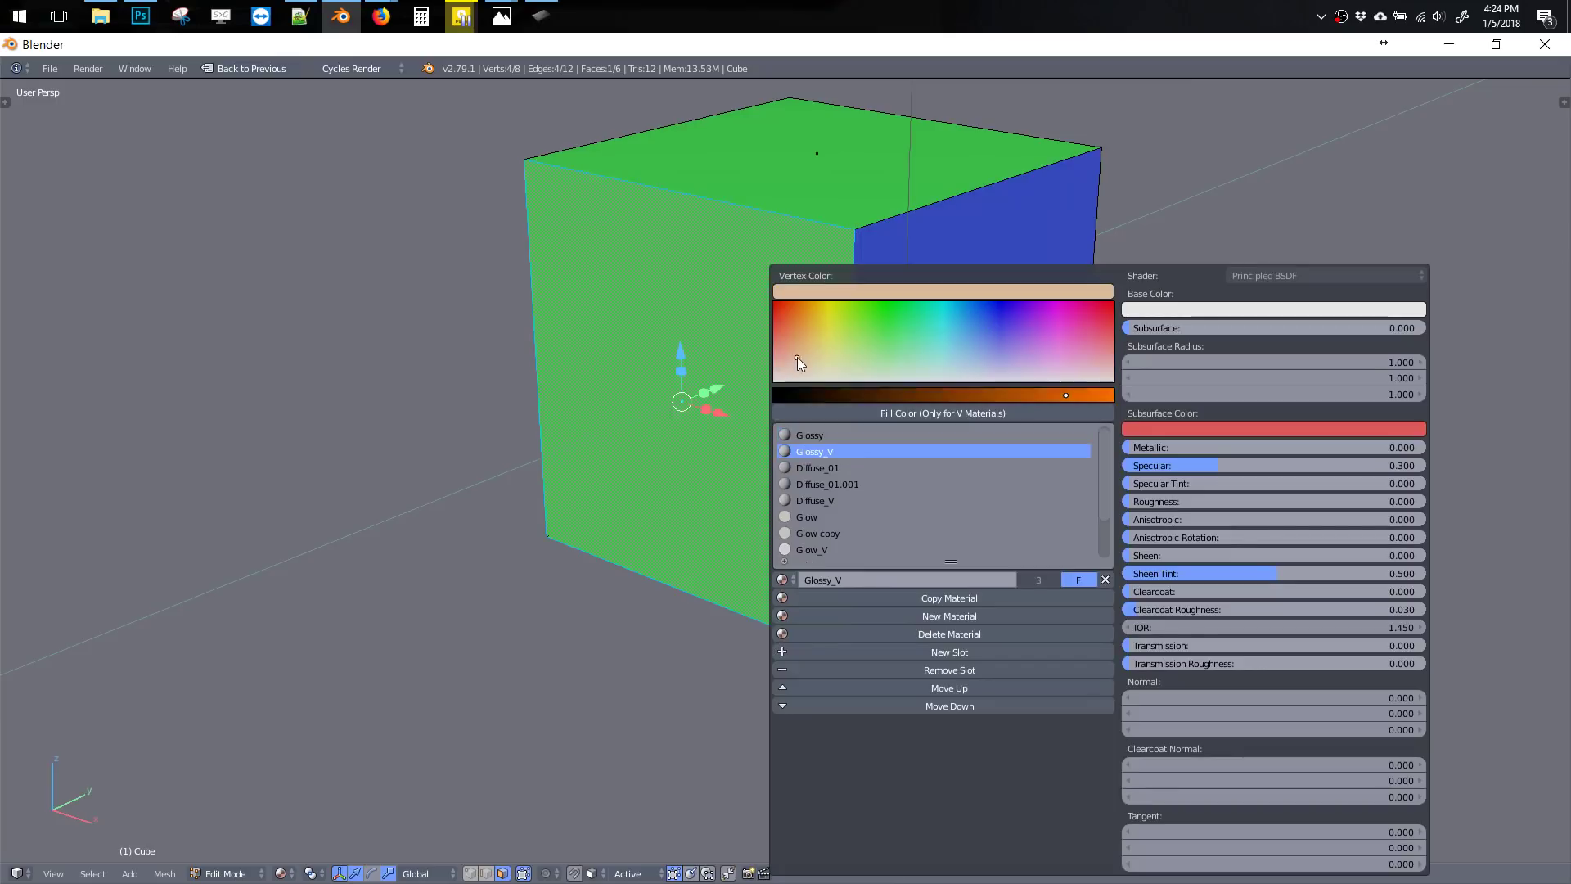
pyautogui.click(822, 414)
pyautogui.rightClick(816, 166)
pyautogui.hotkey('alt', 'm')
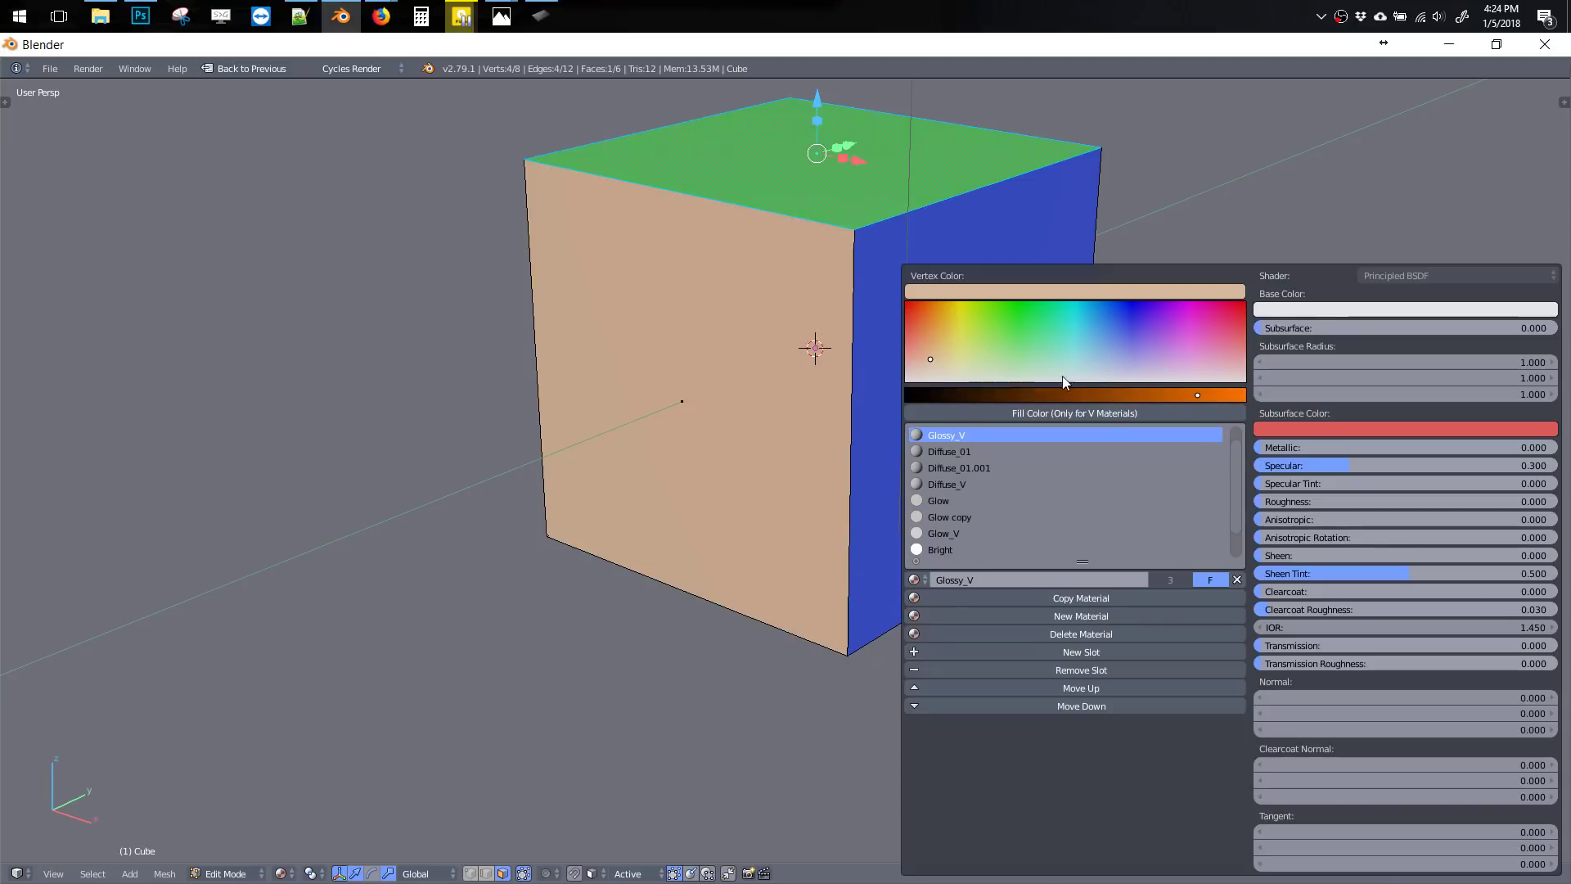
pyautogui.click(1181, 333)
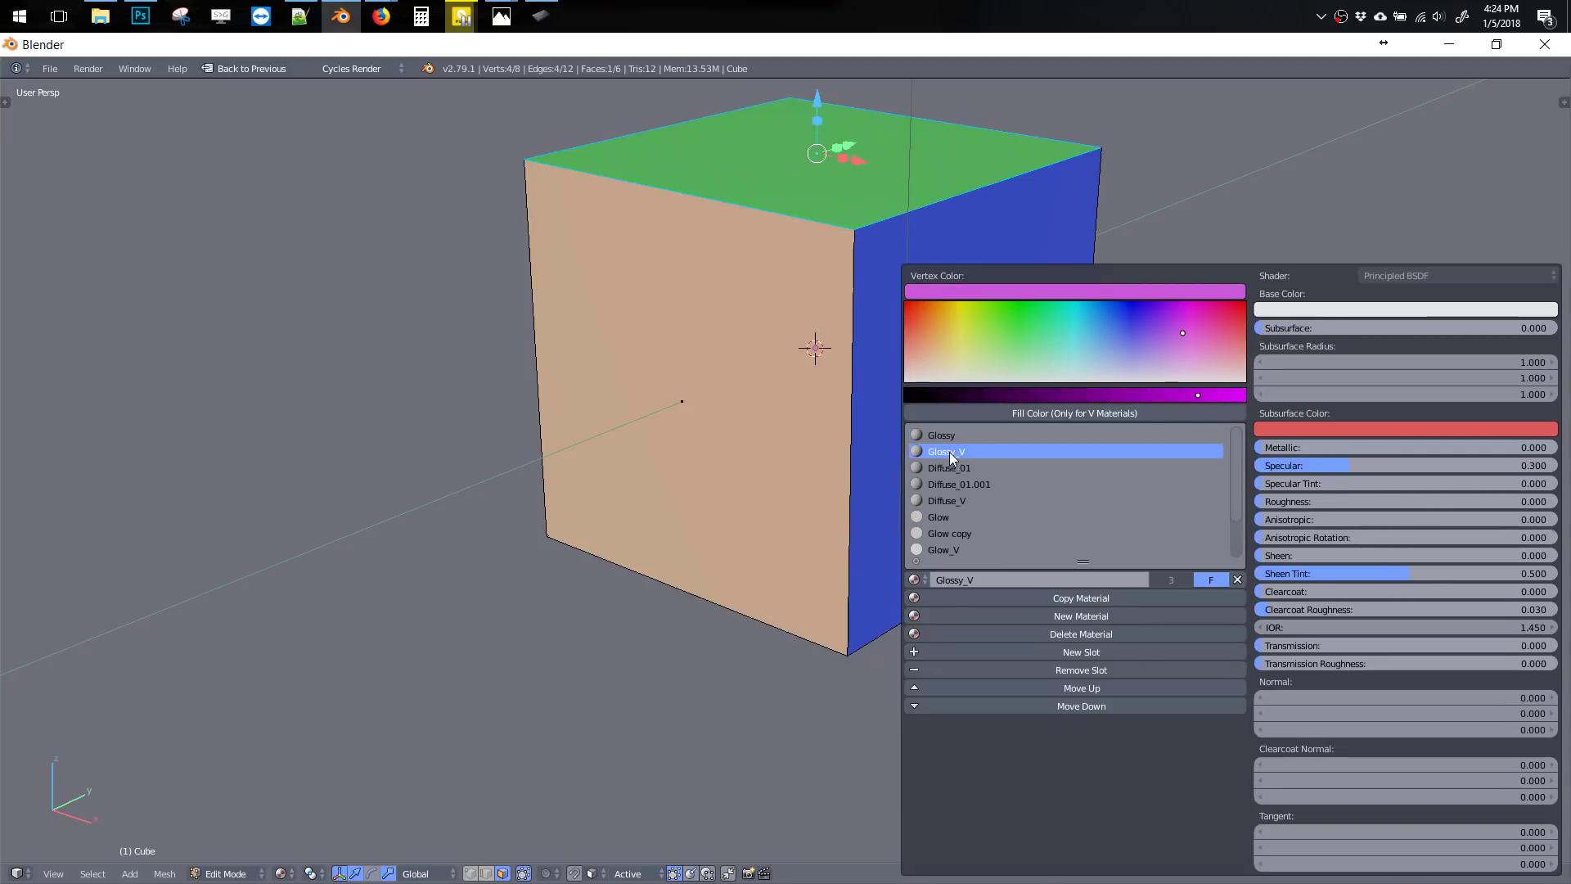
pyautogui.click(1026, 415)
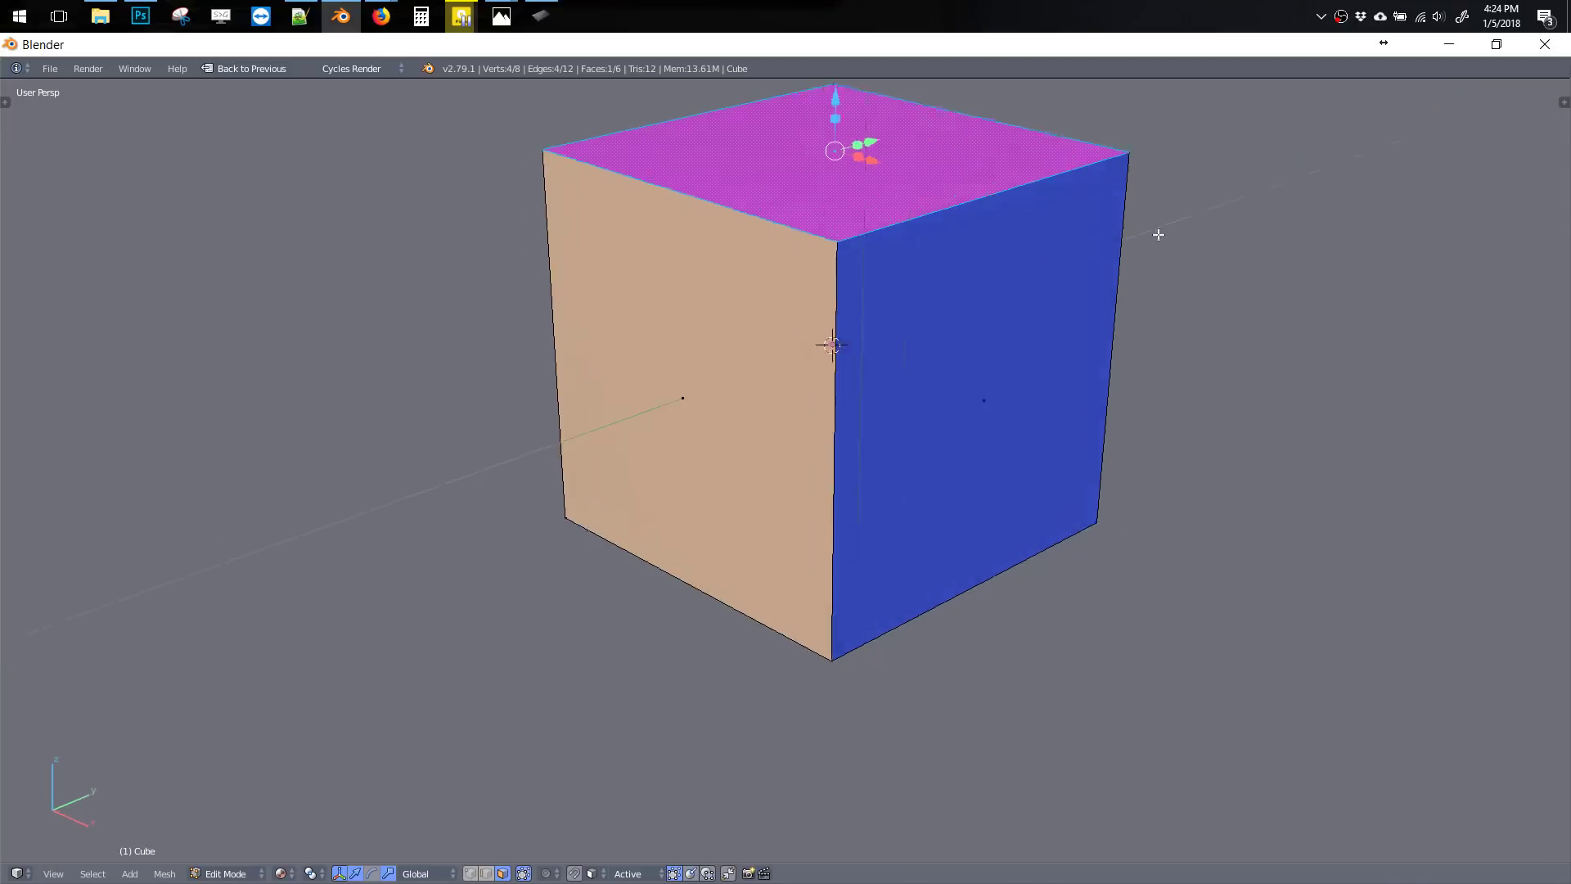
pyautogui.moveTo(1167, 193)
pyautogui.mouseDown(button='middle')
pyautogui.moveTo(1006, 306)
pyautogui.moveTo(916, 335)
pyautogui.mouseUp(button='middle')
pyautogui.rightClick(1000, 345)
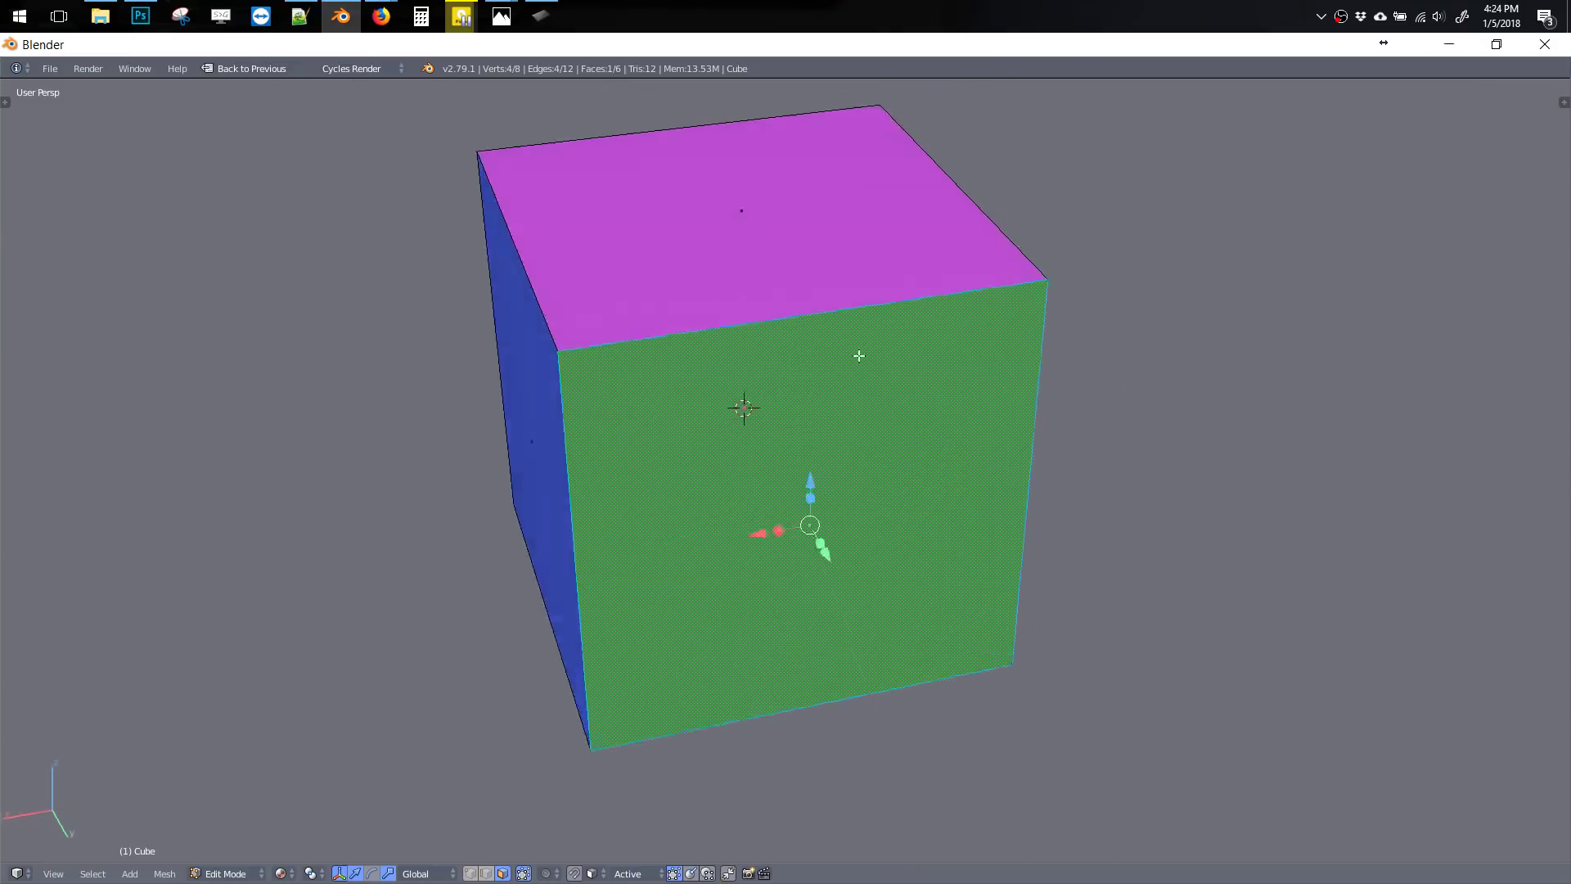
pyautogui.press('a')
# Switch the viewport to Rendered shading from the shading pie menu
pyautogui.press('z')
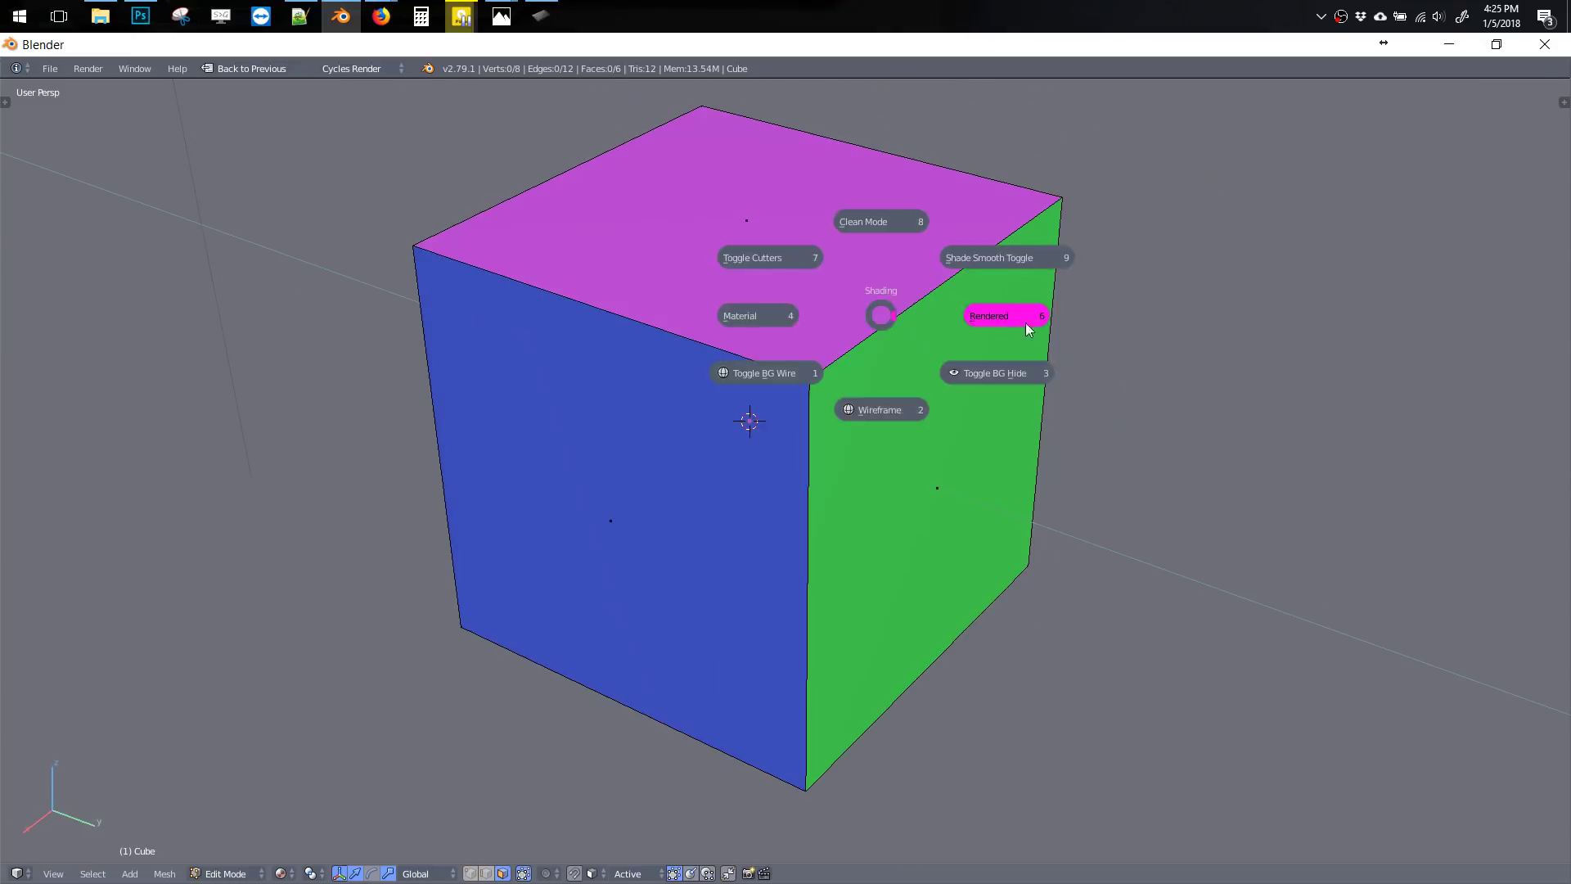
pyautogui.click(989, 320)
pyautogui.moveTo(900, 303)
pyautogui.mouseDown(button='middle')
pyautogui.moveTo(789, 277)
pyautogui.moveTo(761, 288)
pyautogui.mouseUp(button='middle')
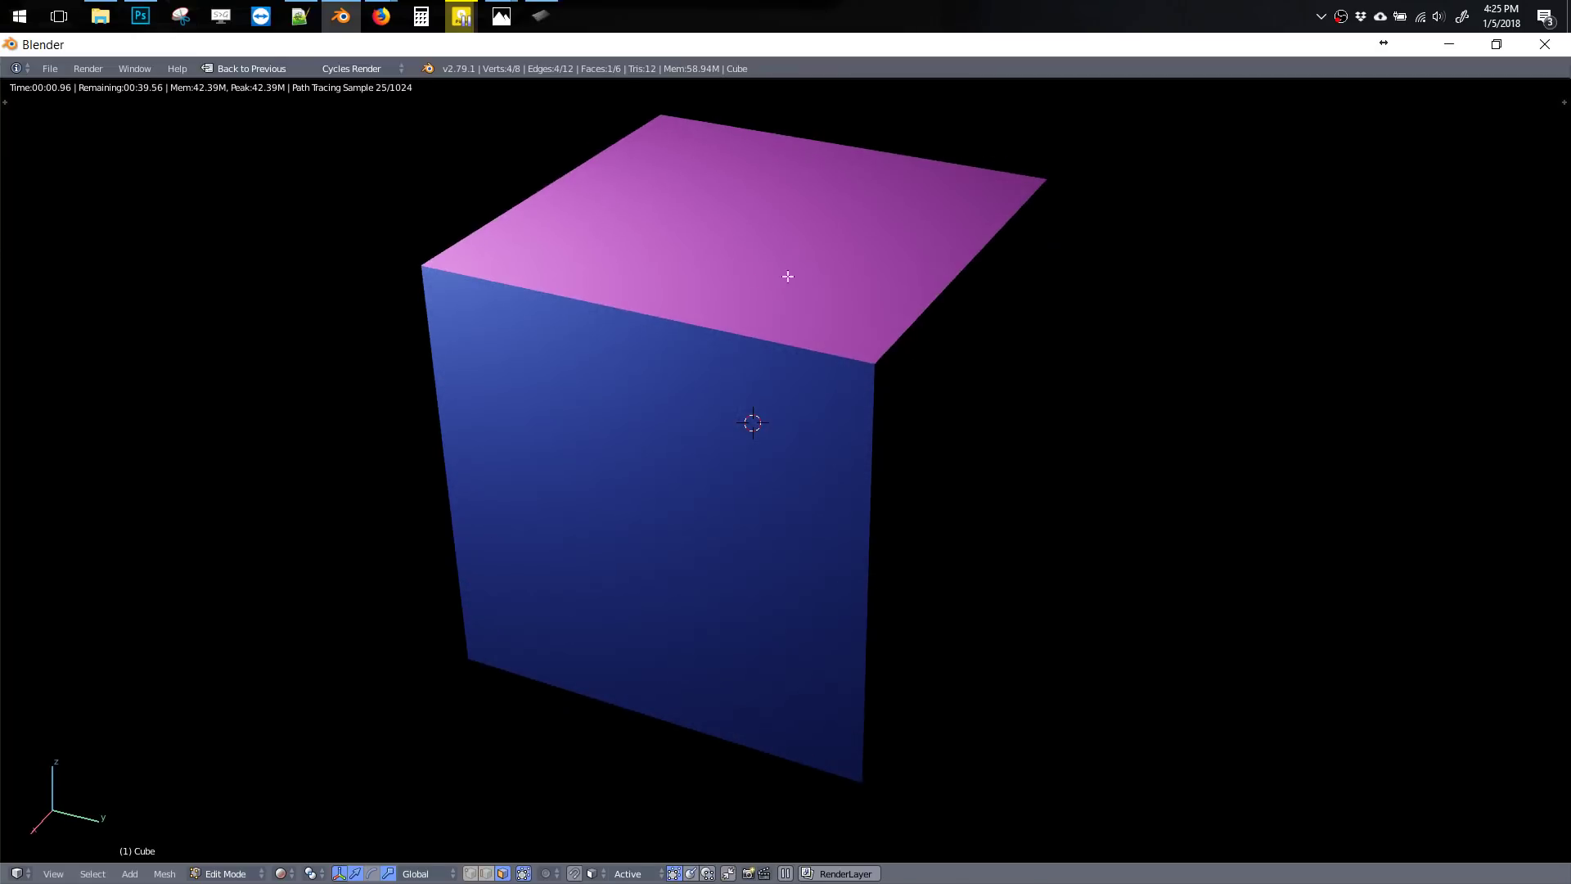
# Duplicate the top face, move it below the cube, scale it into a large floor and fill it white
pyautogui.hotkey('shift', 'd')
pyautogui.click(797, 710)
pyautogui.press('s')
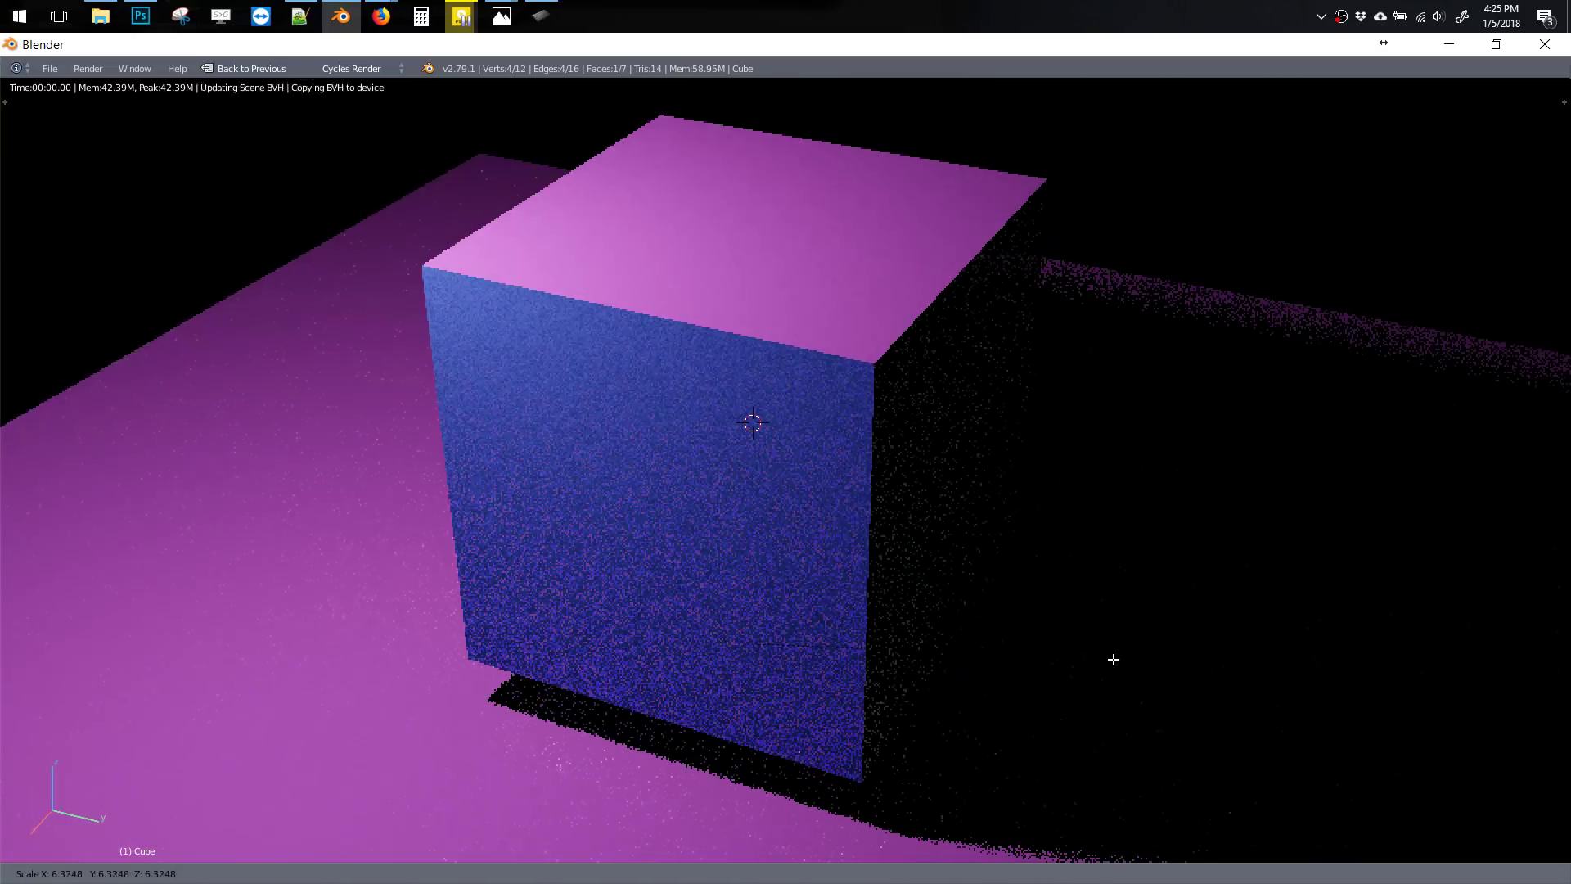
pyautogui.click(1099, 632)
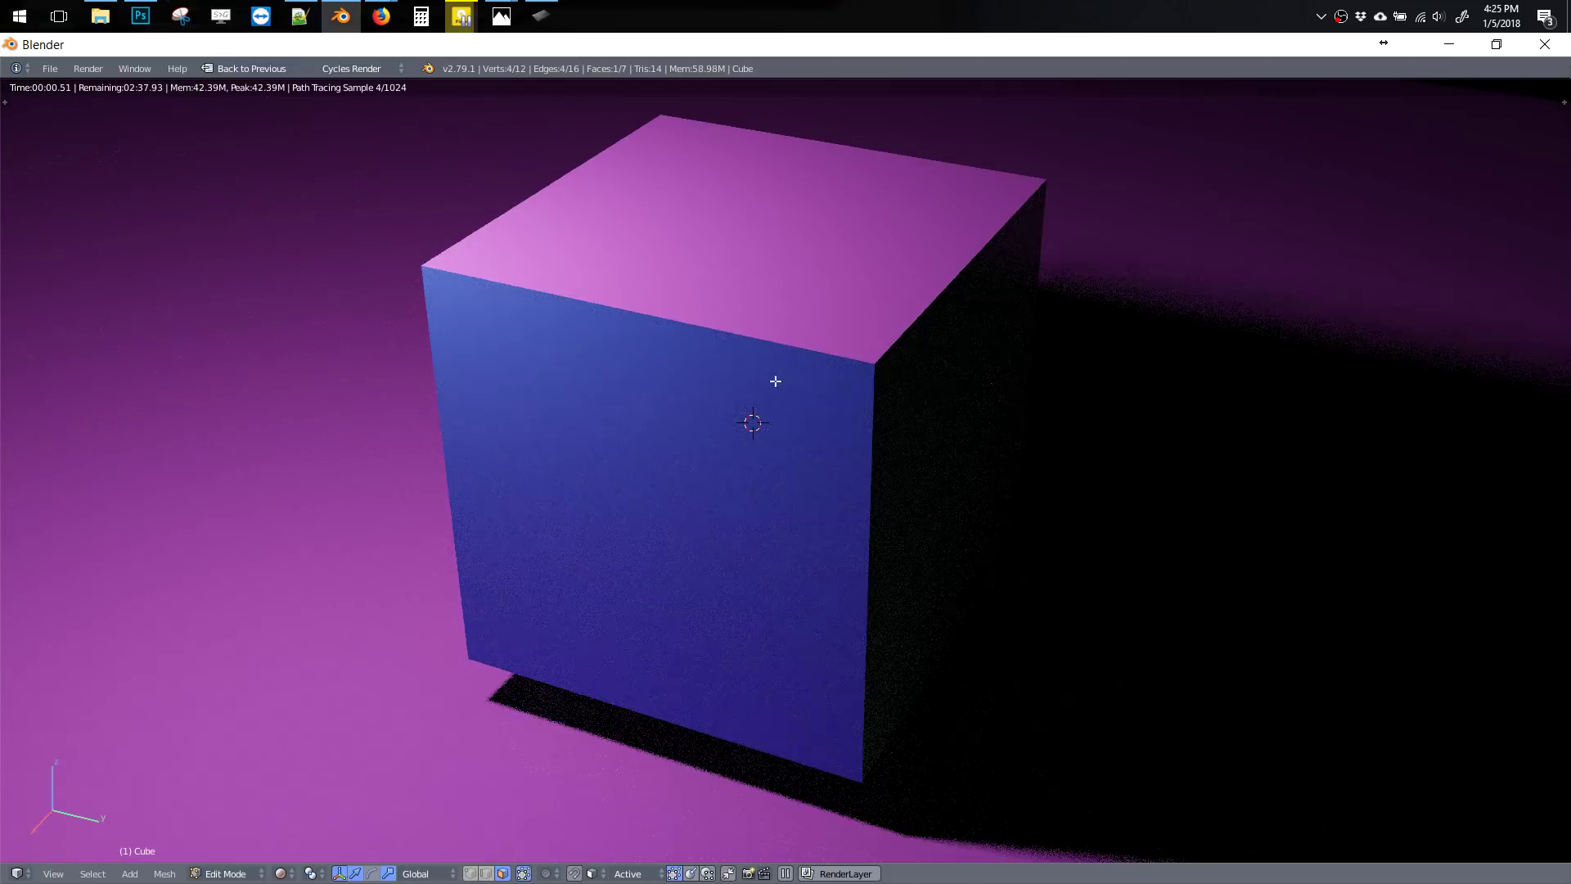
pyautogui.press('w')
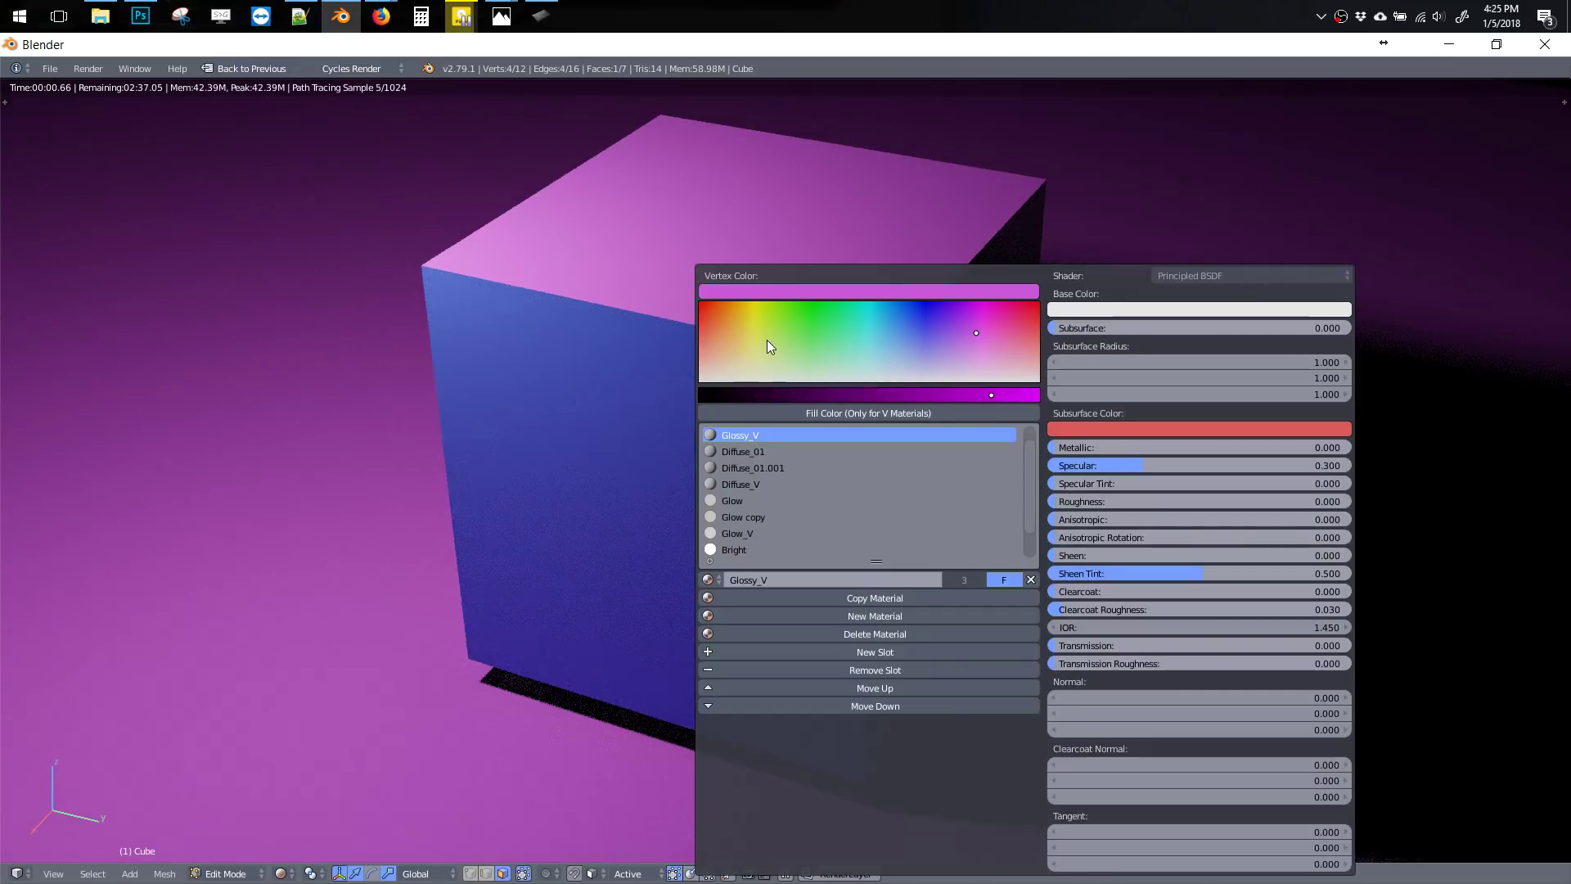
pyautogui.click(773, 412)
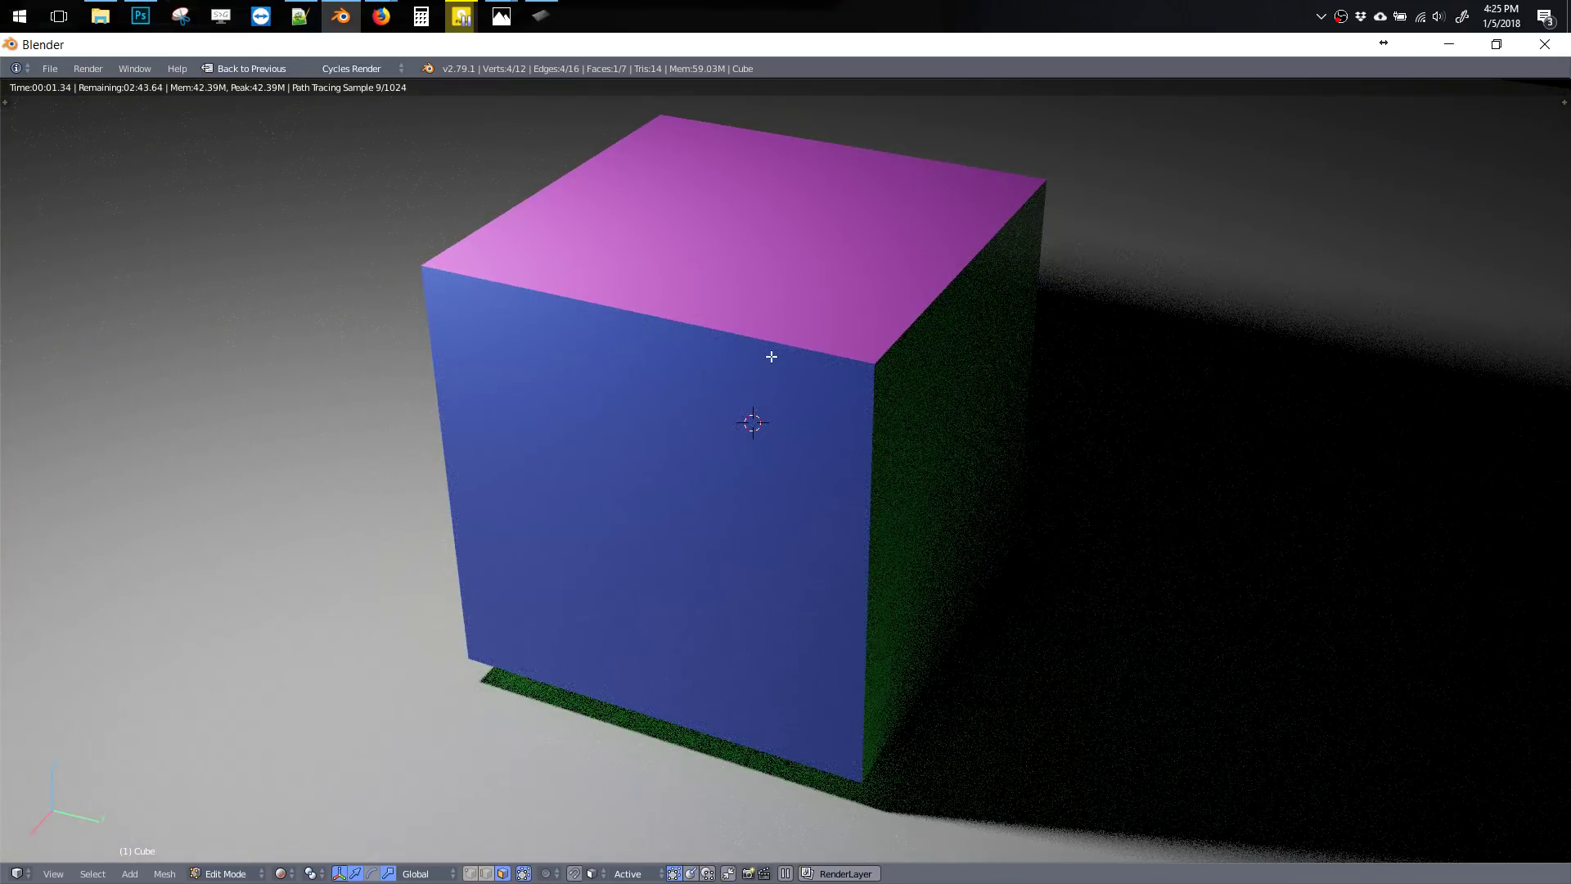
pyautogui.press('w')
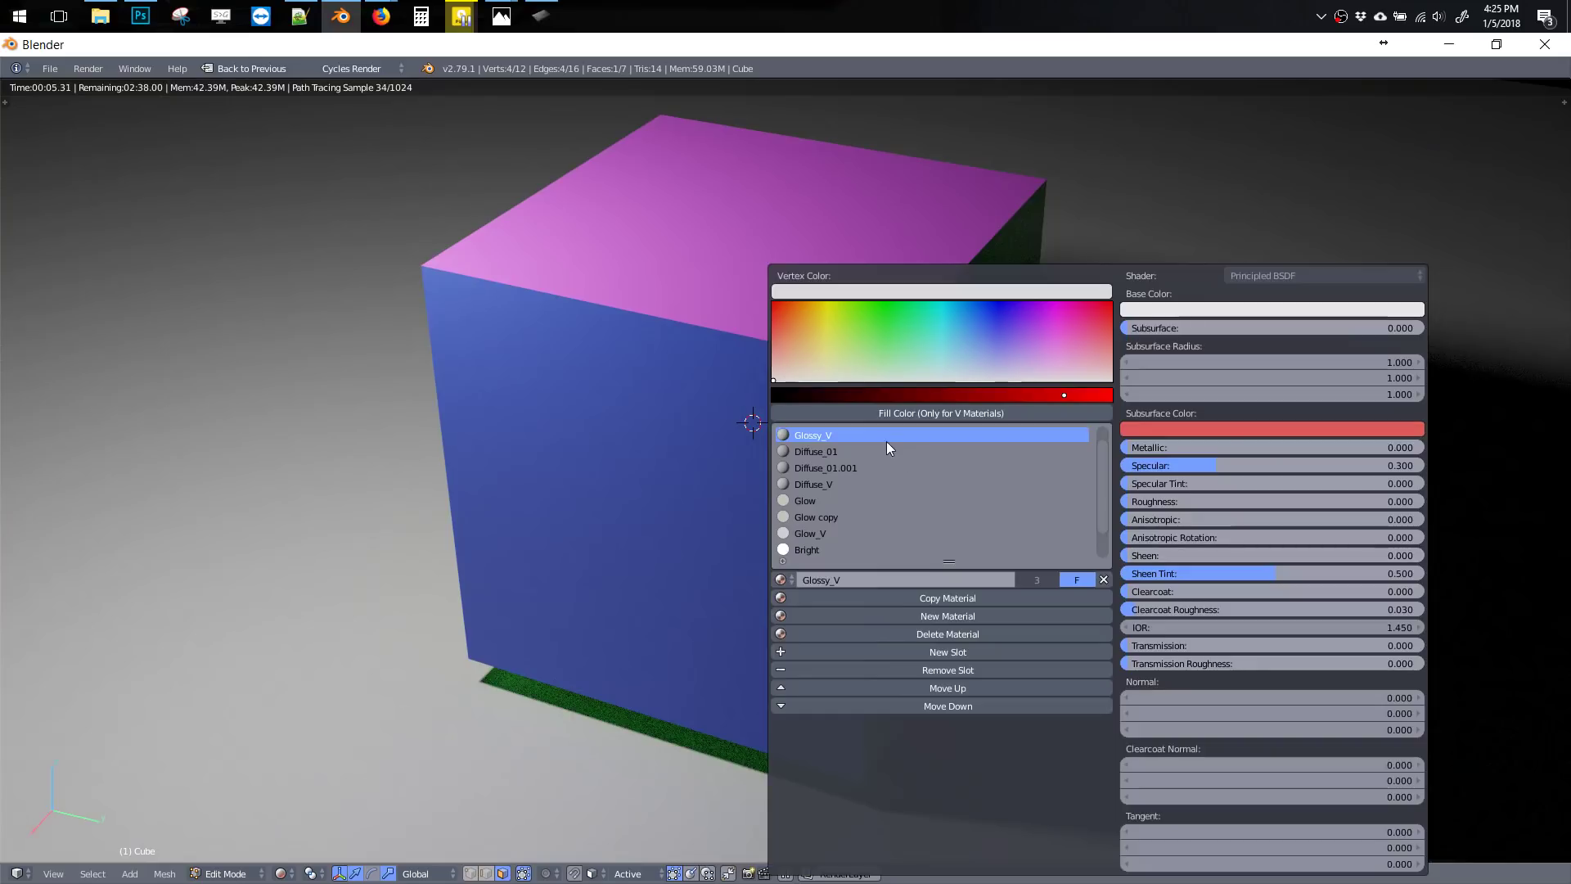
# Tweak Glossy_V's Metallic and Specular sliders, nudging Roughness
pyautogui.click(1130, 452)
pyautogui.moveTo(1130, 452); pyautogui.dragTo(1310, 452)
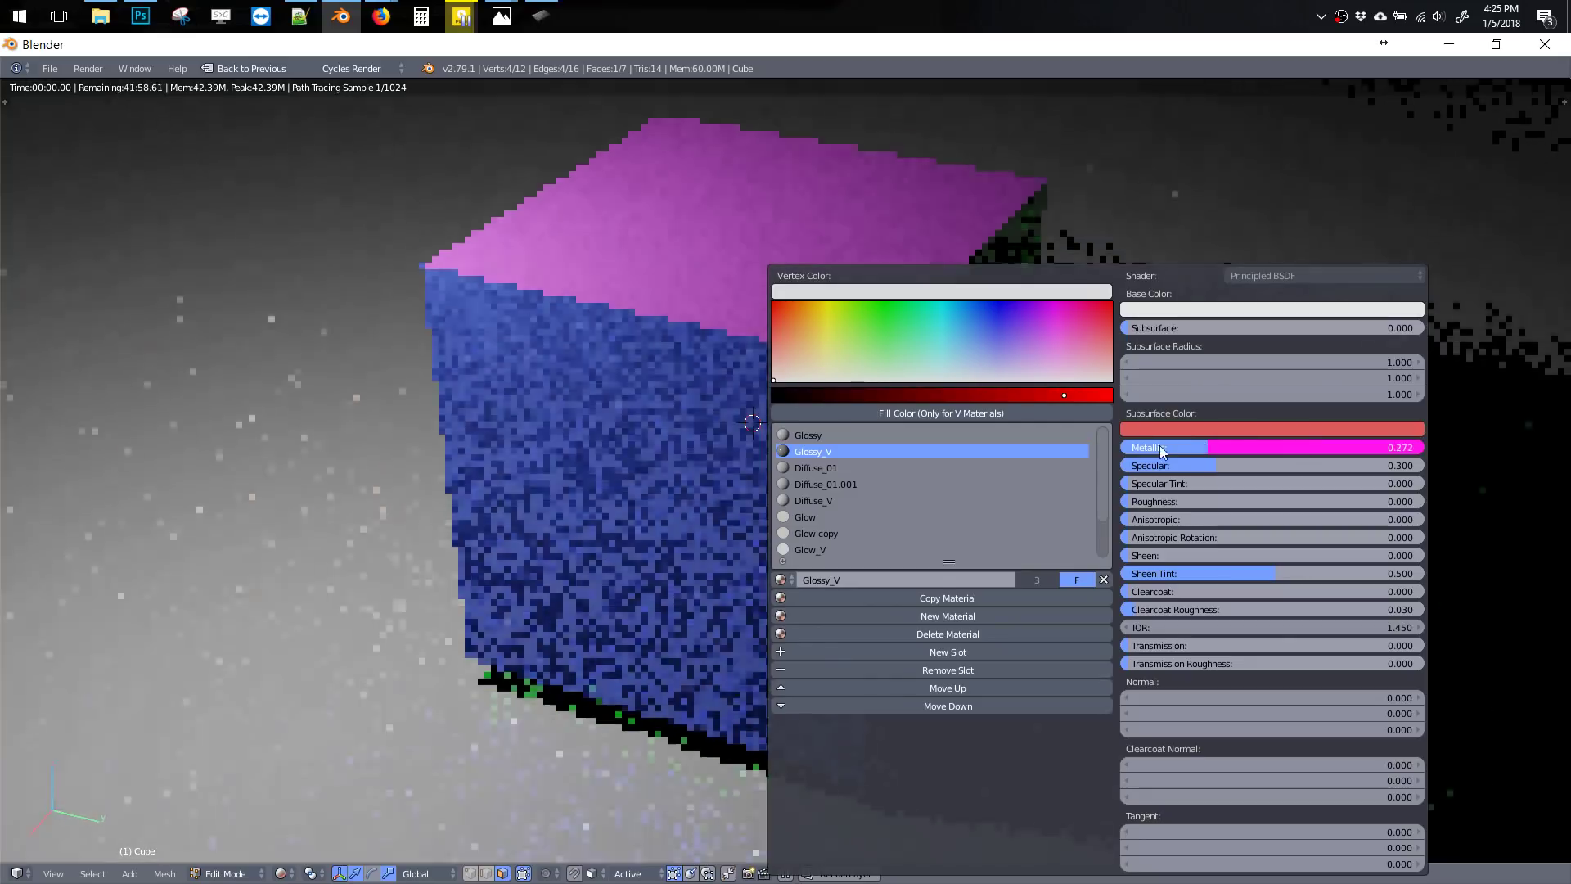
pyautogui.moveTo(1309, 451)
pyautogui.mouseDown()
pyautogui.moveTo(1148, 448)
pyautogui.moveTo(1180, 471)
pyautogui.mouseUp()
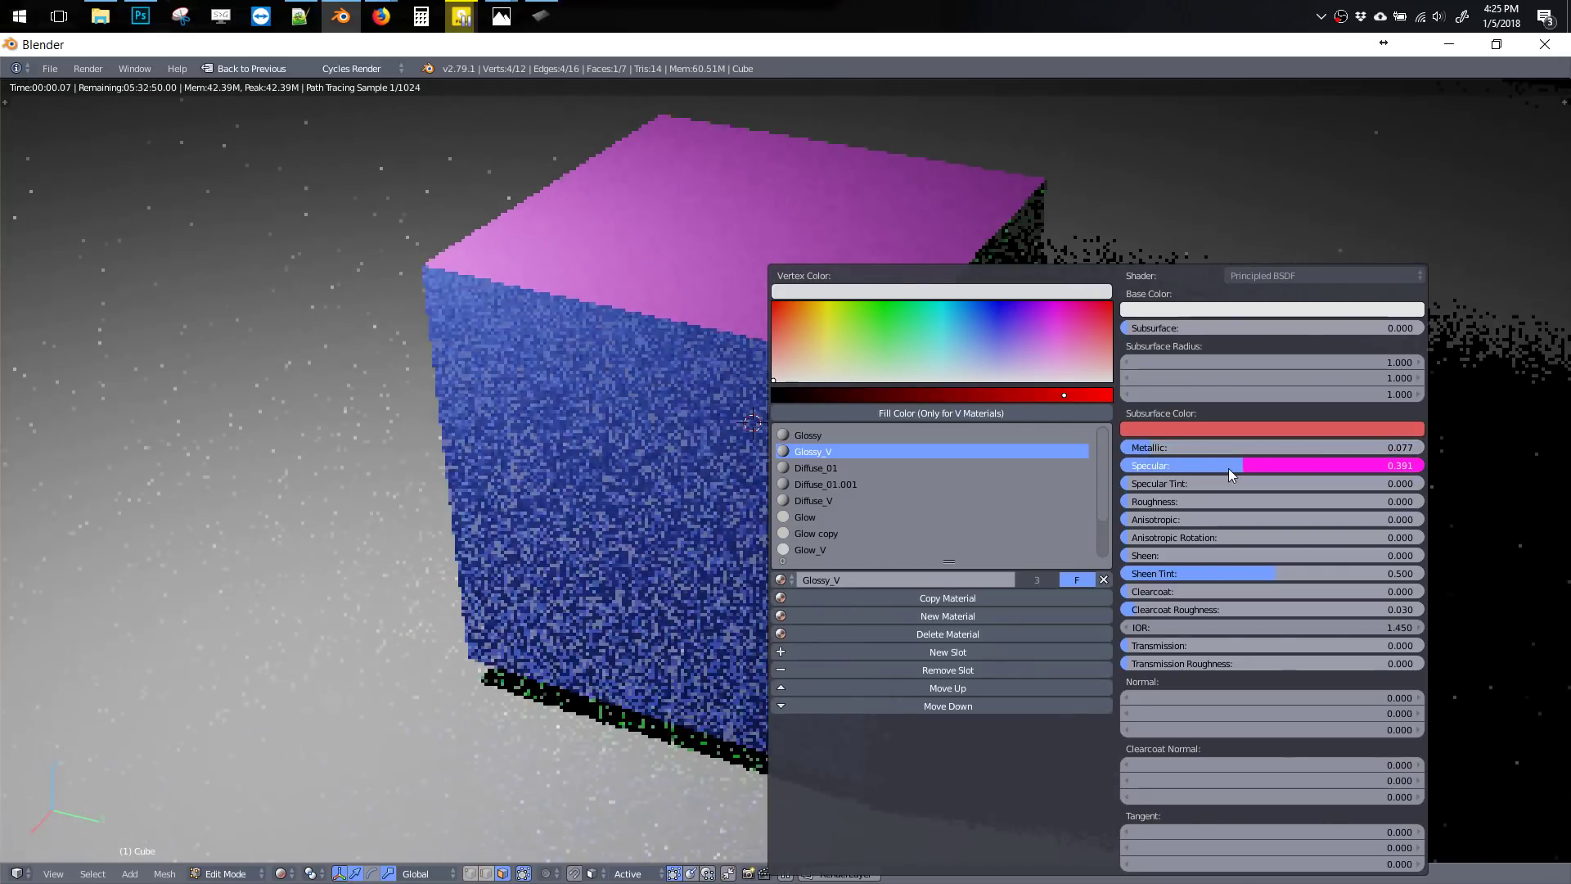
pyautogui.moveTo(1180, 469)
pyautogui.mouseDown()
pyautogui.moveTo(1241, 498)
pyautogui.moveTo(1181, 502)
pyautogui.moveTo(1193, 464)
pyautogui.mouseUp()
pyautogui.scroll(-1, 713, 295)
pyautogui.scroll(-3, 720, 340)
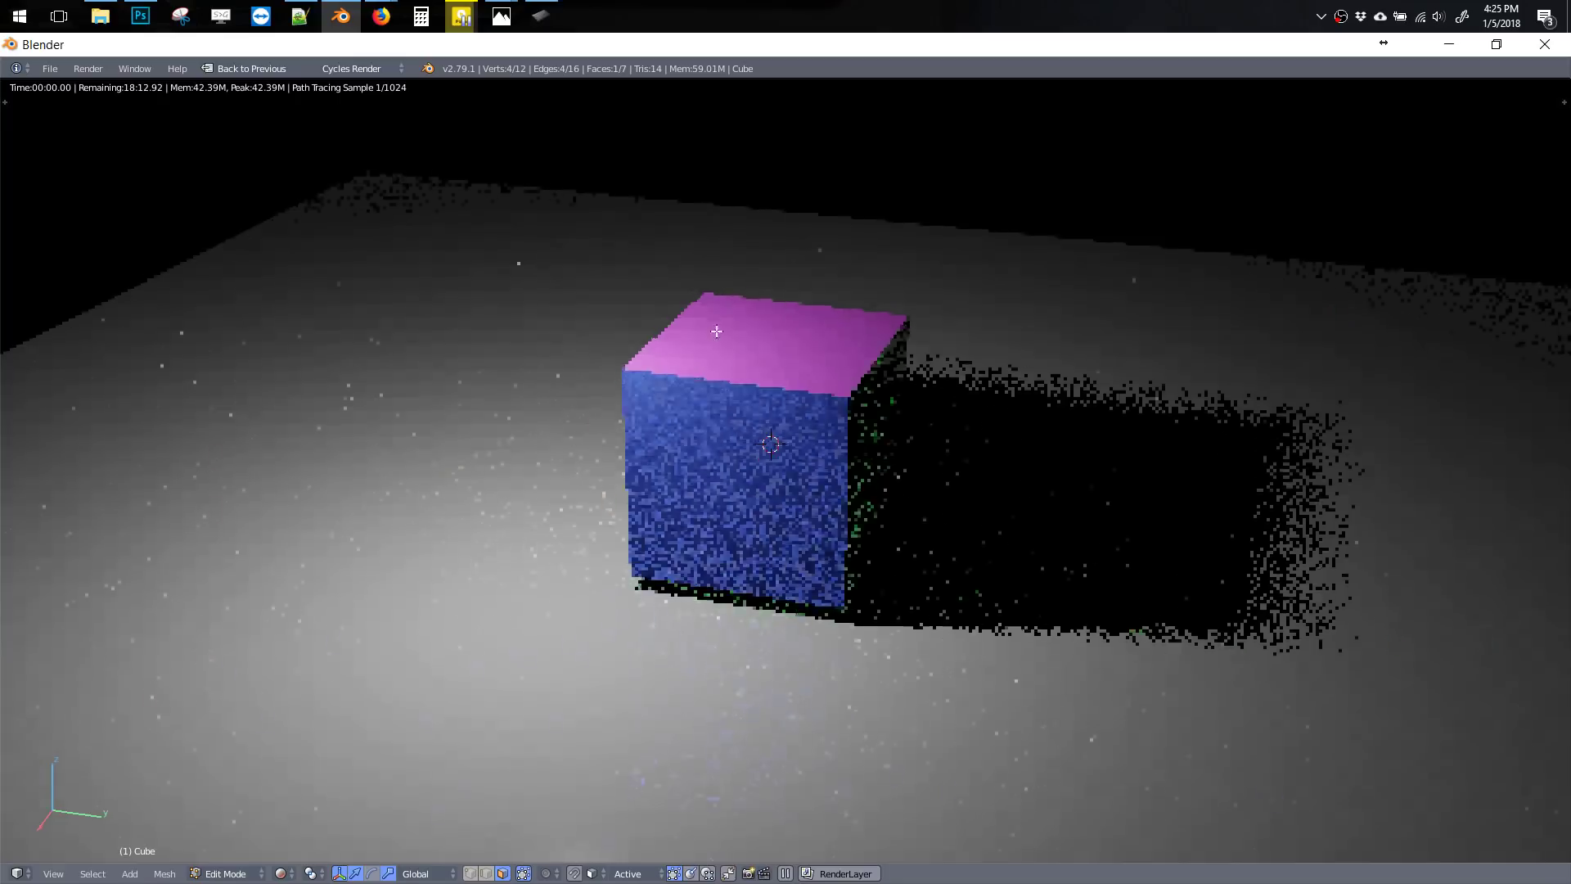
# Duplicate the cube's pink top face into a tilted panel floating above-left of the cube
pyautogui.hotkey('shift', 'd')
pyautogui.click(724, 368)
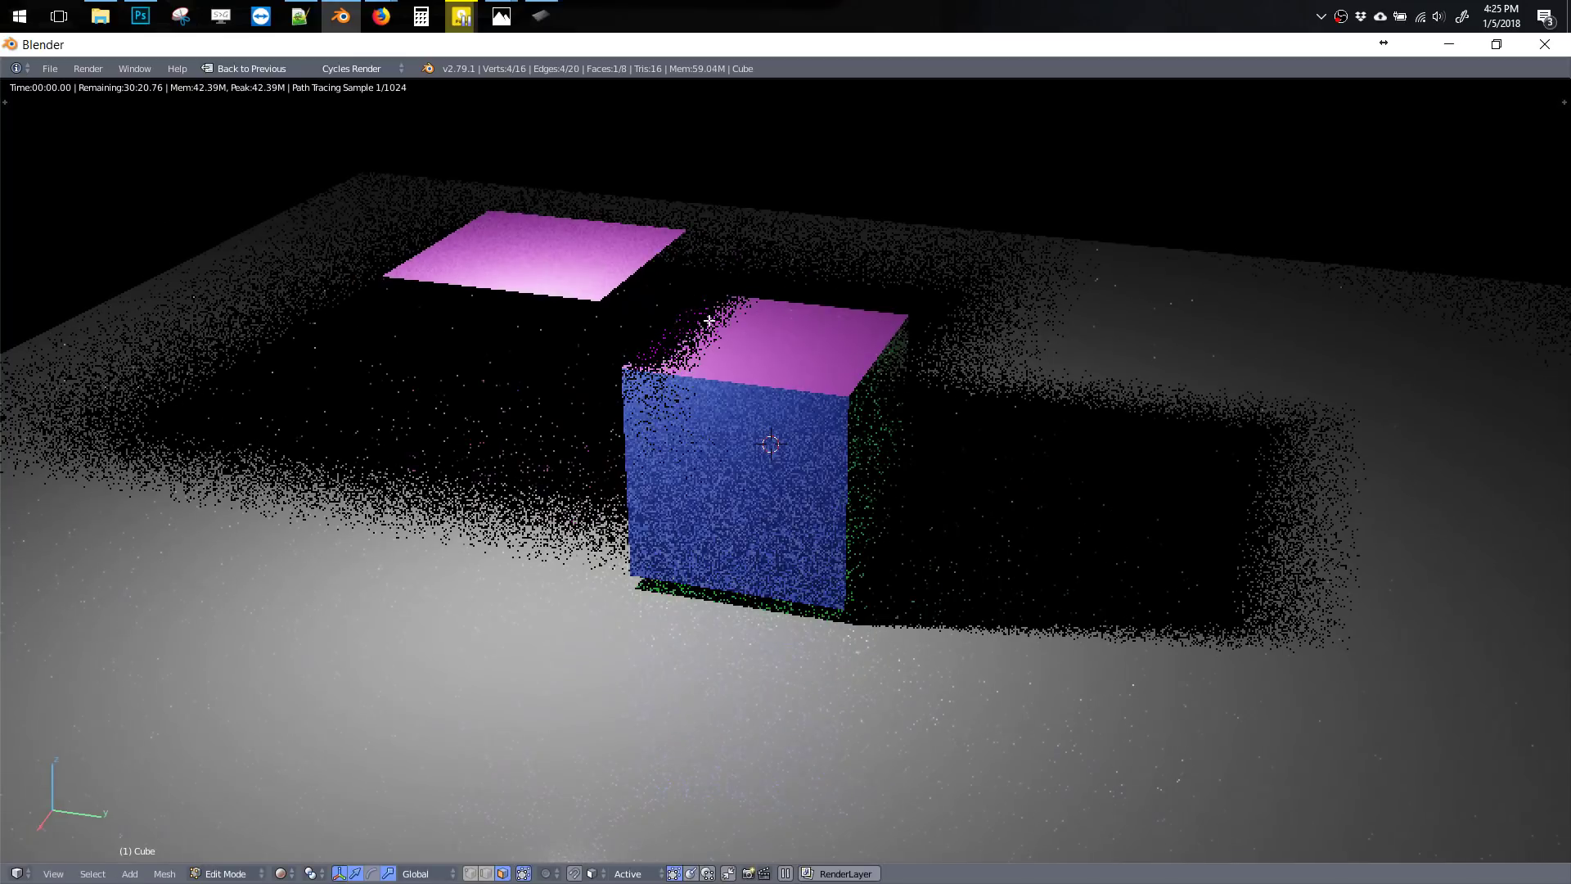
pyautogui.press('r')
pyautogui.click(732, 422)
# Raise Glossy_V's Roughness to 0.236, then start another face duplicate
pyautogui.hotkey('shift', 'q')
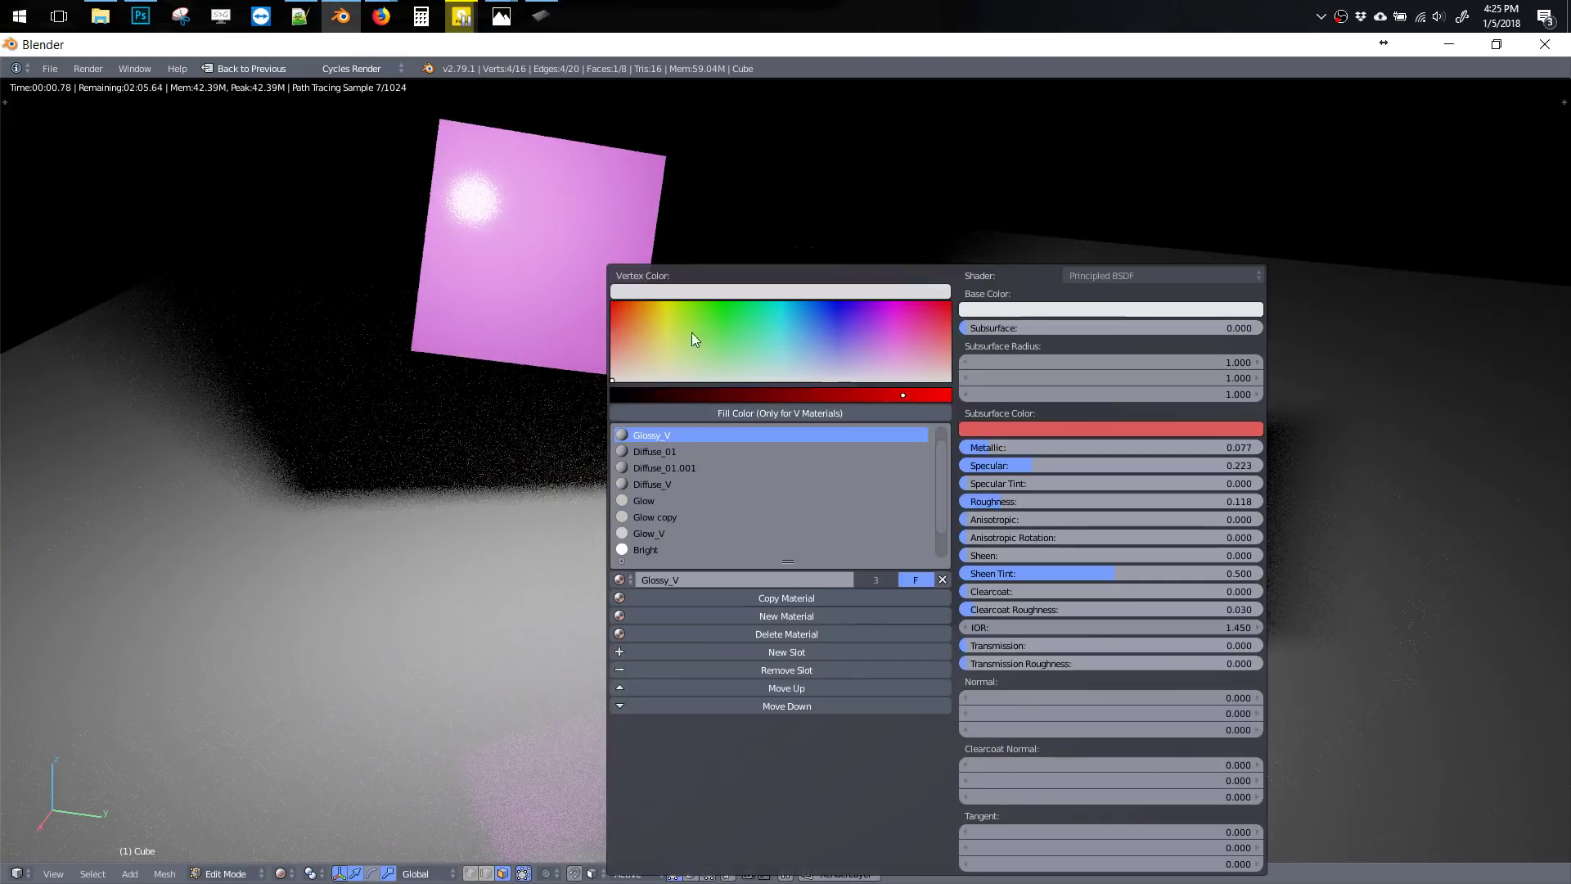
pyautogui.moveTo(993, 497)
pyautogui.mouseDown()
pyautogui.moveTo(1036, 502)
pyautogui.moveTo(982, 501)
pyautogui.mouseUp()
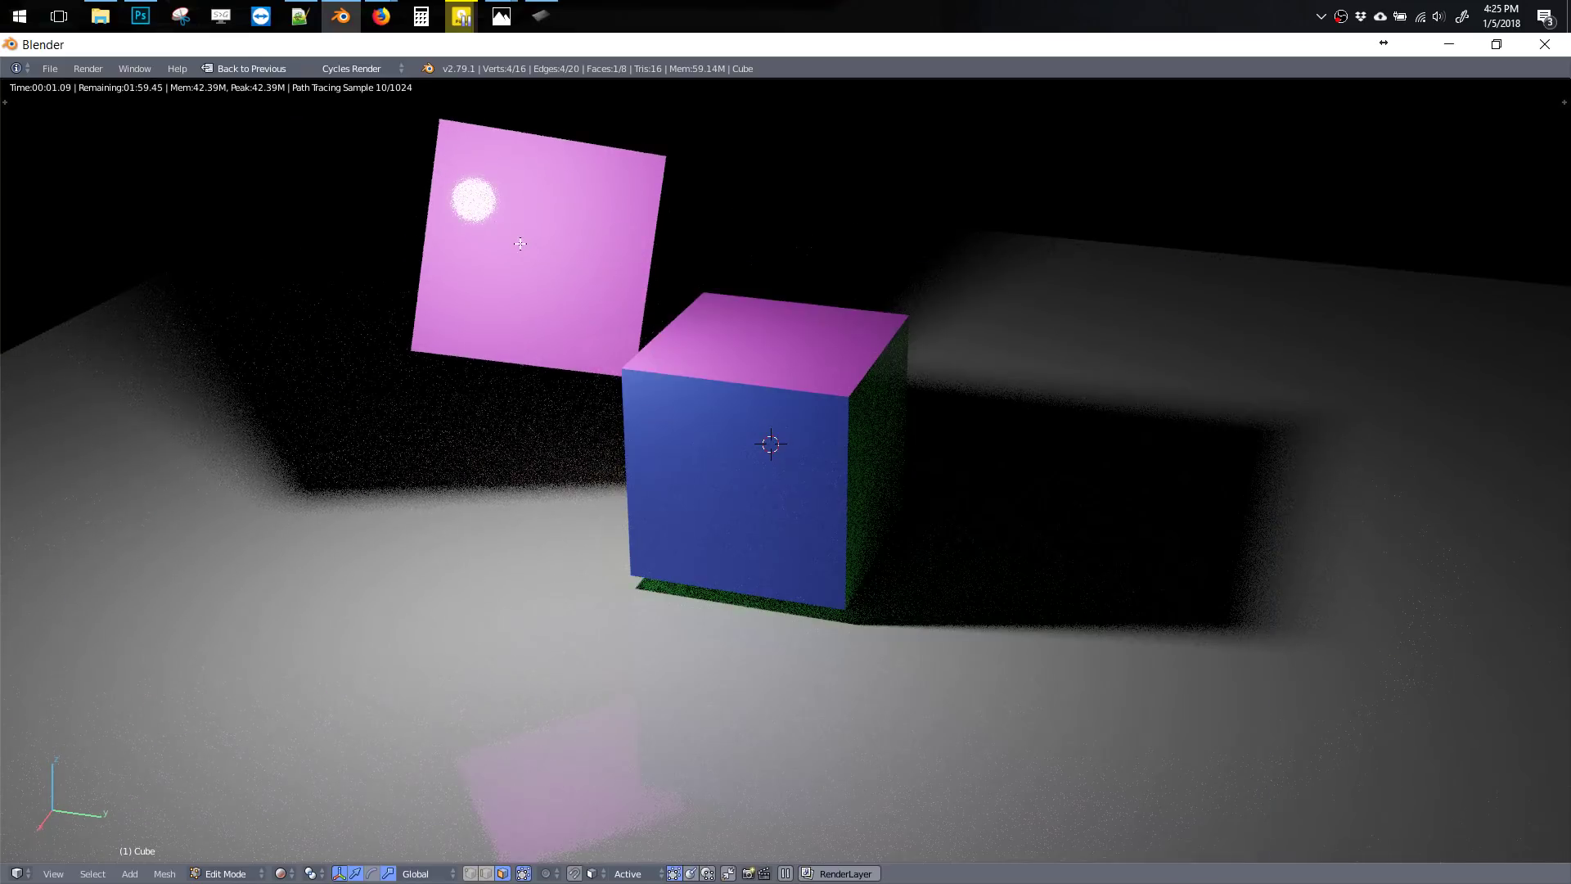
pyautogui.hotkey('shift', 'd')
# Place the copied panel behind-right and fill the upper panel green, the back panel blue
pyautogui.click(1227, 197)
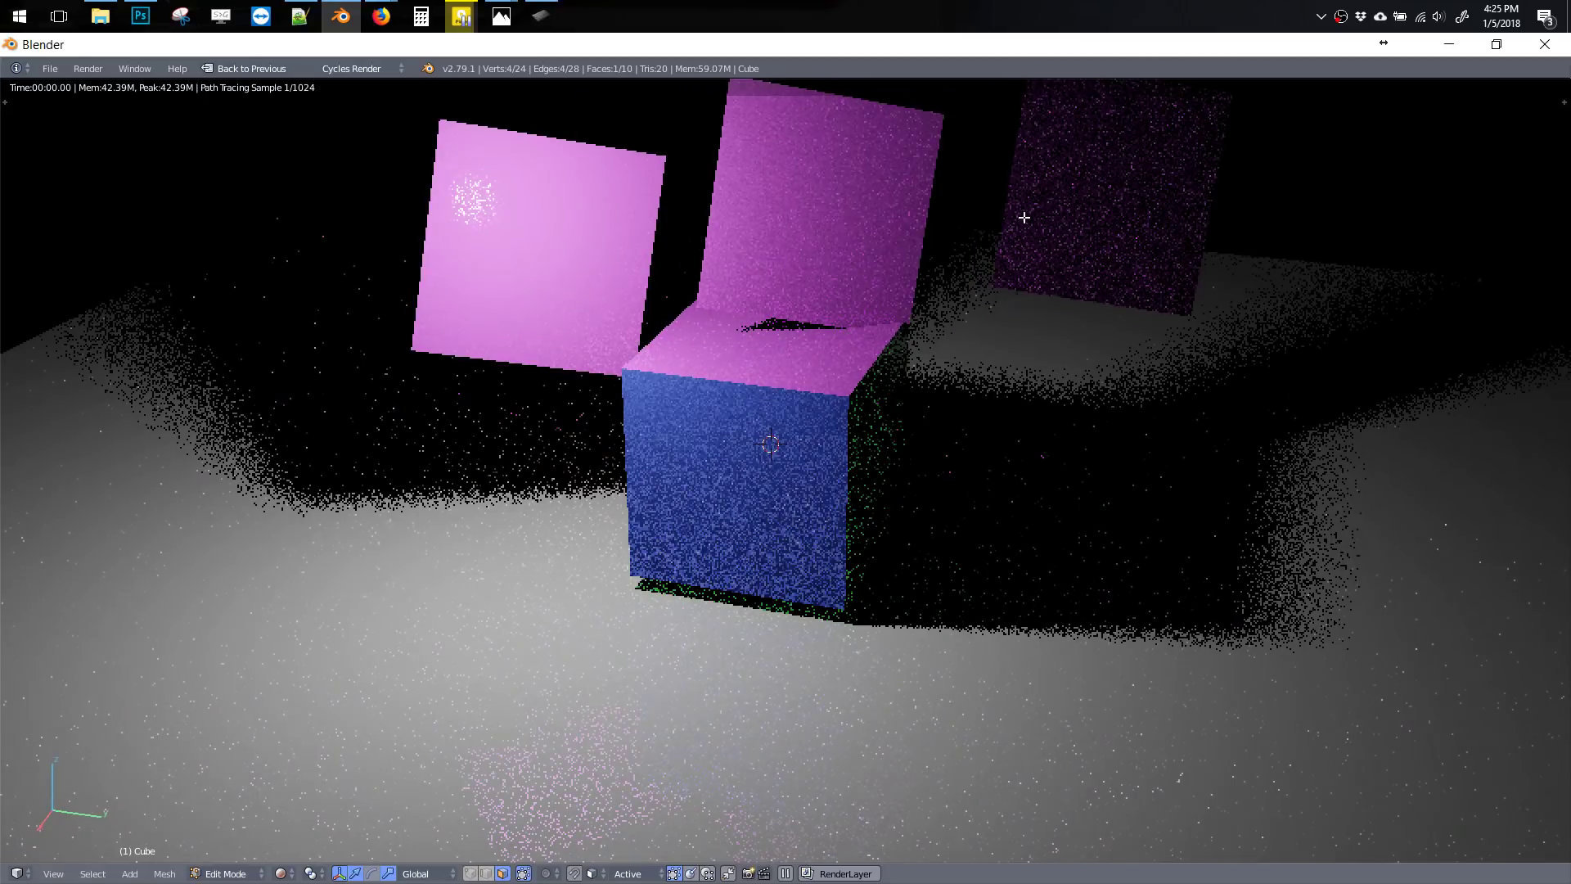
pyautogui.hotkey('alt', 'm')
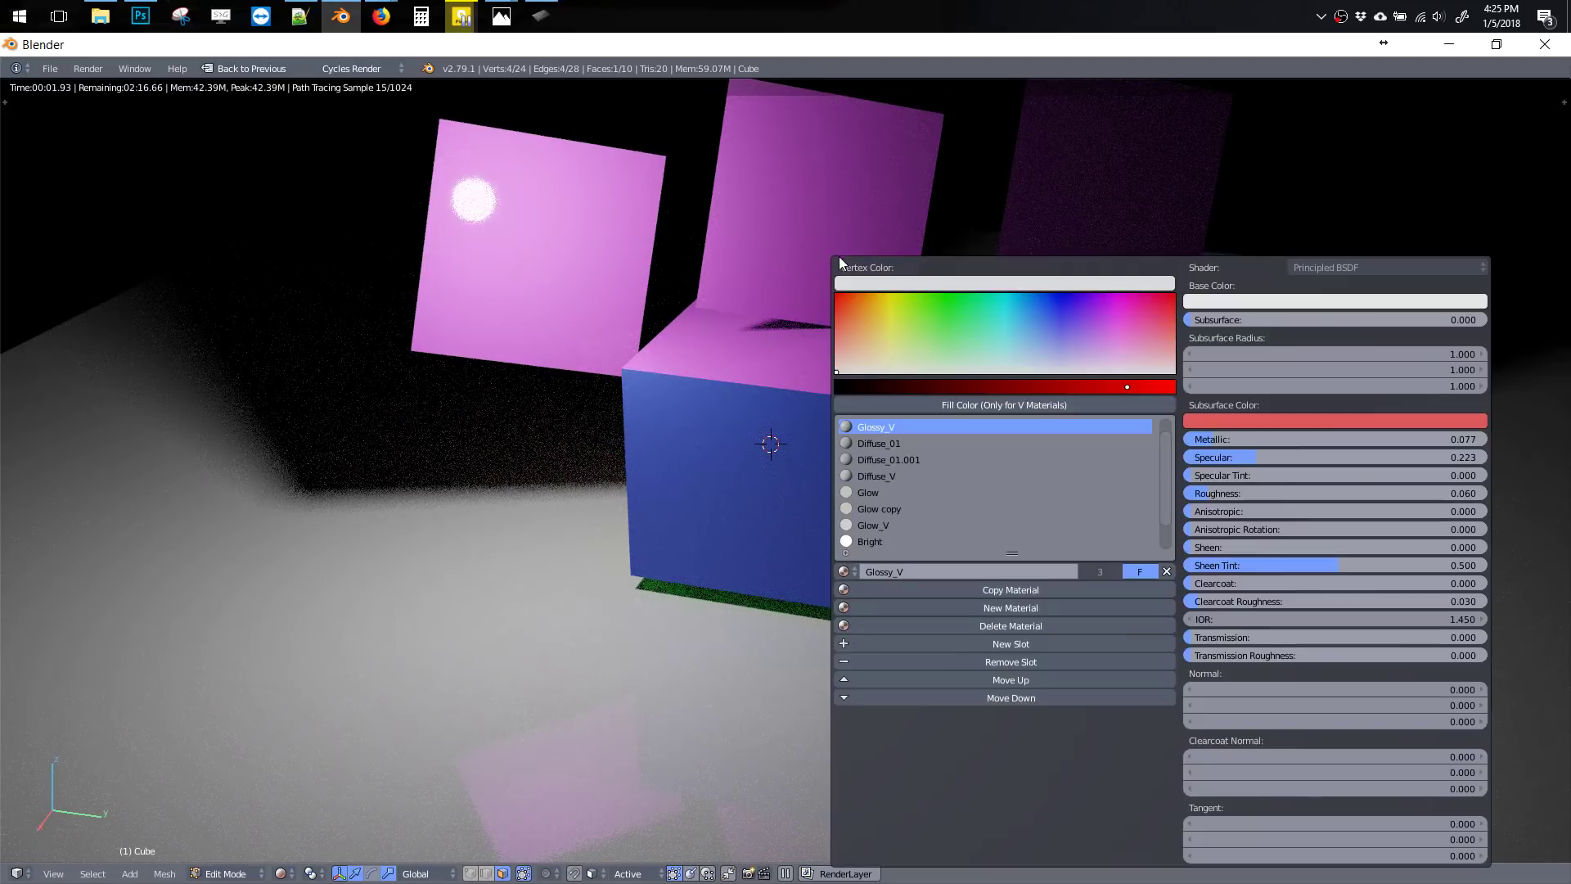
pyautogui.click(978, 397)
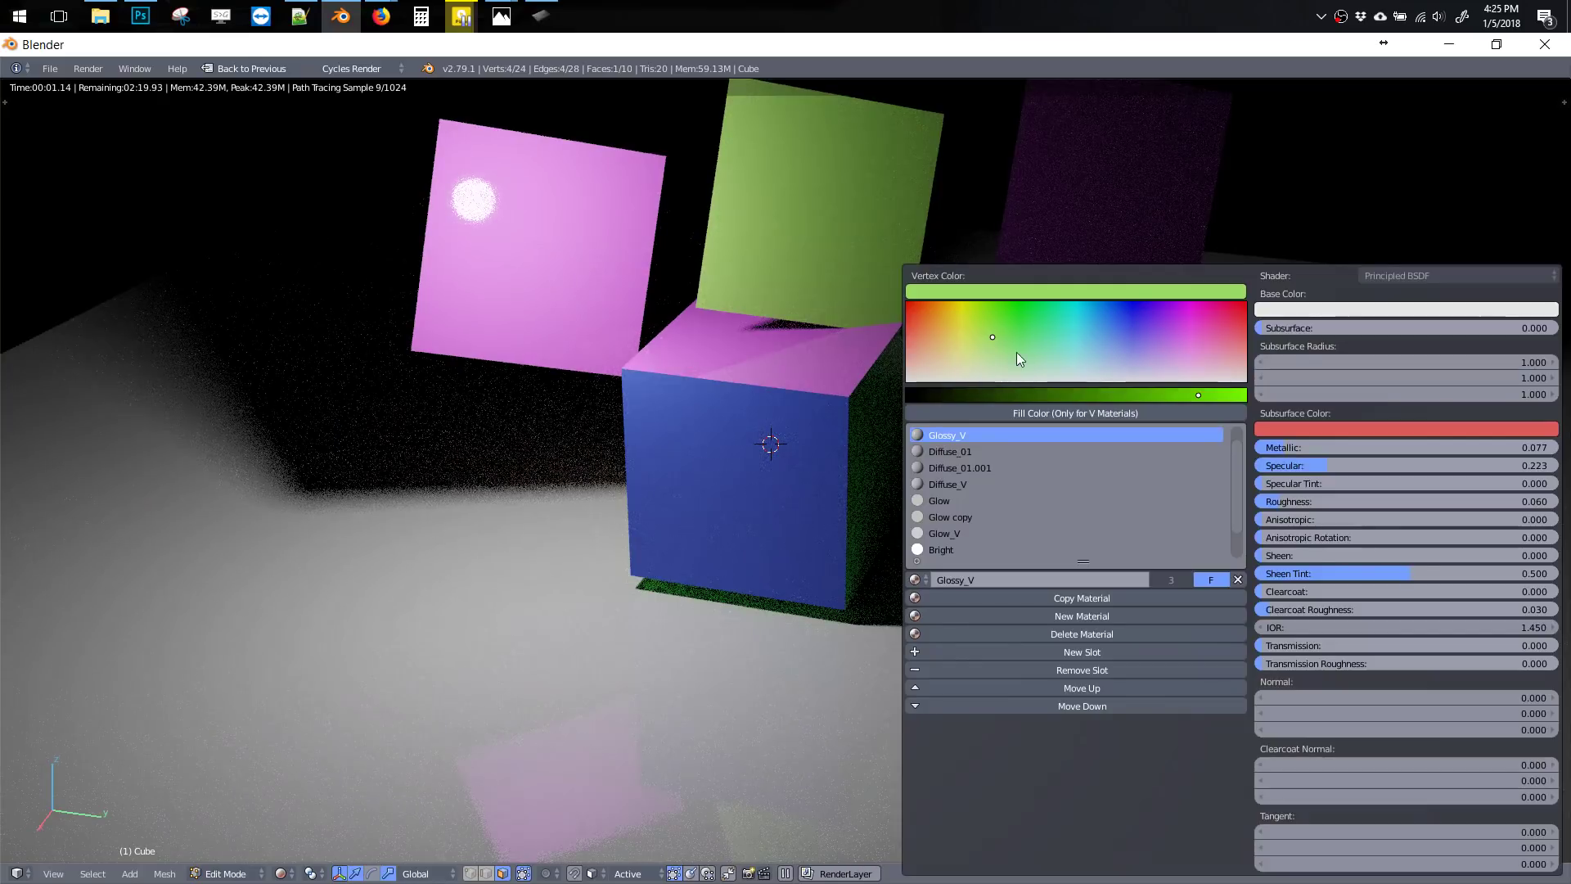
pyautogui.moveTo(1016, 352); pyautogui.dragTo(1103, 313)
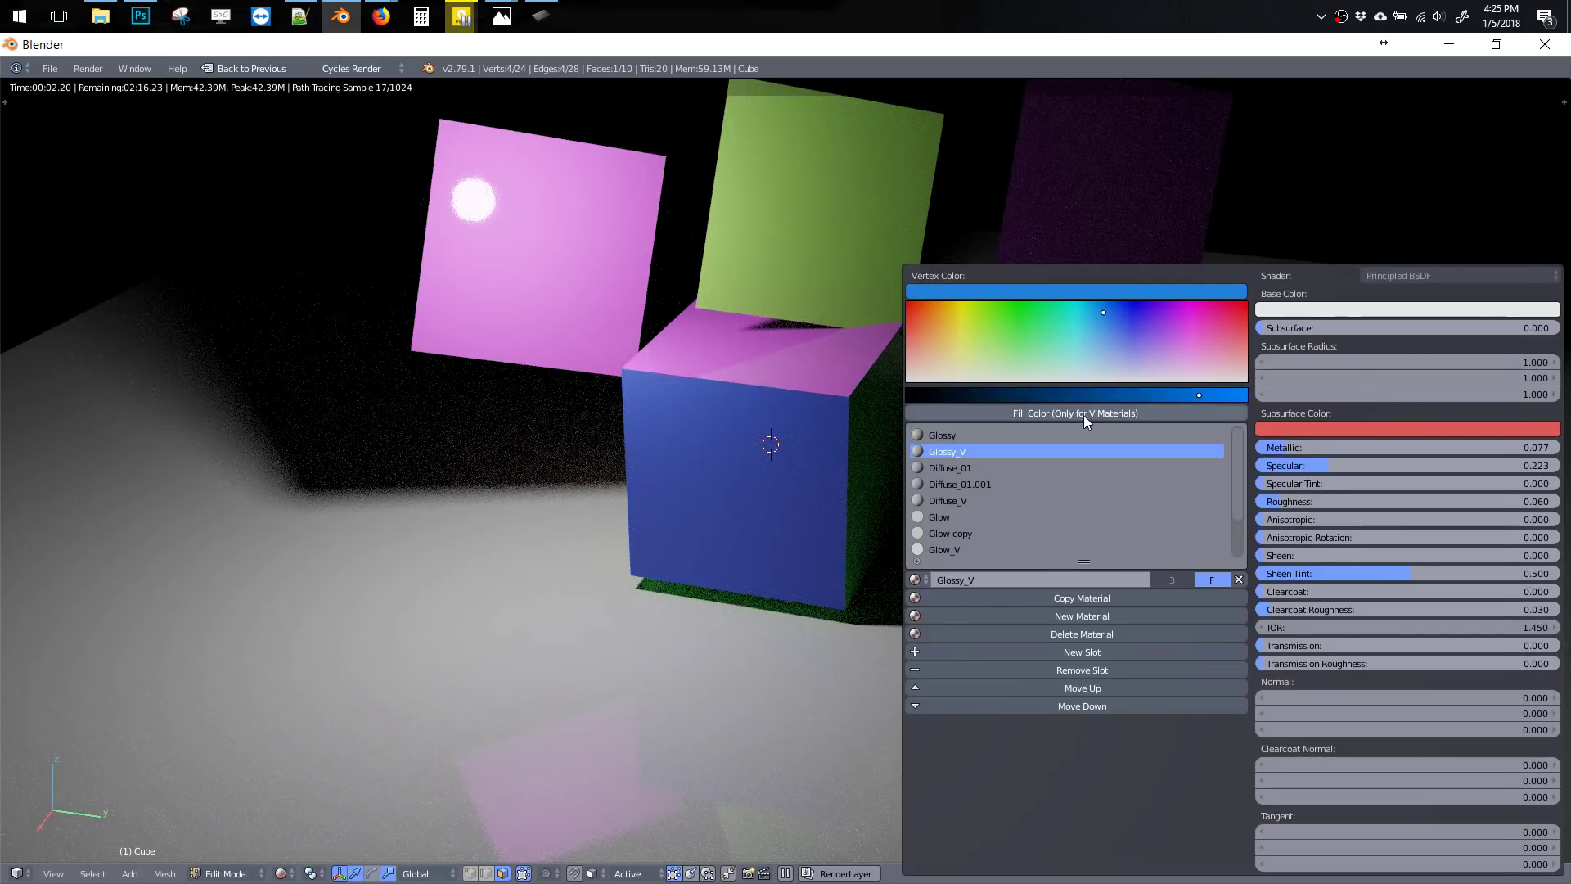
pyautogui.click(1047, 407)
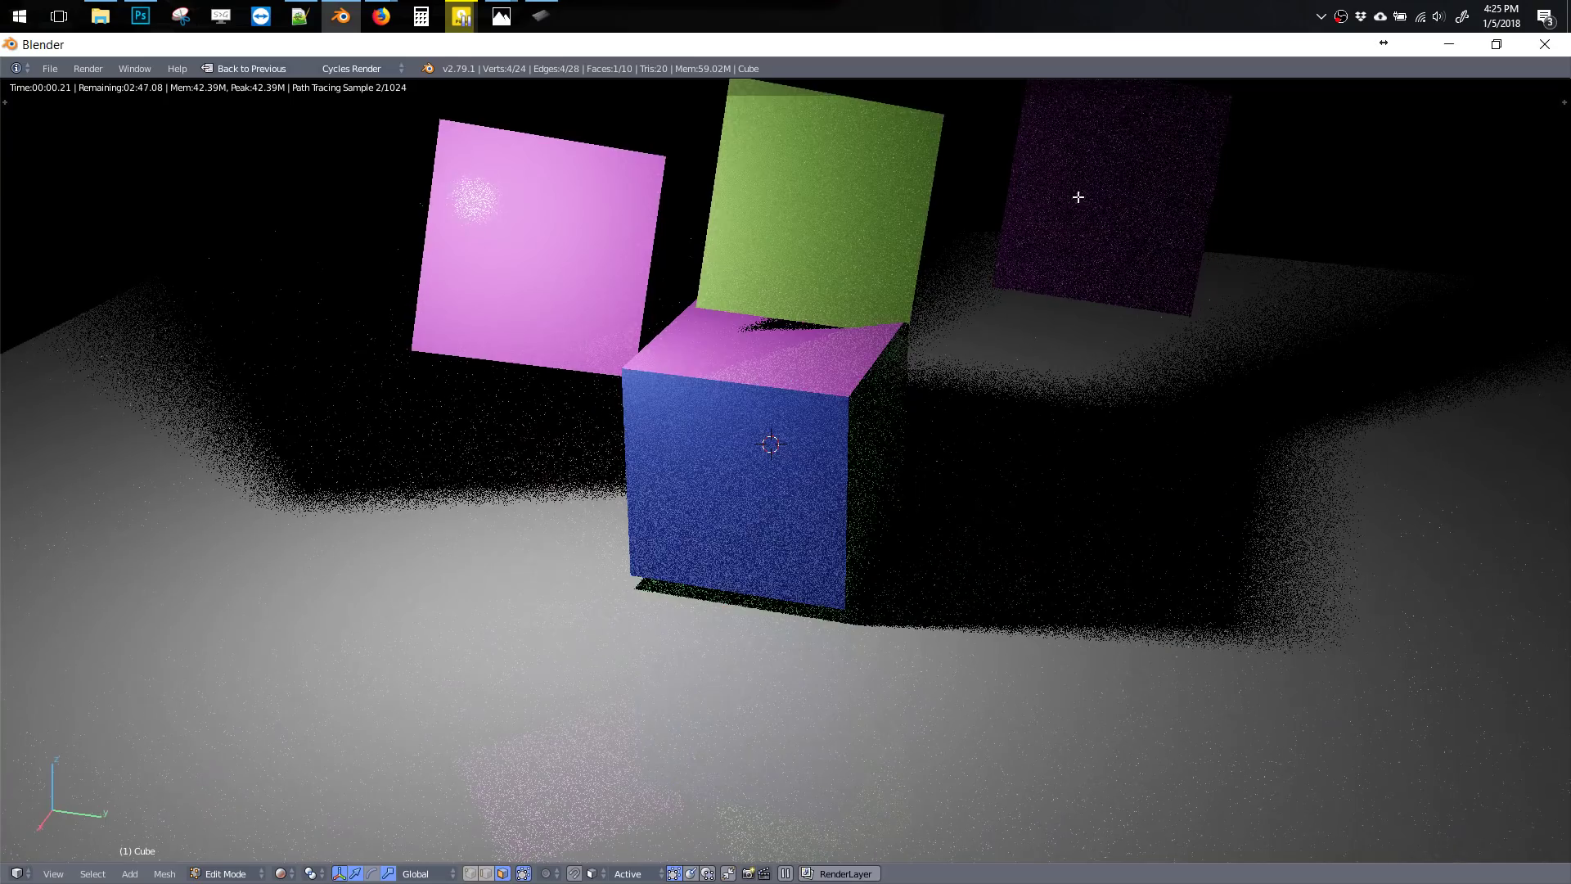
pyautogui.click(1070, 399)
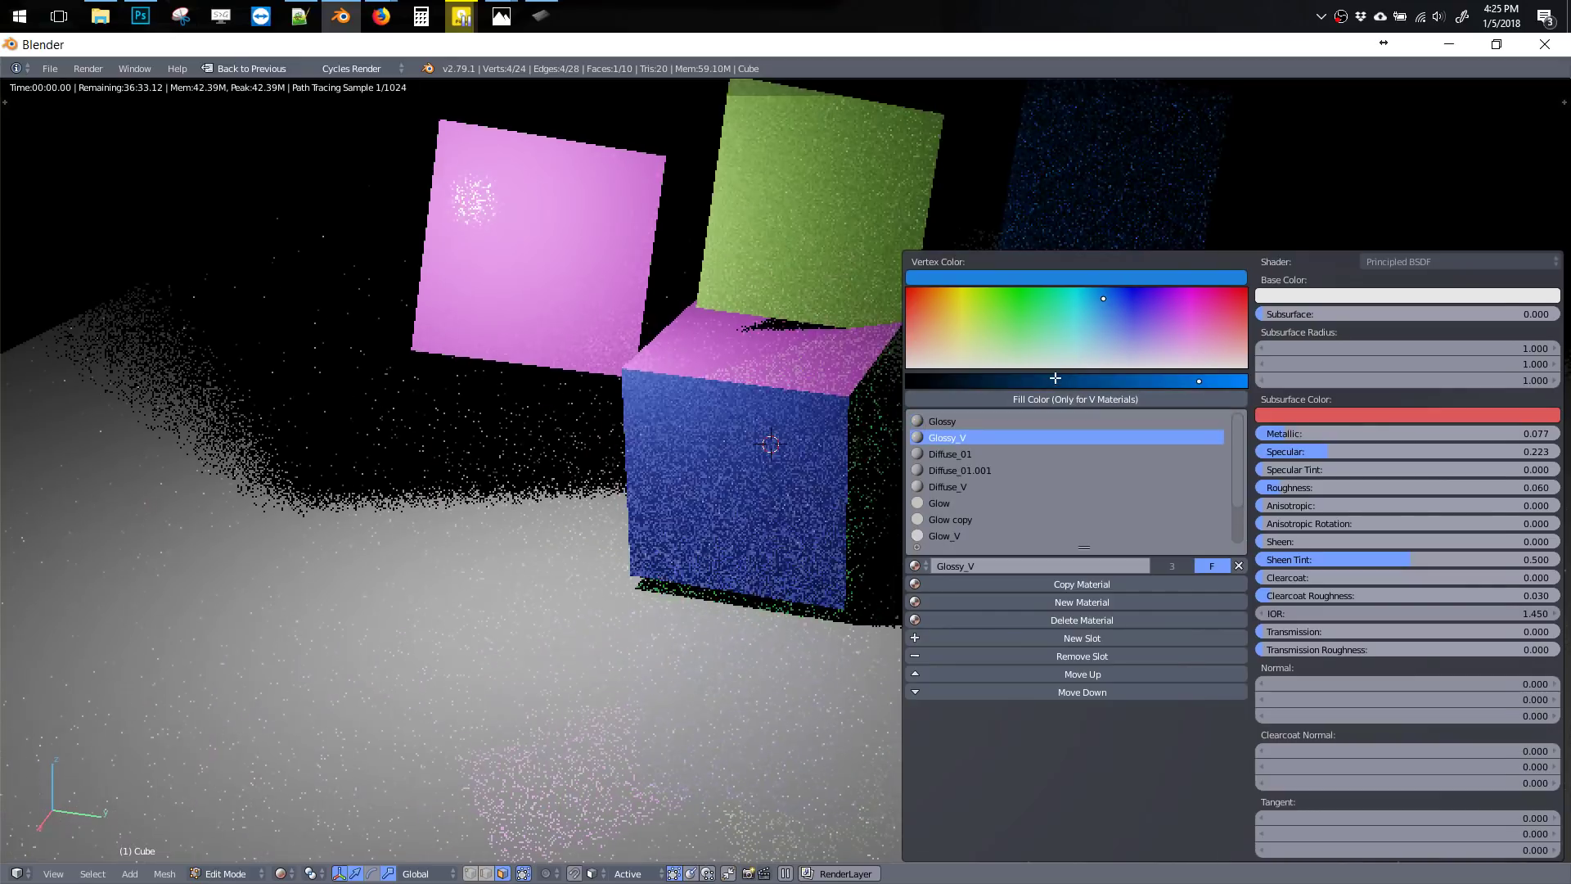
# Raise the Glossy_V material's Specular level in the material popup
pyautogui.moveTo(932, 197)
pyautogui.mouseDown(button='middle')
pyautogui.moveTo(842, 263)
pyautogui.moveTo(729, 241)
pyautogui.moveTo(740, 270)
pyautogui.mouseUp(button='middle')
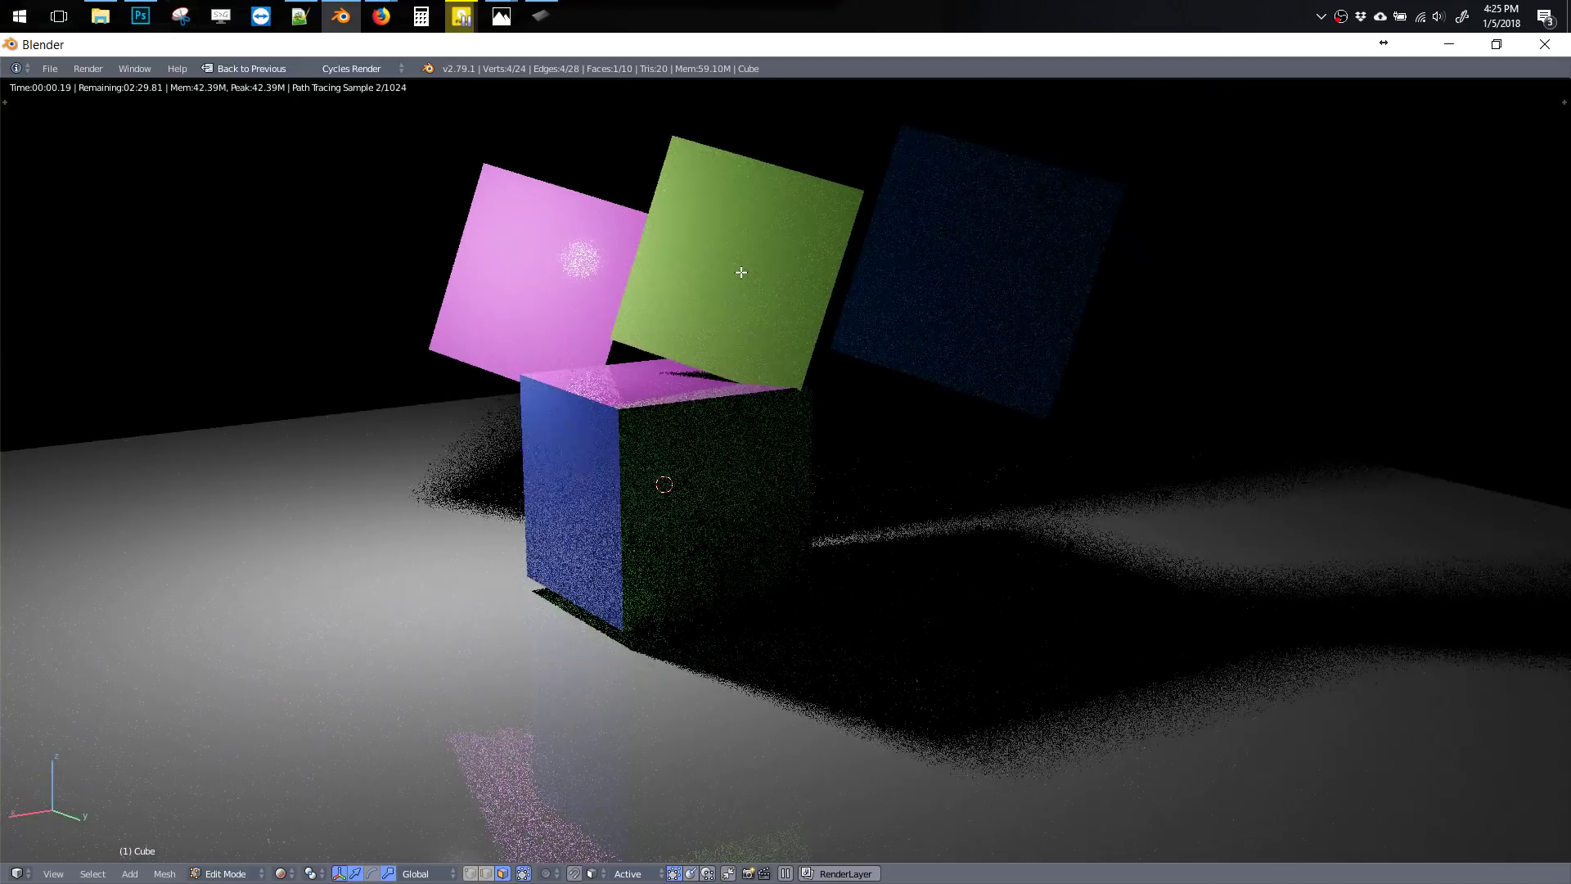
pyautogui.hotkey('shift', 'q')
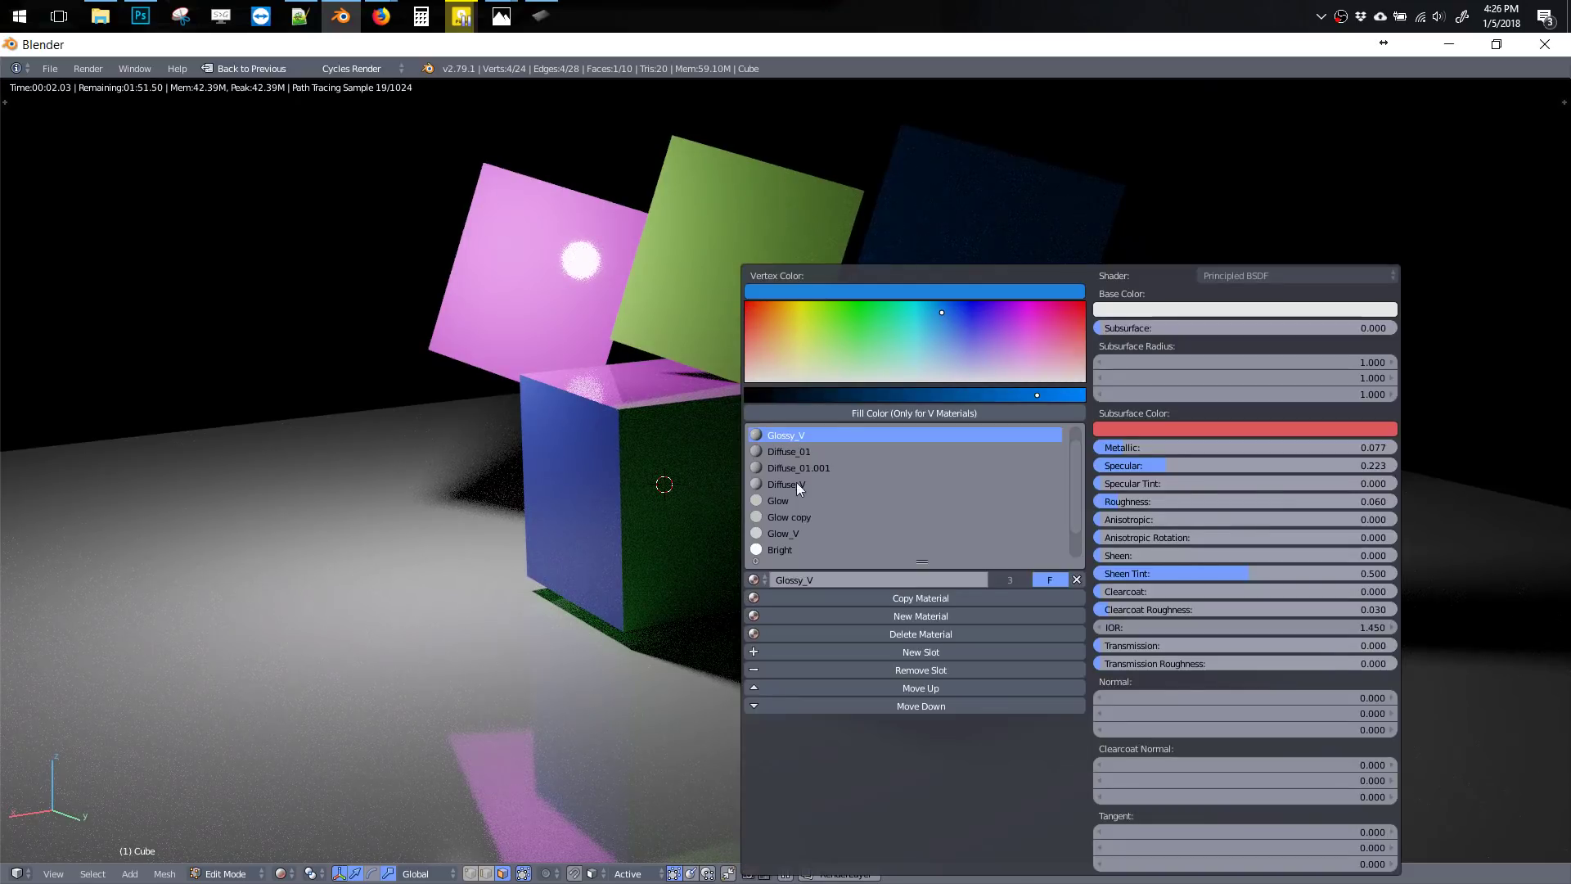
pyautogui.moveTo(1173, 461)
pyautogui.mouseDown()
pyautogui.moveTo(1297, 472)
pyautogui.moveTo(1182, 478)
pyautogui.moveTo(1285, 505)
pyautogui.moveTo(1130, 500)
pyautogui.mouseUp()
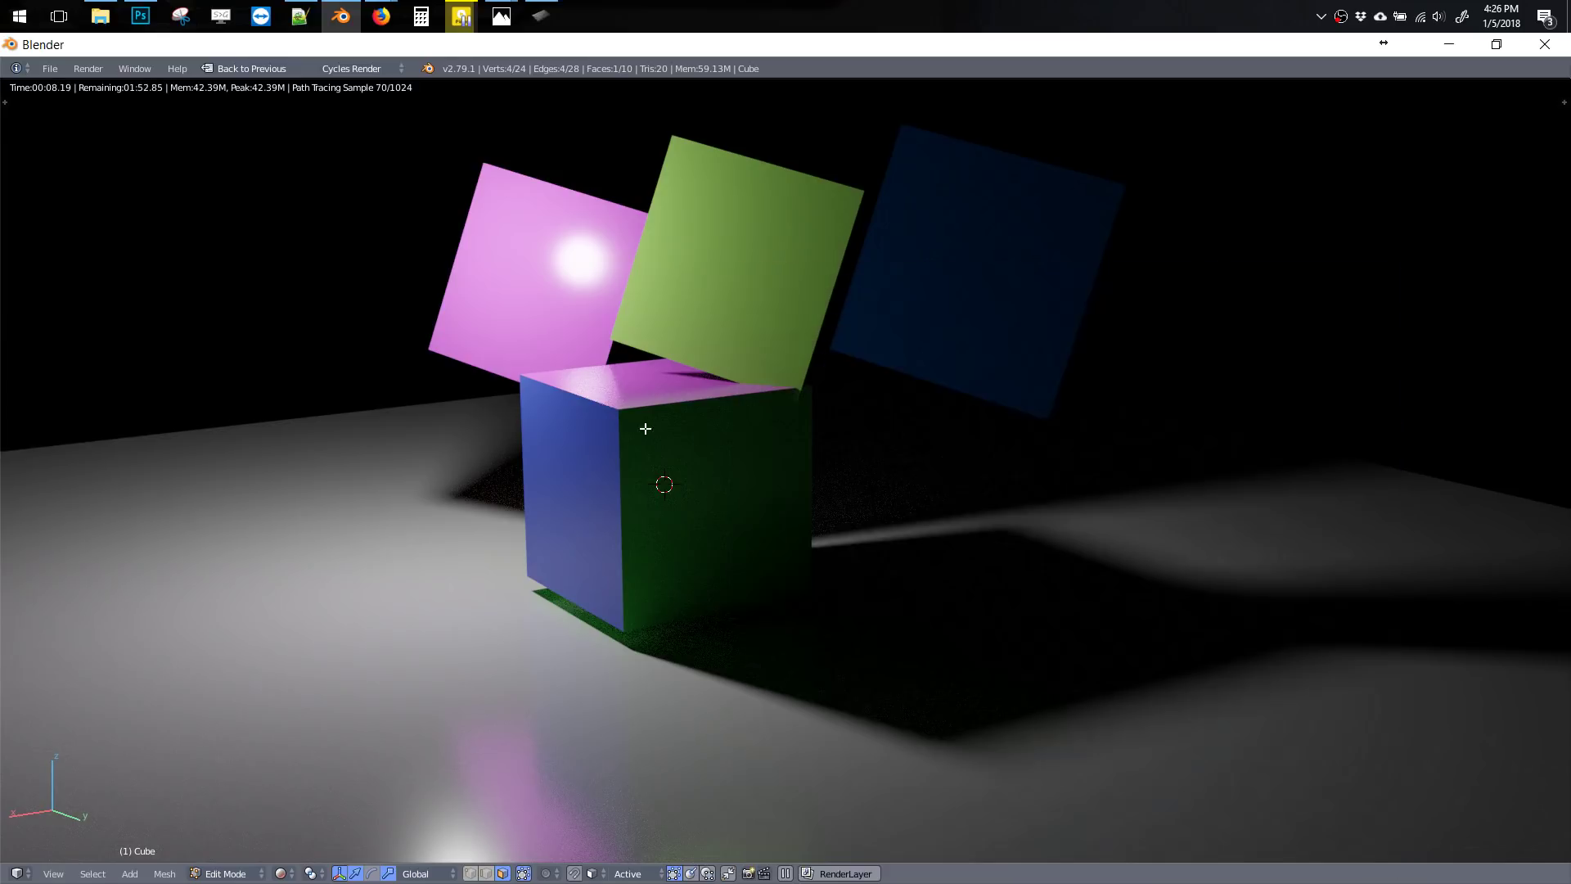
pyautogui.hotkey('shift', 'q')
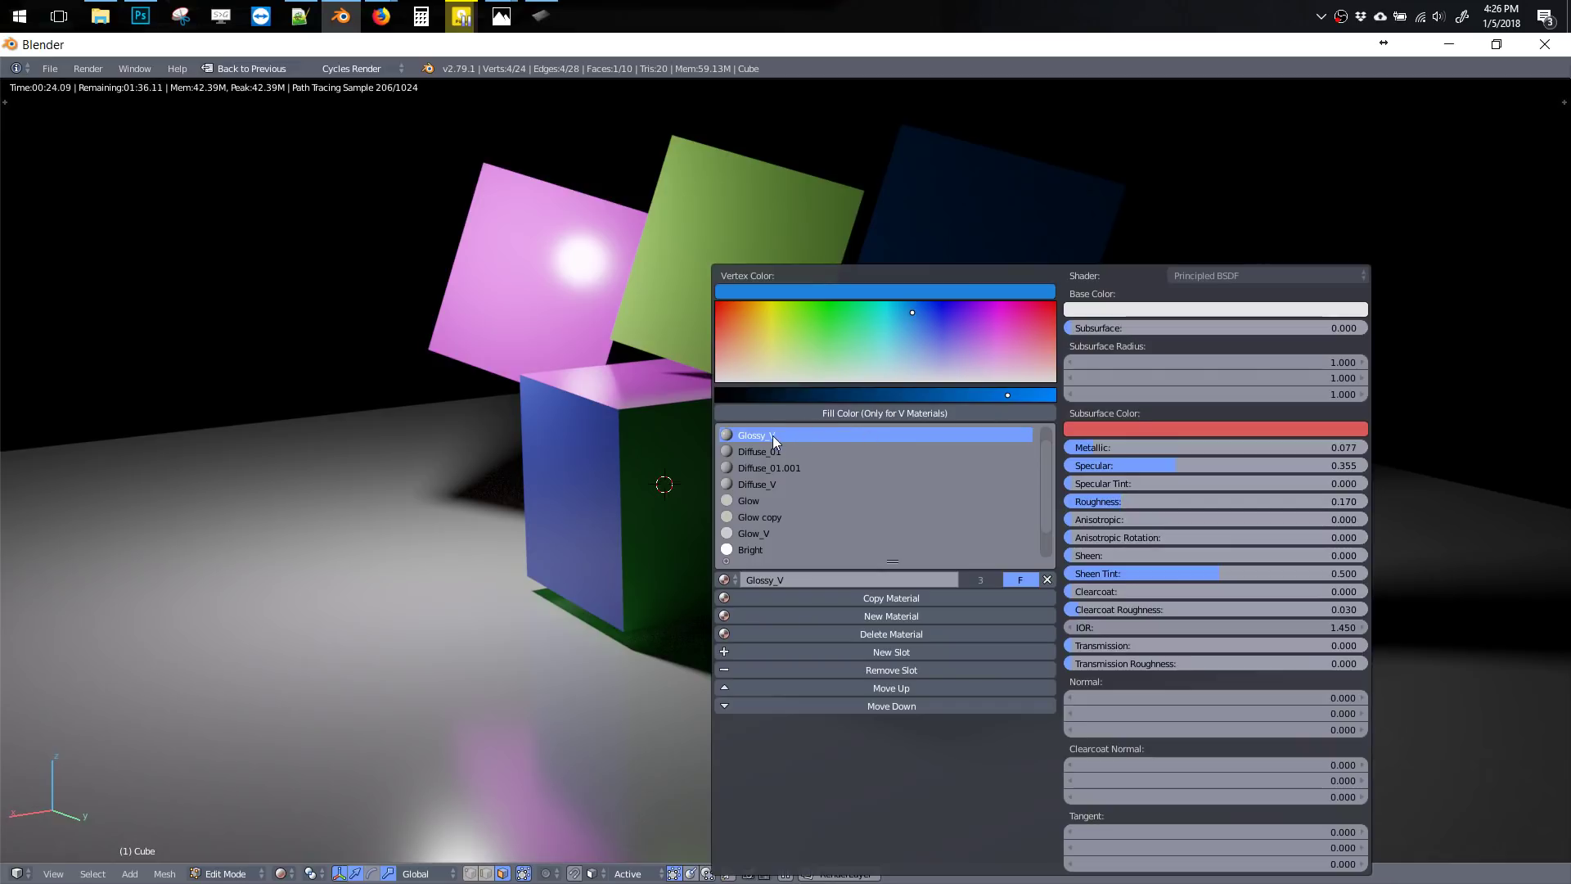
# Copy the material as Glossy_V.001 with Specular 0.712 and Roughness 0.541
pyautogui.click(852, 597)
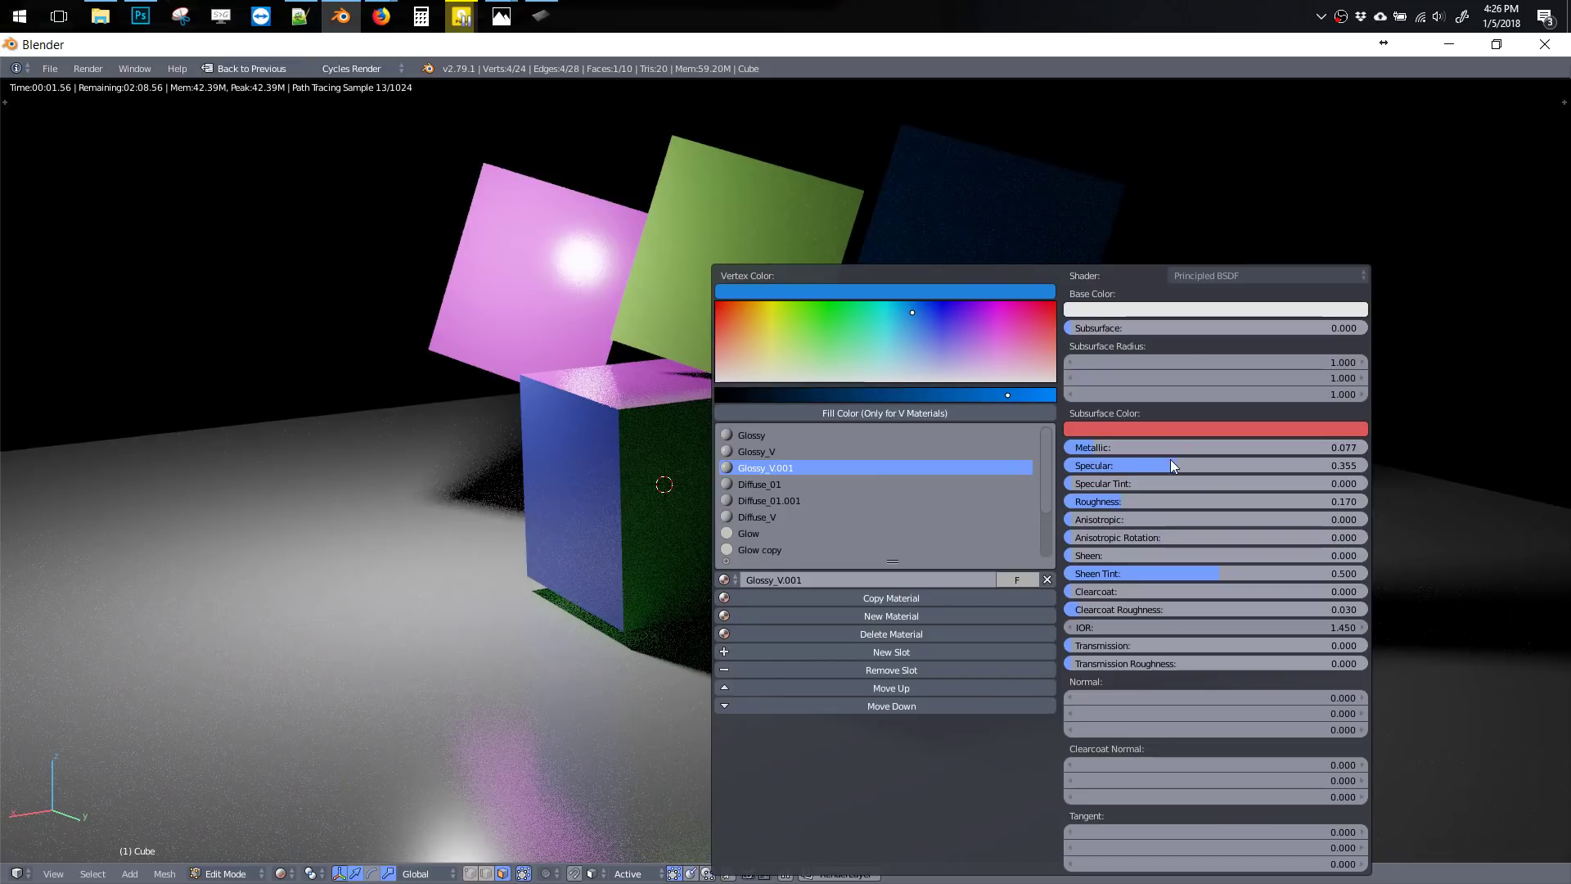
pyautogui.moveTo(1170, 463); pyautogui.dragTo(1271, 469)
pyautogui.moveTo(1149, 501); pyautogui.dragTo(1288, 504)
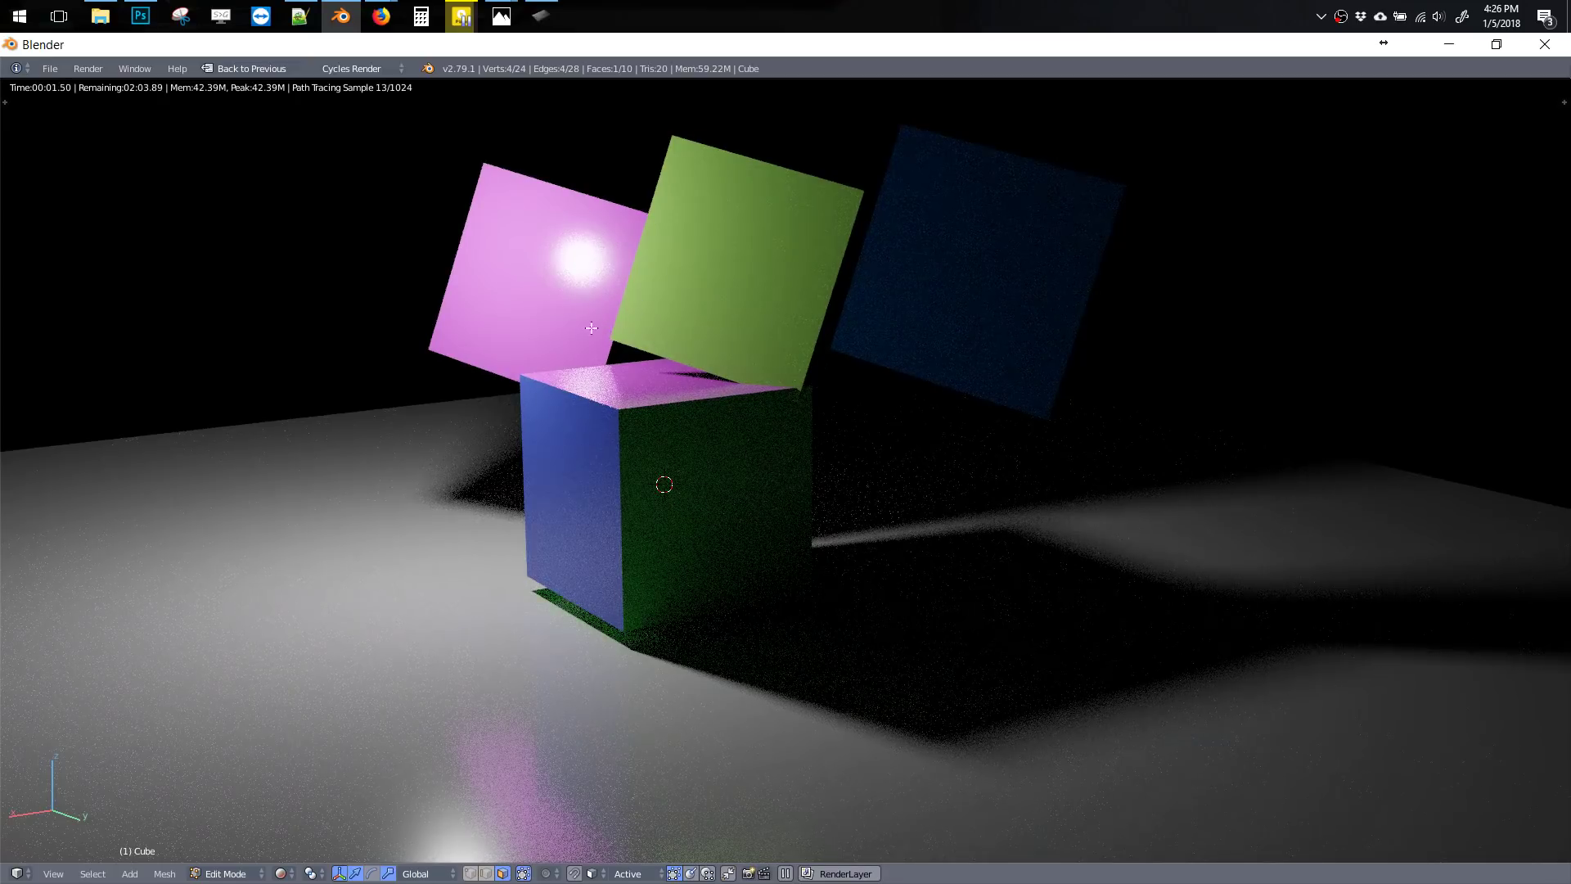
# Duplicate the three panels and give the copies Glossy_V.001 with a near-white vertex colour
pyautogui.keyDown('shift'); pyautogui.rightClick(942, 275); pyautogui.keyUp('shift')
pyautogui.hotkey('shift', 'd')
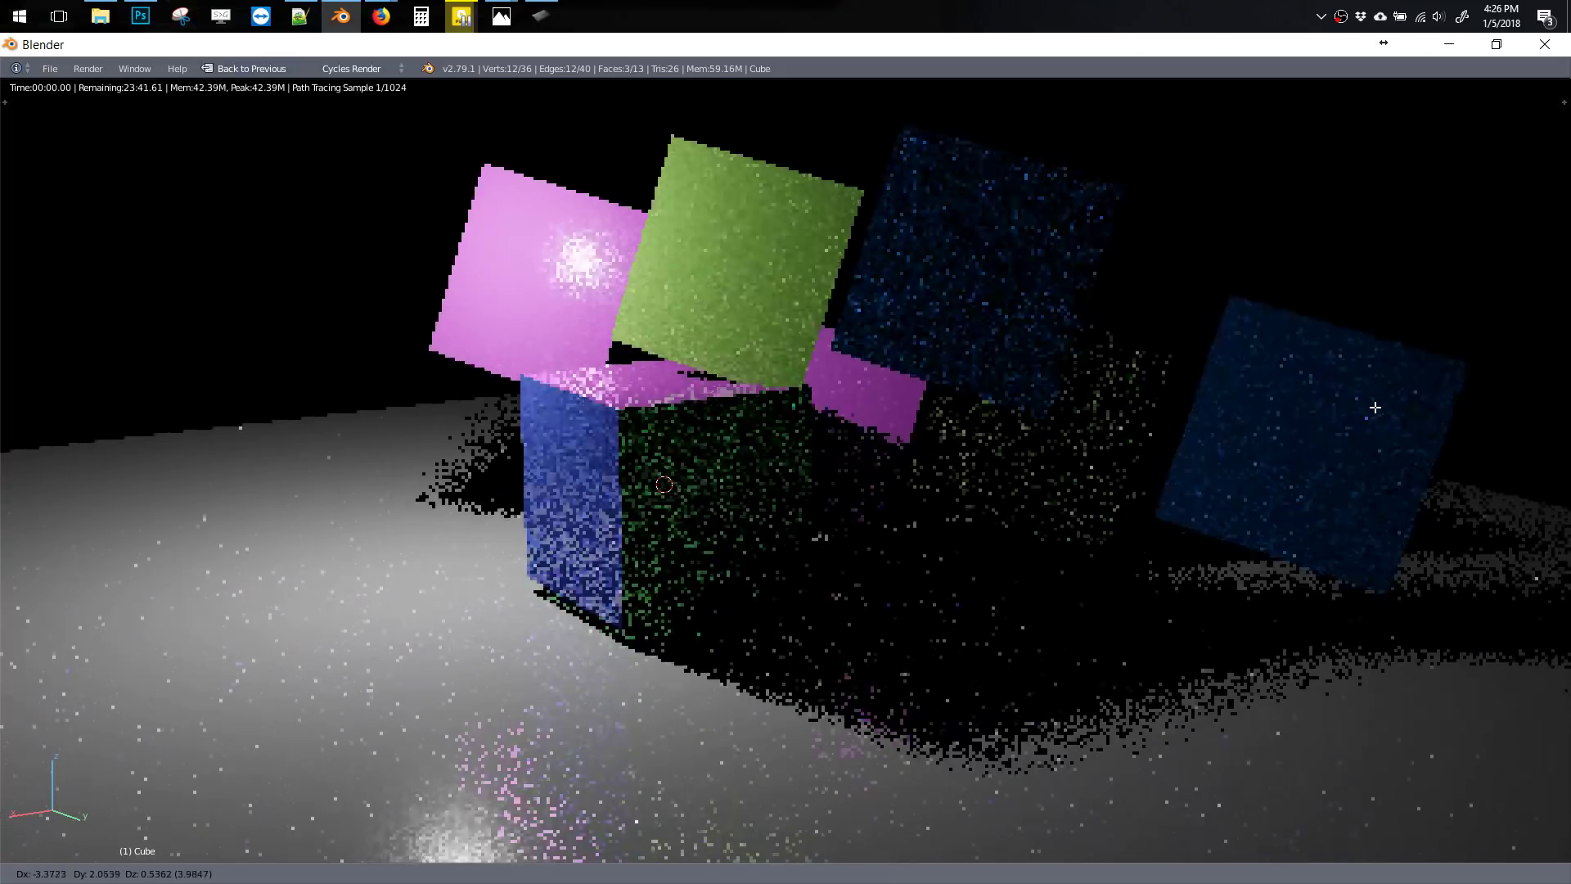
pyautogui.click(1301, 406)
pyautogui.hotkey('shift', 'q')
pyautogui.scroll(1, 1056, 457)
pyautogui.click(1034, 467)
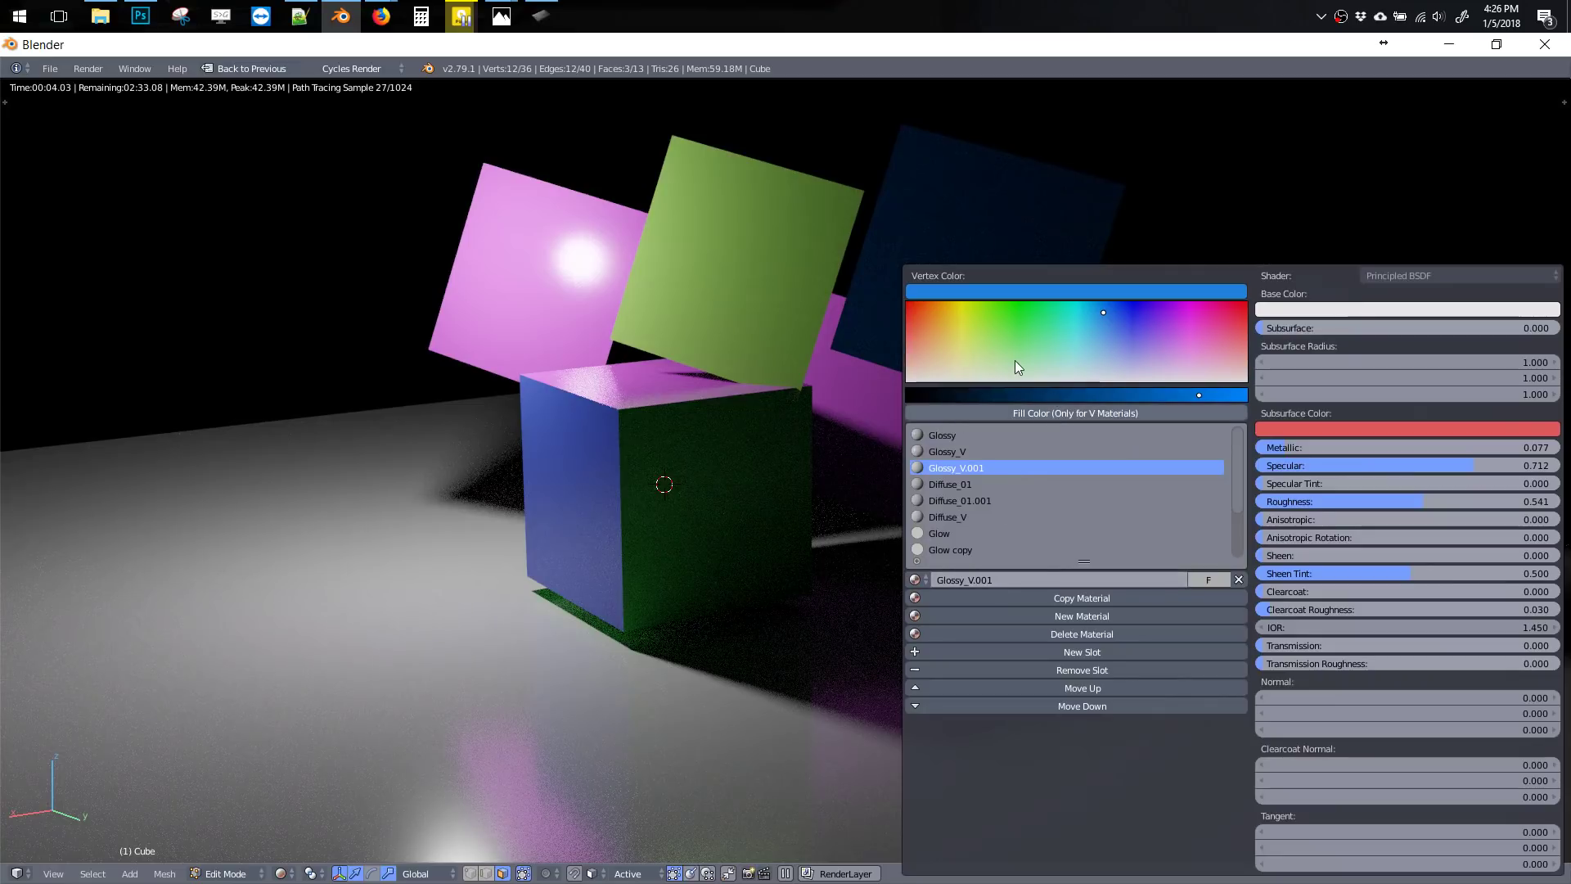
pyautogui.moveTo(1015, 365); pyautogui.dragTo(1020, 400)
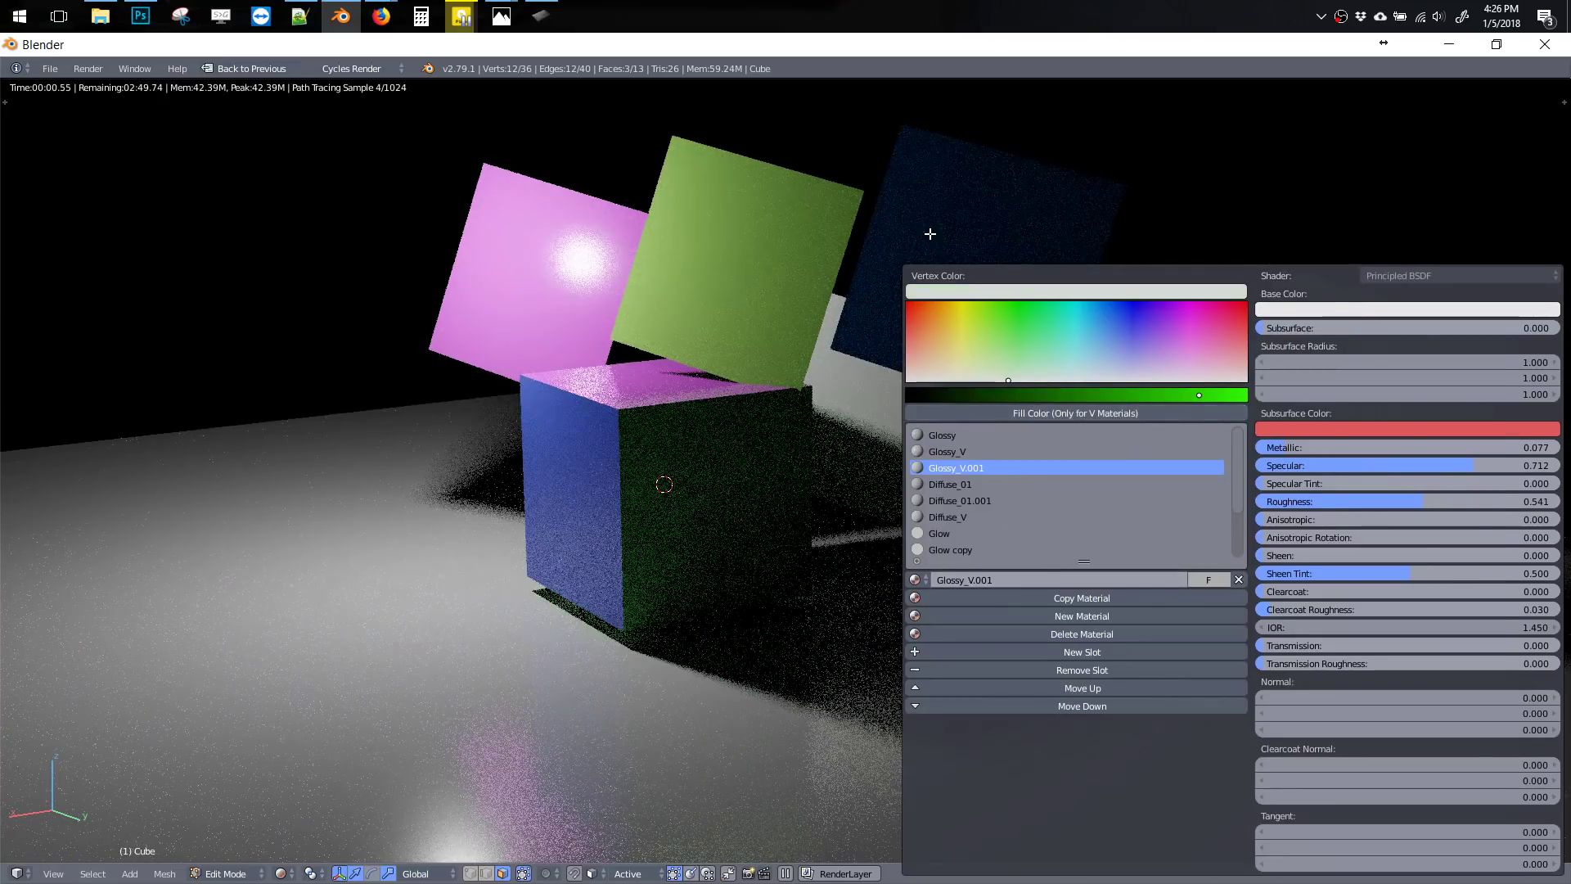
# Set Glossy_V.001 to Metallic 1.0, Specular 0.91 and Roughness about 0.10
pyautogui.moveTo(929, 233)
pyautogui.mouseDown(button='middle')
pyautogui.moveTo(989, 323)
pyautogui.moveTo(867, 308)
pyautogui.mouseUp(button='middle')
pyautogui.press('w')
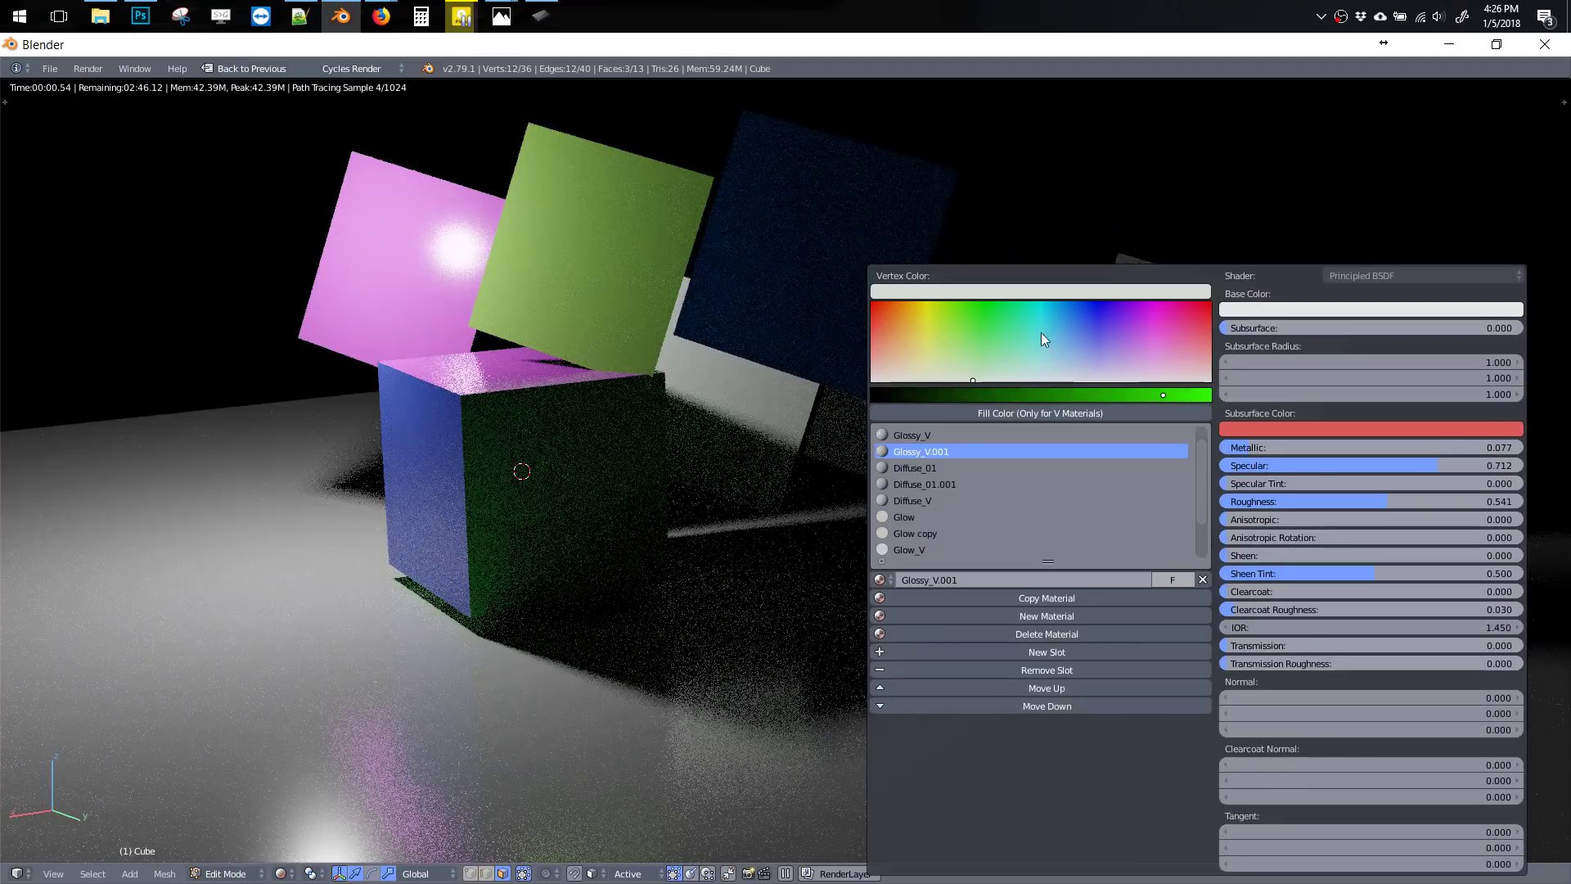
pyautogui.moveTo(1244, 446); pyautogui.dragTo(1538, 452)
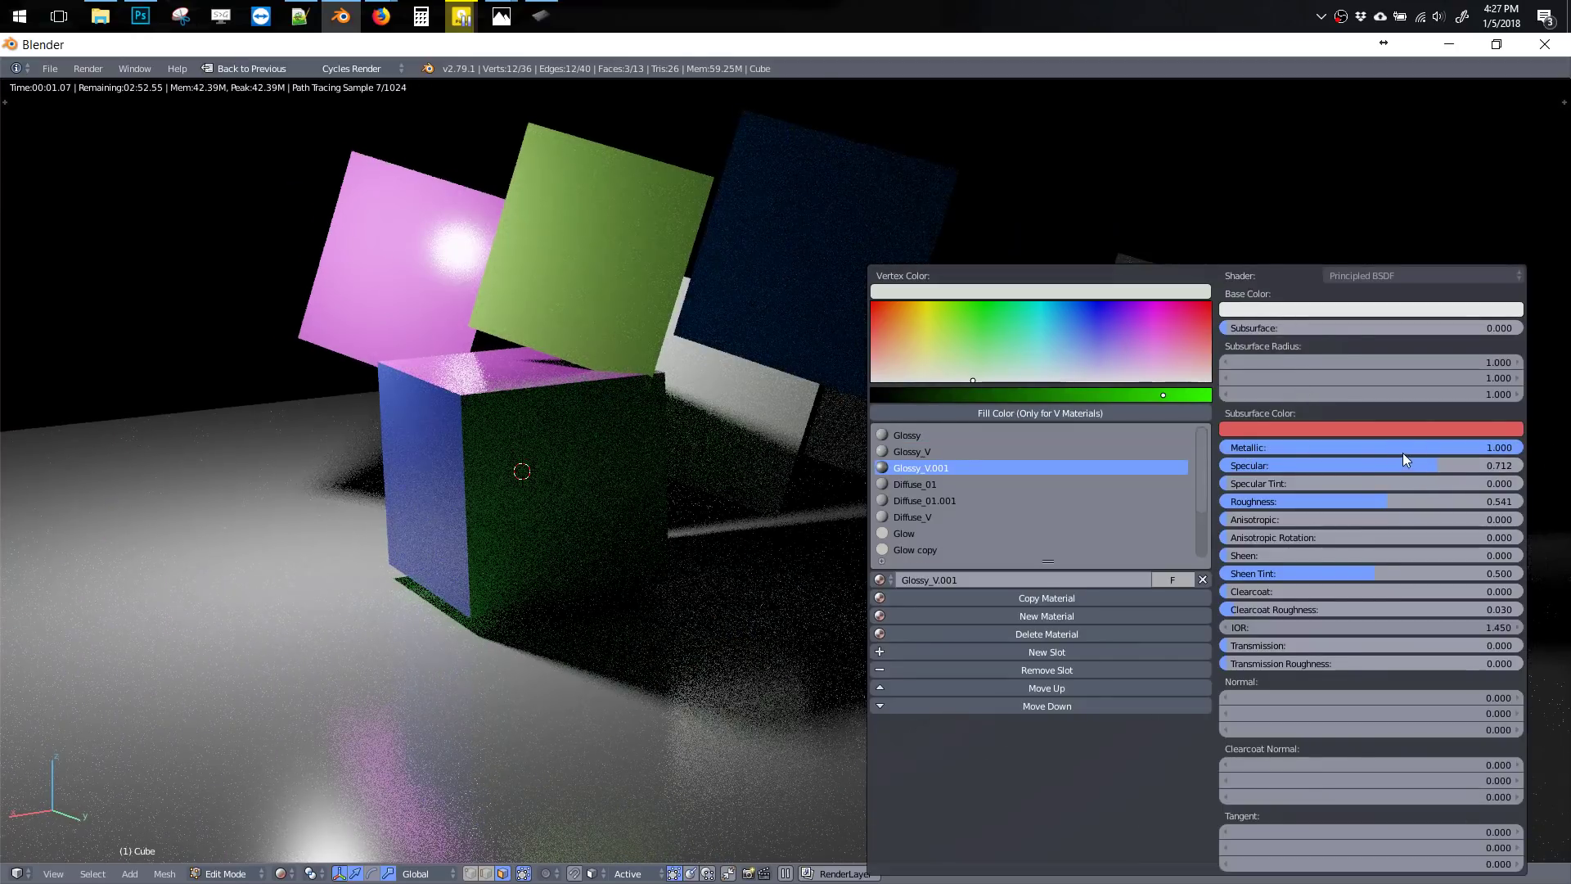
pyautogui.moveTo(1385, 463); pyautogui.dragTo(1442, 465)
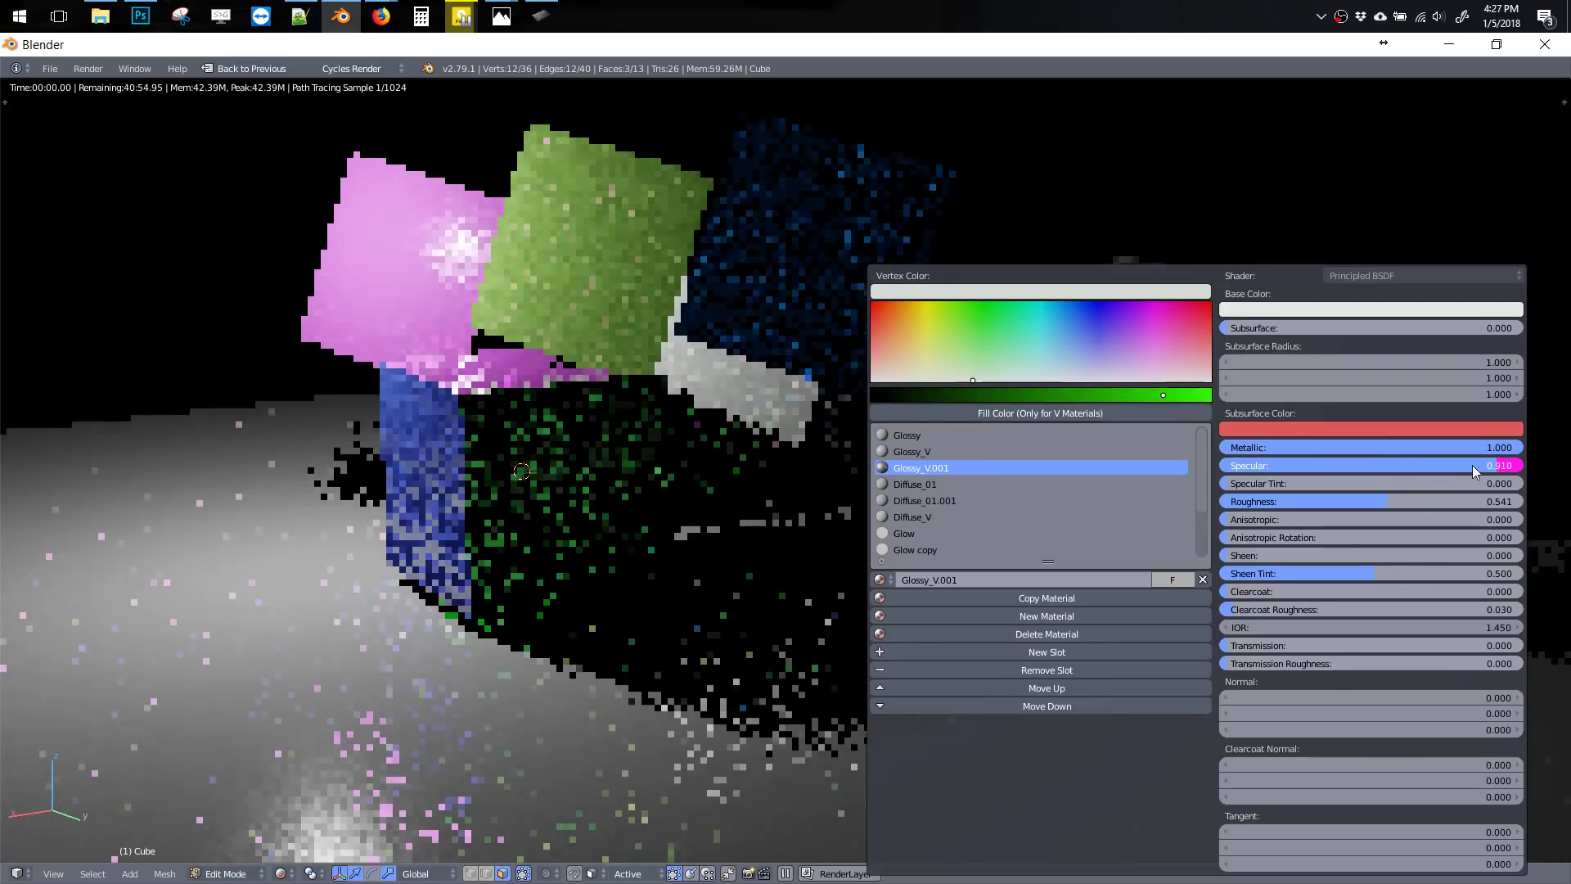
pyautogui.moveTo(1301, 501); pyautogui.dragTo(1194, 503)
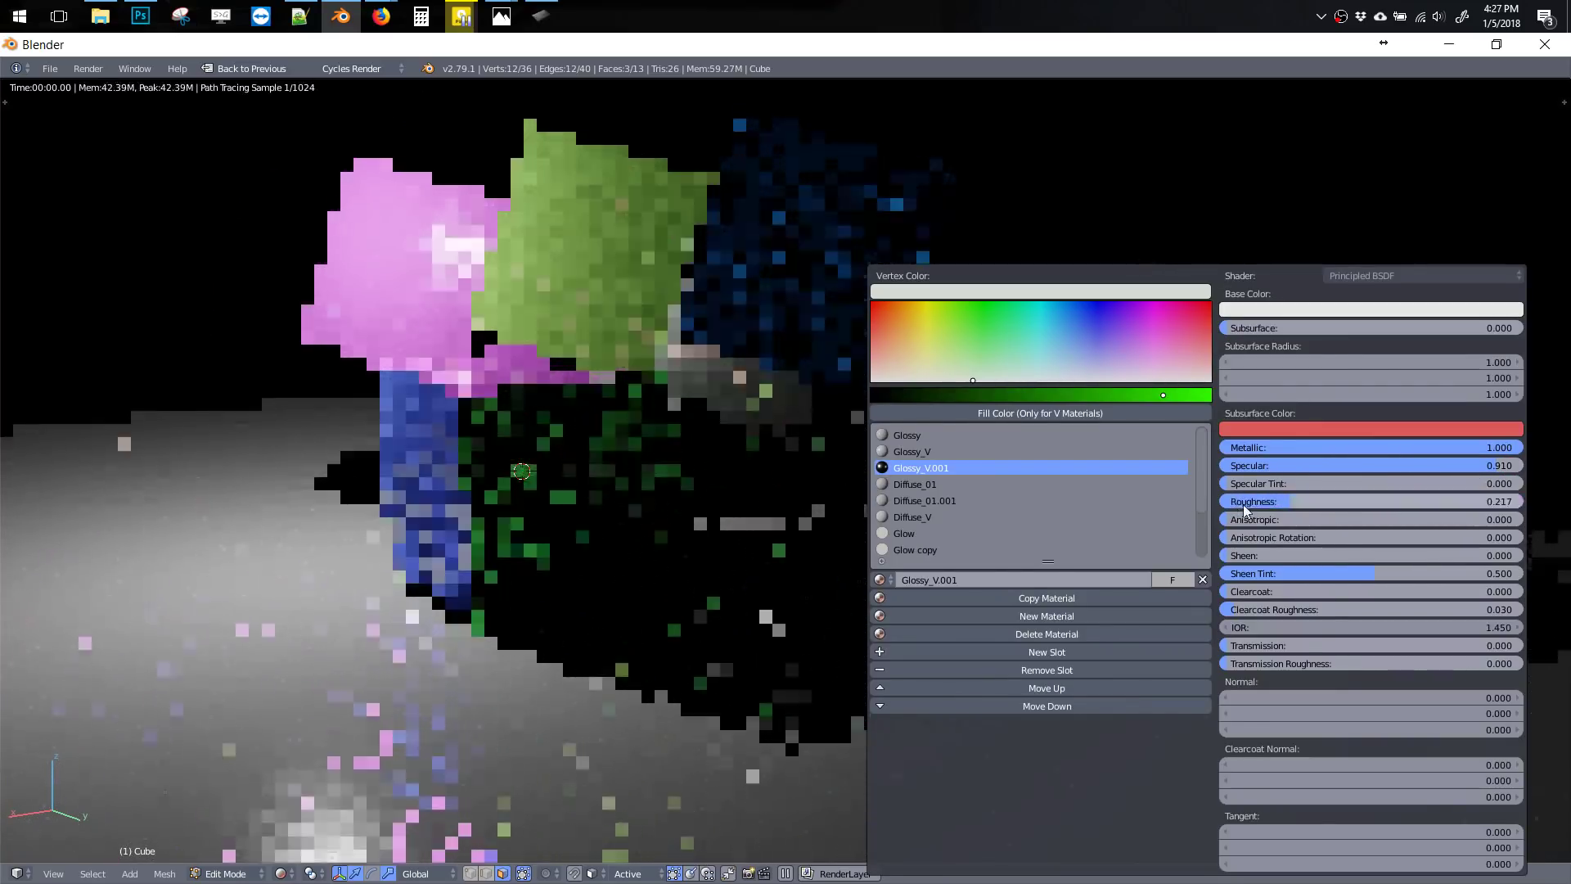
pyautogui.moveTo(1194, 502)
pyautogui.mouseDown()
pyautogui.moveTo(1277, 503)
pyautogui.moveTo(1231, 502)
pyautogui.mouseUp()
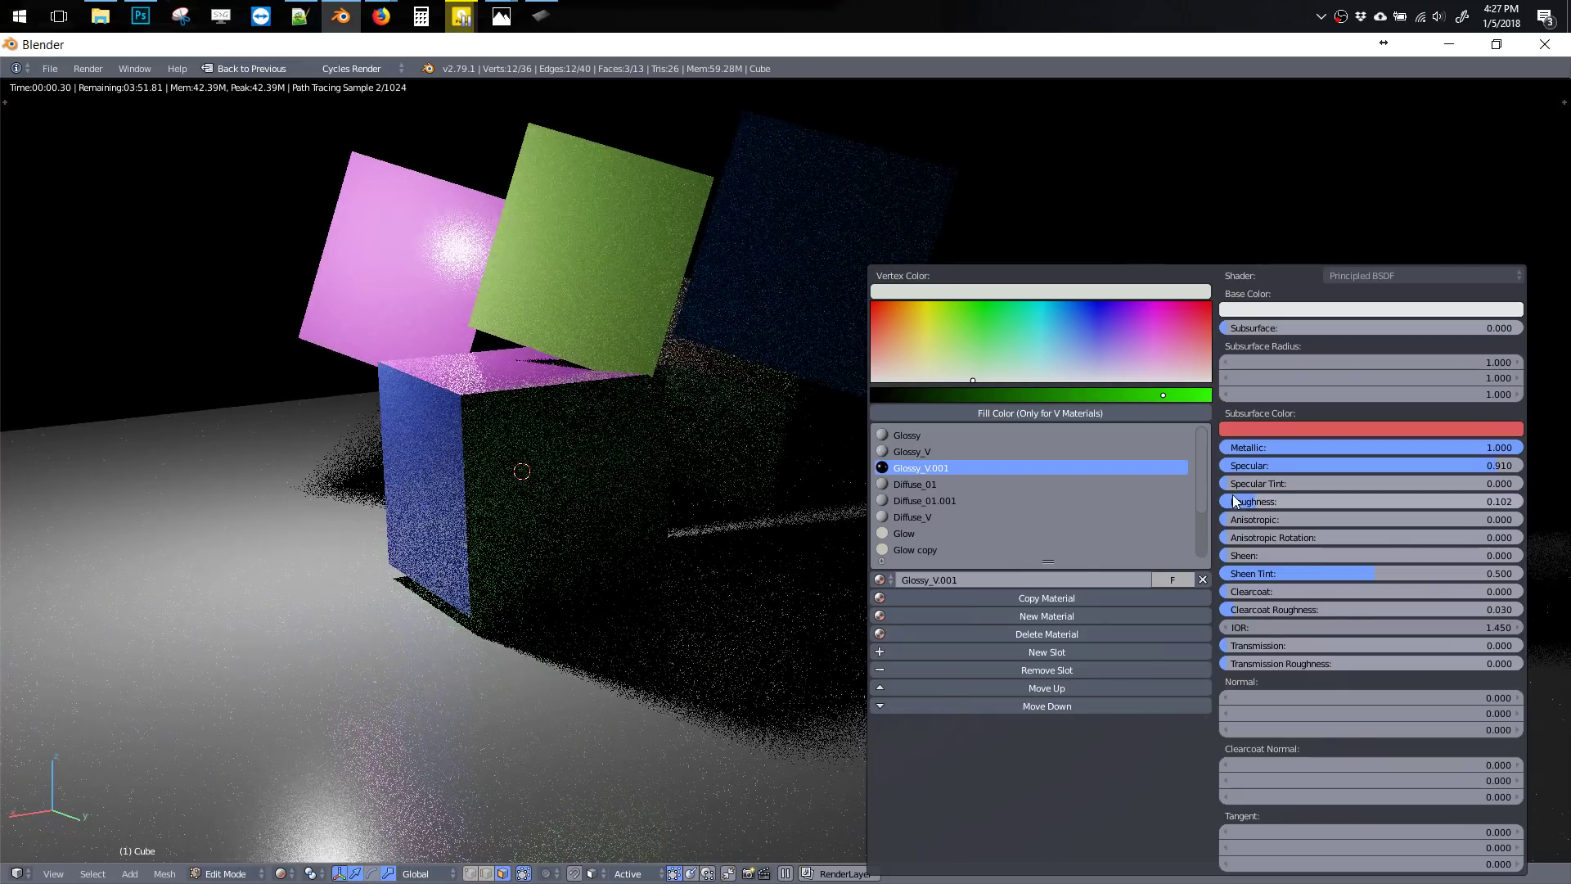
pyautogui.moveTo(795, 390); pyautogui.dragTo(385, 362, button='middle')
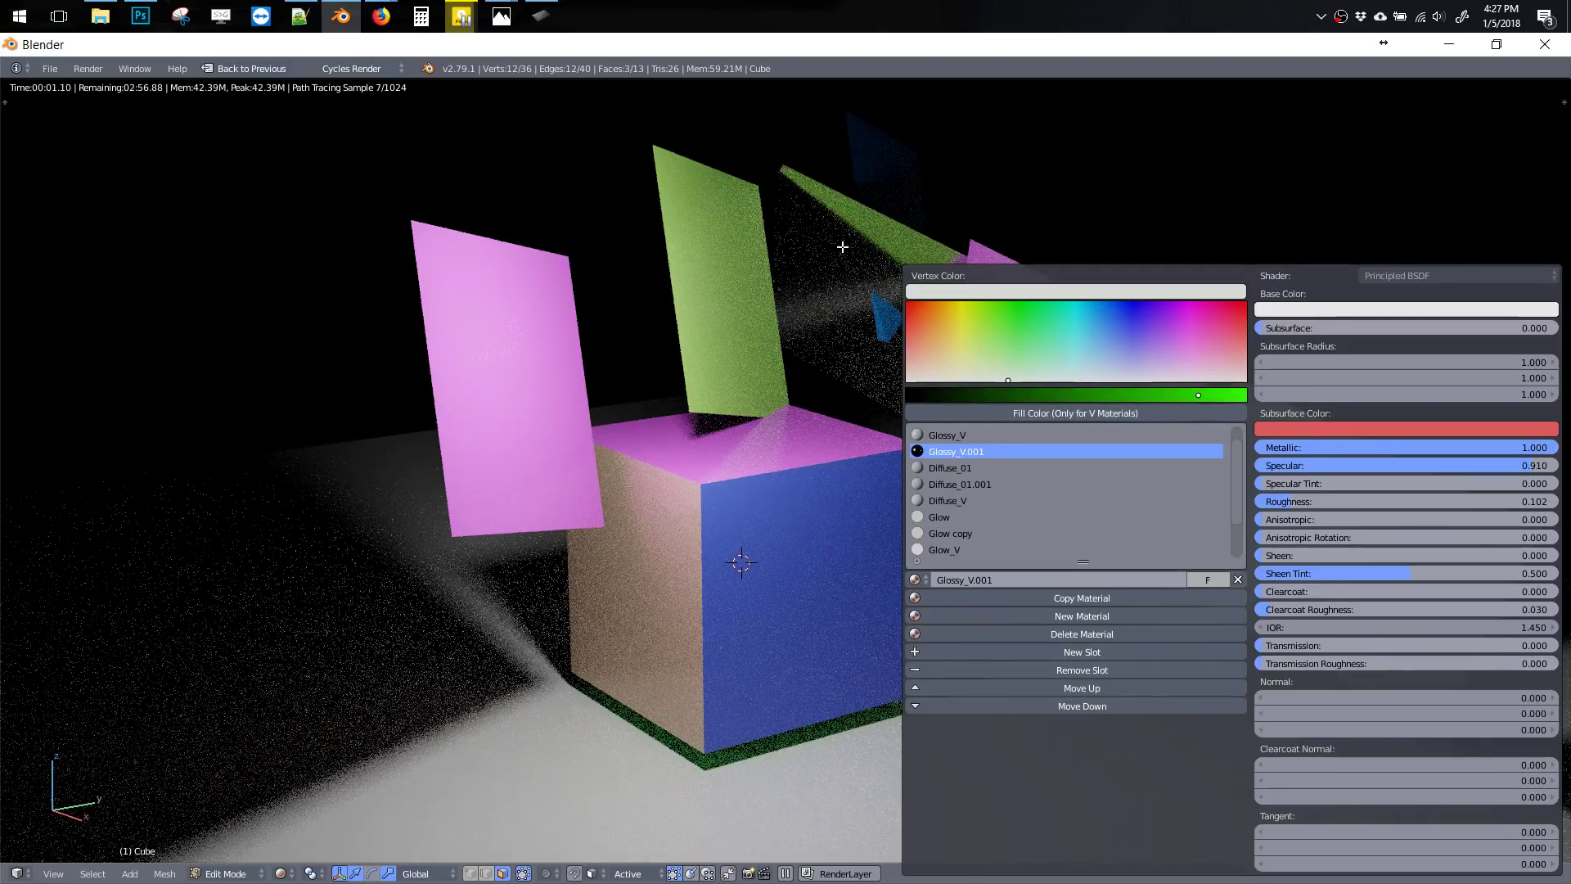
# Fill a single panel face with a purple vertex colour
pyautogui.rightClick(1052, 363)
pyautogui.hotkey('shift', 'q')
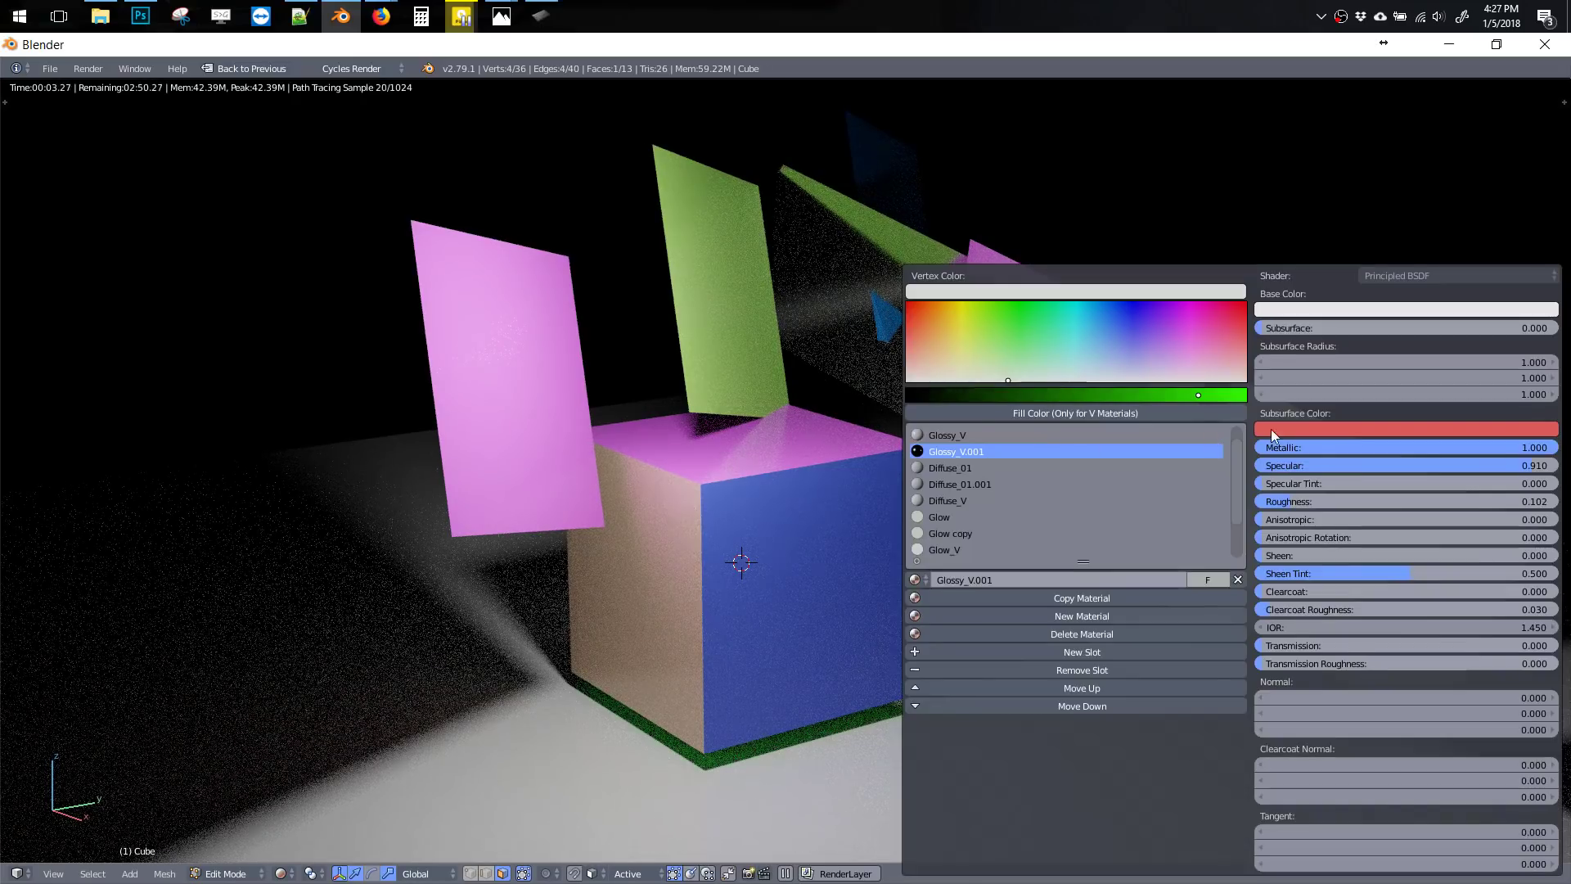
pyautogui.click(1141, 329)
pyautogui.click(1075, 414)
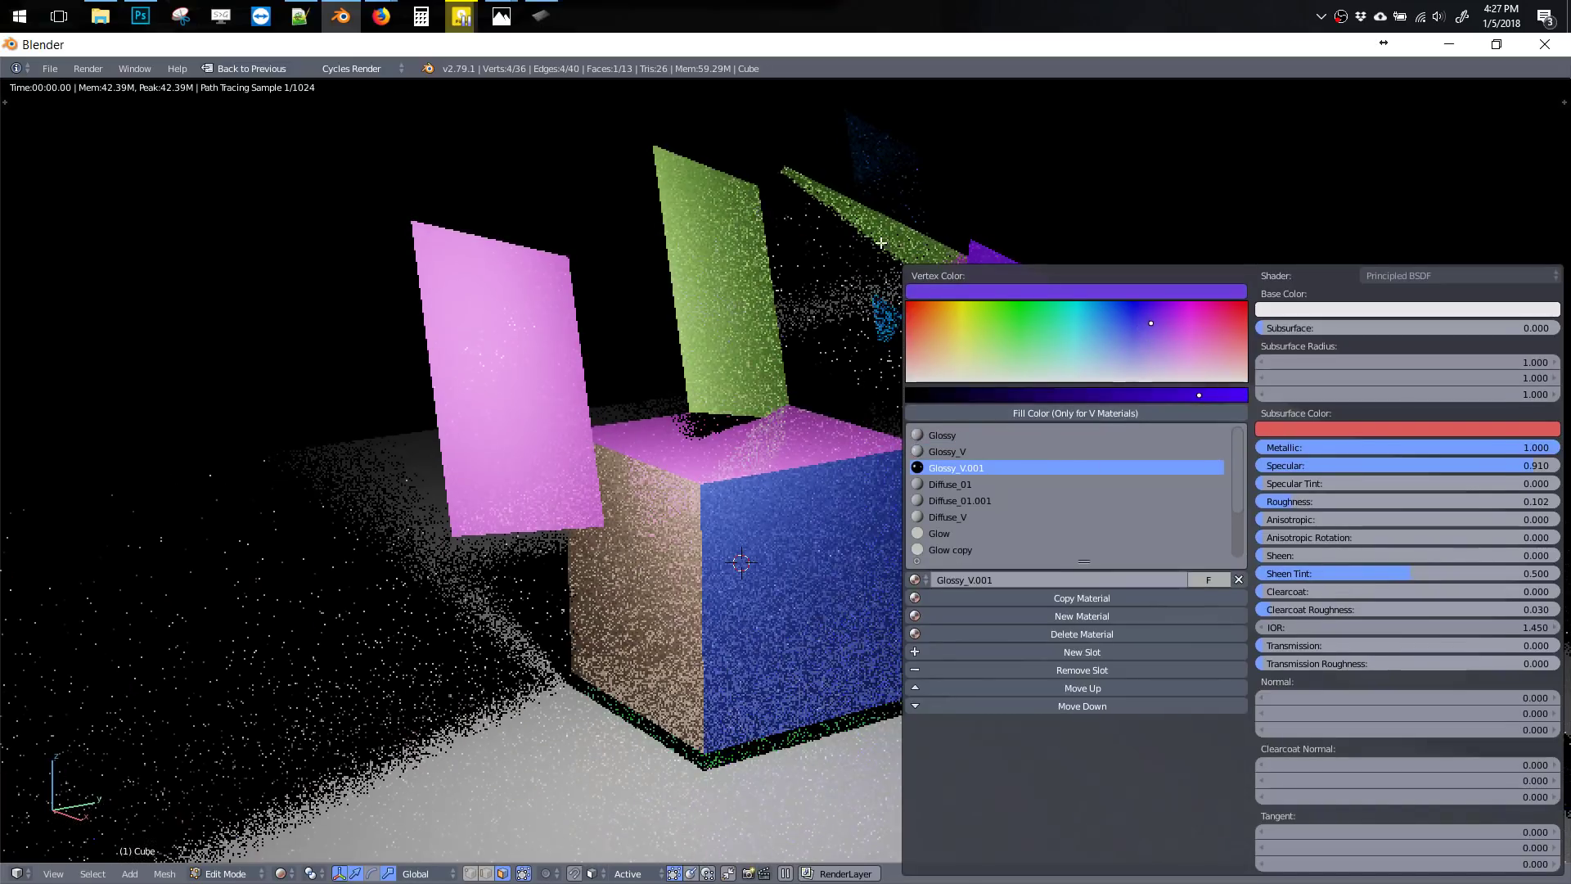
pyautogui.hotkey('shift', 'q')
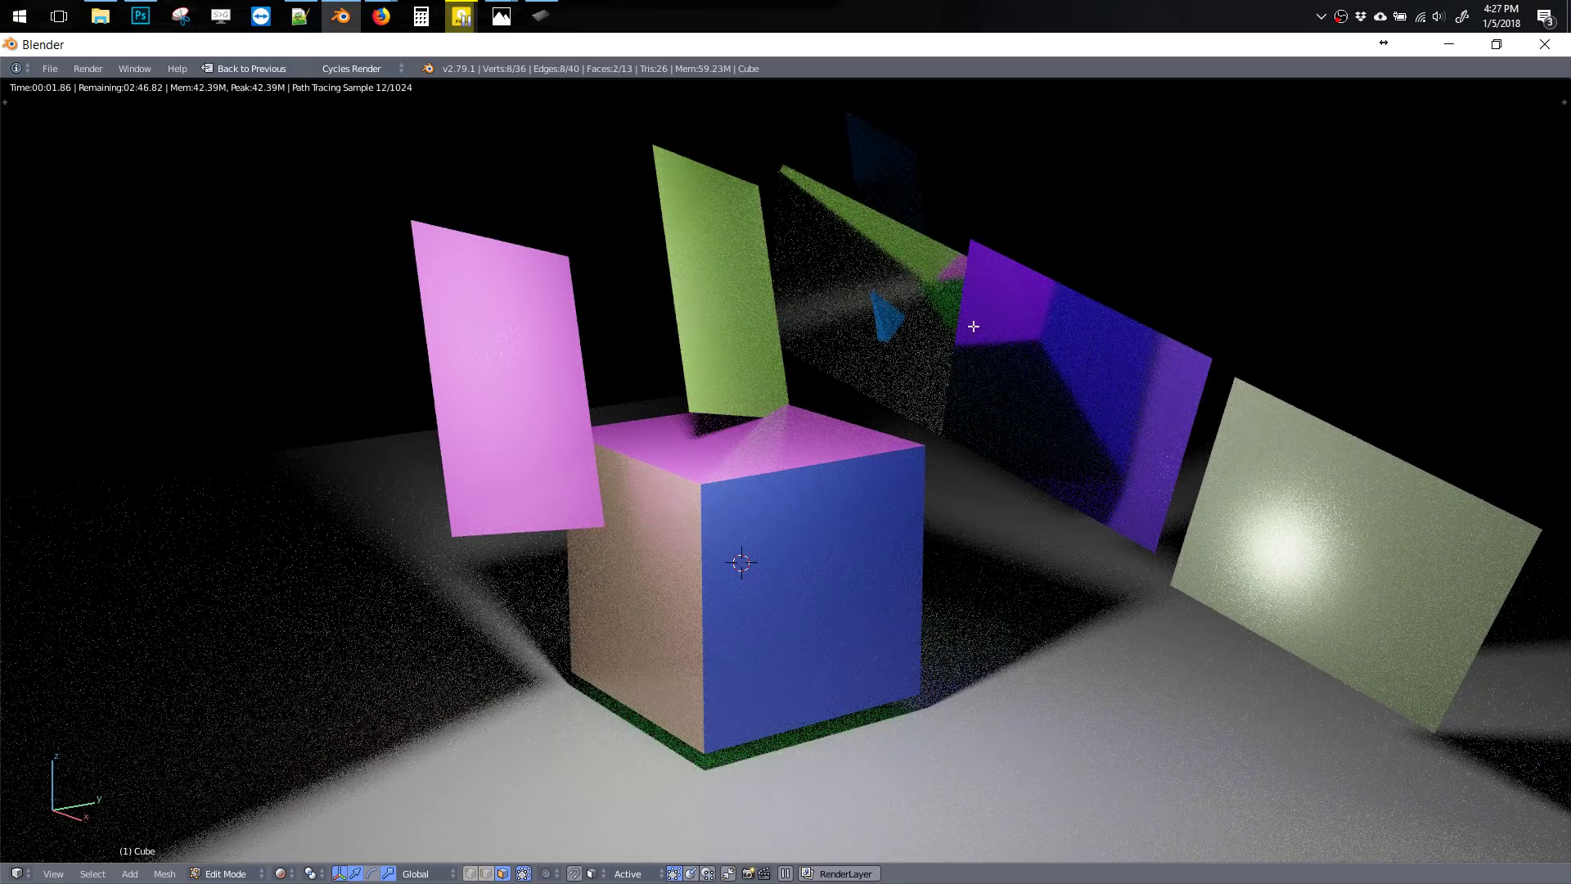
# Select more panel faces and swap their Glossy_V.001 slot to the Glass_V material
pyautogui.keyDown('shift'); pyautogui.rightClick(1262, 521); pyautogui.keyUp('shift')
pyautogui.hotkey('shift', 'q')
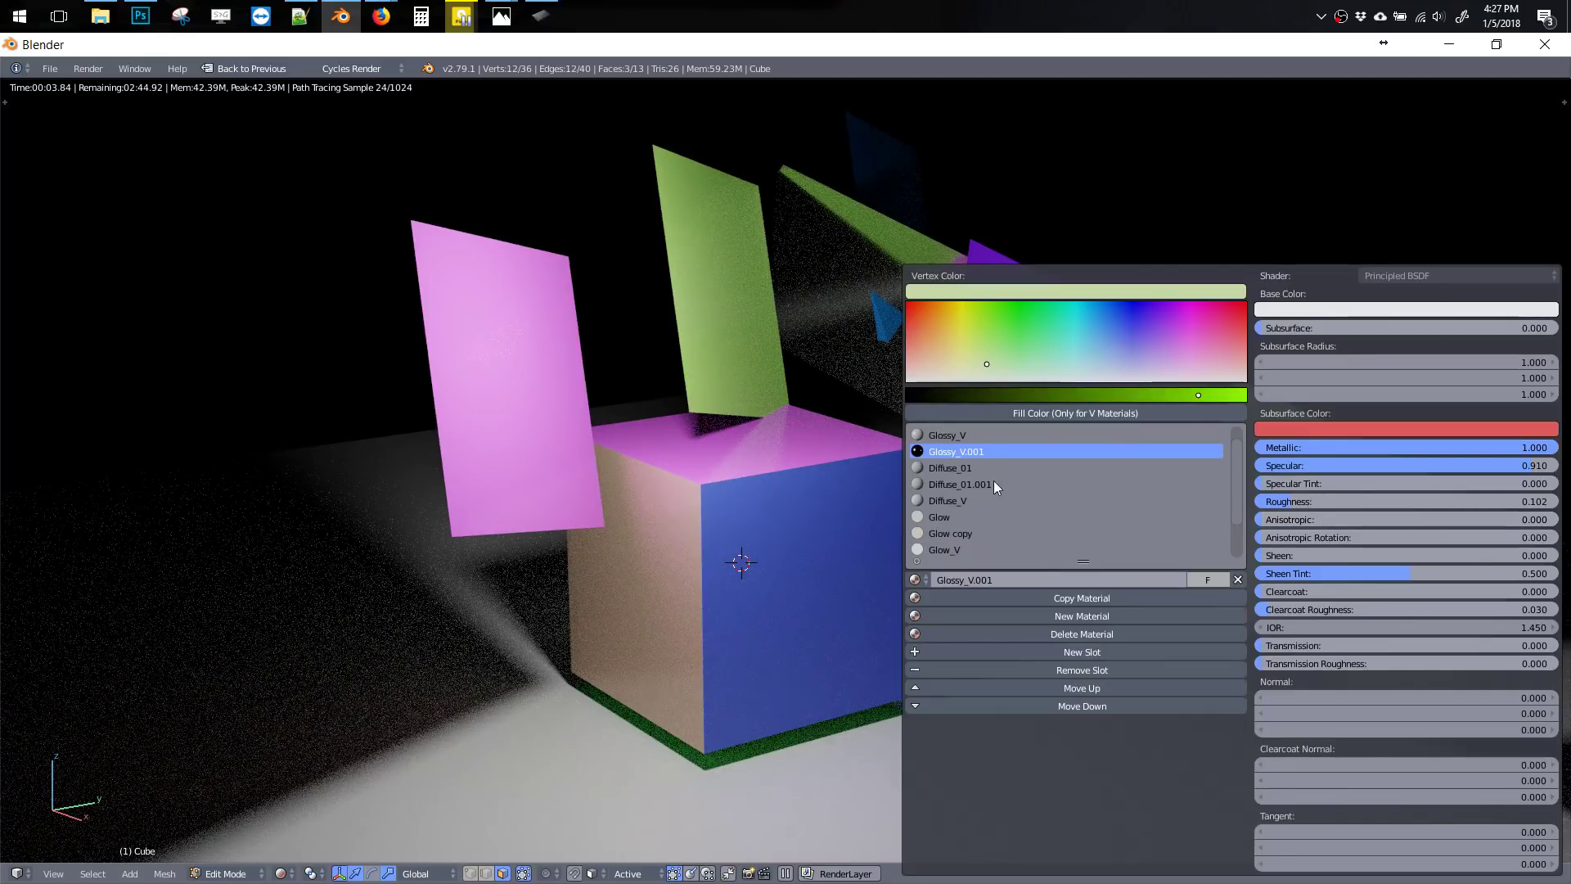
pyautogui.scroll(1, 1235, 536)
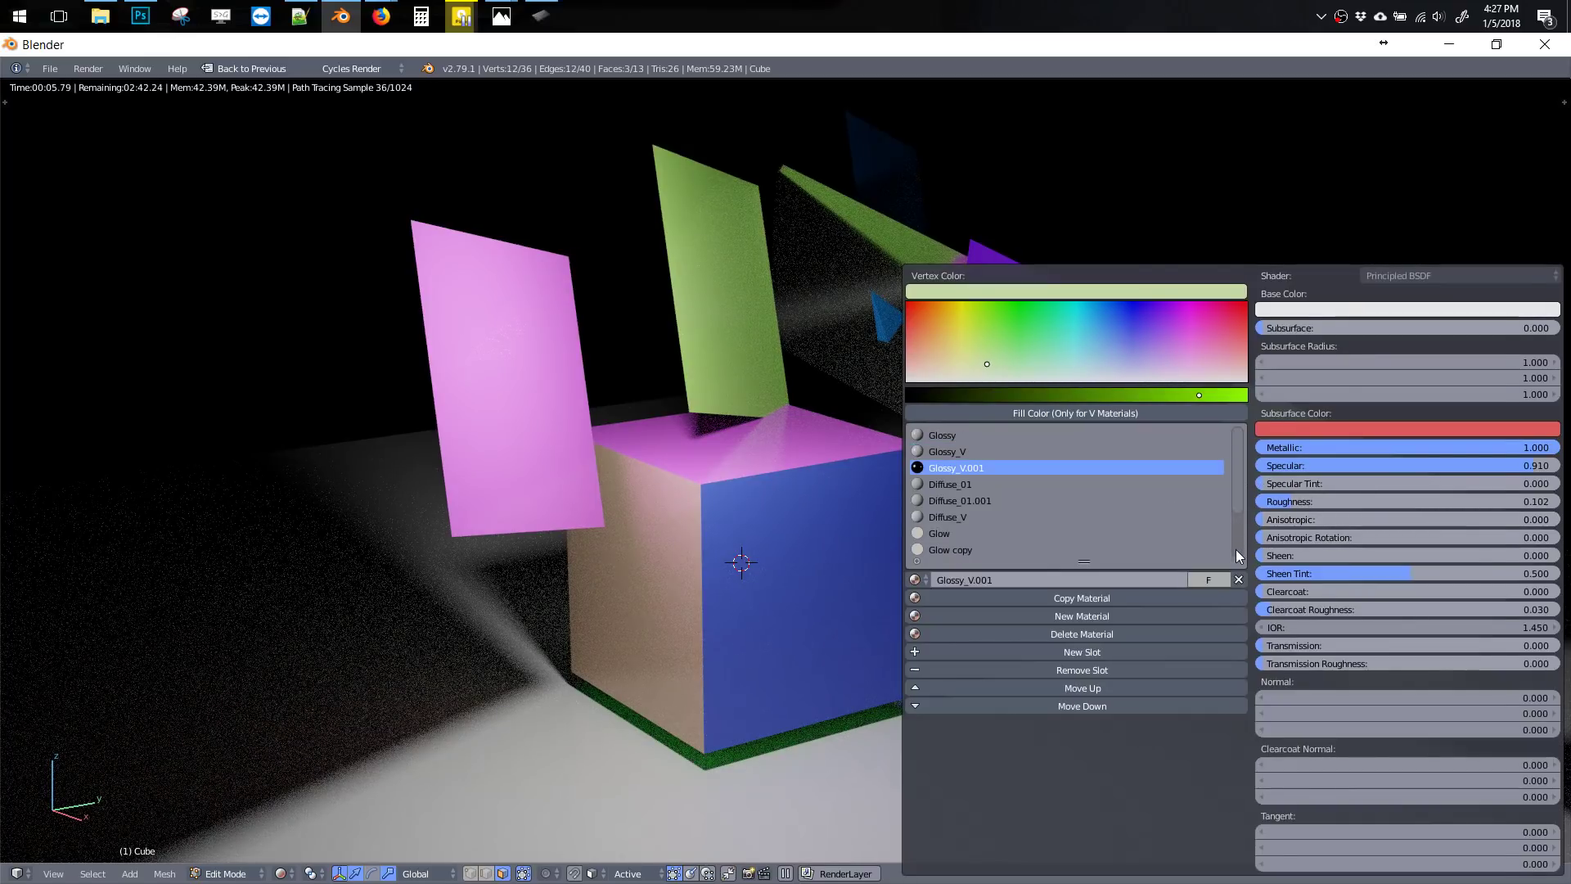
pyautogui.scroll(-4, 1239, 526)
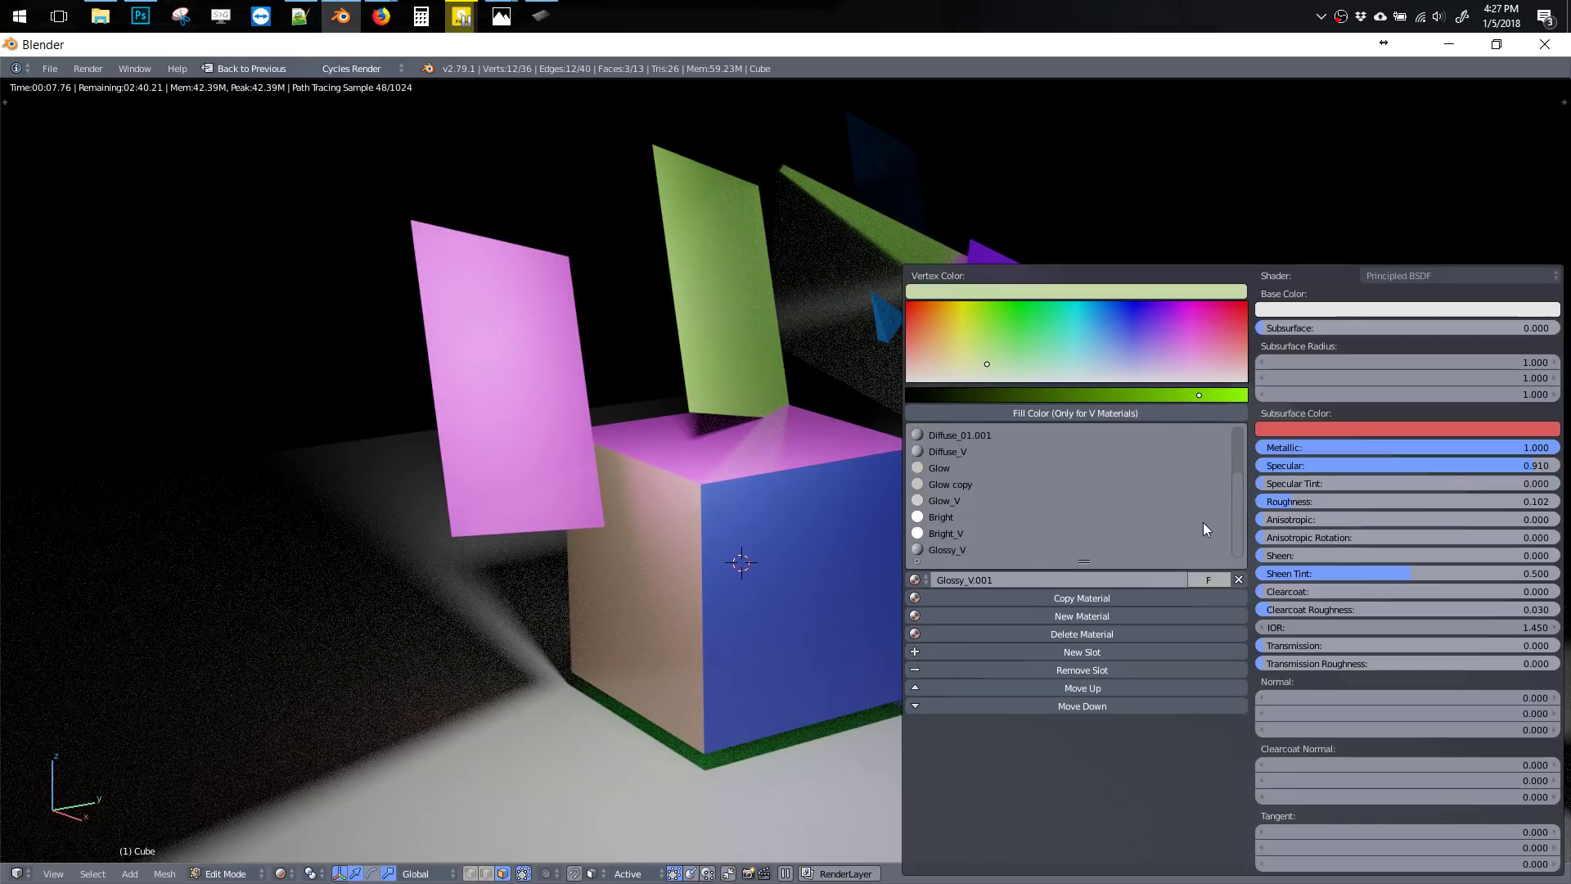
pyautogui.scroll(2, 1236, 514)
pyautogui.scroll(2, 1234, 491)
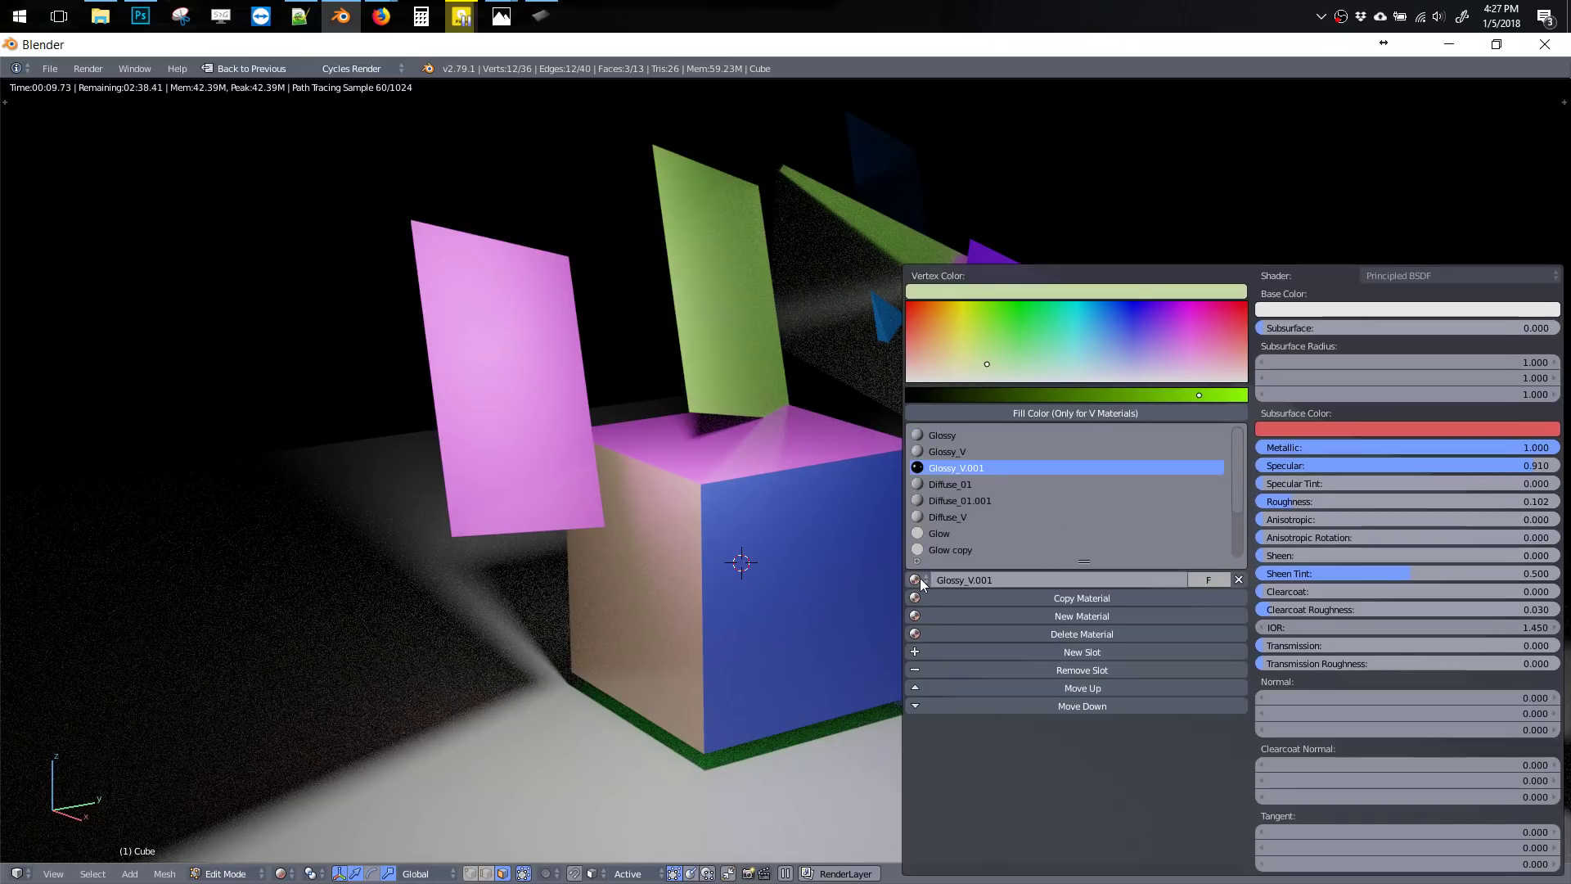
pyautogui.click(916, 580)
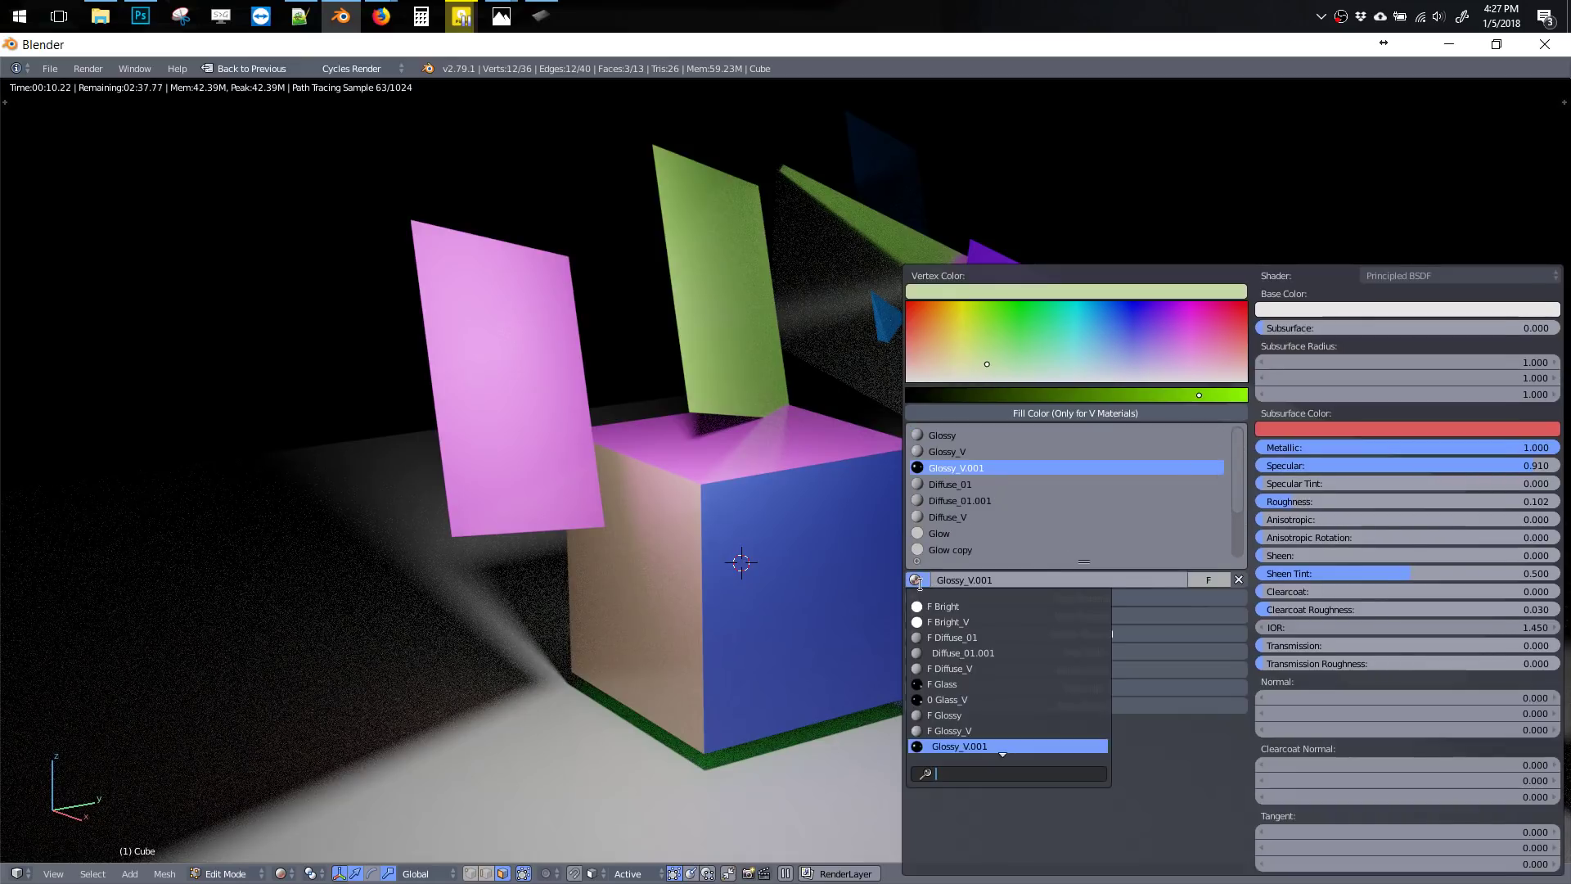
pyautogui.click(949, 698)
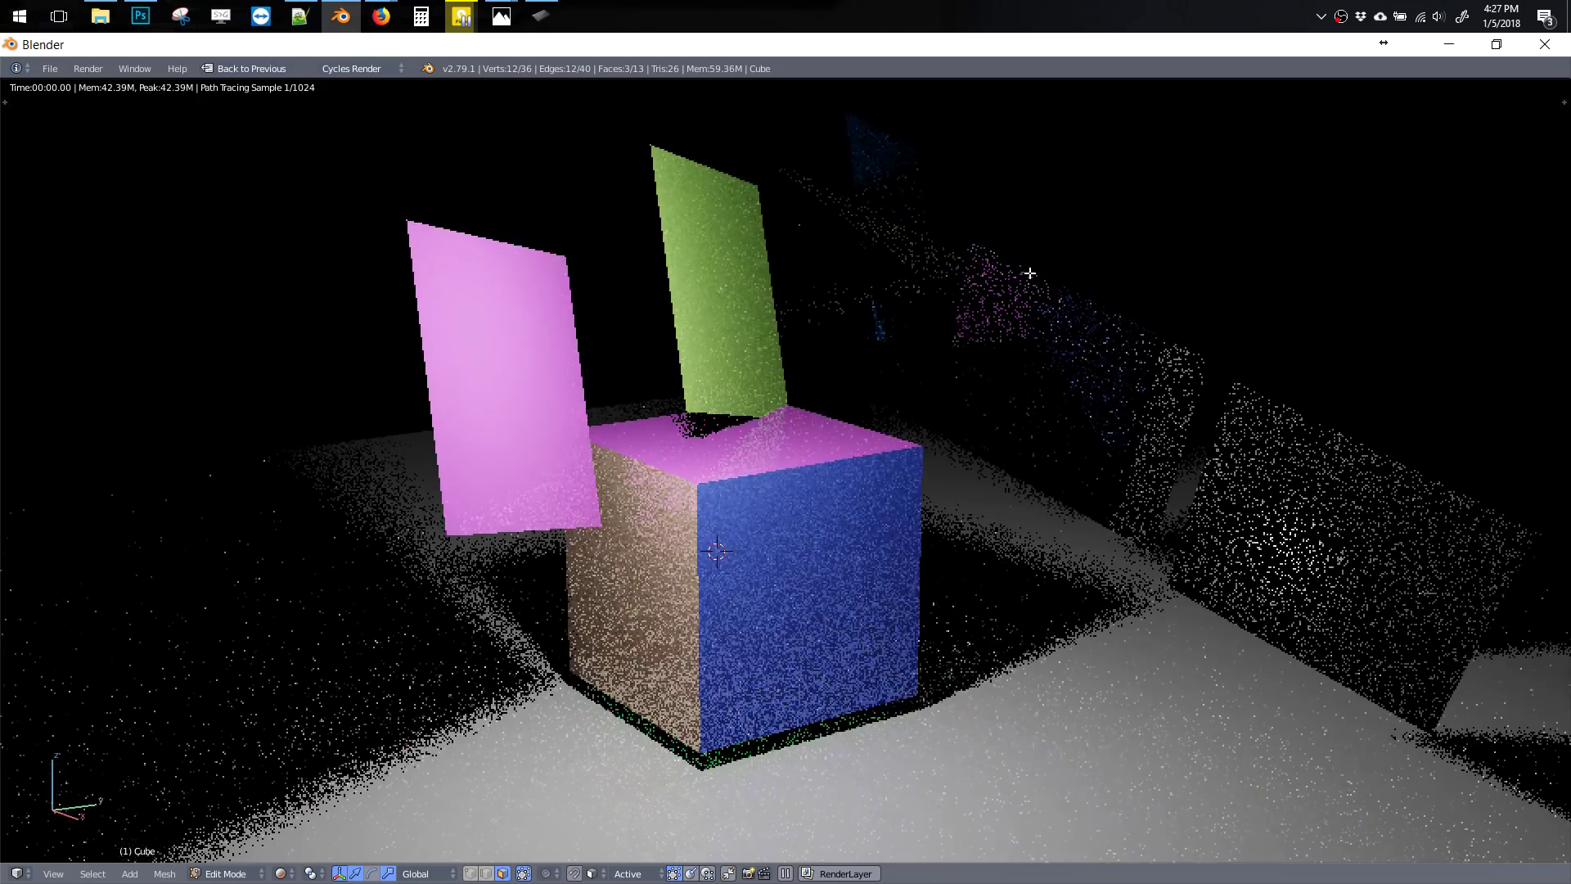
# Extrude and offset the box faces, then move the whole connected box part back
pyautogui.moveTo(1035, 239); pyautogui.dragTo(1030, 300, button='middle')
pyautogui.press('e')
pyautogui.hotkey('alt', 's')
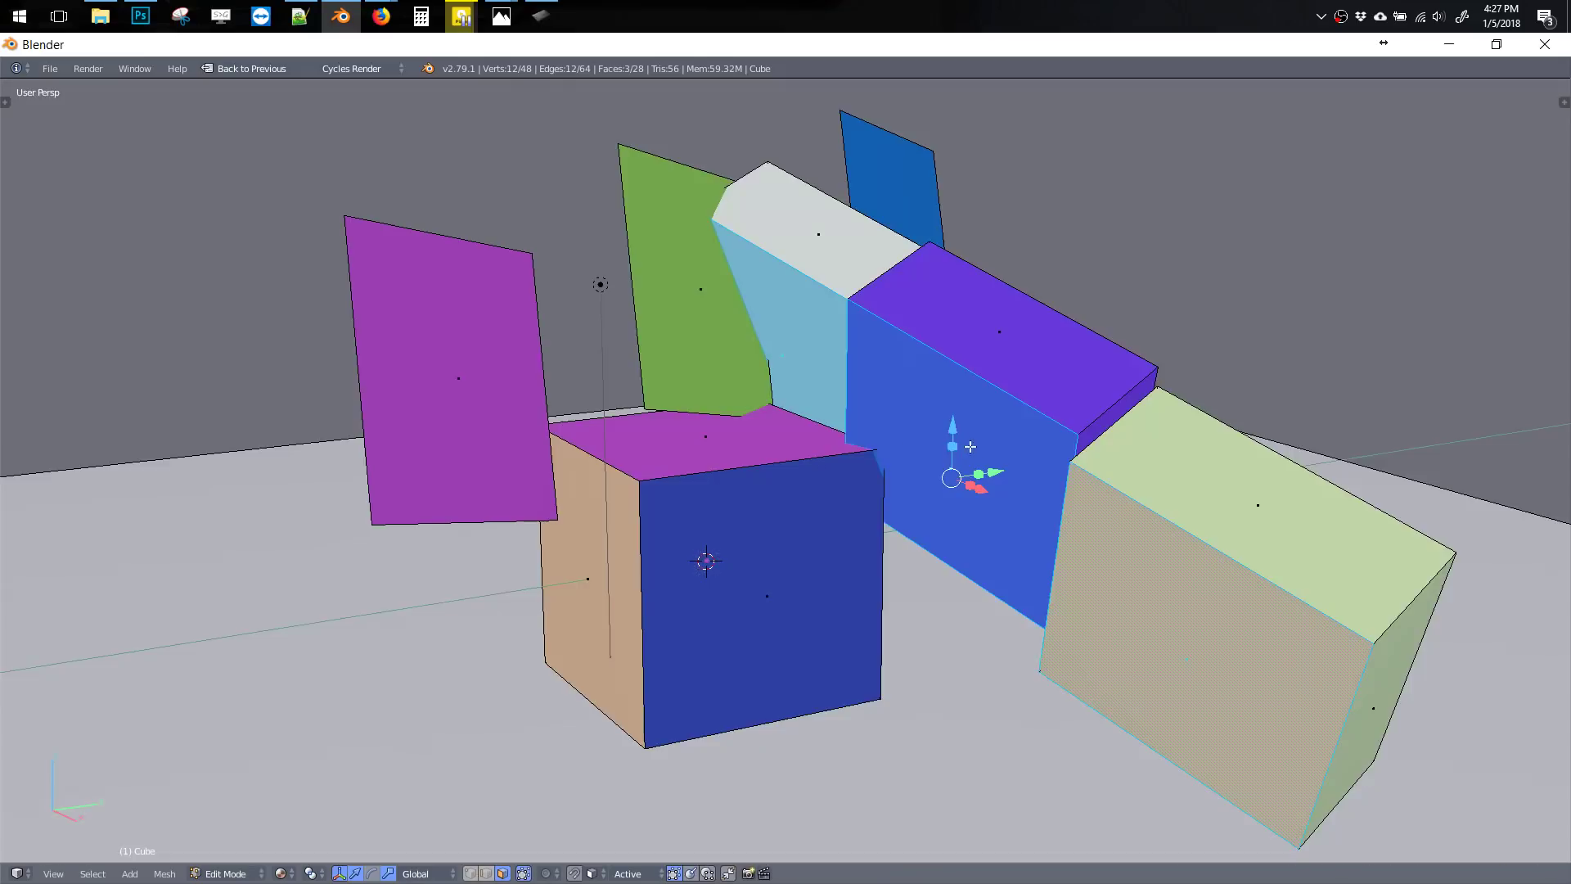
pyautogui.hotkey('ctrl', 'l')
pyautogui.press('g')
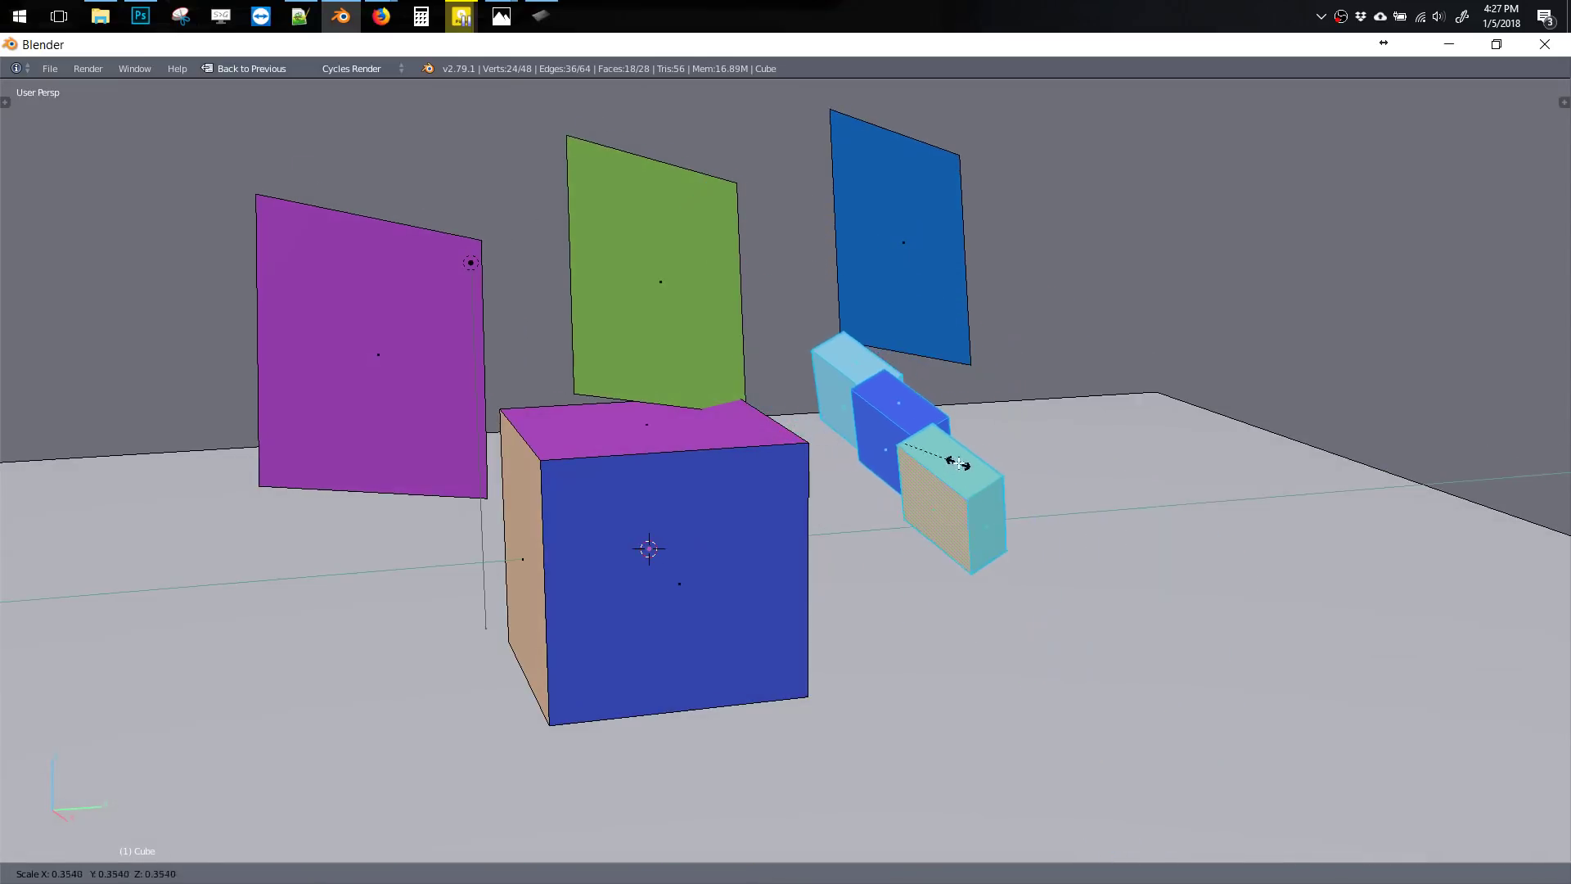
pyautogui.click(936, 378)
pyautogui.moveTo(937, 378); pyautogui.dragTo(650, 392, button='middle')
pyautogui.scroll(-5, 859, 381)
# Duplicate the lamp to the right side of the scene and preview with Rendered shading
pyautogui.press('Tab')
pyautogui.rightClick(671, 402)
pyautogui.hotkey('shift', 'd')
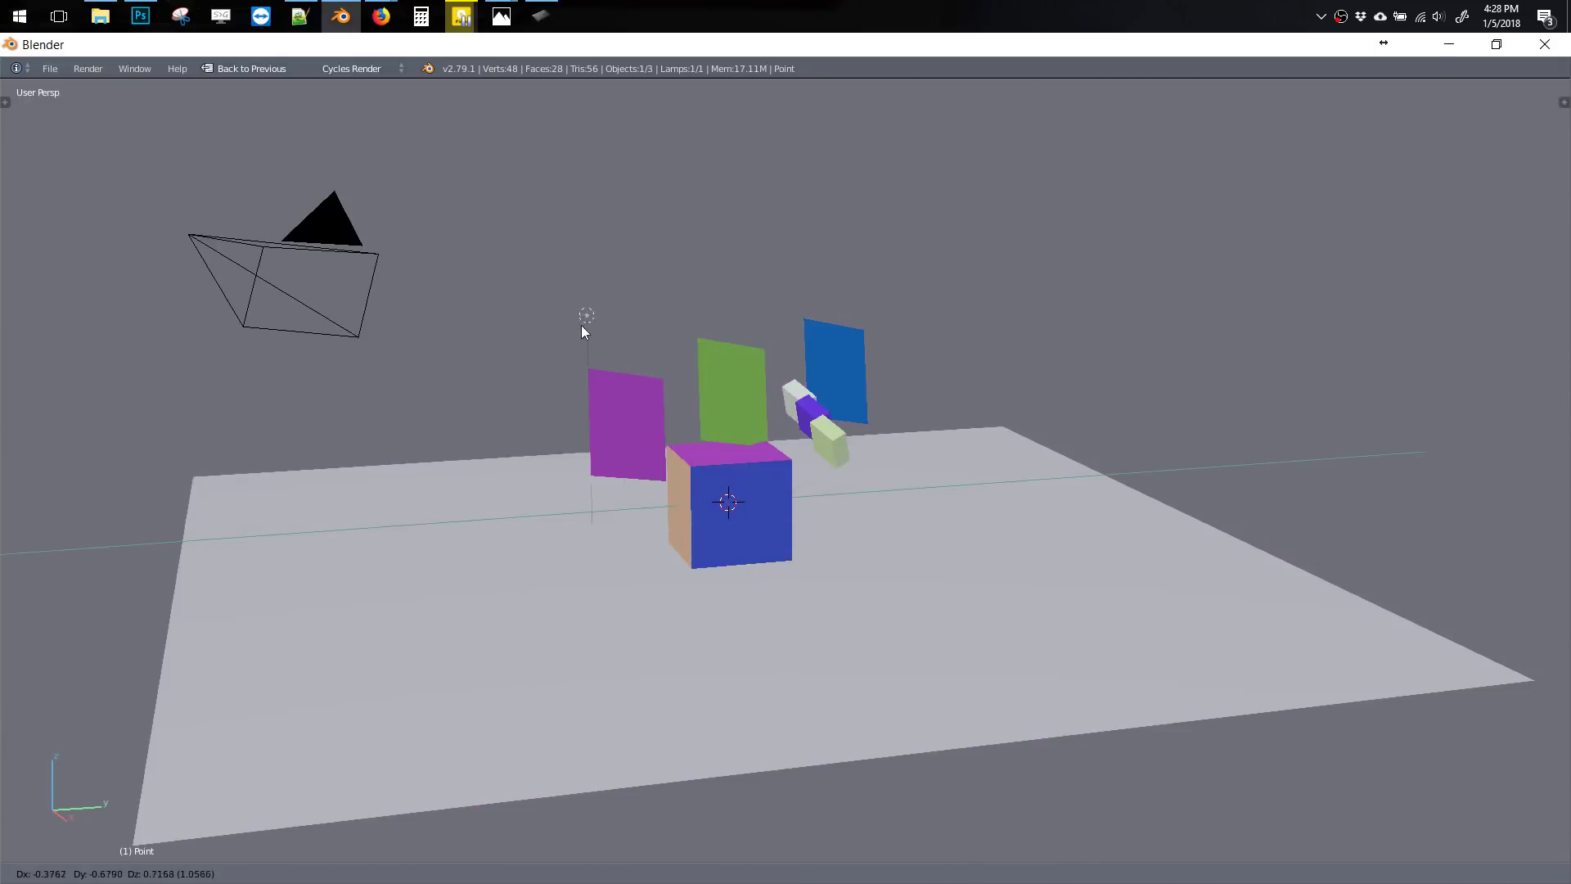
pyautogui.click(951, 329)
pyautogui.moveTo(825, 385); pyautogui.dragTo(869, 398, button='middle')
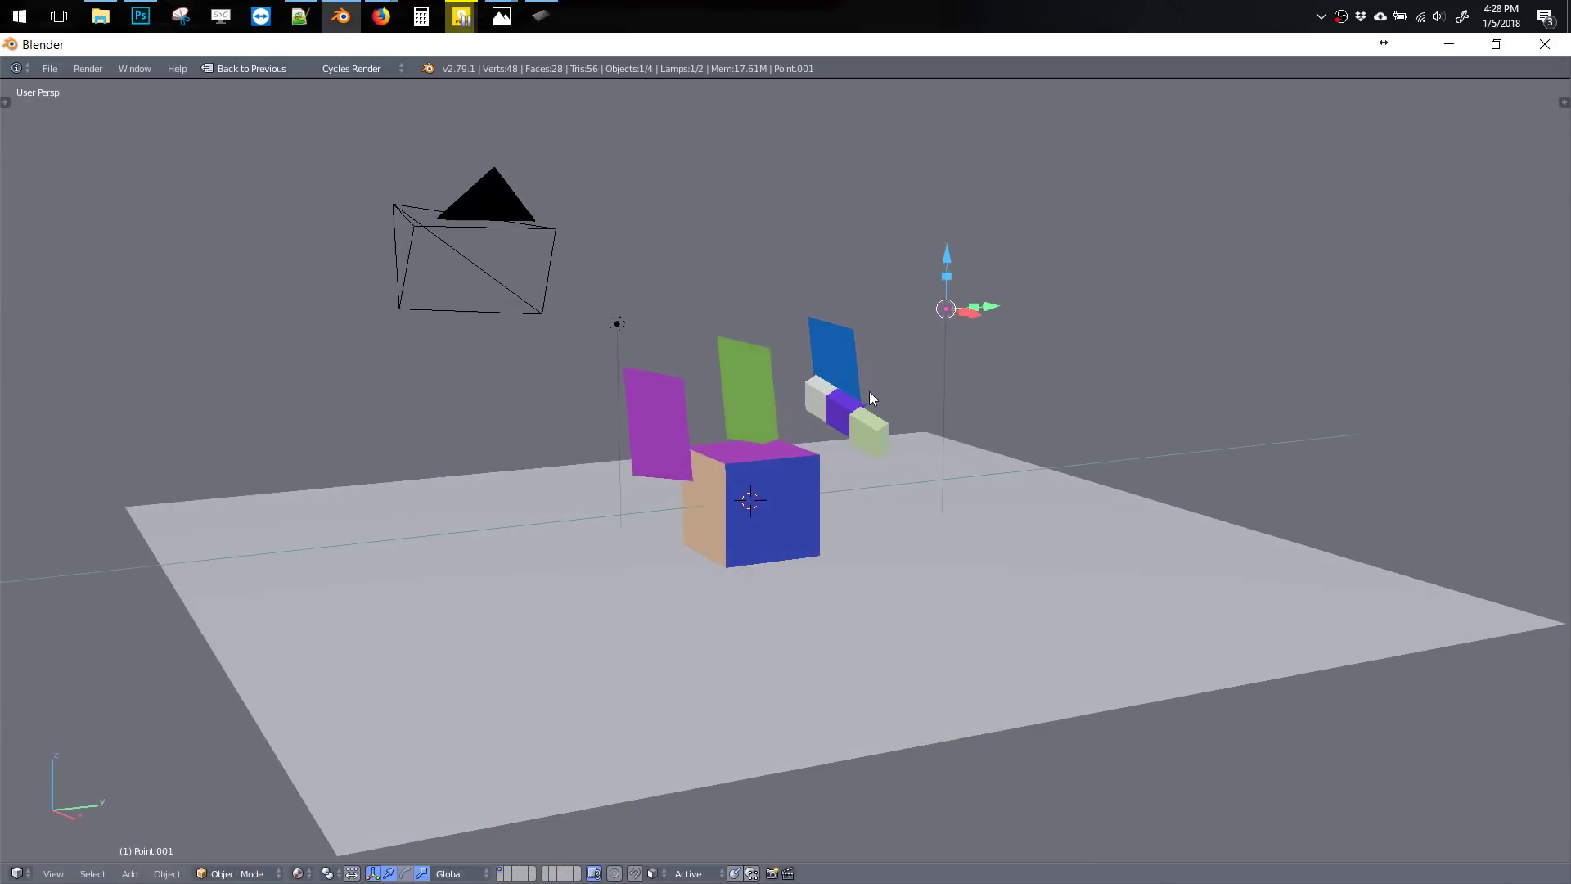
pyautogui.rightClick(824, 423)
pyautogui.press('z')
pyautogui.click(944, 432)
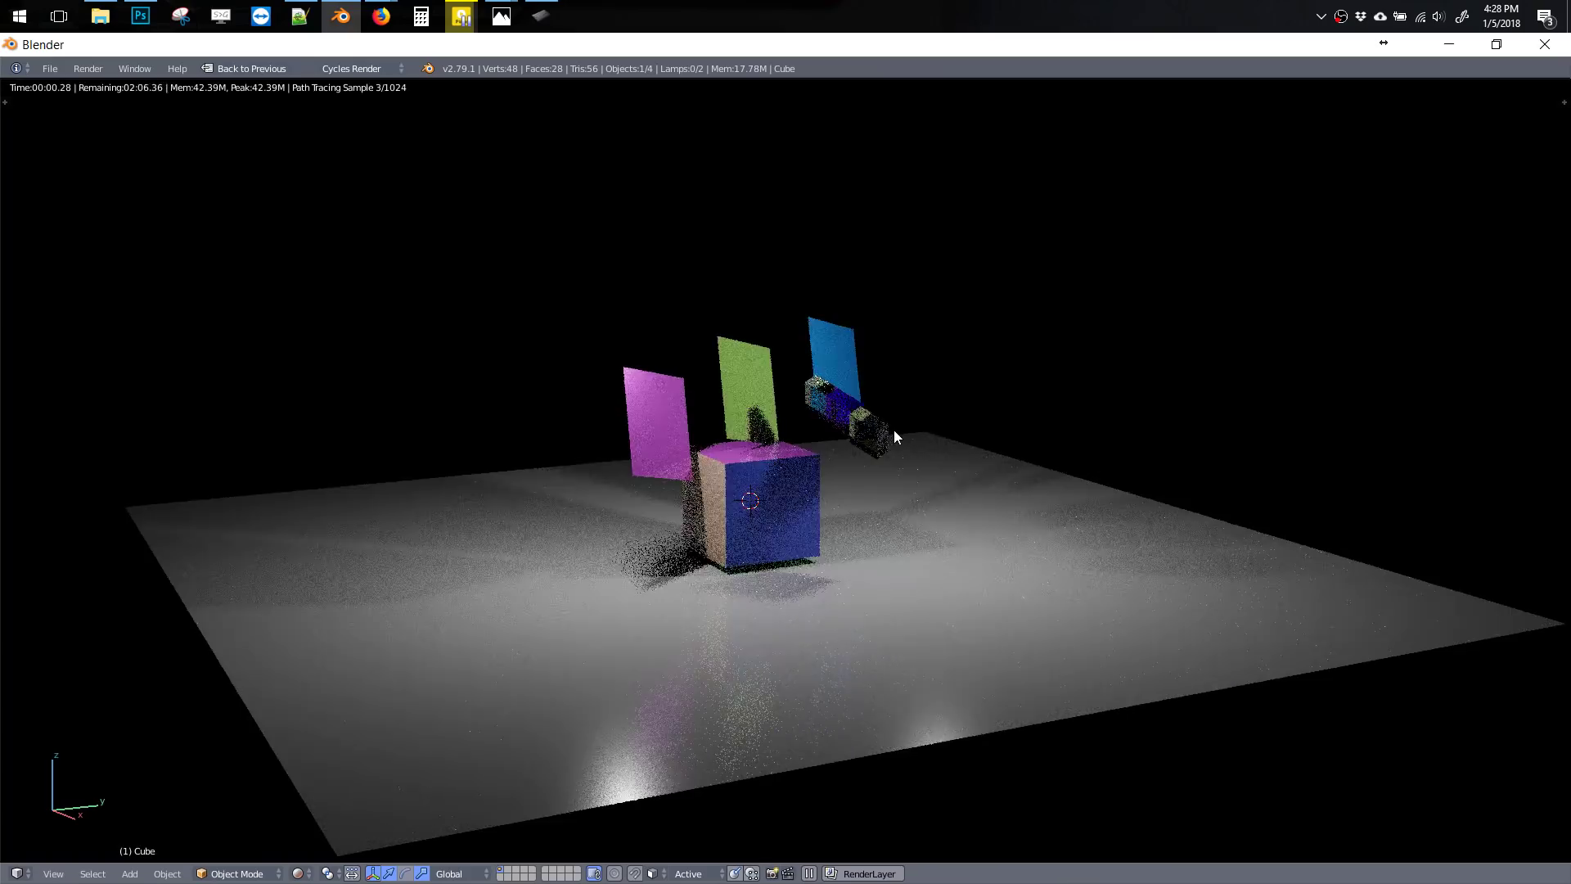
pyautogui.scroll(2, 883, 393)
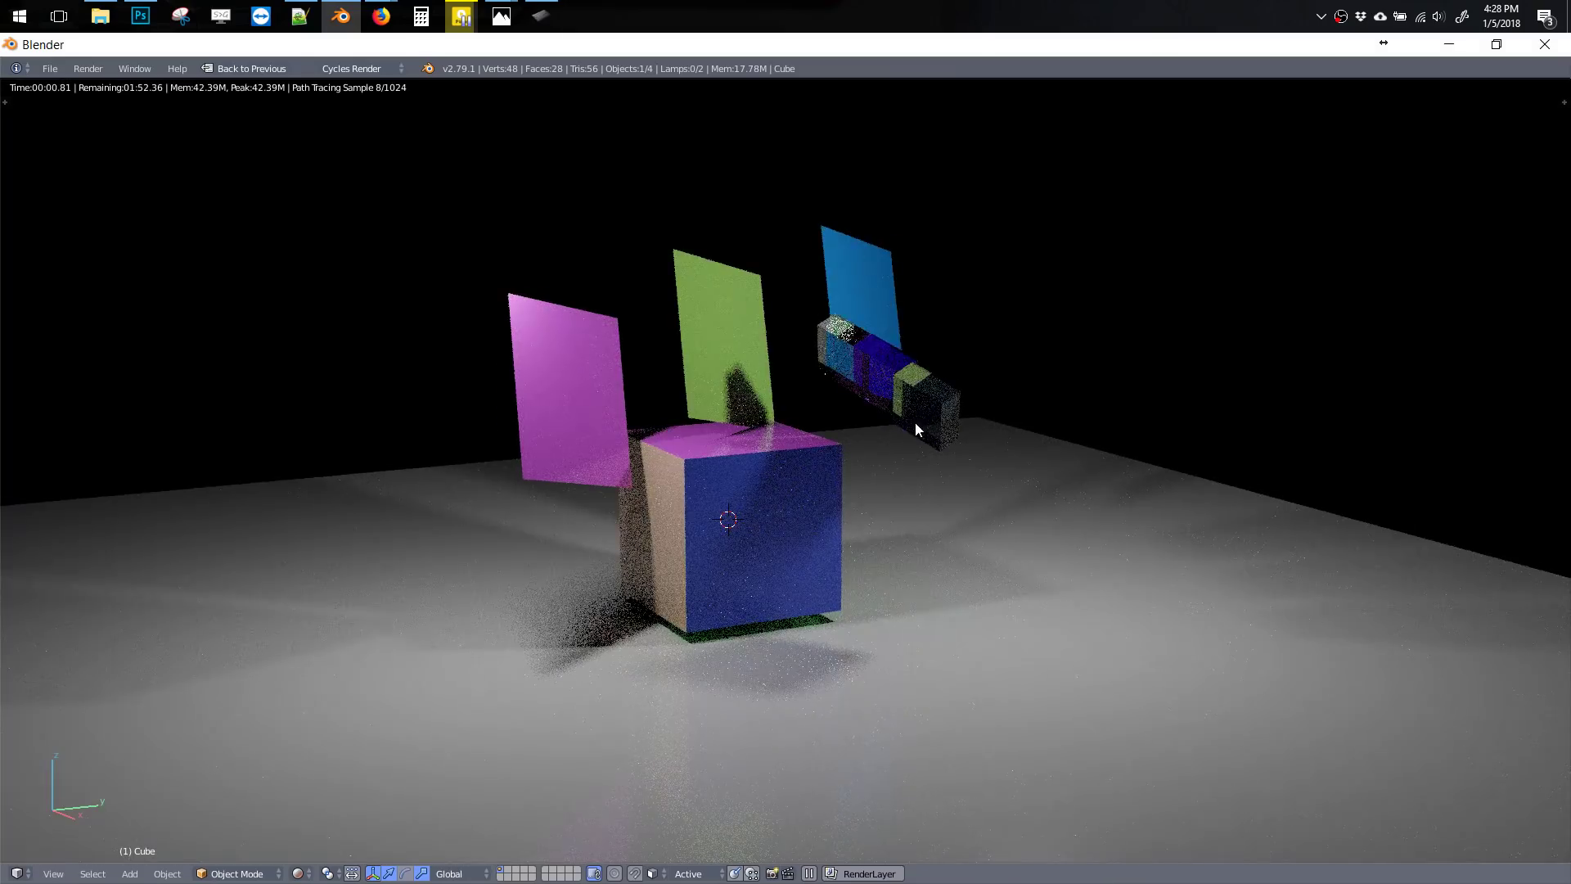
# Extrude the box's light-green end face outward into a separate small cube
pyautogui.hotkey('shift', 'z')
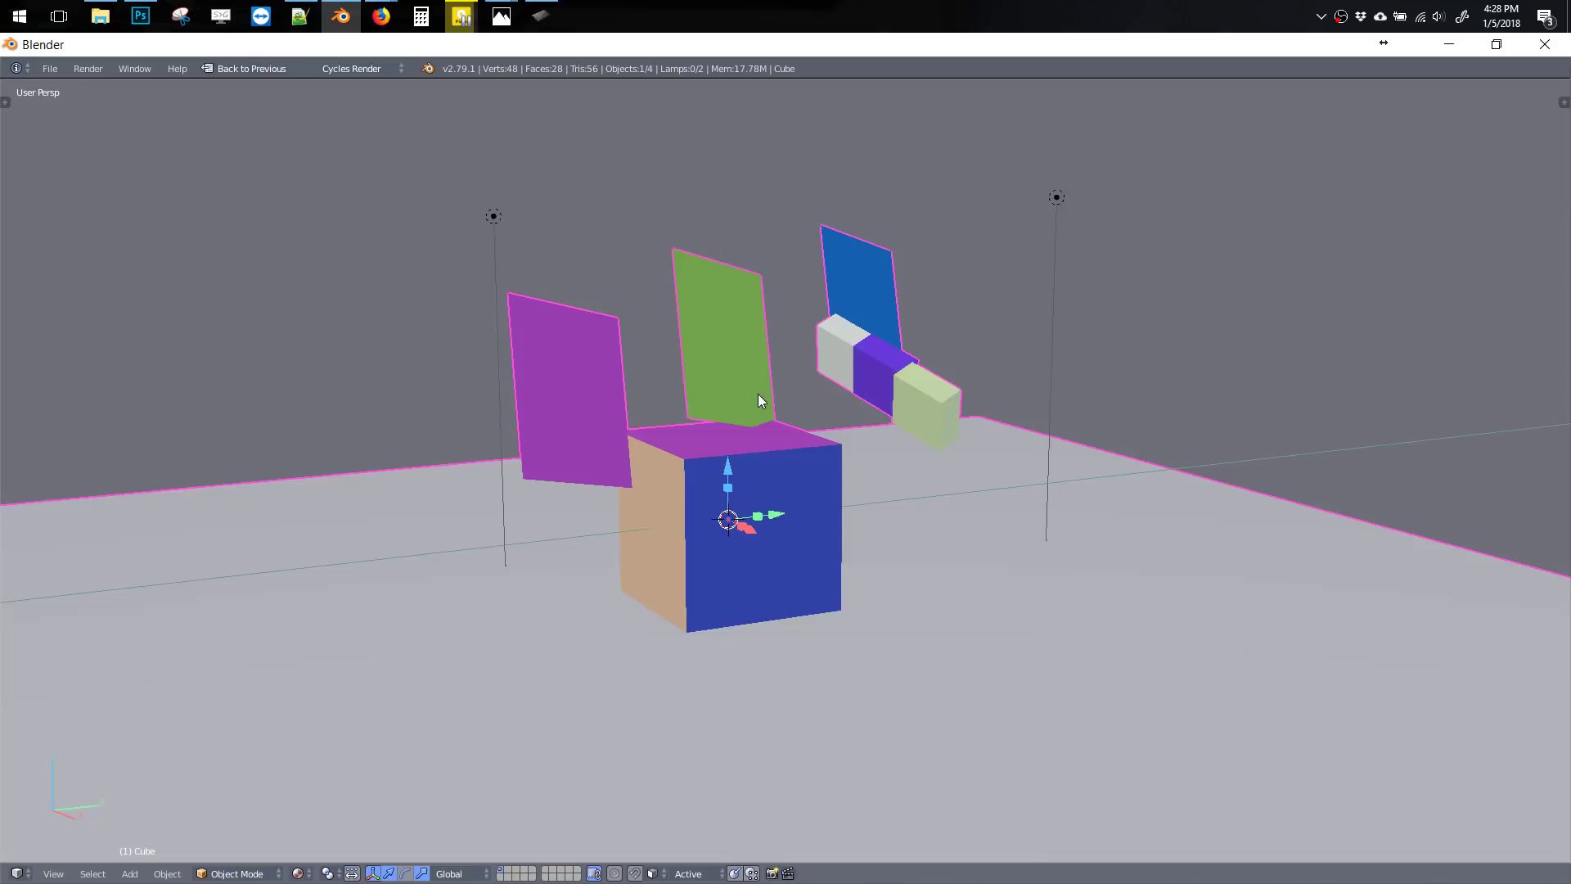
pyautogui.press('Tab')
pyautogui.rightClick(930, 412)
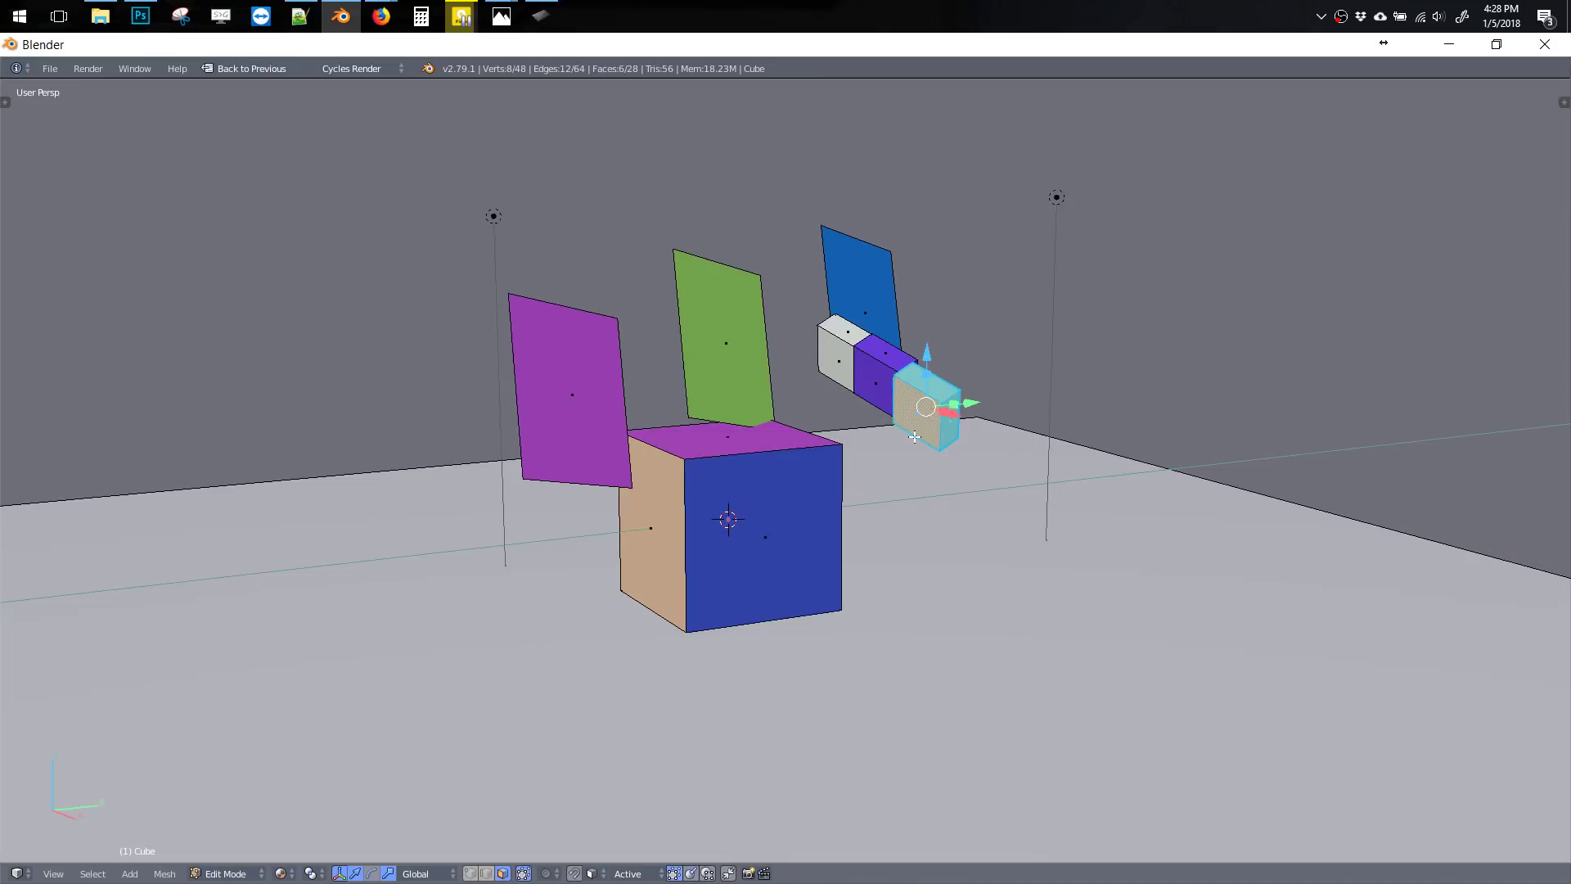
pyautogui.press('e')
pyautogui.click(1007, 442)
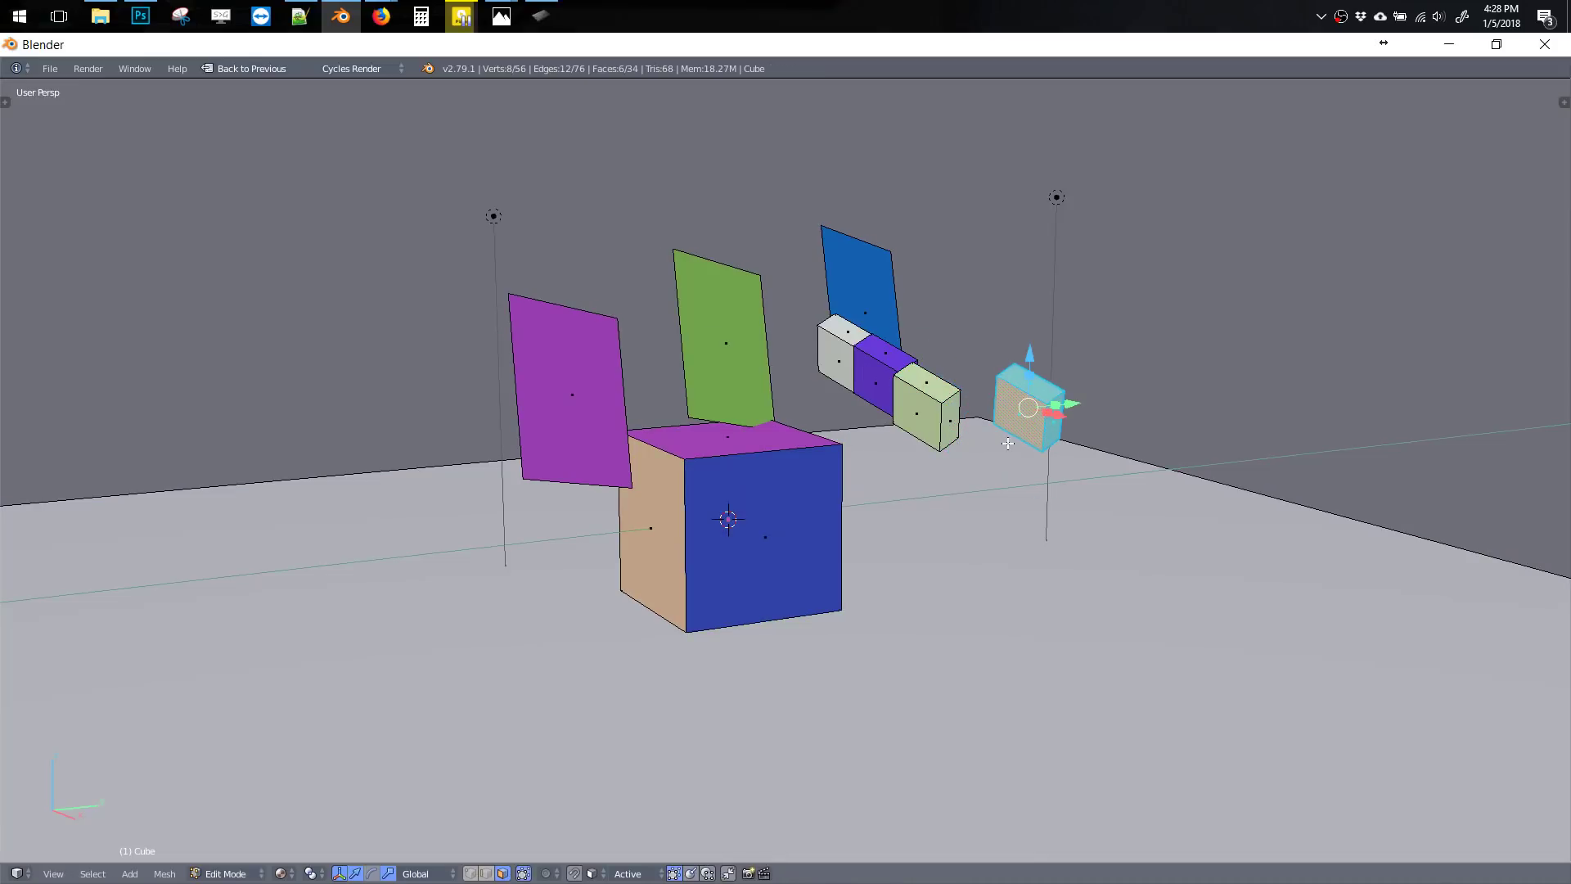
# Assign the Glow_V emission material to the new small cube
pyautogui.rightClick(1042, 385)
pyautogui.press('w')
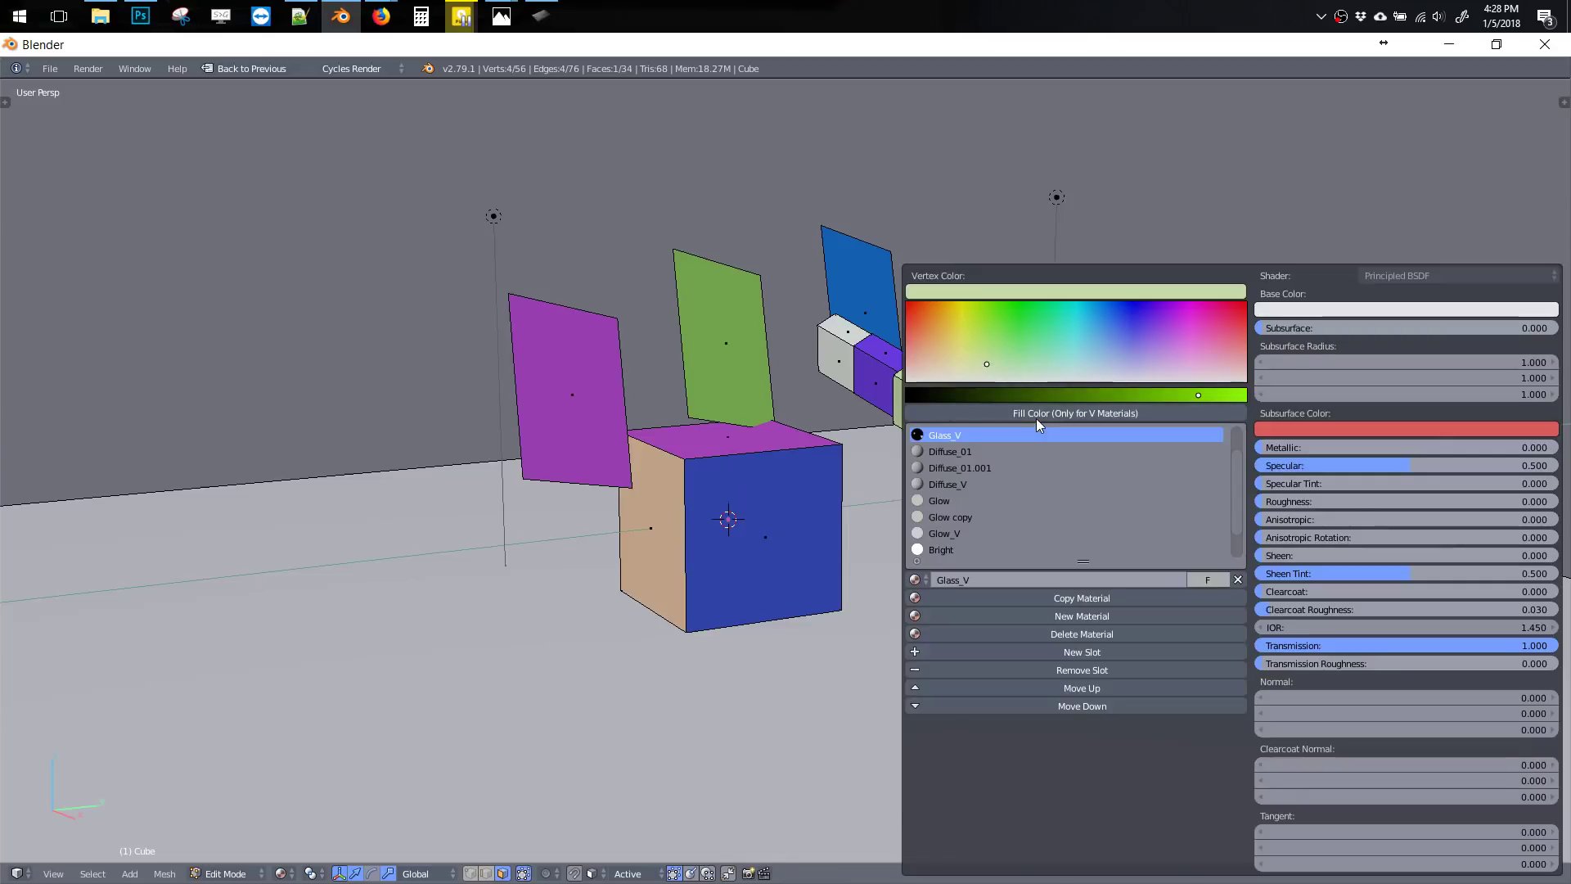
pyautogui.click(1031, 500)
pyautogui.scroll(2, 1027, 496)
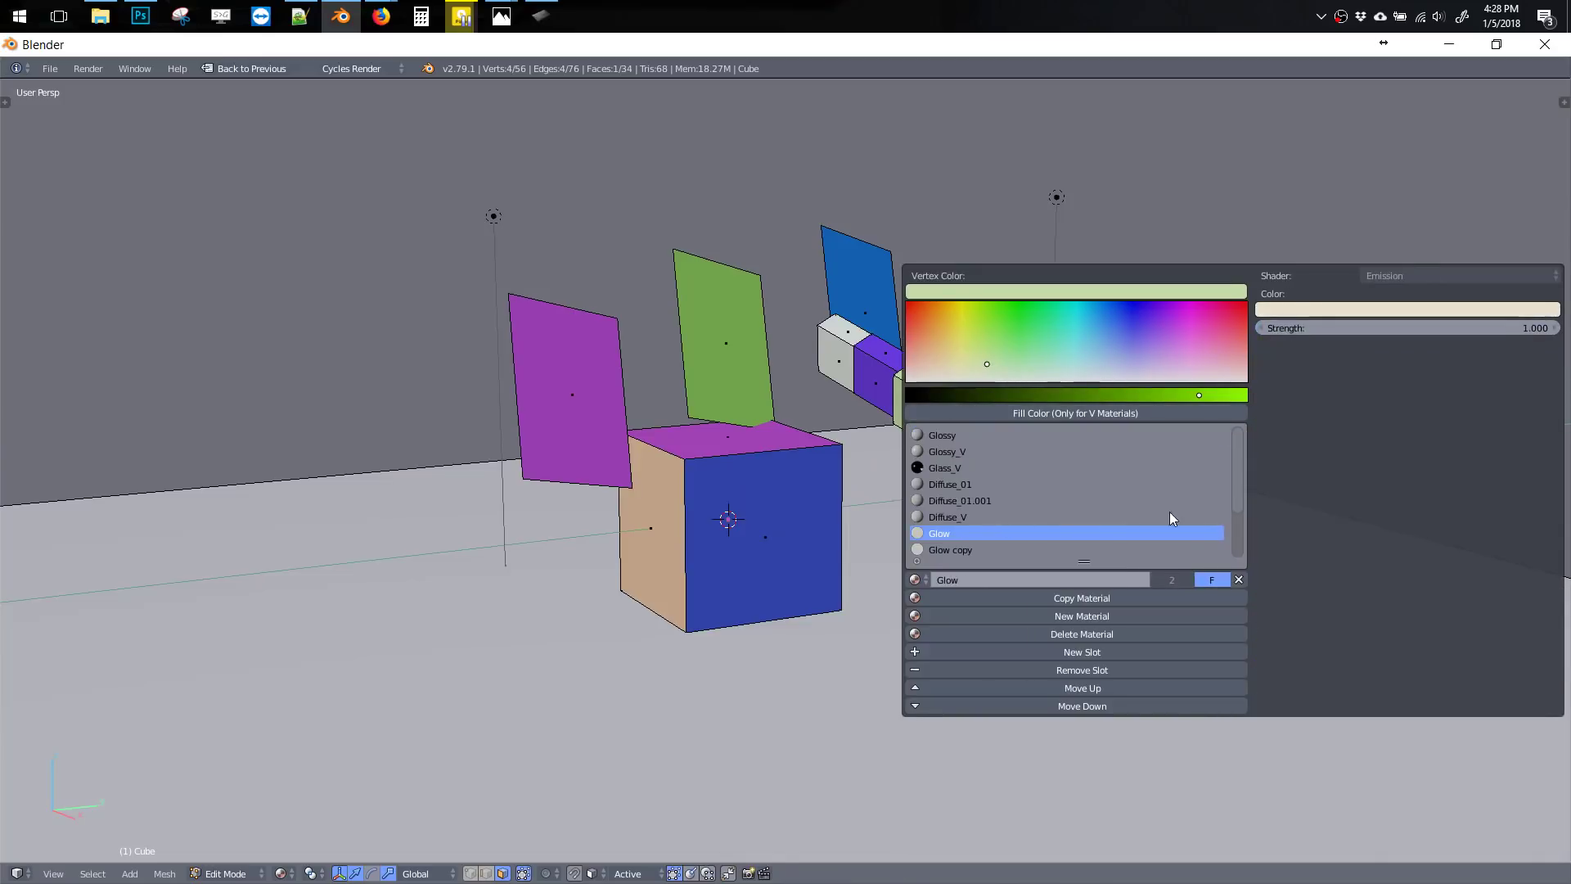
pyautogui.scroll(-2, 1240, 502)
pyautogui.click(1073, 499)
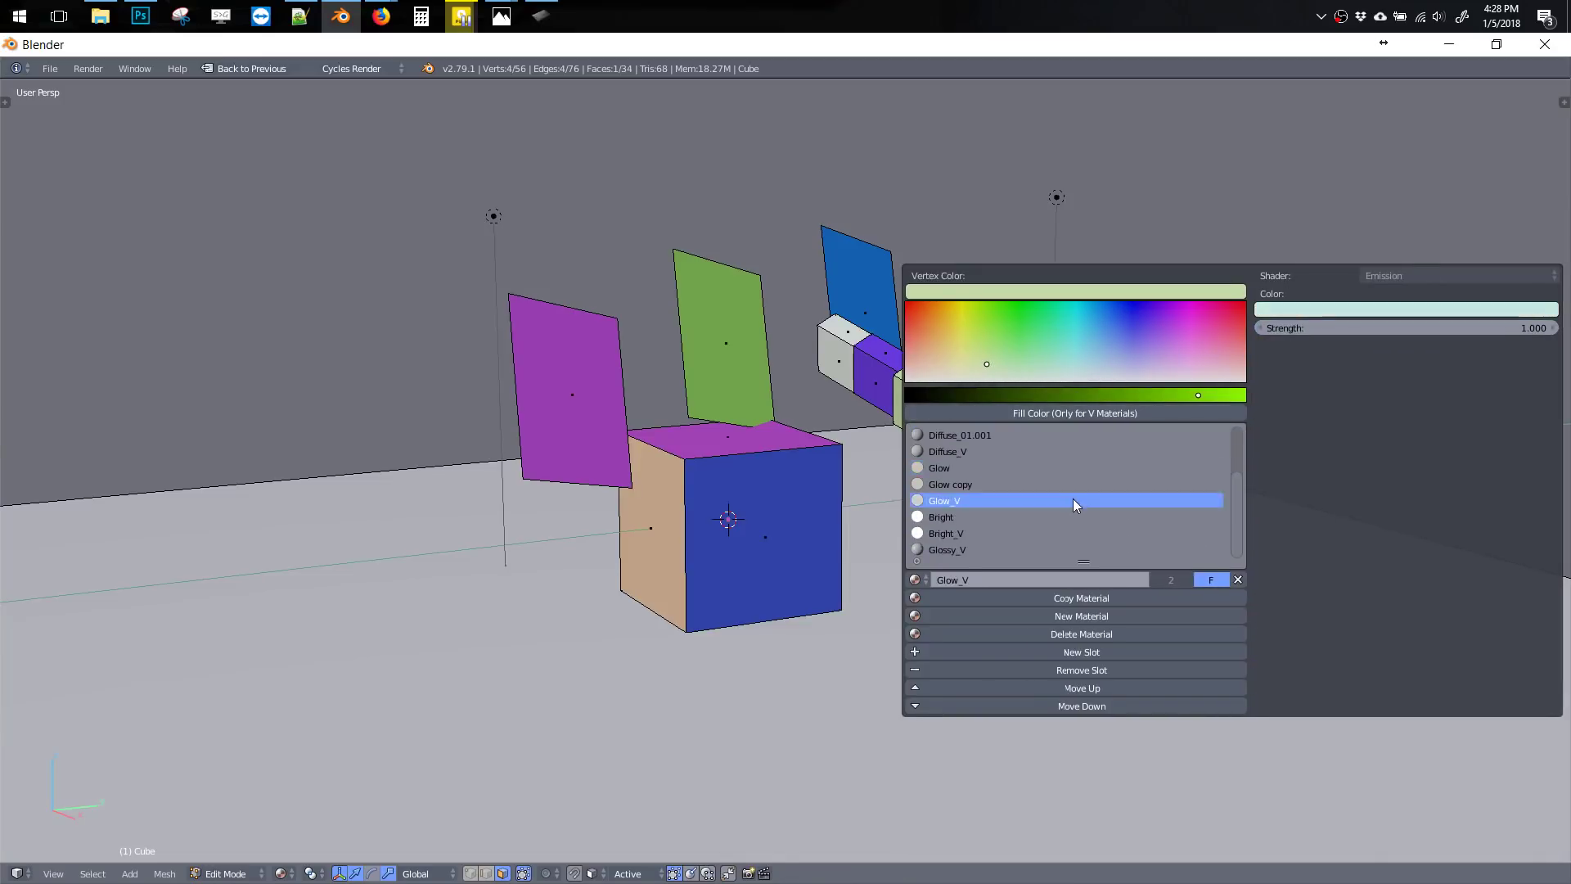
pyautogui.click(1009, 414)
pyautogui.rightClick(1024, 411)
pyautogui.moveTo(1025, 411)
pyautogui.mouseDown(button='middle')
pyautogui.moveTo(1080, 418)
pyautogui.moveTo(1063, 388)
pyautogui.moveTo(1003, 405)
pyautogui.mouseUp(button='middle')
pyautogui.hotkey('shift', 'z')
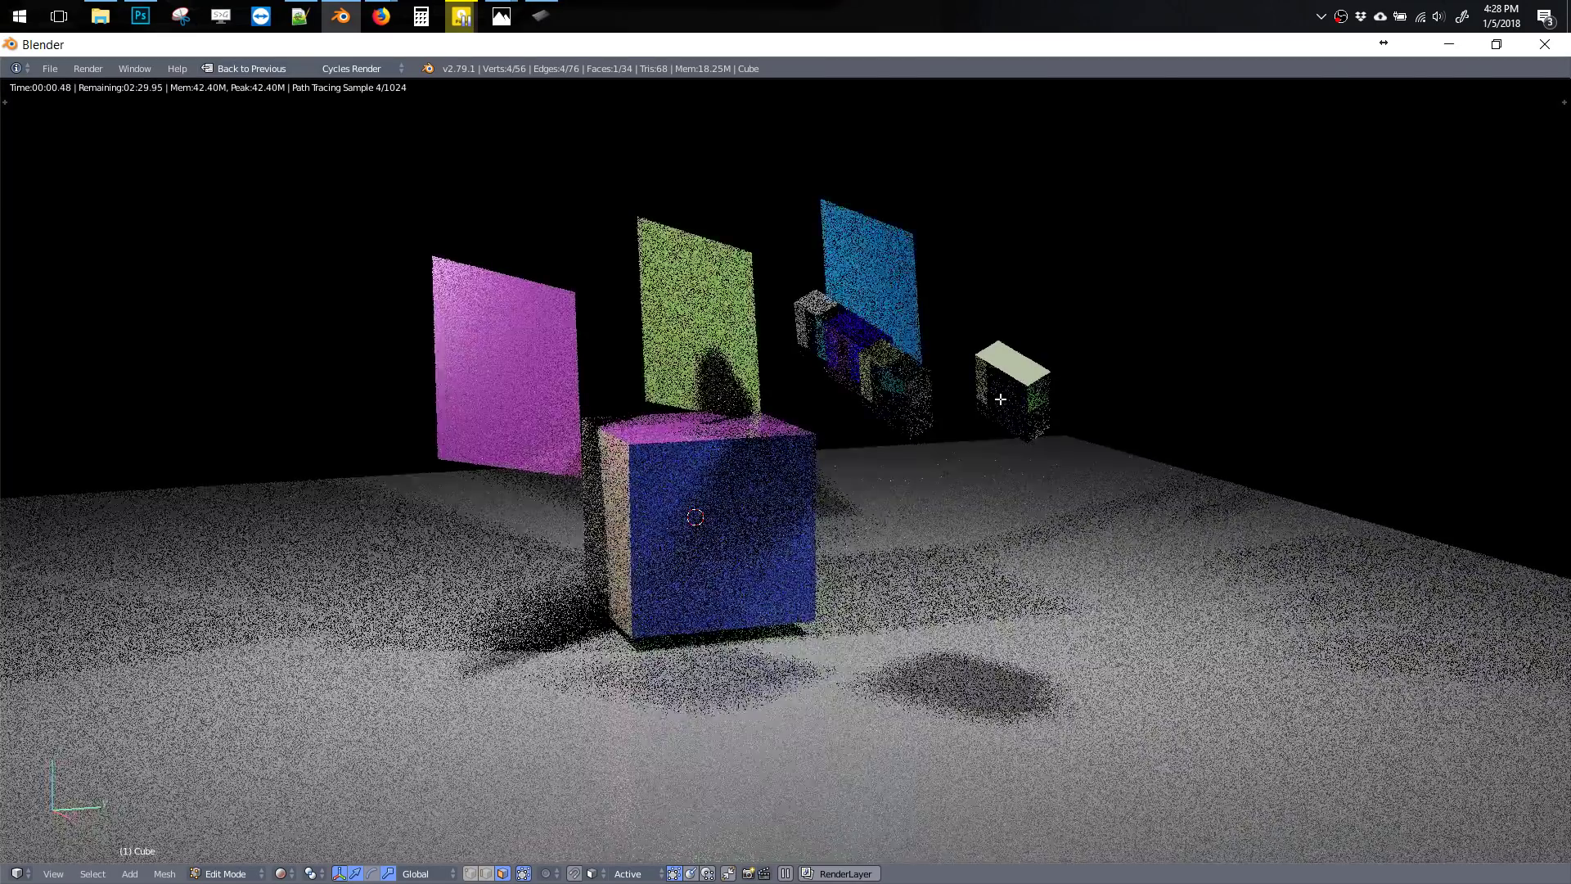
# Fill the small cube's faces with pale green, then a cyan vertex colour over the whole cube
pyautogui.press('w')
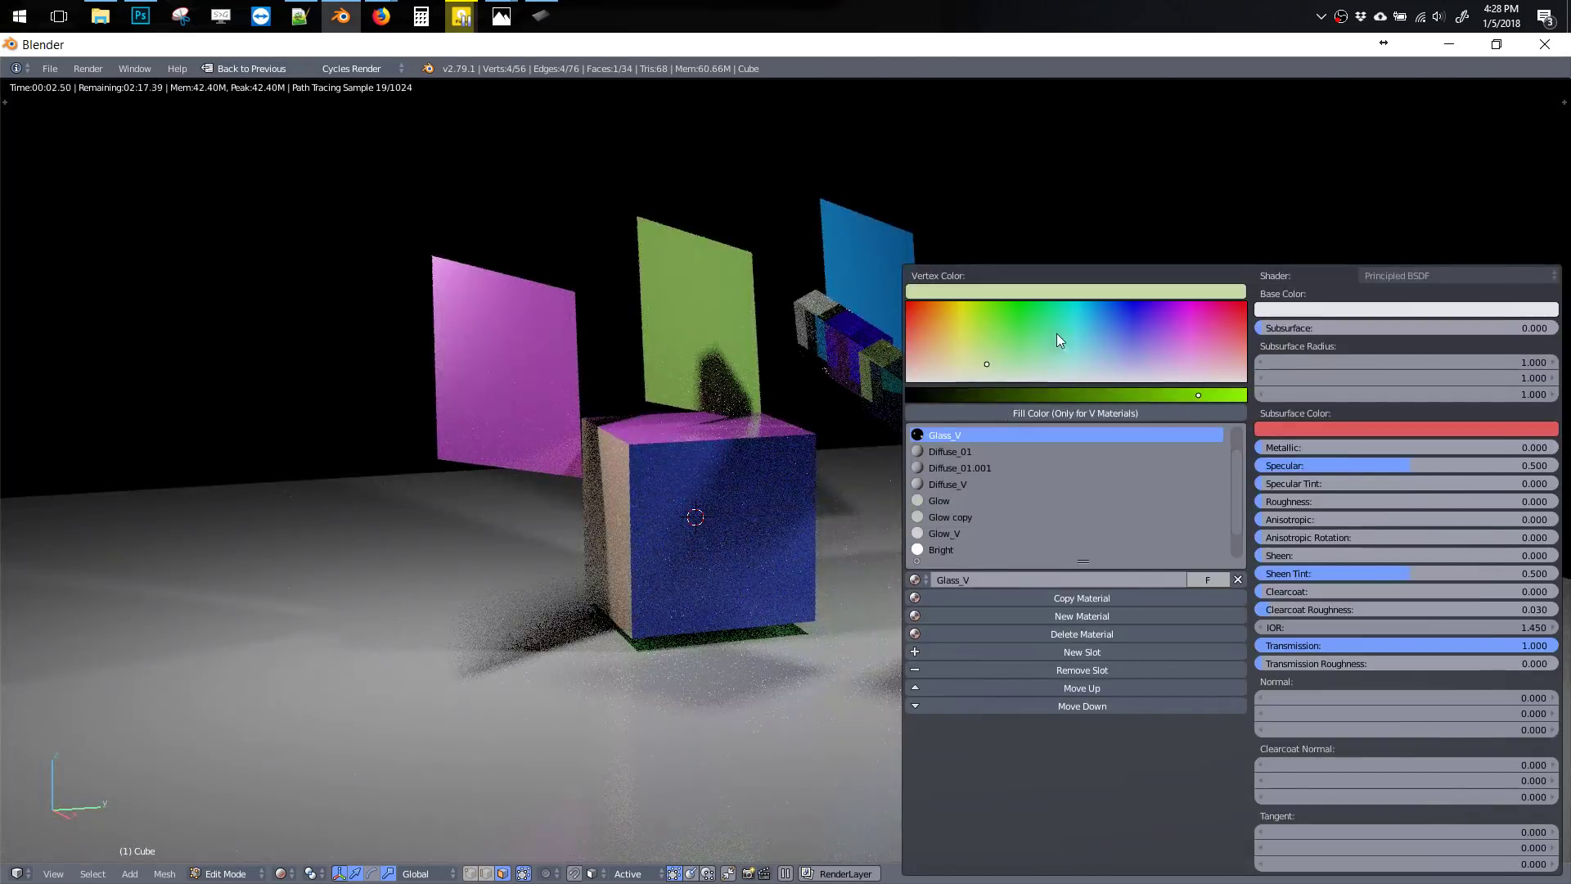
pyautogui.click(1050, 412)
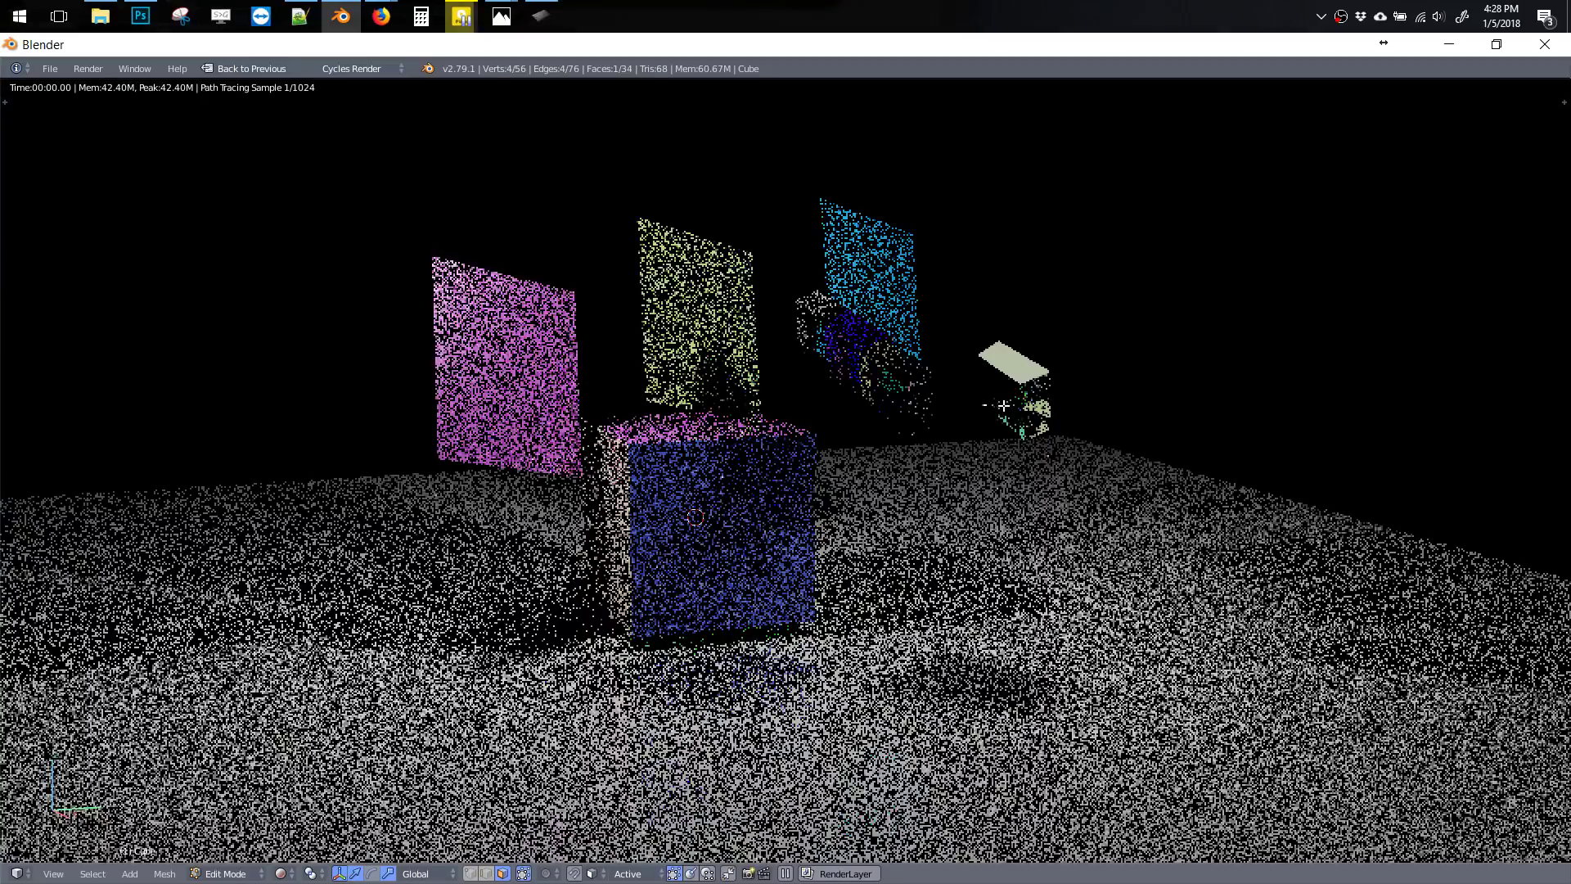
pyautogui.press('w')
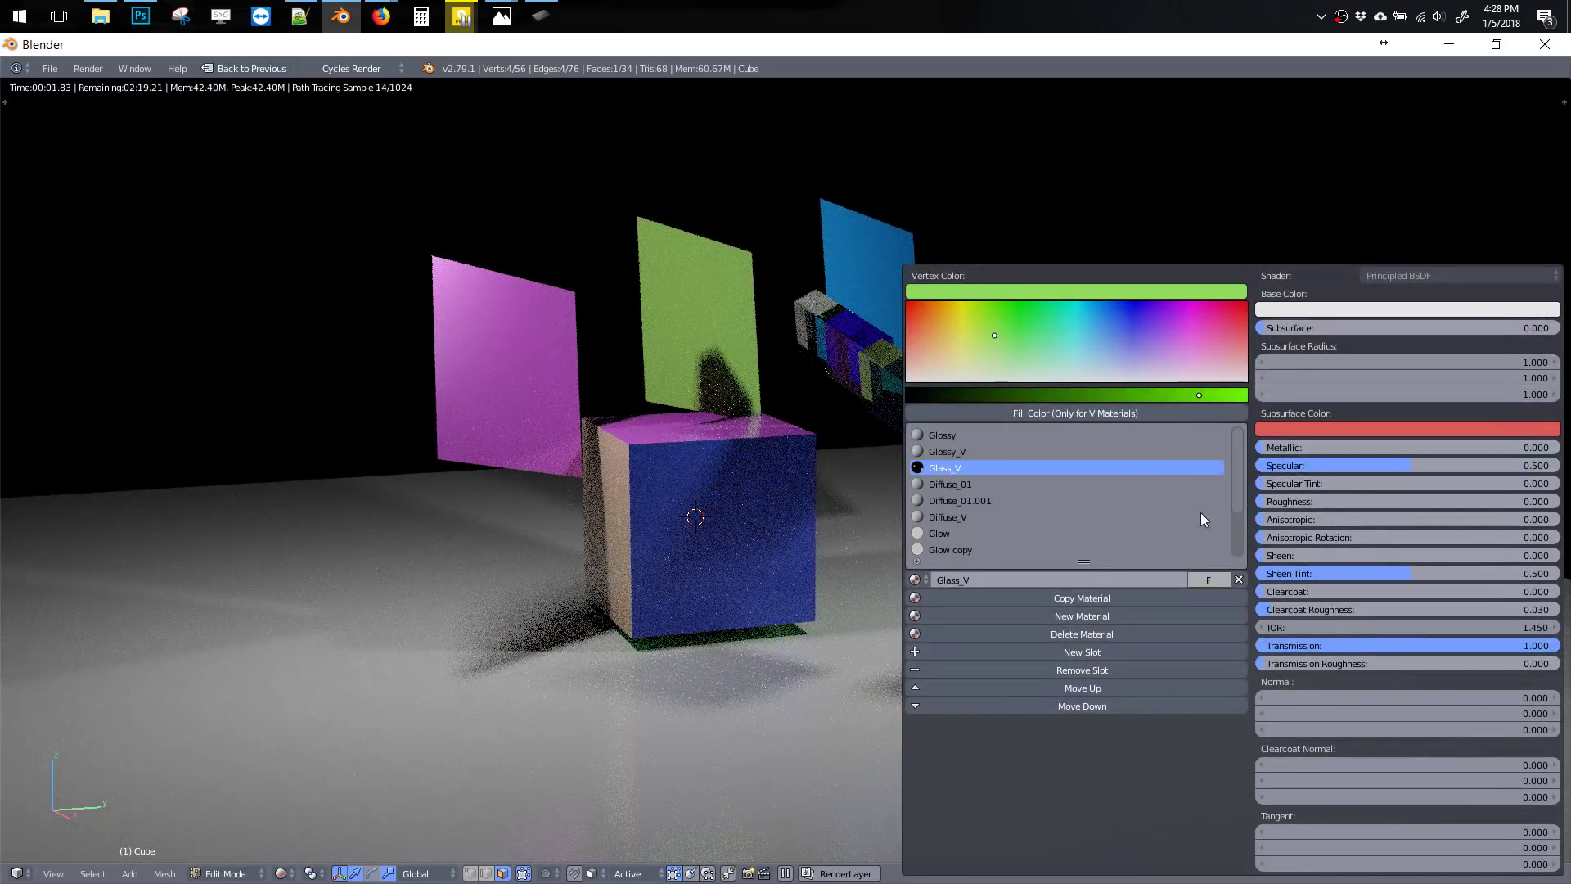
pyautogui.scroll(-4, 1240, 524)
pyautogui.click(1104, 502)
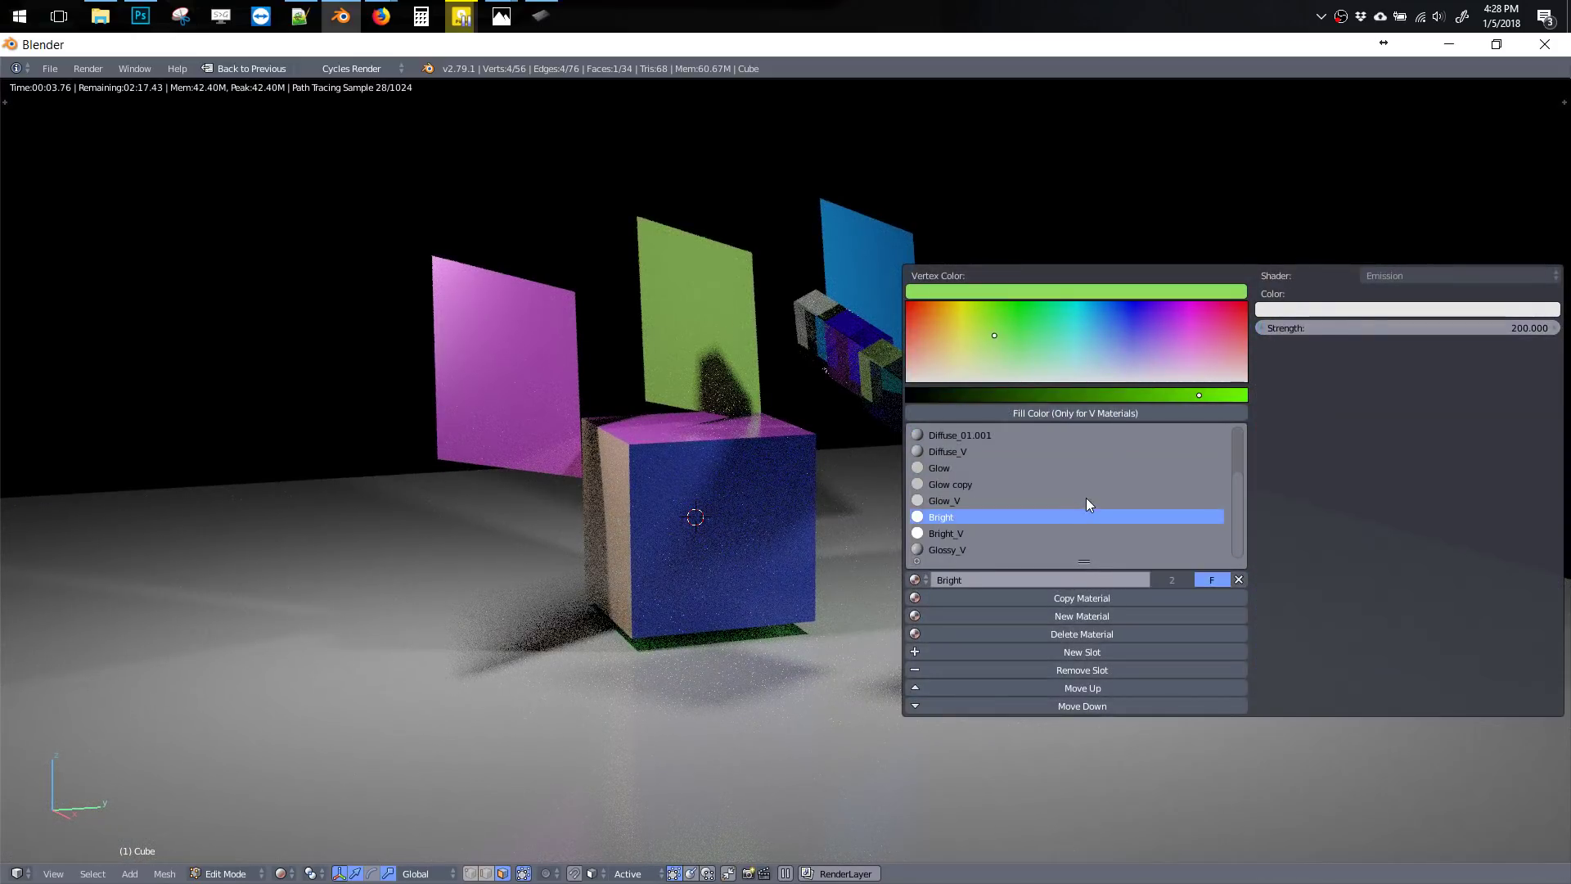
pyautogui.click(1064, 405)
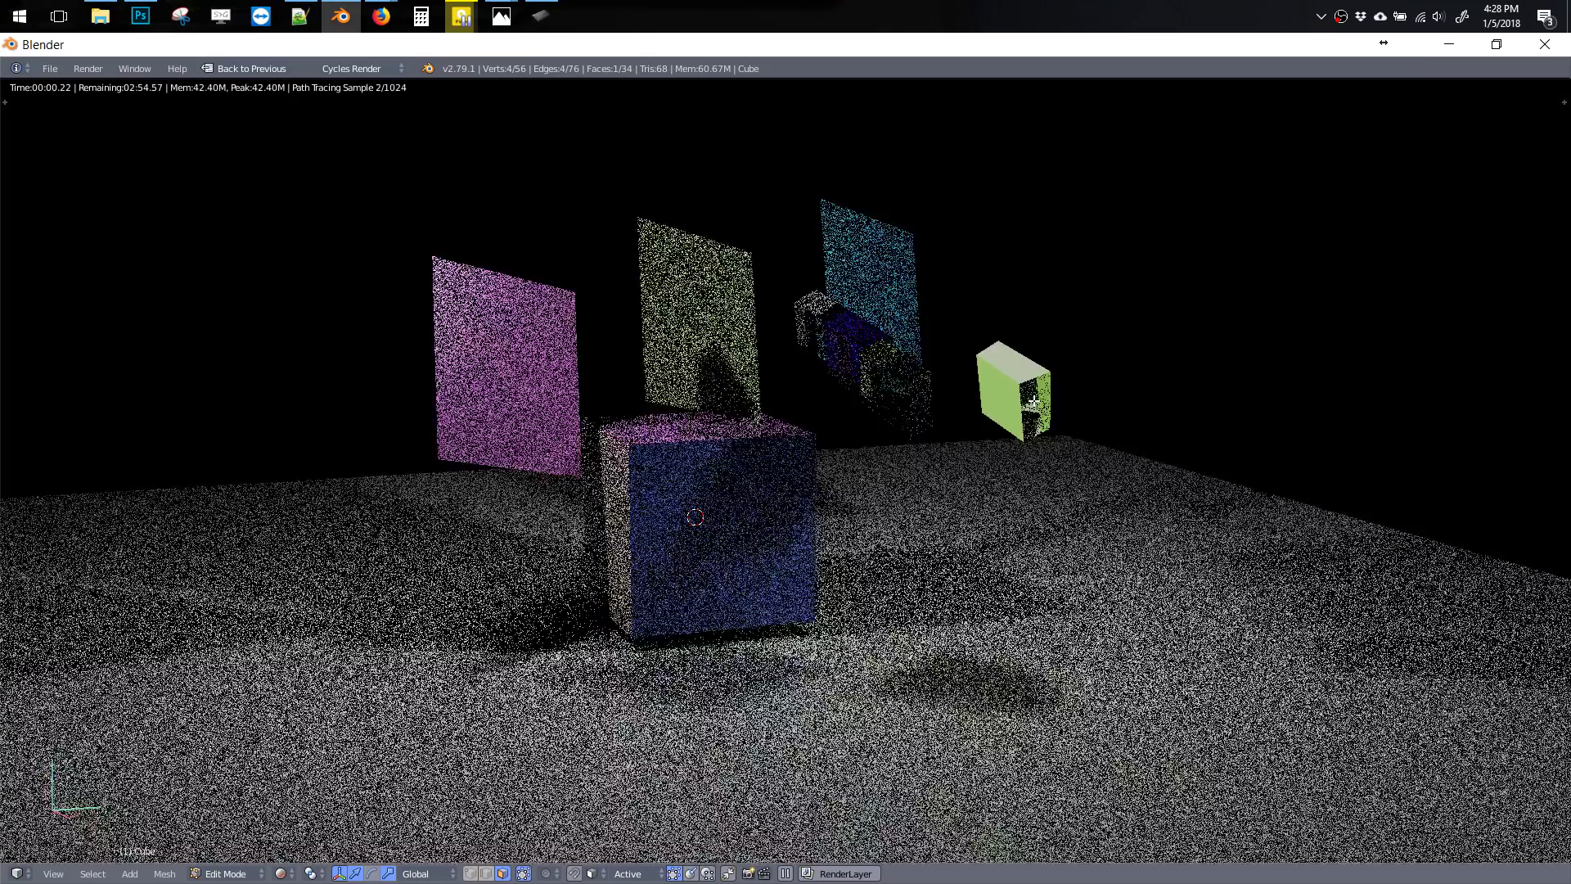
pyautogui.press('w')
pyautogui.click(1091, 460)
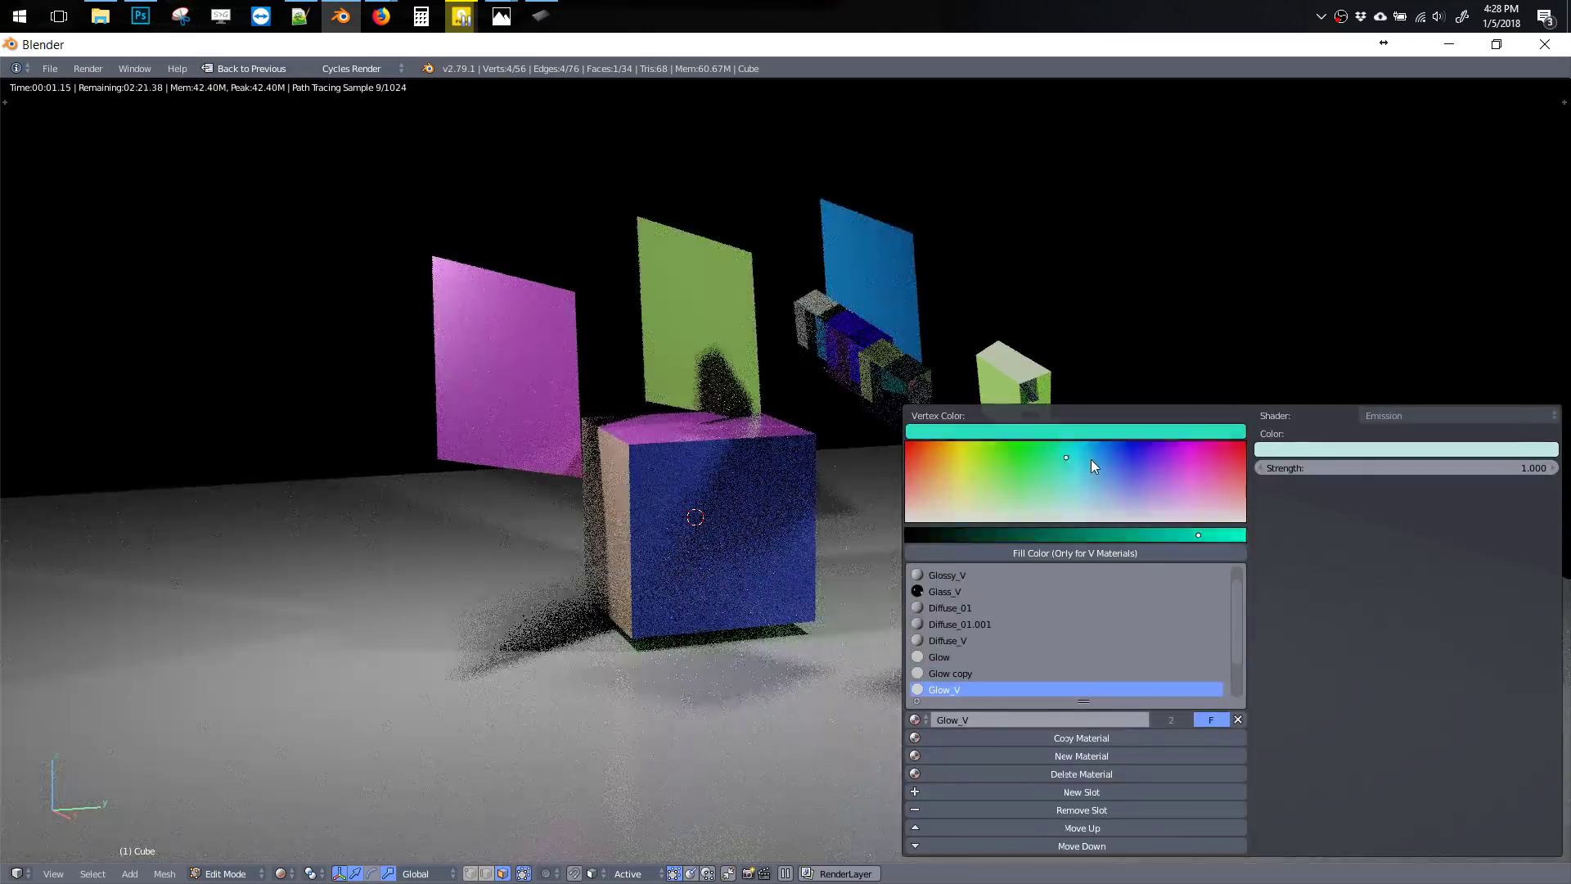
pyautogui.click(1074, 552)
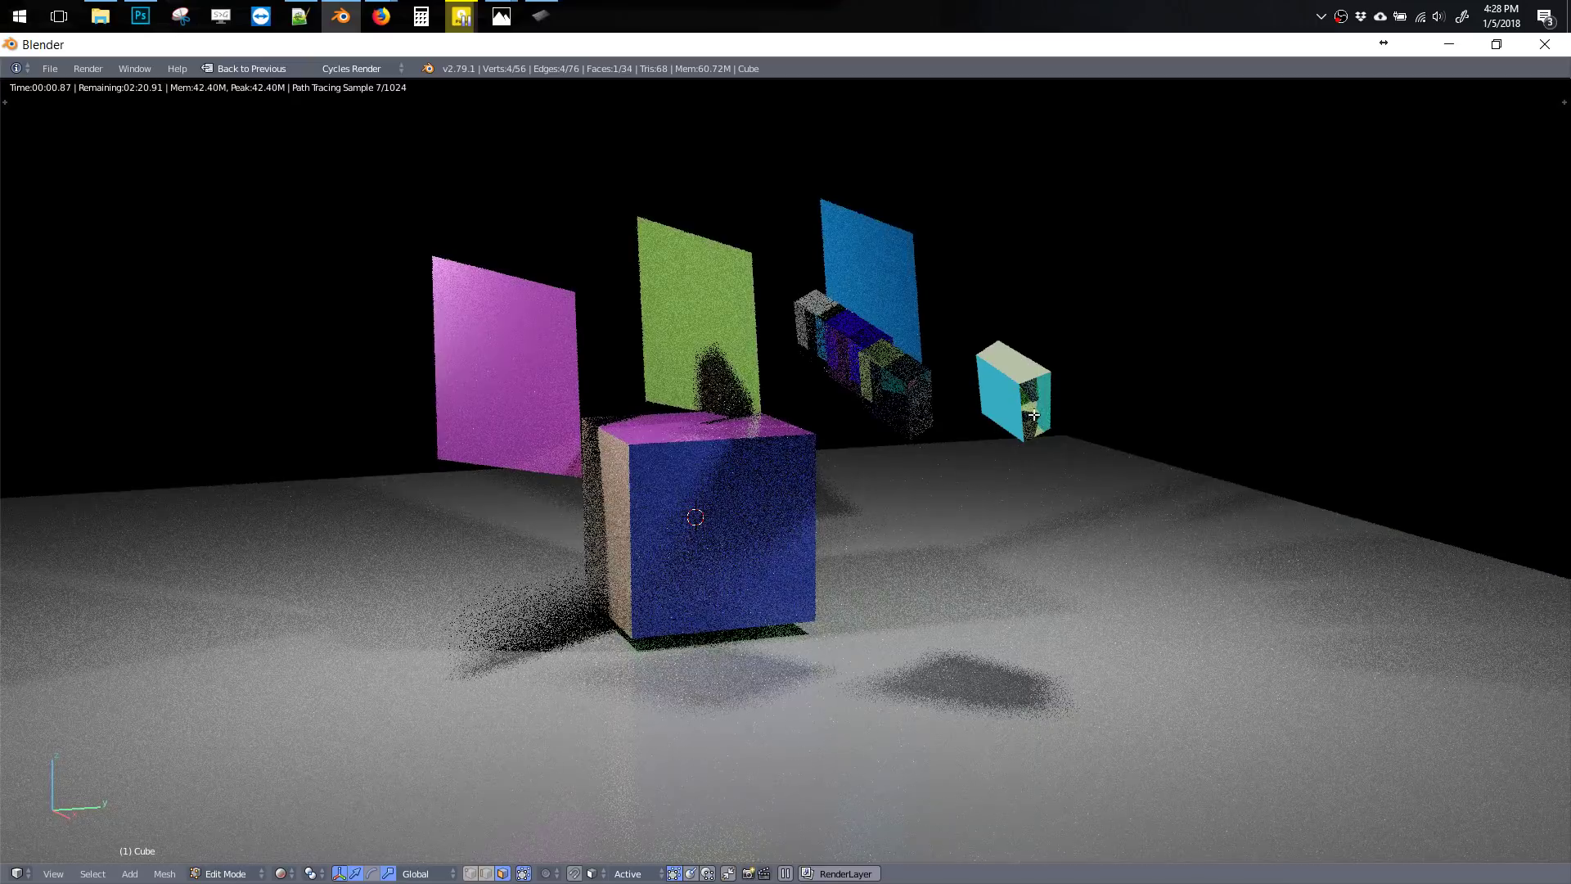
pyautogui.moveTo(991, 356); pyautogui.dragTo(1063, 449)
pyautogui.press('w')
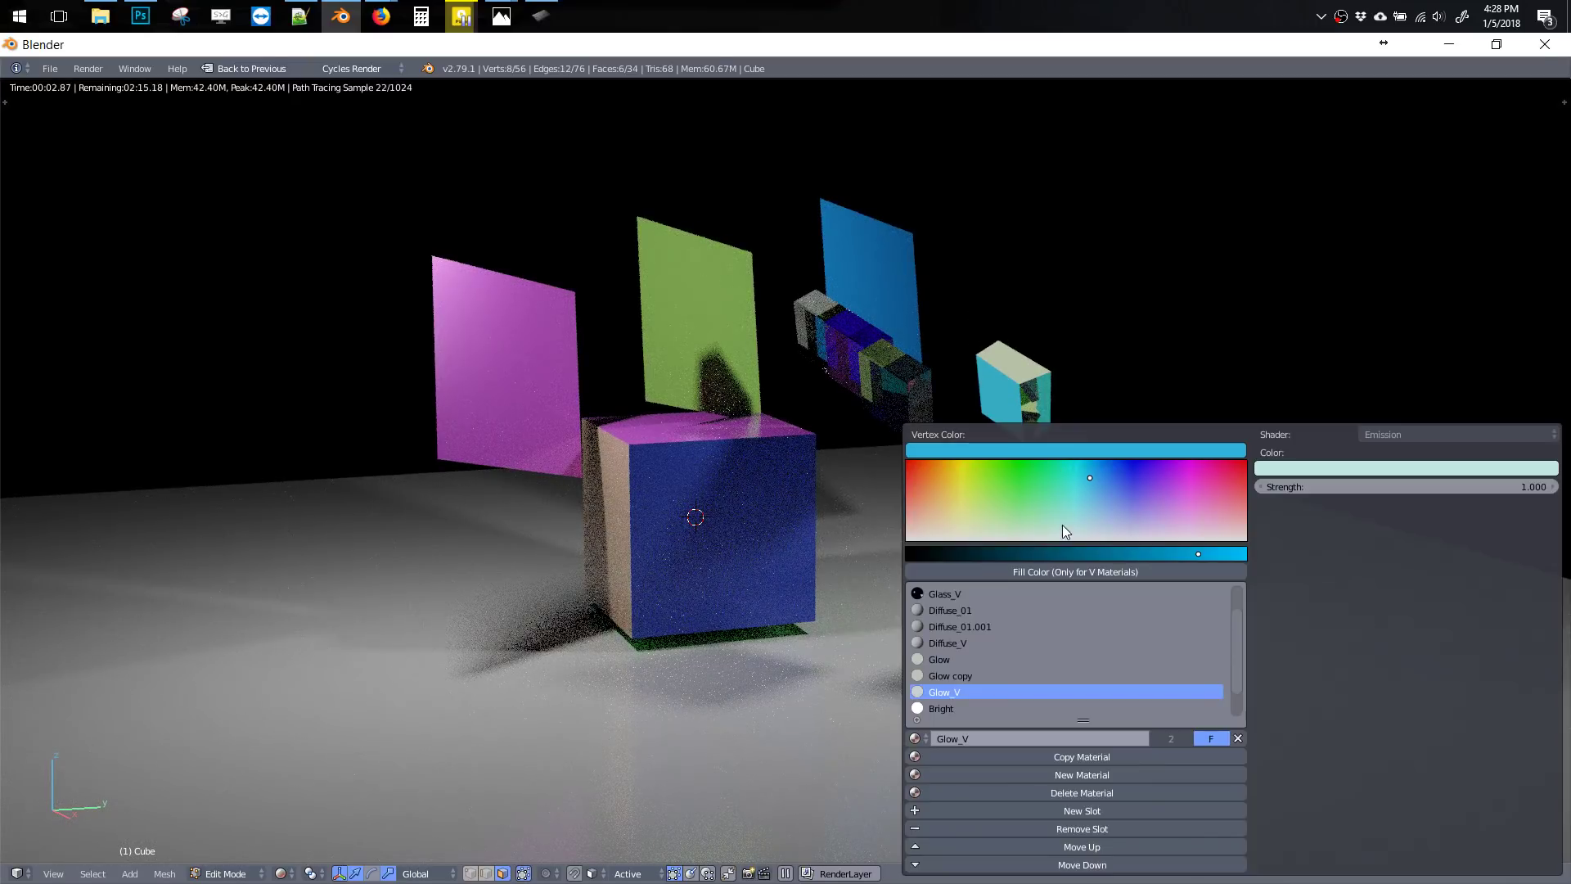
pyautogui.click(1049, 571)
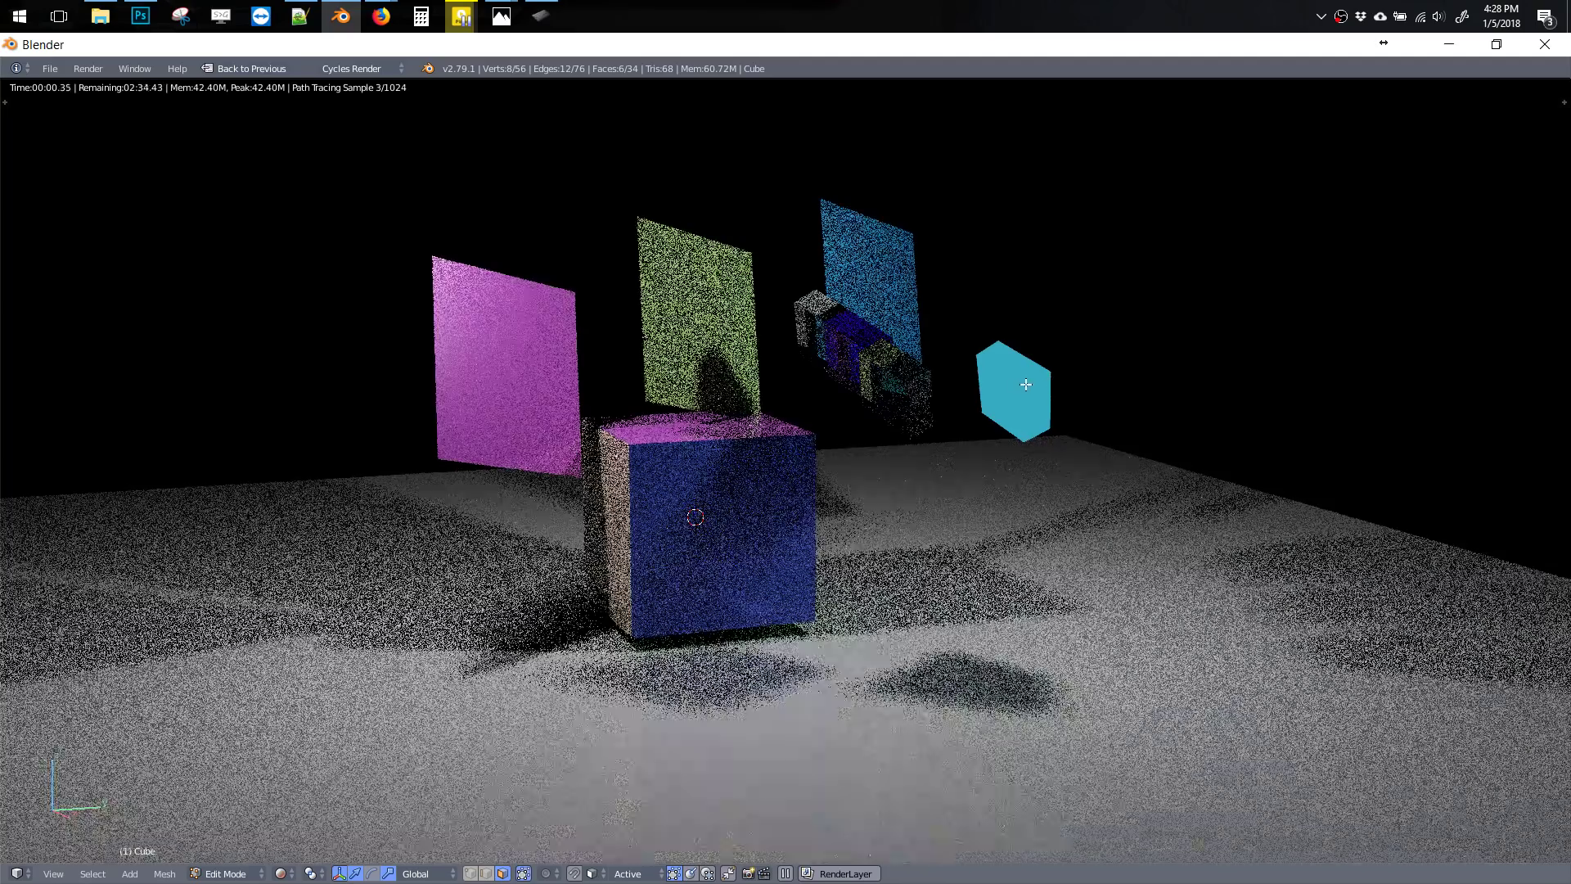
# Colour one edge of the small cube yellow, giving it a yellow-to-blue gradient
pyautogui.press('z')
pyautogui.click(983, 405)
pyautogui.hotkey('ctrl', 'space')
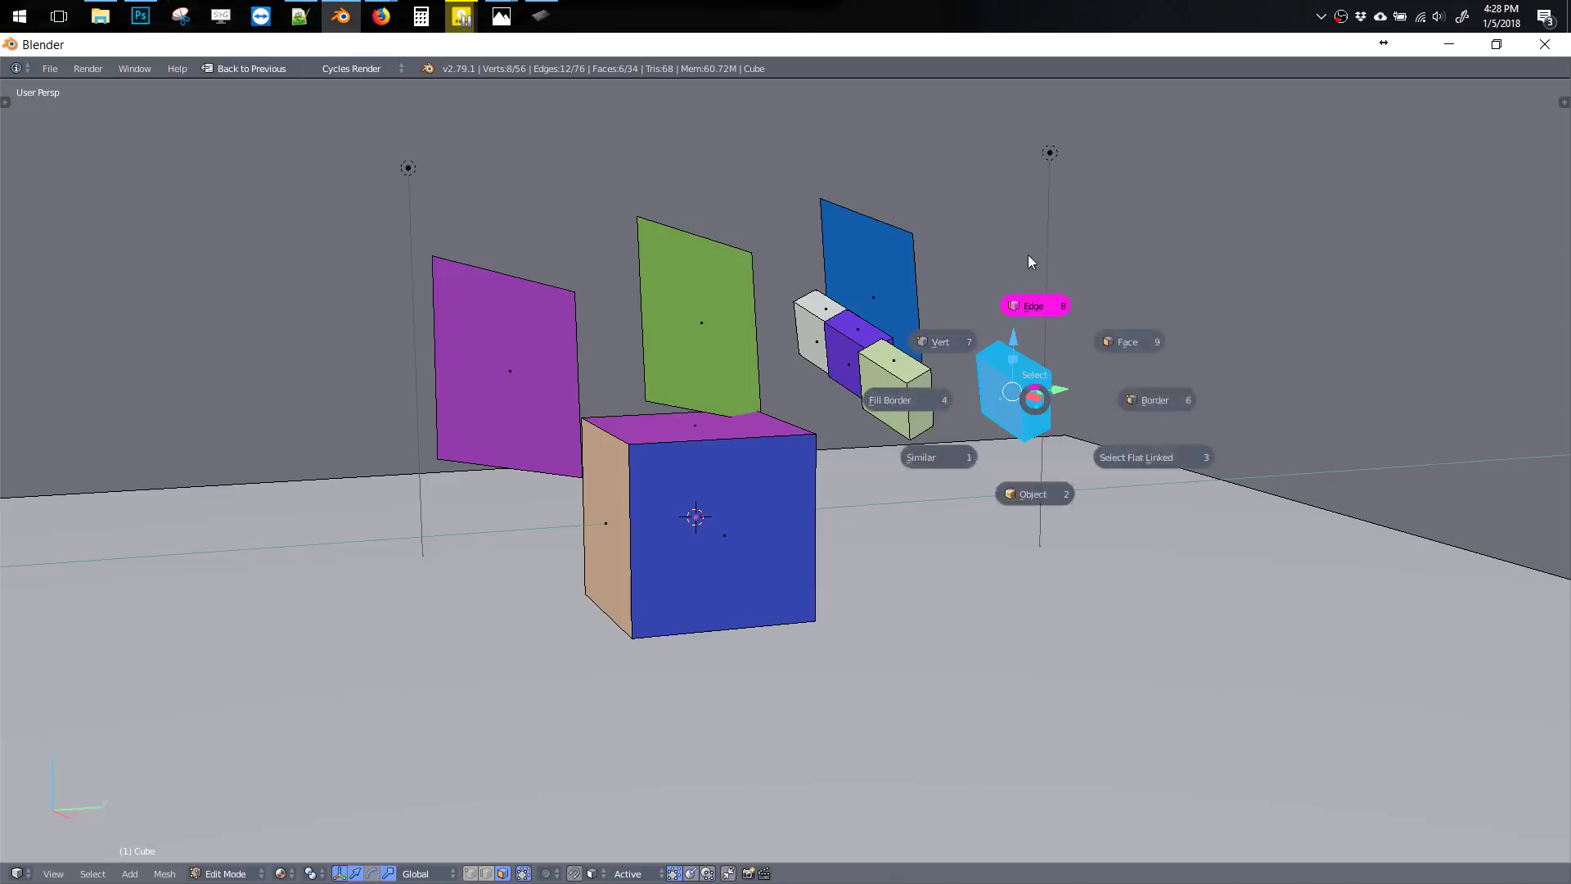
pyautogui.click(1036, 369)
pyautogui.rightClick(1033, 378)
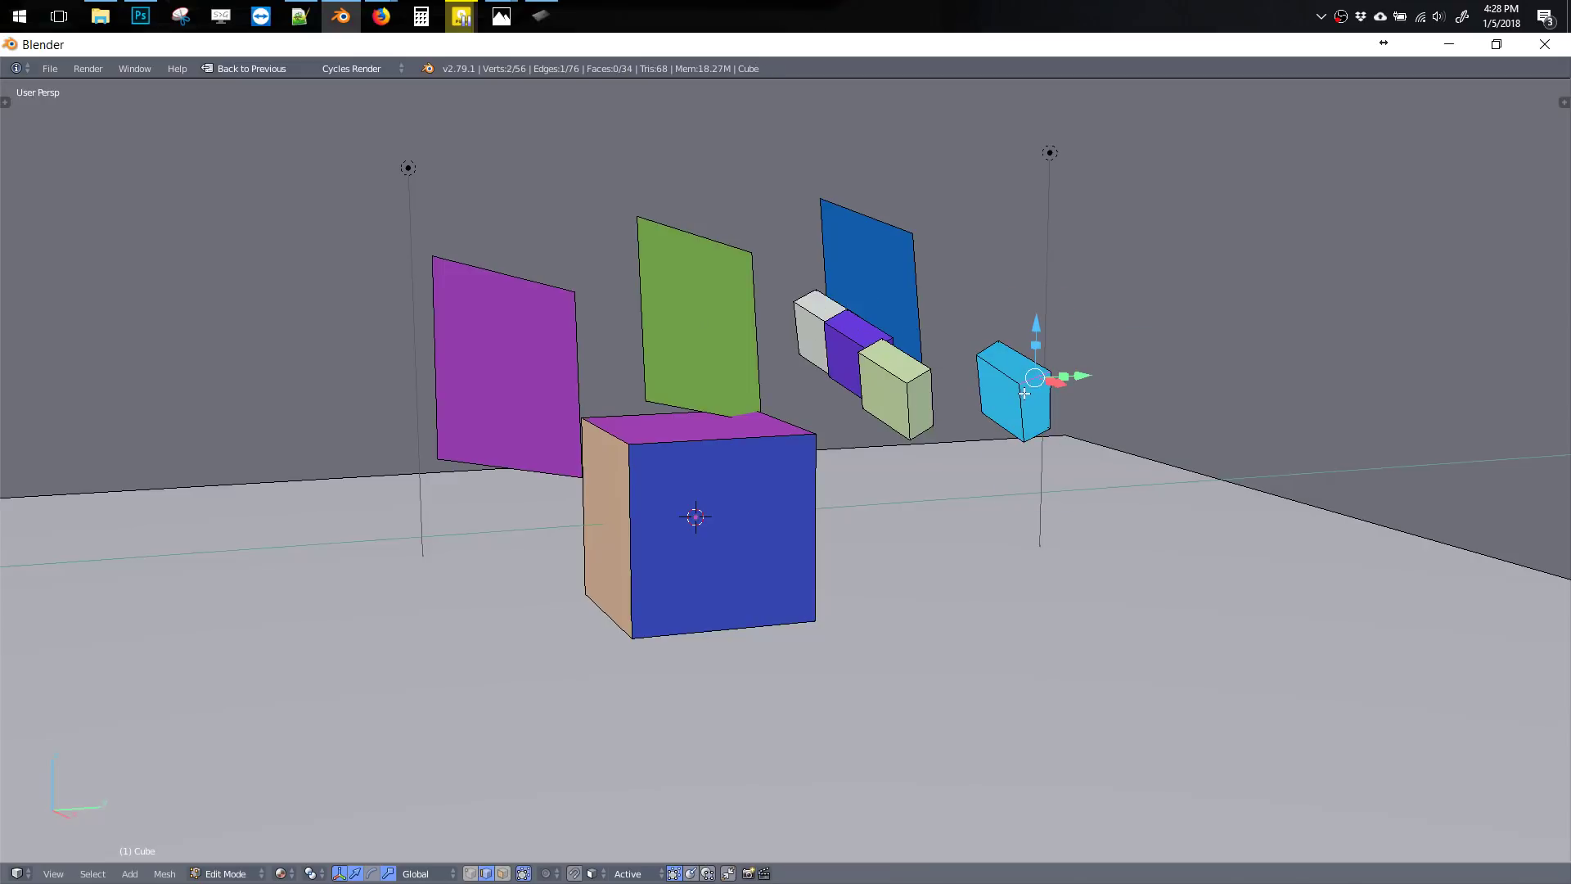
pyautogui.press('w')
pyautogui.press('w')
pyautogui.moveTo(1017, 452); pyautogui.dragTo(951, 439)
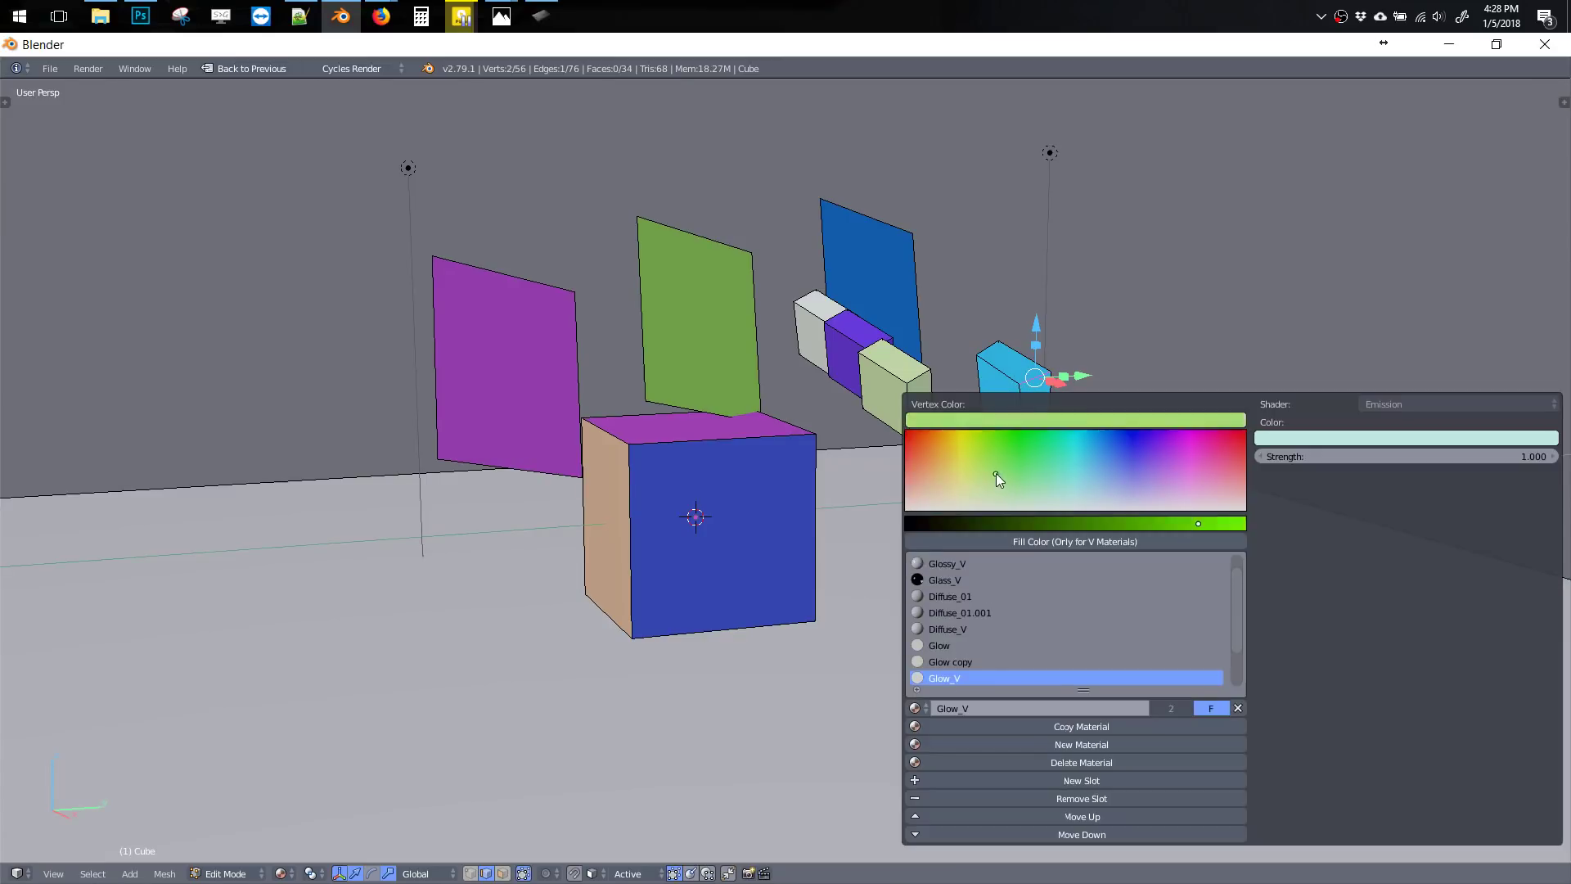
pyautogui.click(1015, 541)
# In Face select mode extrude one face of the cube outward and start duplicating it
pyautogui.moveTo(970, 368); pyautogui.dragTo(1005, 384, button='middle')
pyautogui.scroll(8, 1006, 384)
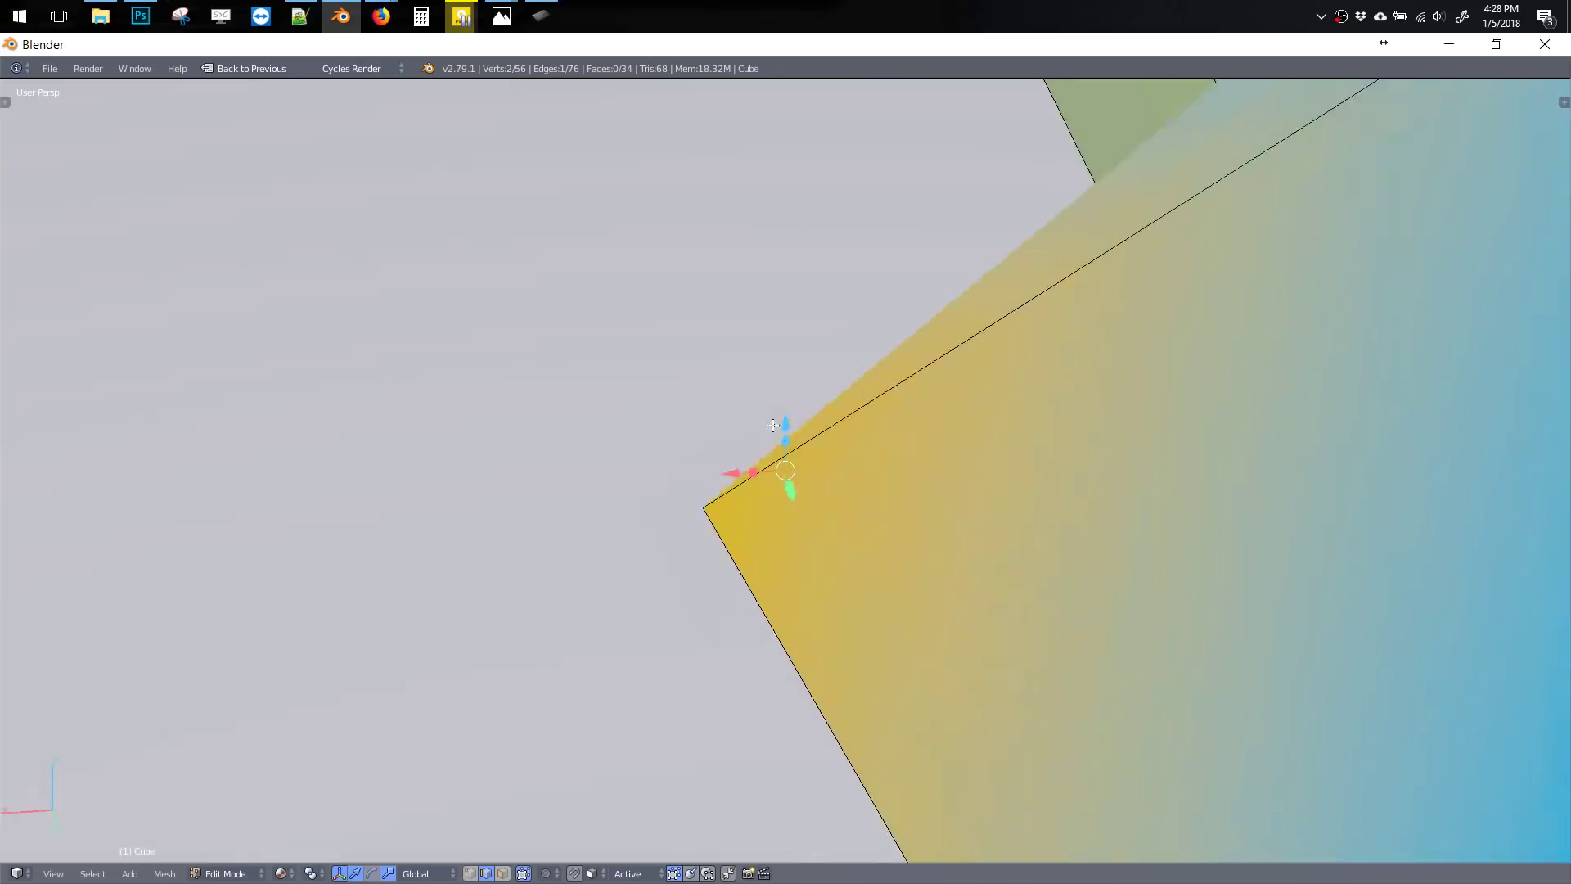
pyautogui.scroll(-6, 941, 533)
pyautogui.moveTo(940, 532); pyautogui.dragTo(914, 428, button='middle')
pyautogui.hotkey('ctrl', 'Tab')
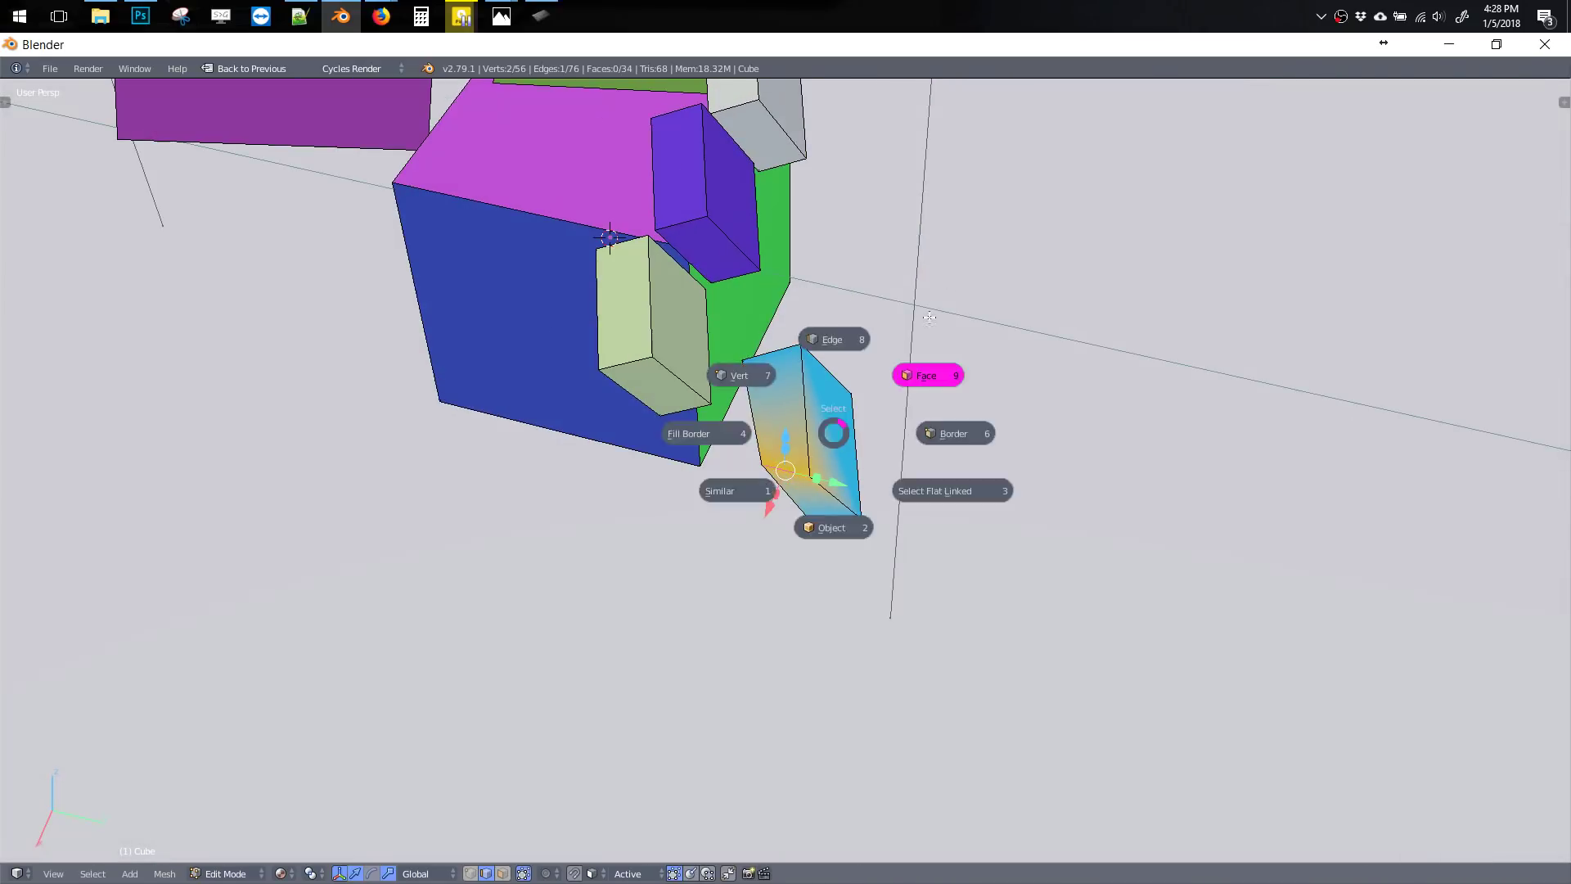
pyautogui.click(929, 372)
pyautogui.press('g')
pyautogui.click(902, 400)
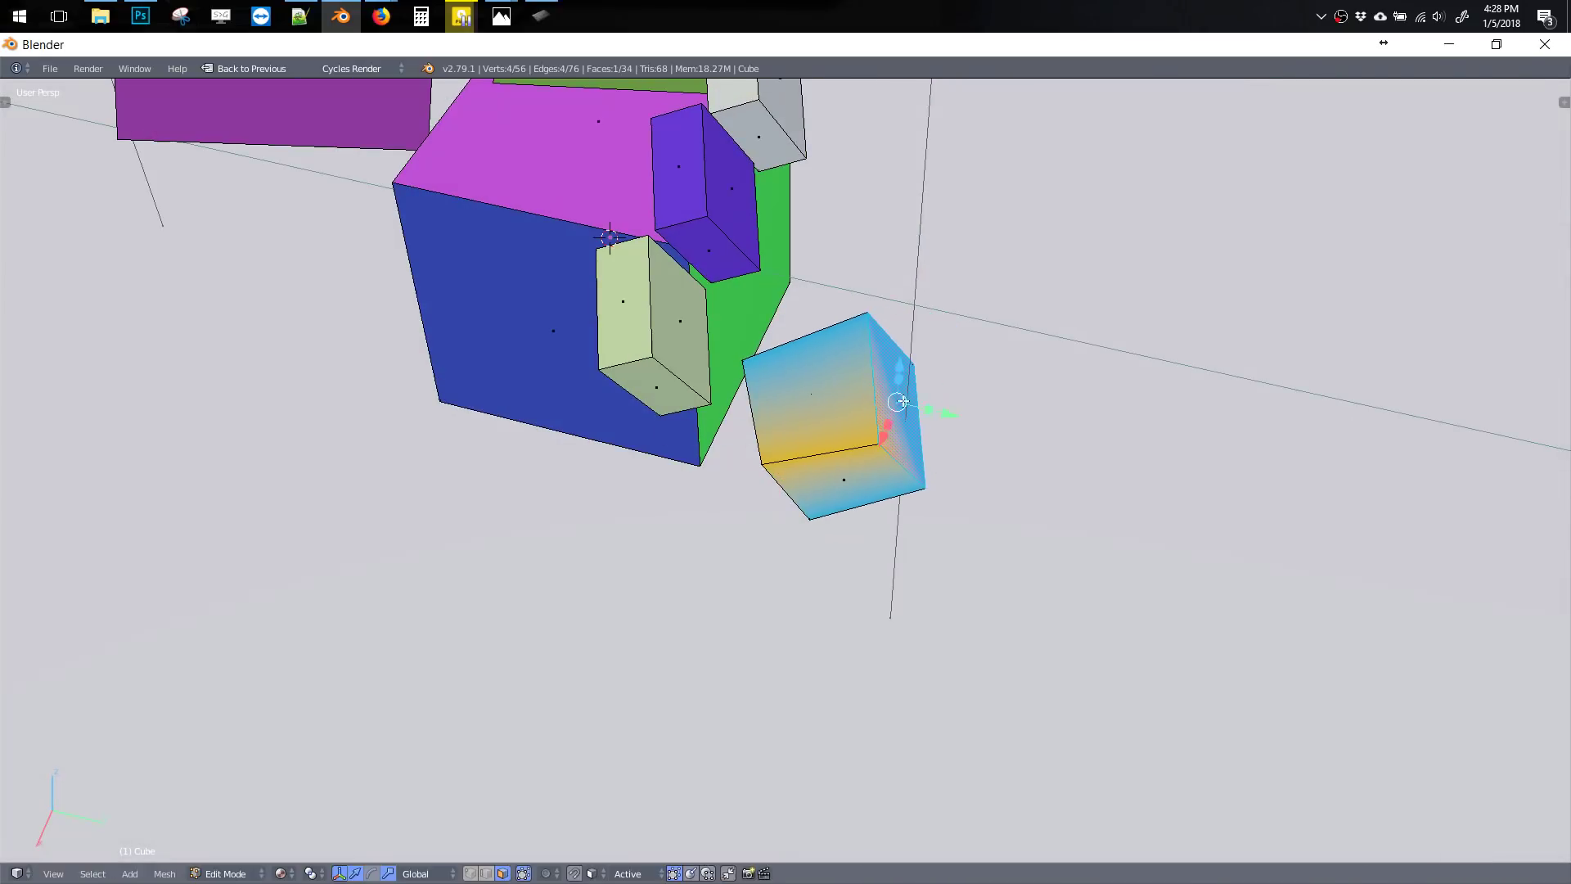
pyautogui.hotkey('shift', 'd')
# Place the copied face right of the cube, rotated toward the camera
pyautogui.click(1170, 412)
pyautogui.press('r')
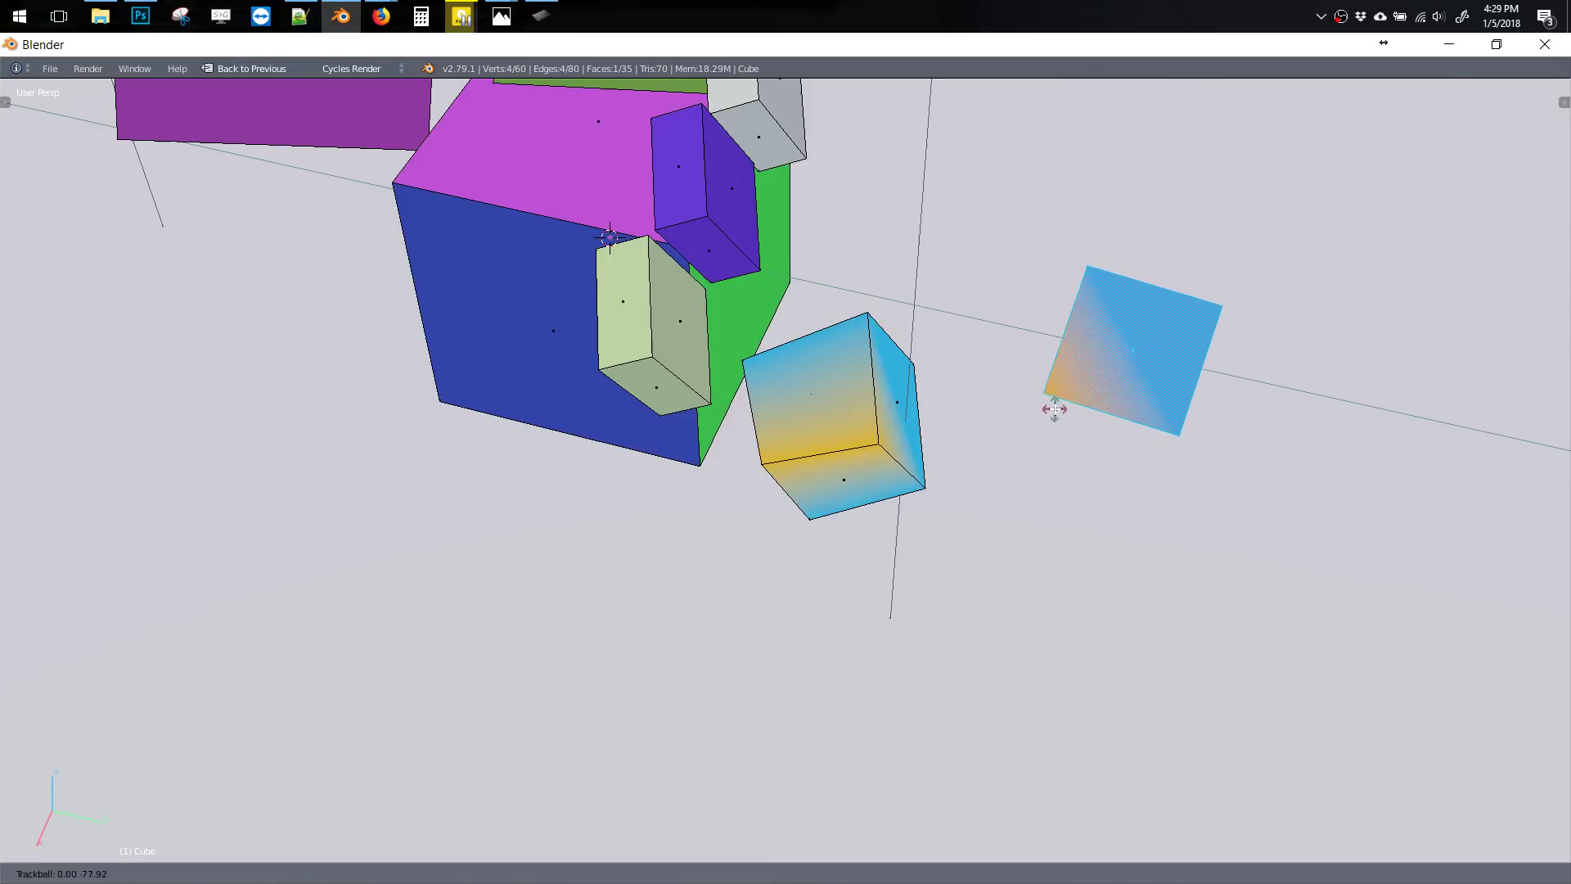
pyautogui.click(1069, 380)
pyautogui.press('a')
# Fill the panel's corner vertices purple, white and purple for a corner gradient
pyautogui.press('1')
pyautogui.rightClick(1222, 308)
pyautogui.press('w')
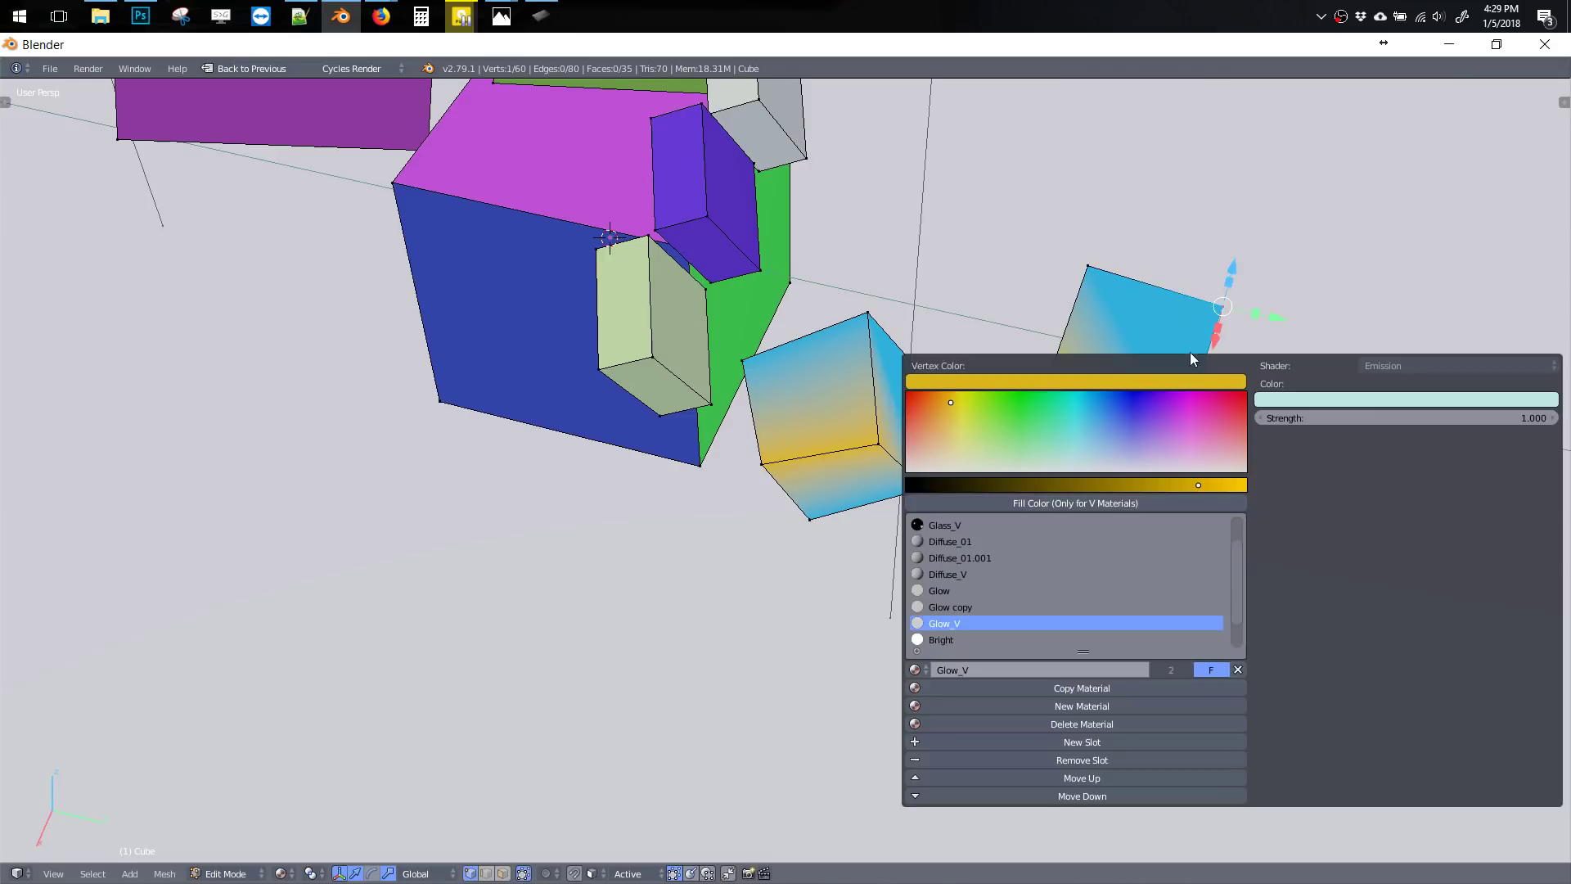
pyautogui.click(1095, 502)
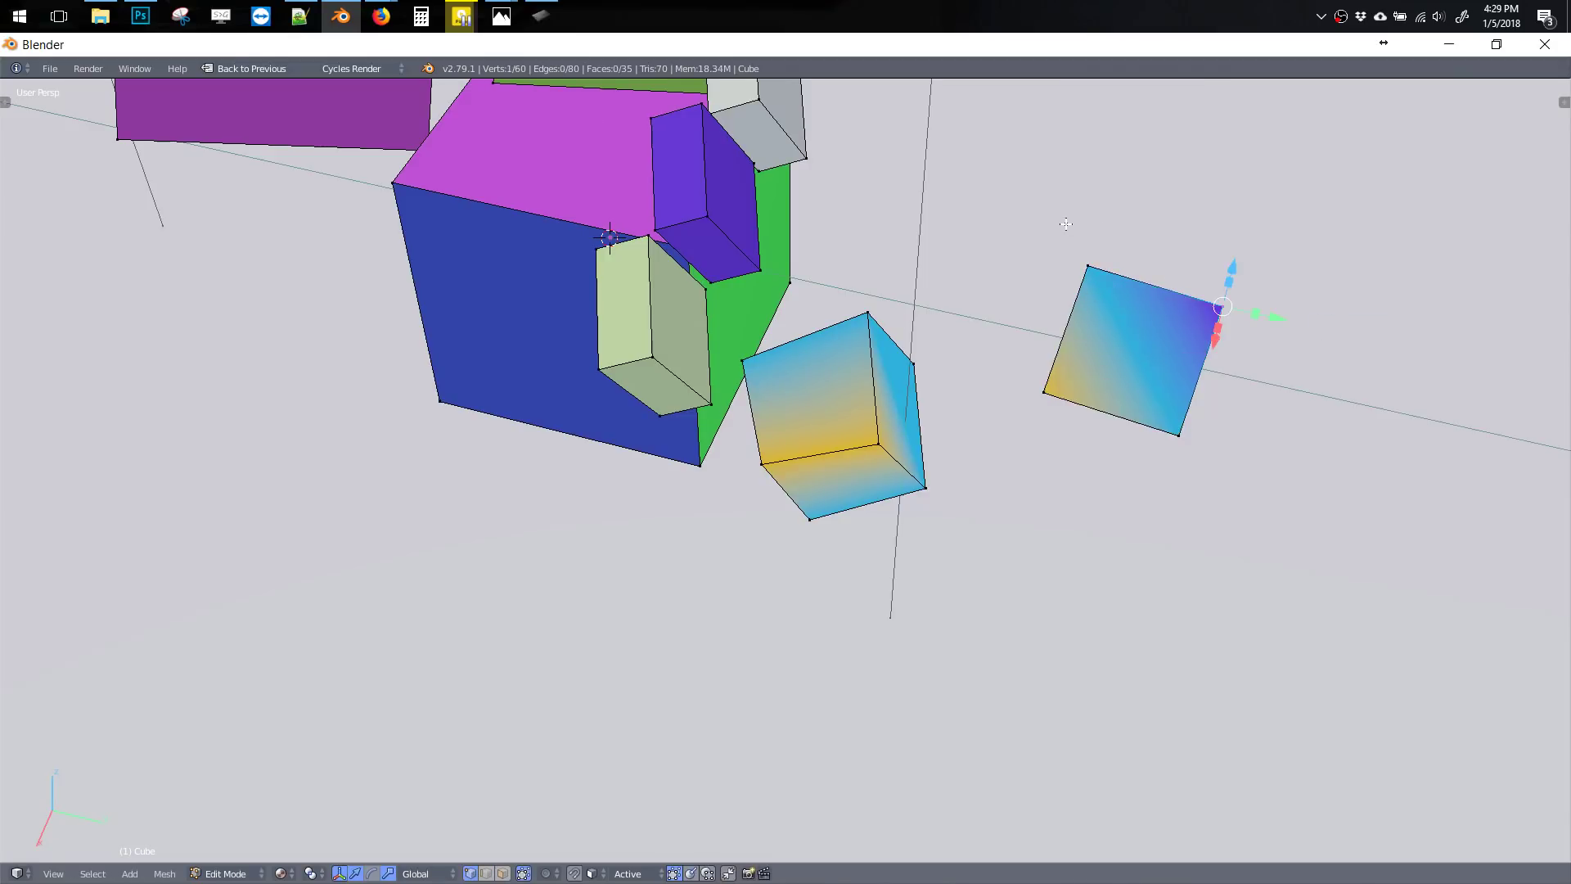
pyautogui.rightClick(1088, 267)
pyautogui.press('w')
pyautogui.click(1002, 432)
pyautogui.moveTo(1002, 429); pyautogui.dragTo(1021, 484)
pyautogui.click(1021, 485)
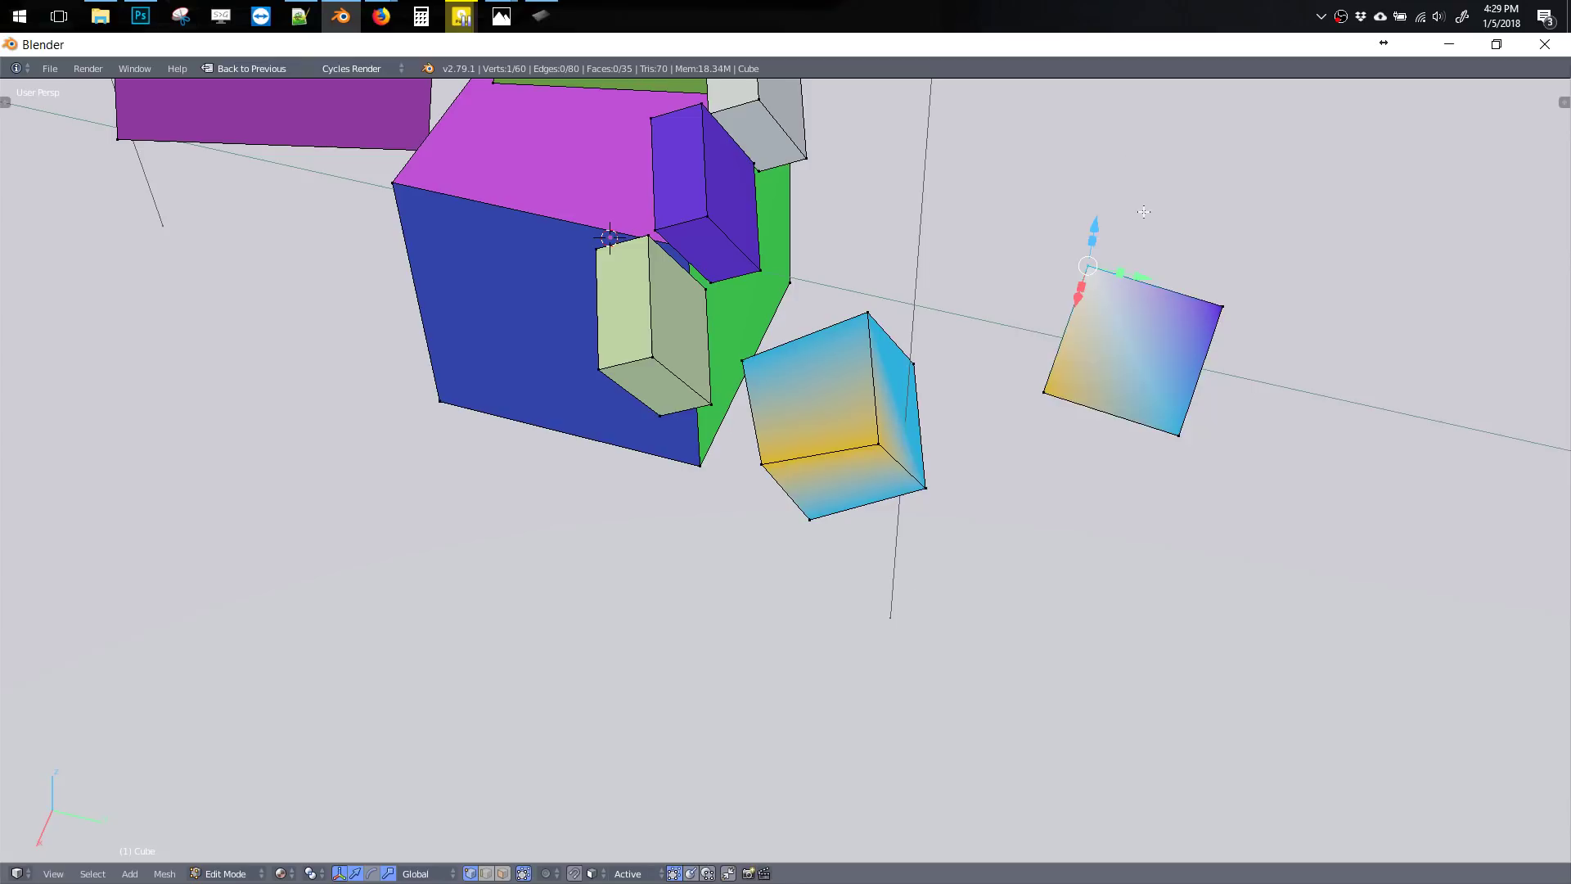
pyautogui.rightClick(1181, 421)
pyautogui.press('w')
pyautogui.click(1154, 492)
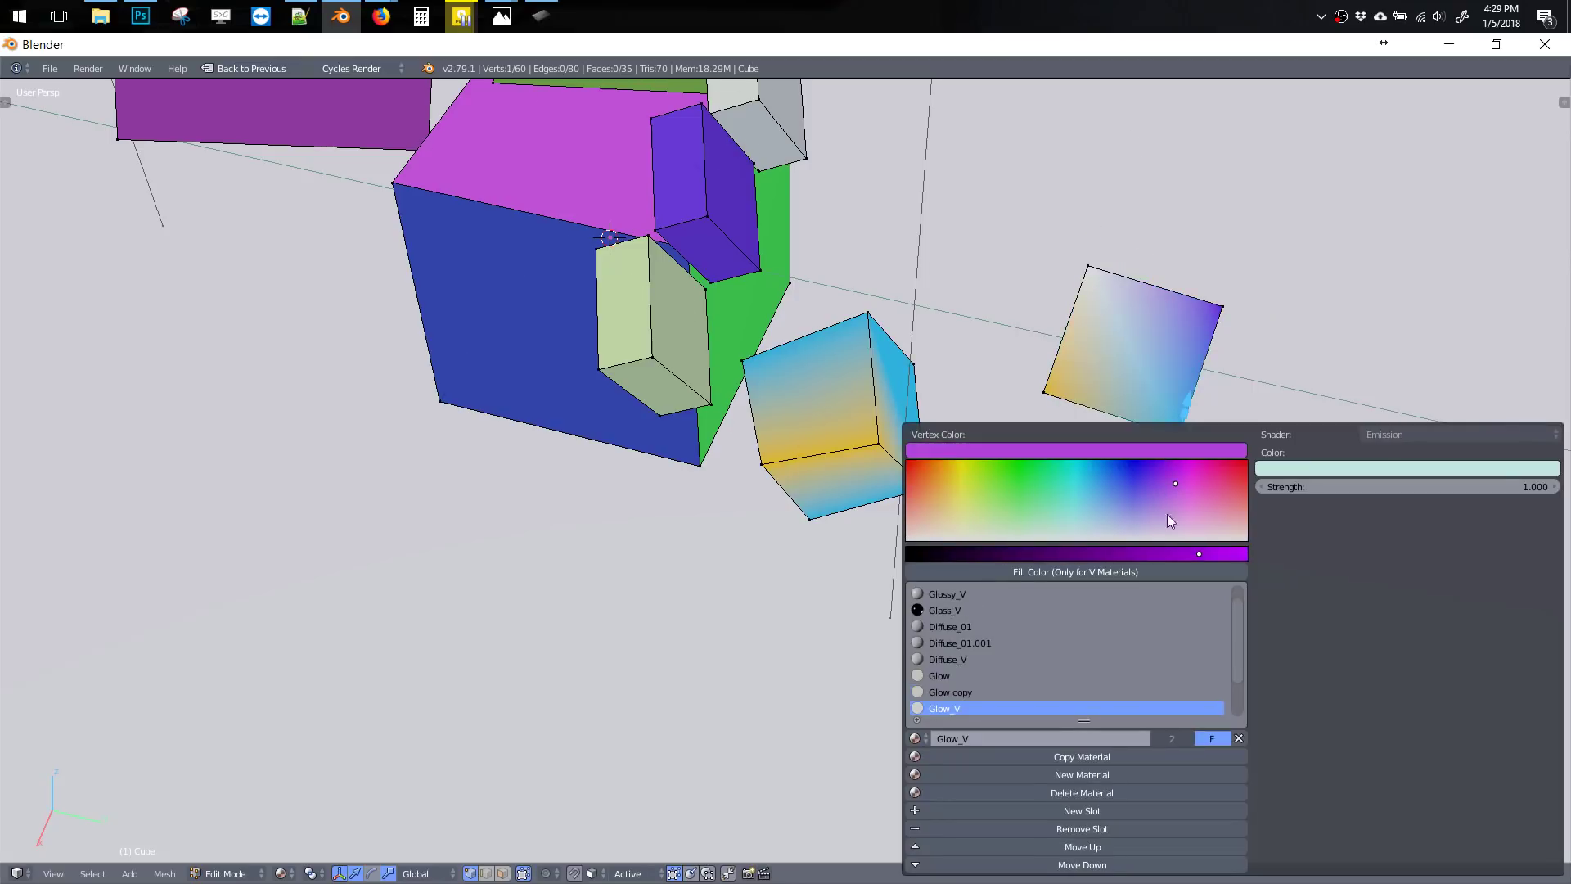
pyautogui.click(1075, 570)
# Stretch the panel's right and bottom edges out to enlarge it into a large square
pyautogui.moveTo(1140, 326); pyautogui.dragTo(1031, 245, button='middle')
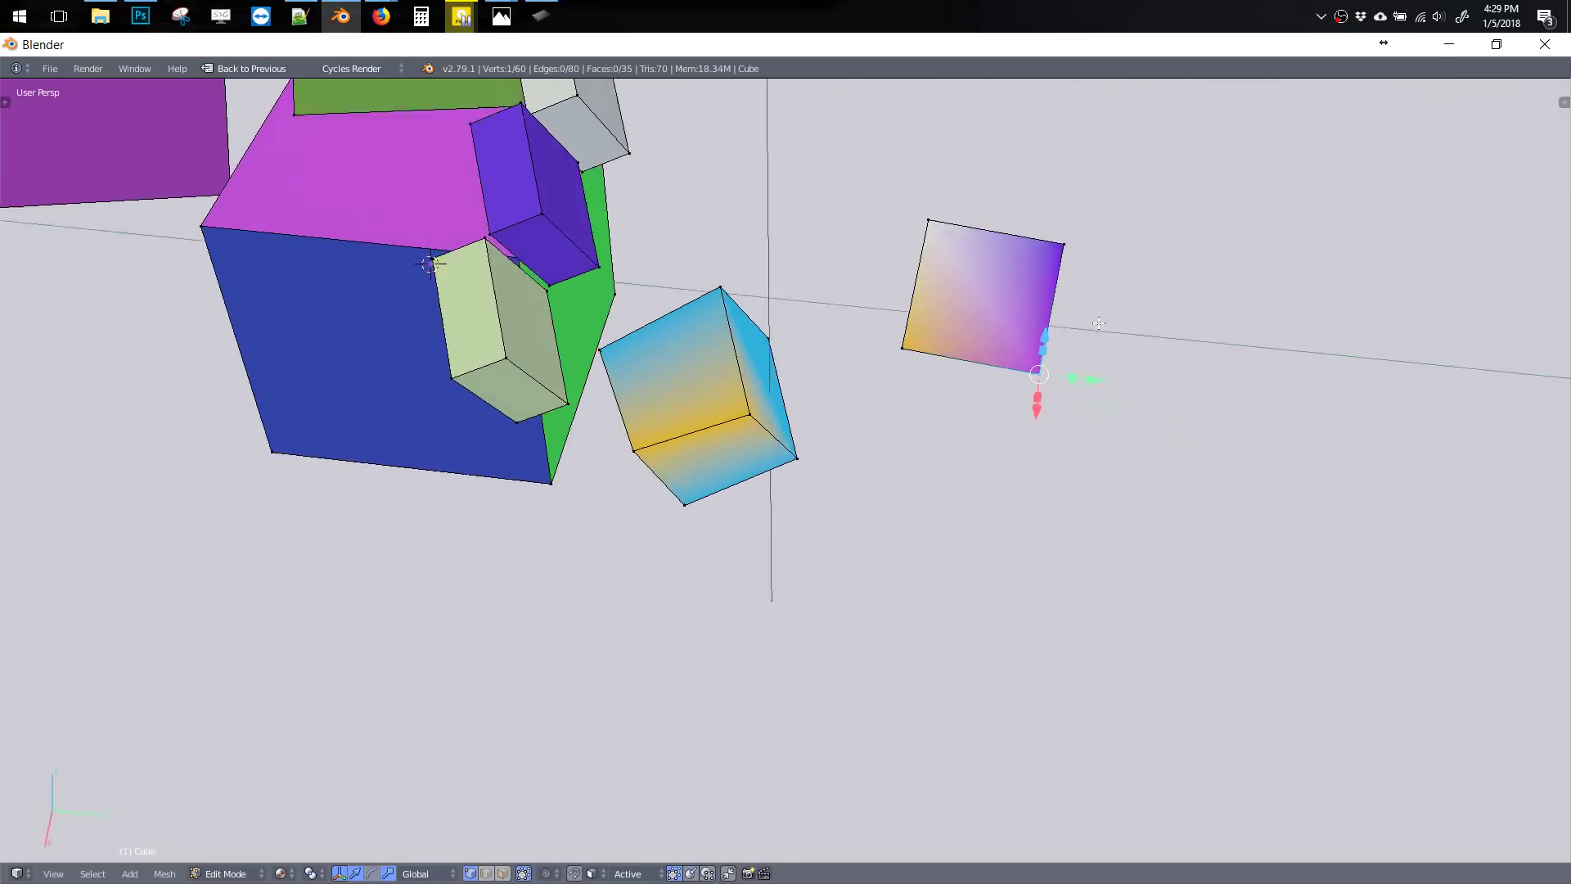
pyautogui.press('b')
pyautogui.moveTo(1007, 209); pyautogui.dragTo(1098, 459)
pyautogui.press('g')
pyautogui.click(1372, 380)
pyautogui.press('b')
pyautogui.moveTo(836, 315); pyautogui.dragTo(982, 364)
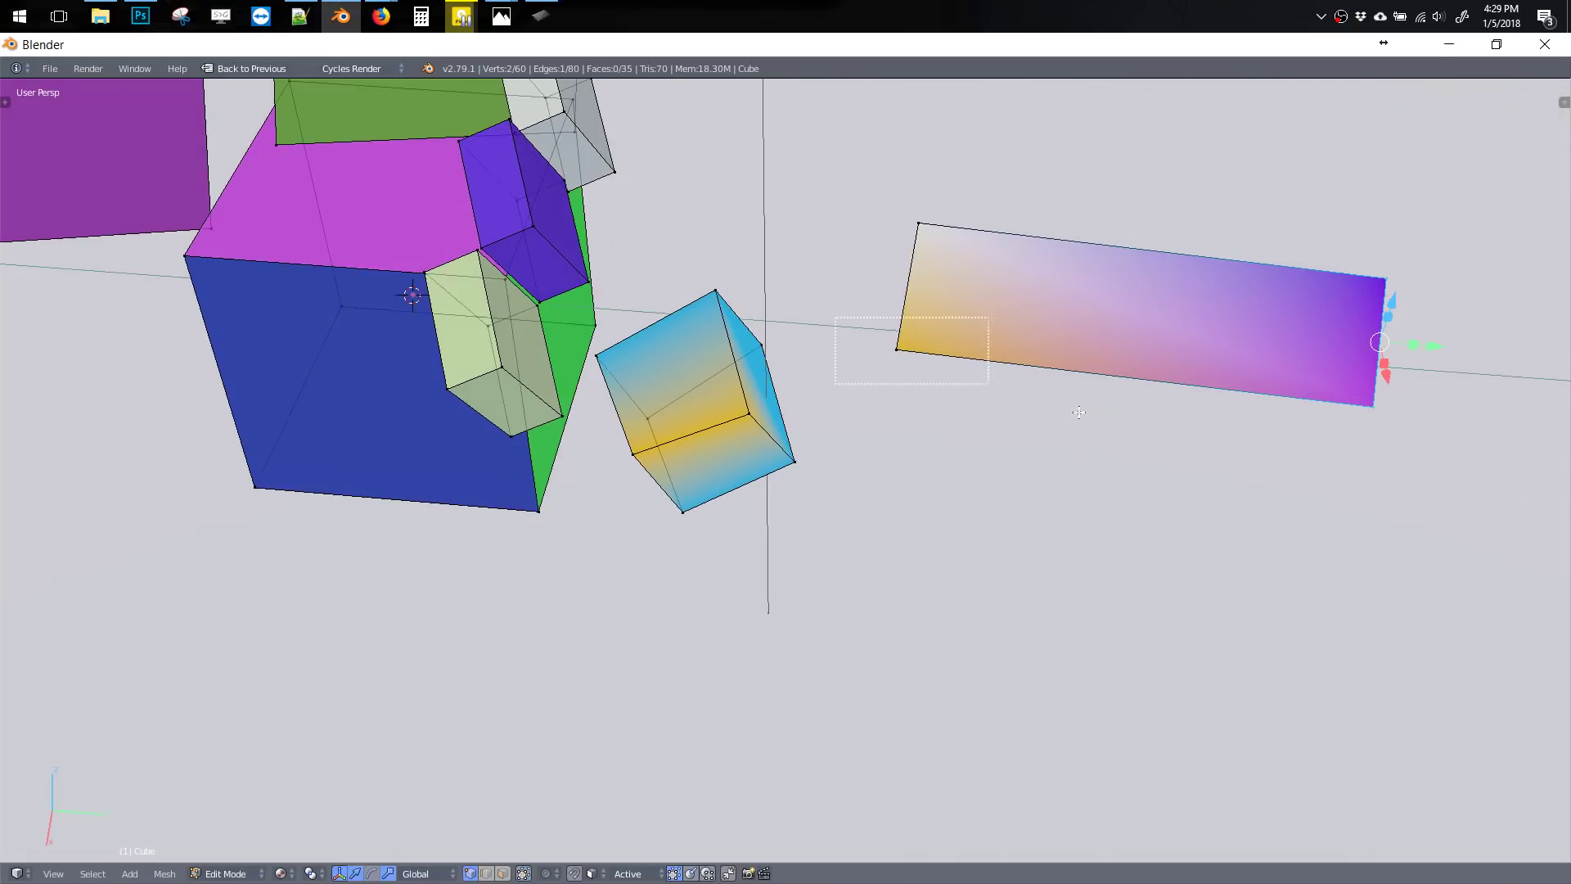
pyautogui.moveTo(981, 368); pyautogui.dragTo(1022, 444, button='middle')
pyautogui.click(959, 396)
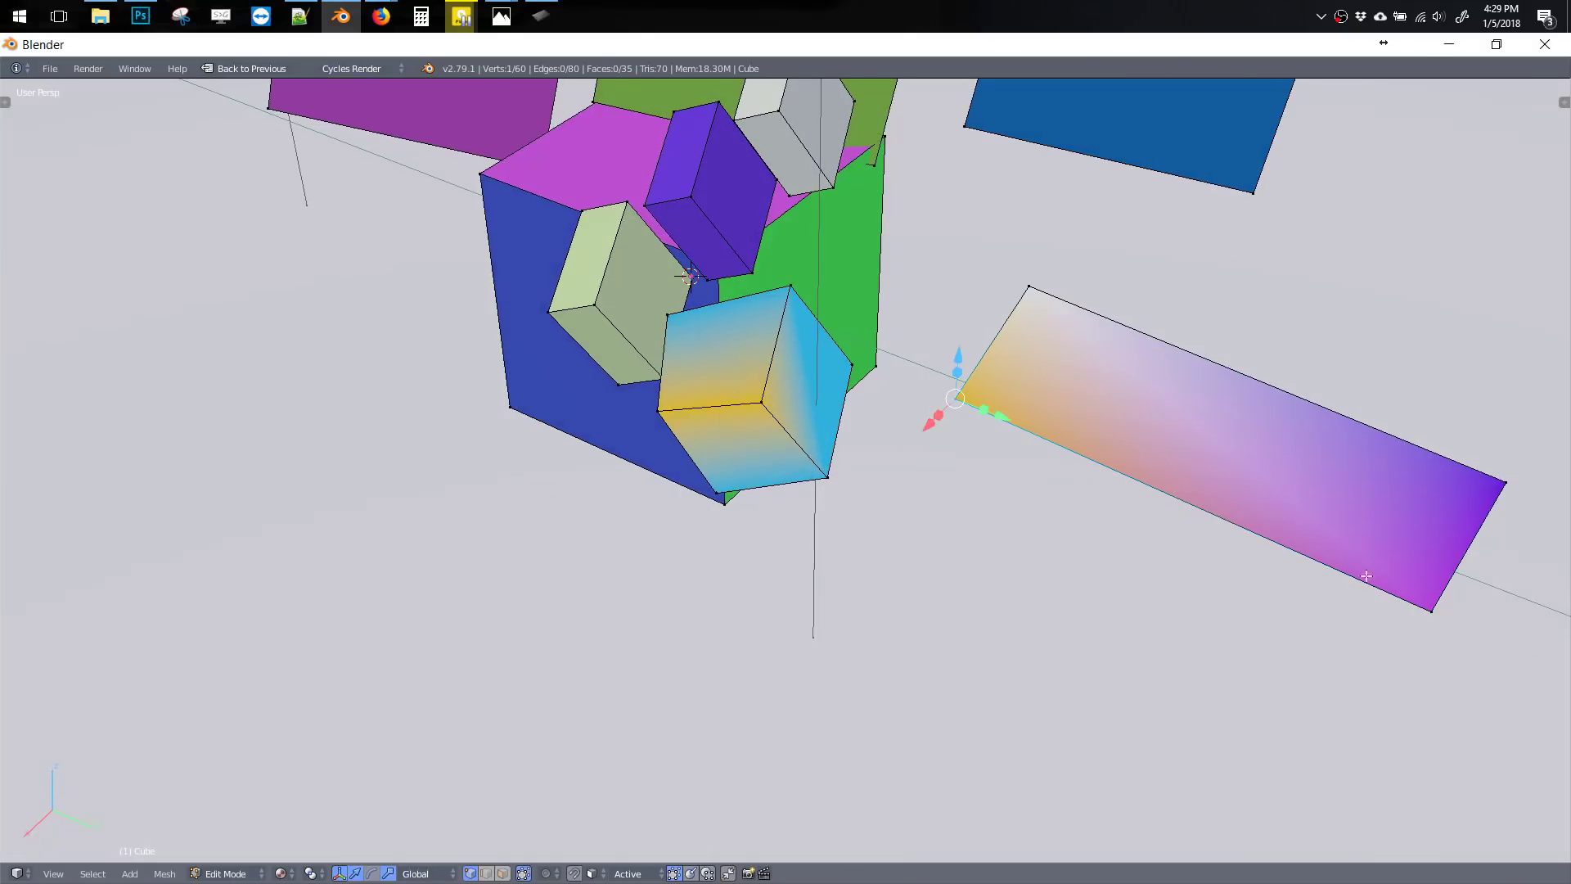
pyautogui.keyDown('shift'); pyautogui.click(1430, 606); pyautogui.keyUp('shift')
pyautogui.moveTo(1430, 607)
pyautogui.mouseDown(button='middle')
pyautogui.moveTo(1033, 548)
pyautogui.moveTo(881, 595)
pyautogui.mouseUp(button='middle')
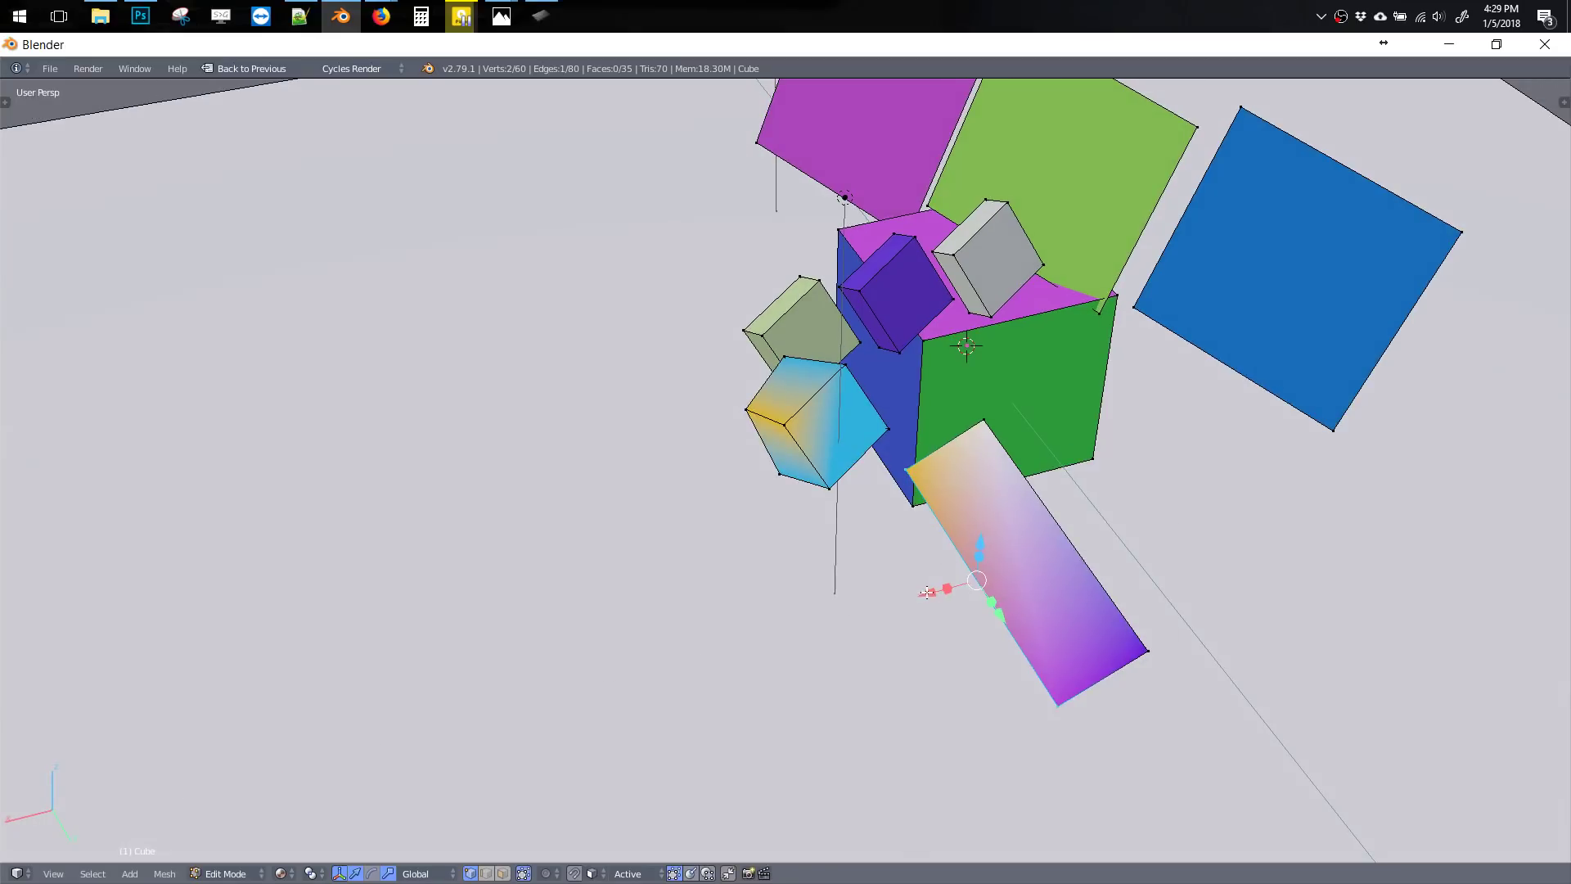
pyautogui.moveTo(928, 591); pyautogui.dragTo(578, 718)
pyautogui.moveTo(576, 718)
pyautogui.mouseDown(button='middle')
pyautogui.moveTo(852, 407)
pyautogui.moveTo(997, 420)
pyautogui.mouseUp(button='middle')
# Select the whole enlarged panel face and view it in perspective
pyautogui.press('a')
pyautogui.click(877, 238)
pyautogui.hotkey('ctrl', 'l')
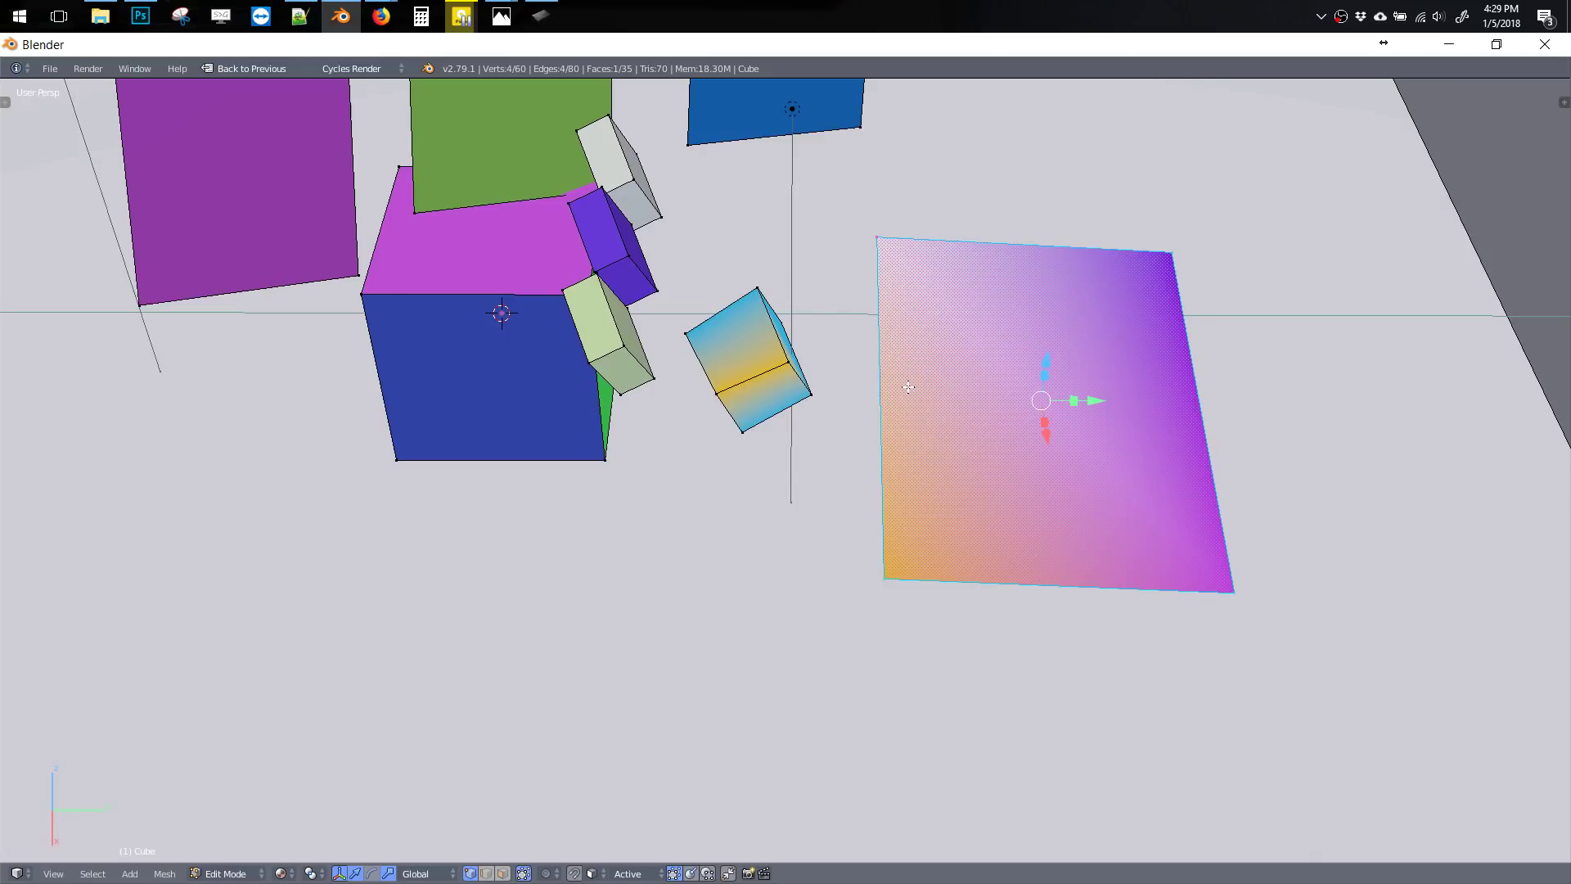
pyautogui.moveTo(1021, 383); pyautogui.dragTo(963, 354, button='middle')
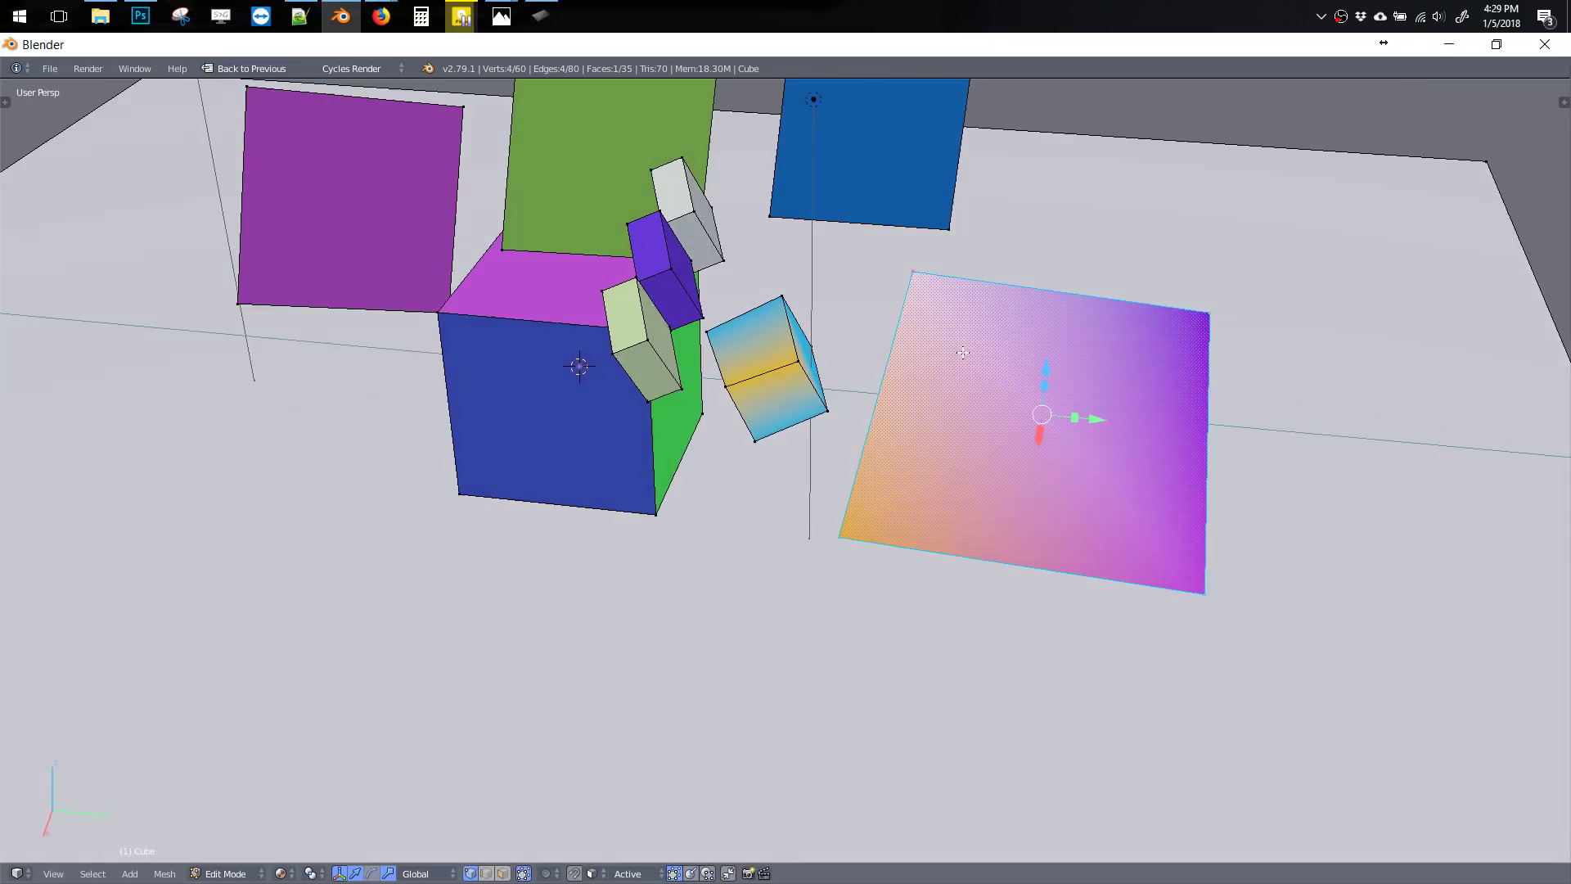
pyautogui.rightClick(902, 265)
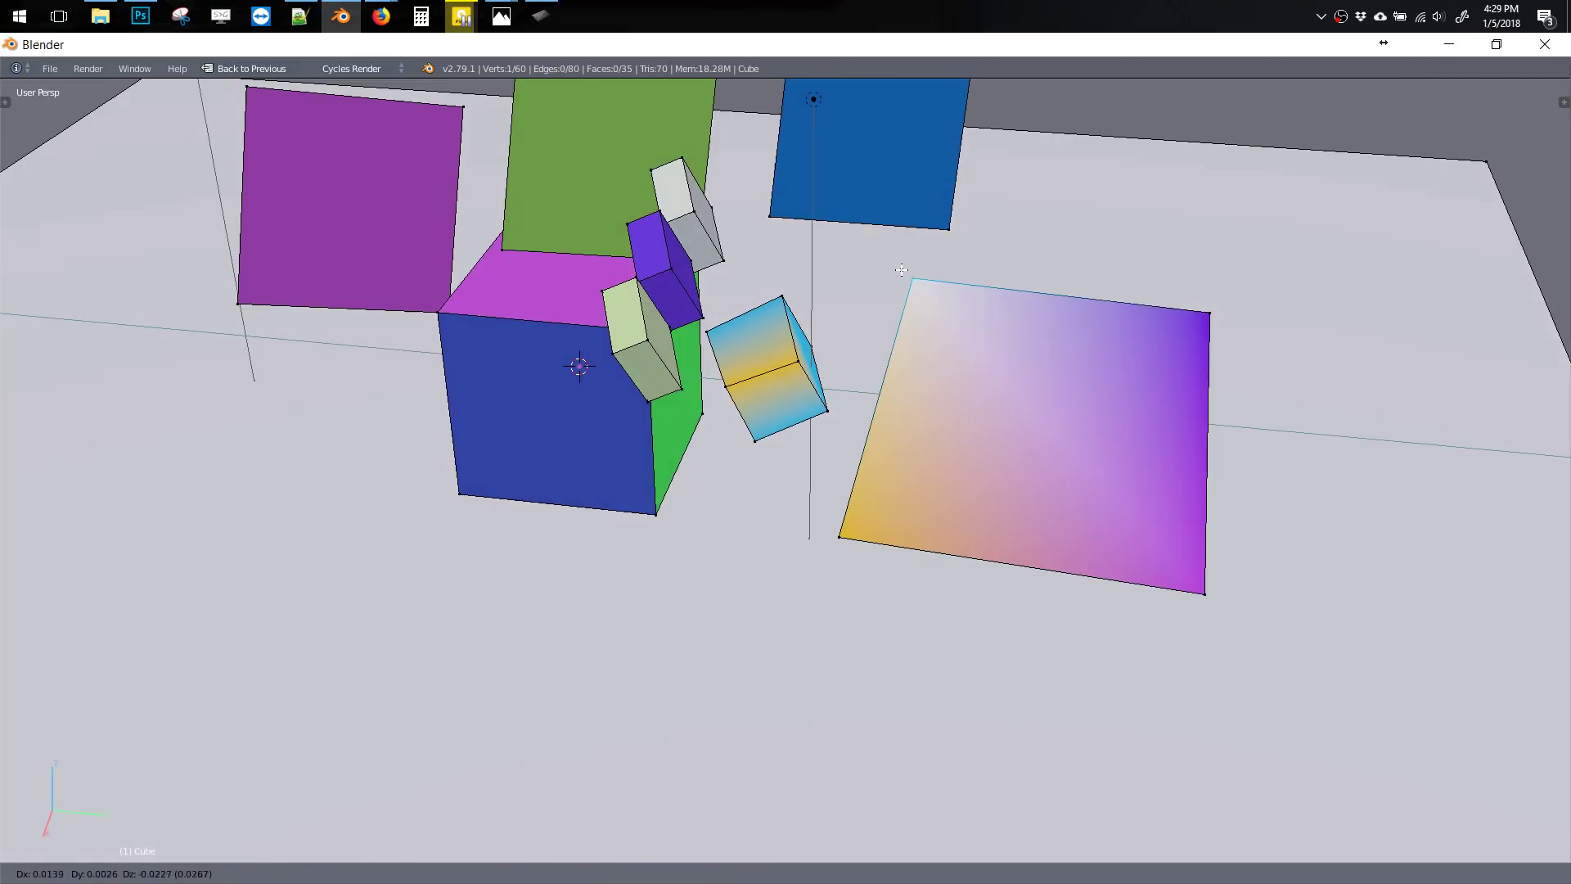
pyautogui.rightClick(1208, 316)
pyautogui.rightClick(1205, 595)
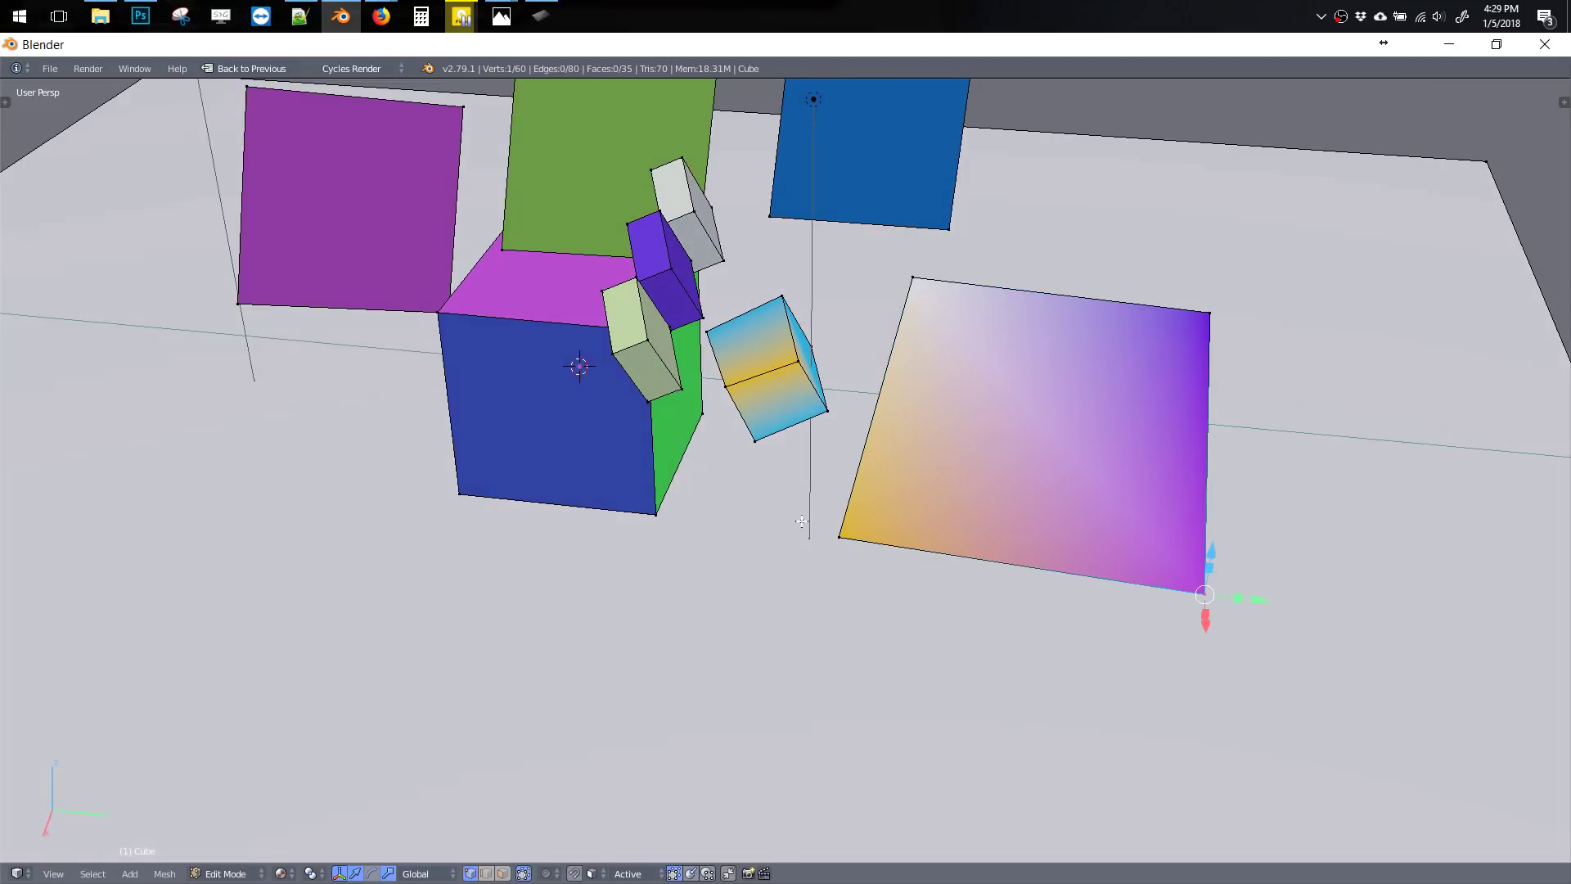
pyautogui.rightClick(833, 540)
pyautogui.rightClick(912, 279)
pyautogui.rightClick(1209, 315)
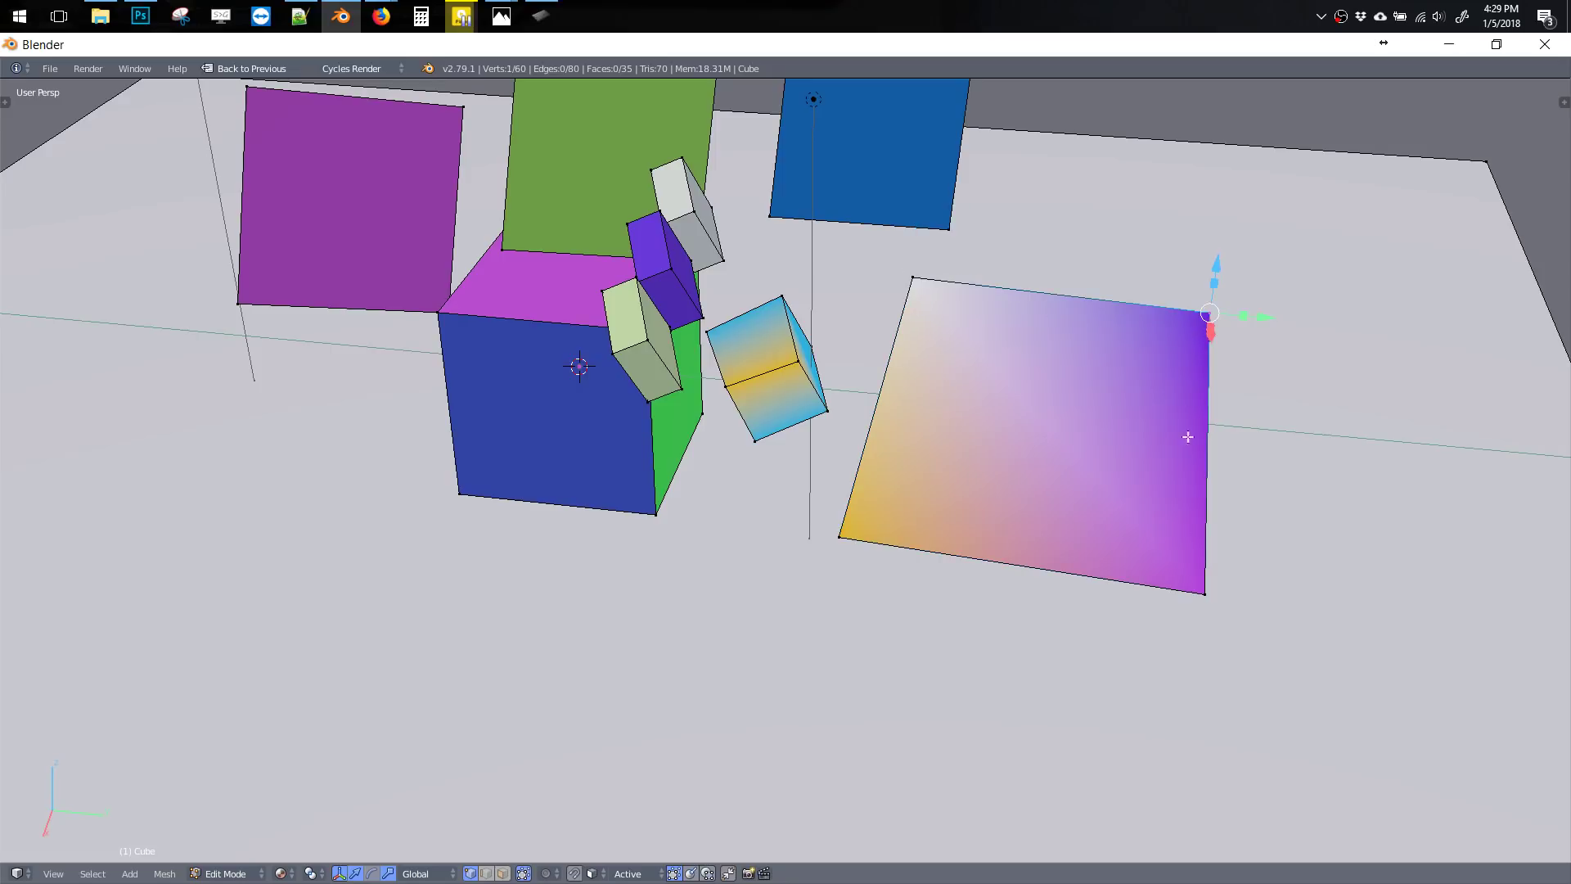
pyautogui.rightClick(1205, 593)
pyautogui.rightClick(834, 537)
pyautogui.rightClick(911, 280)
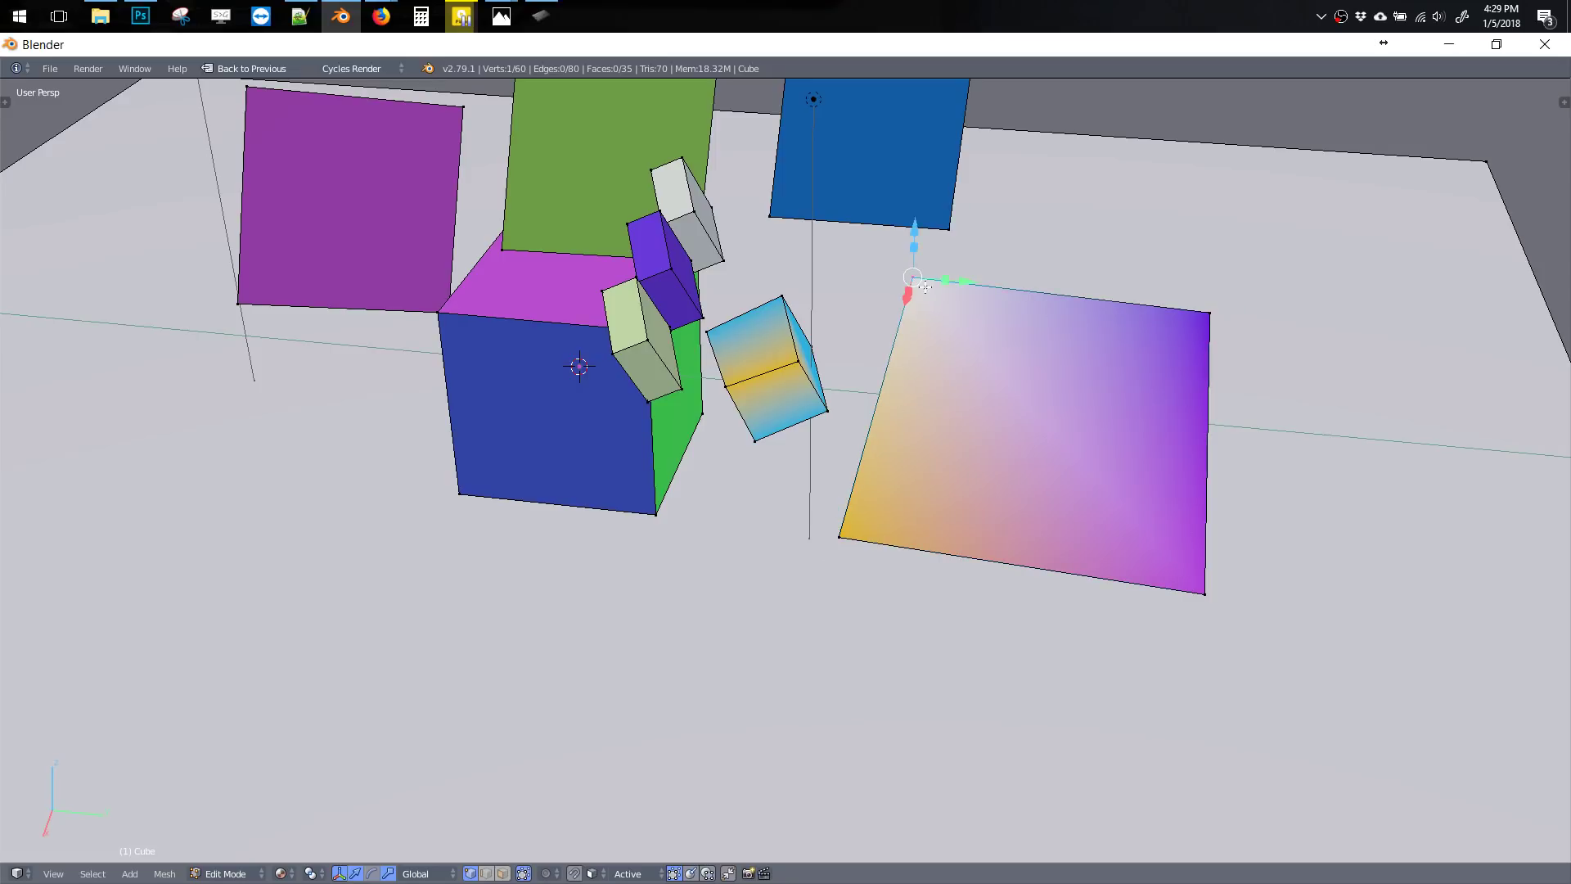
pyautogui.rightClick(1208, 315)
pyautogui.rightClick(1197, 580)
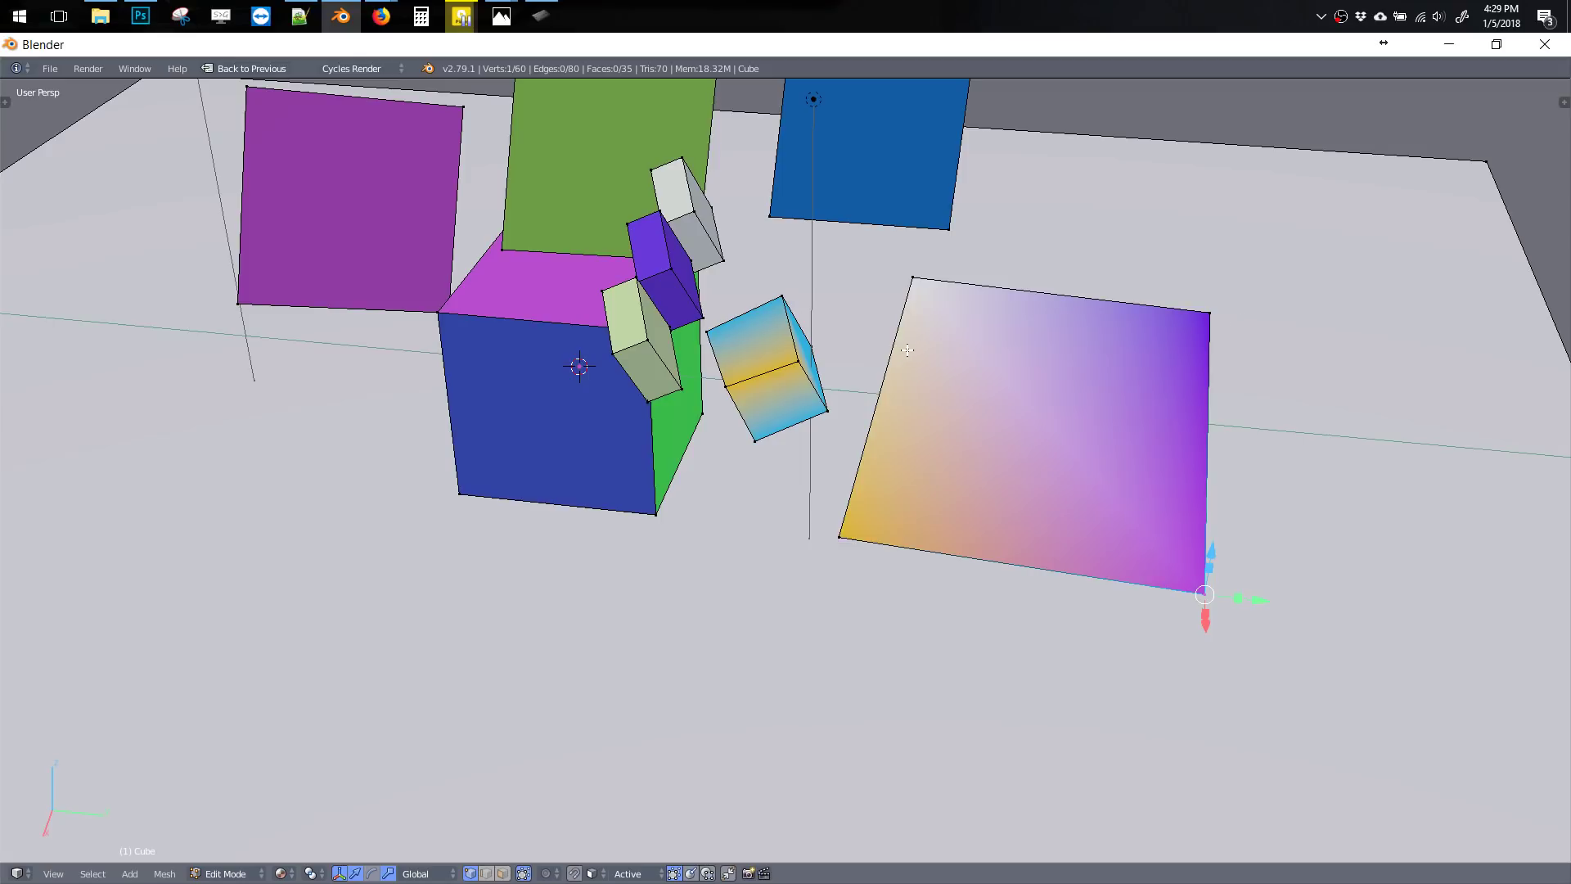
pyautogui.rightClick(913, 281)
# Extrude the gradient panel upward into a box
pyautogui.press('l')
pyautogui.press('e')
pyautogui.click(893, 493)
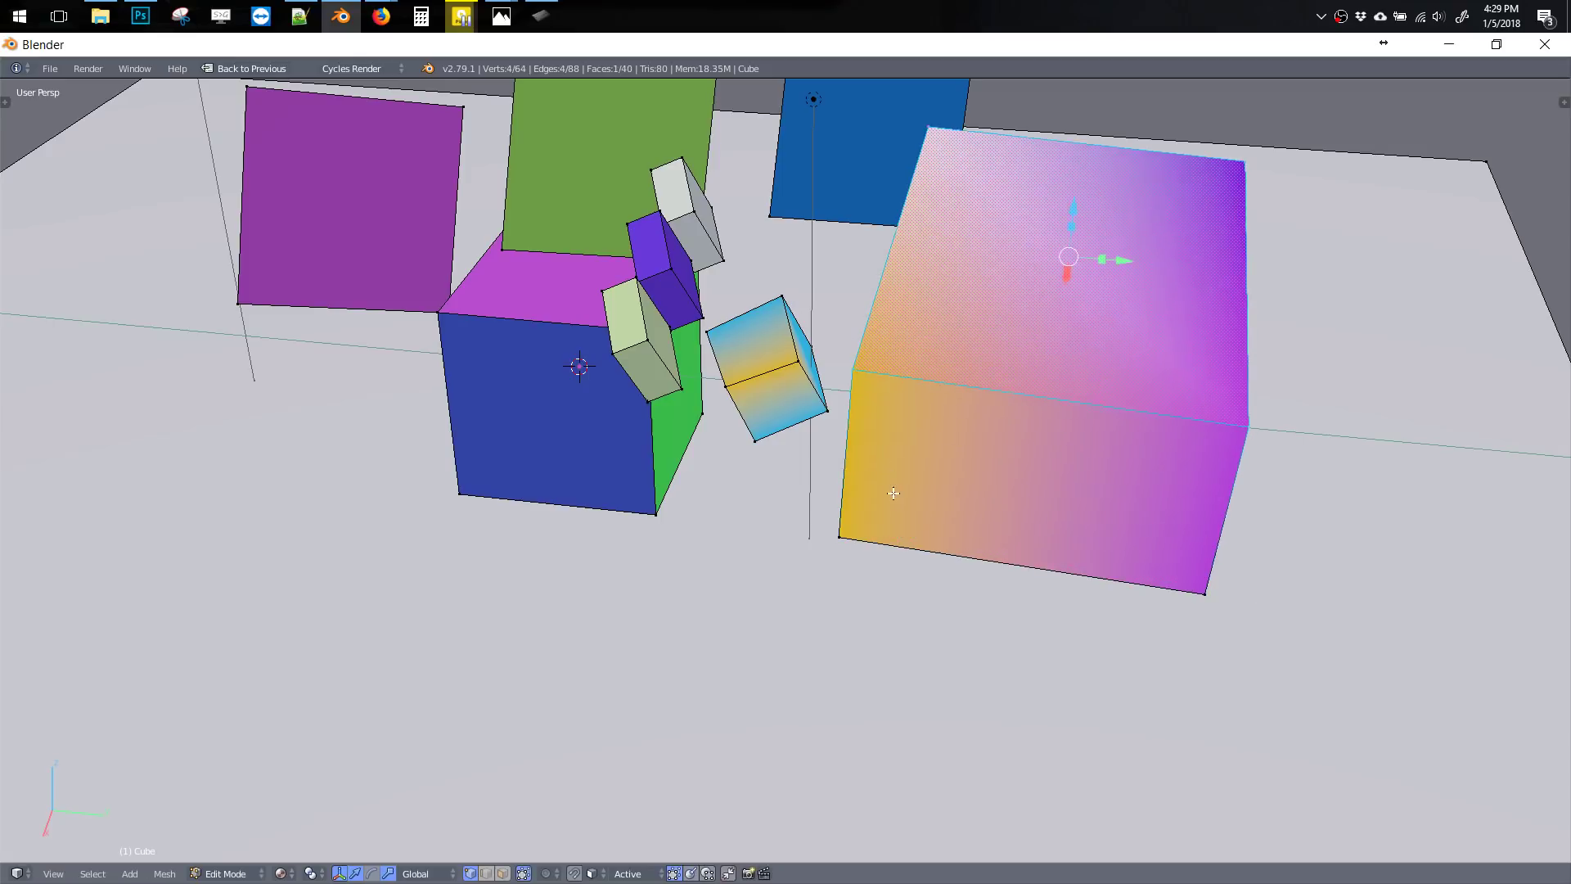
pyautogui.moveTo(891, 493); pyautogui.dragTo(972, 382, button='middle')
# Select the four top corners and fill the top face with green vertex colour
pyautogui.rightClick(972, 382)
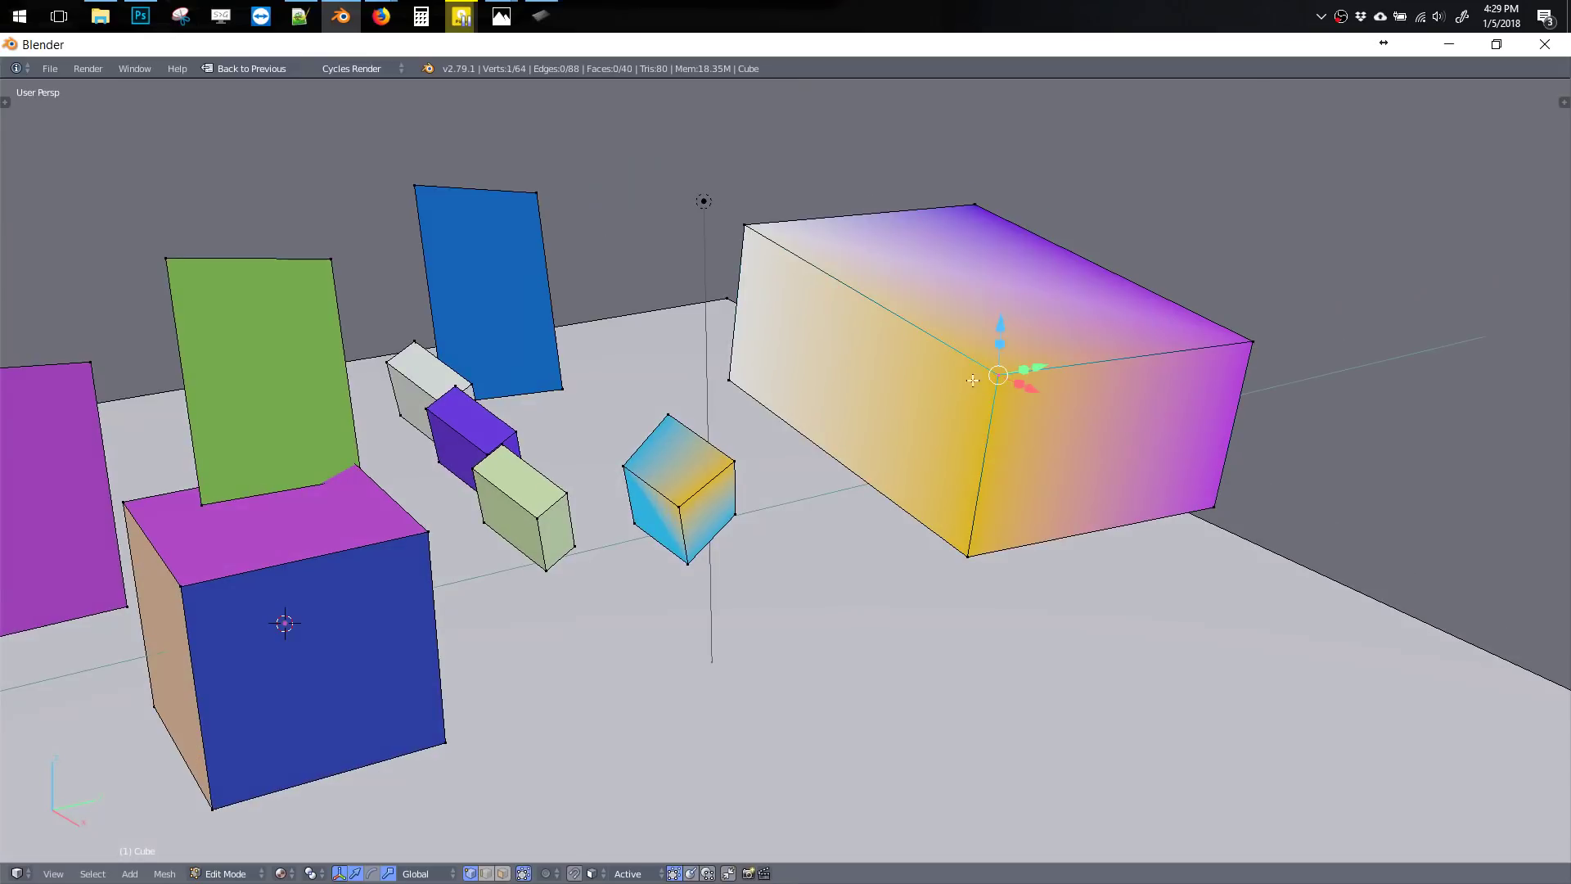
pyautogui.keyDown('shift'); pyautogui.rightClick(744, 226); pyautogui.keyUp('shift')
pyautogui.keyDown('shift'); pyautogui.rightClick(975, 206); pyautogui.keyUp('shift')
pyautogui.keyDown('shift'); pyautogui.rightClick(1251, 344); pyautogui.keyUp('shift')
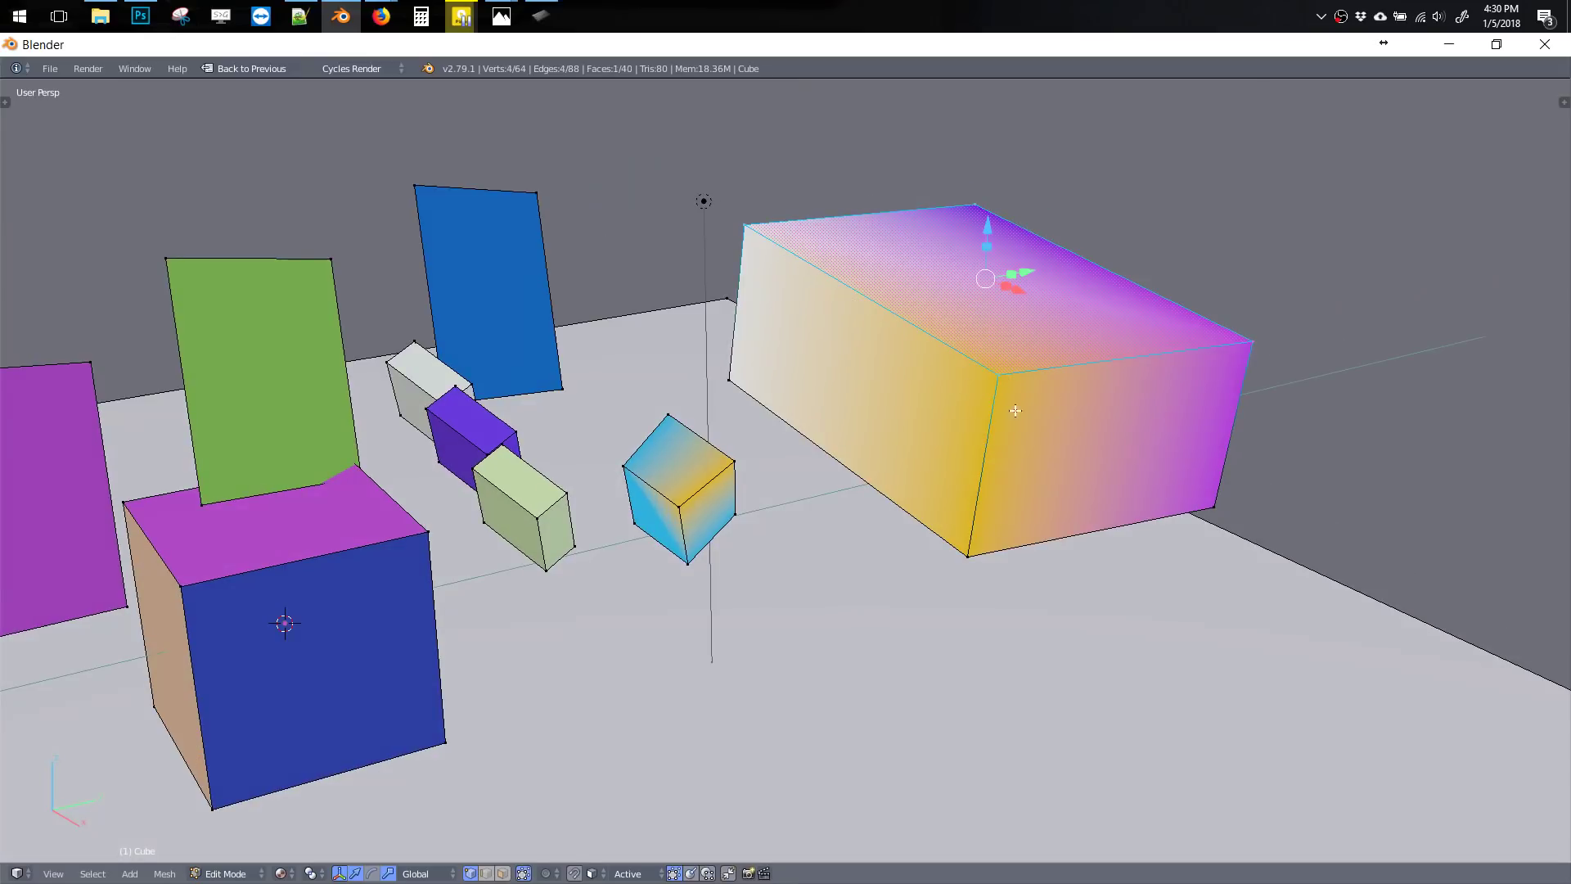
pyautogui.press('q')
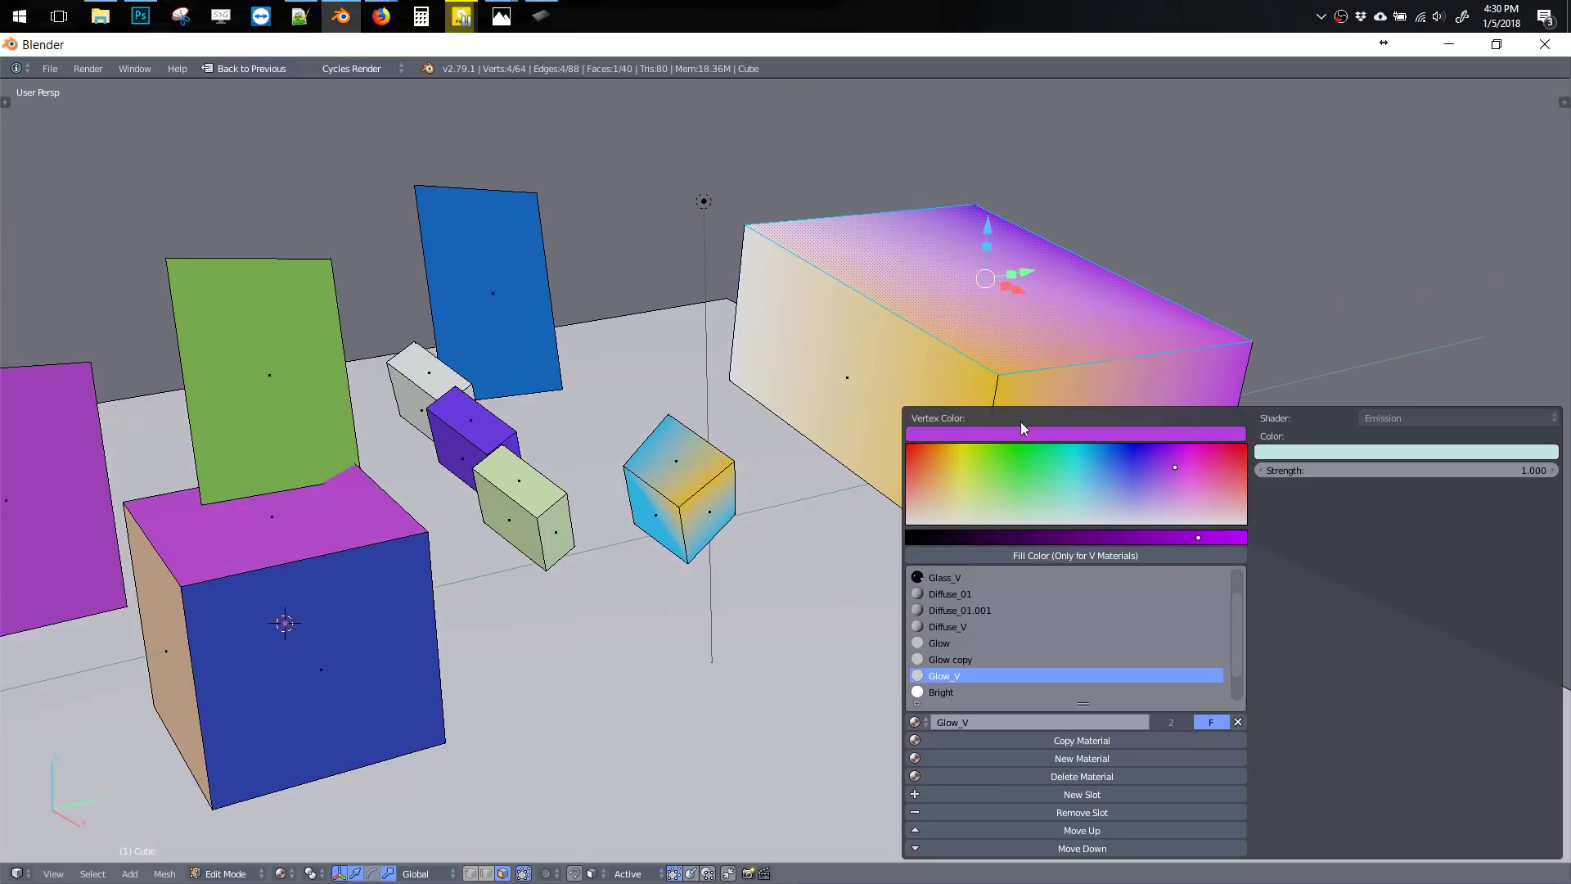
pyautogui.click(1020, 463)
pyautogui.click(1035, 557)
# Fill the box's left side face with orange vertex colour
pyautogui.rightClick(847, 376)
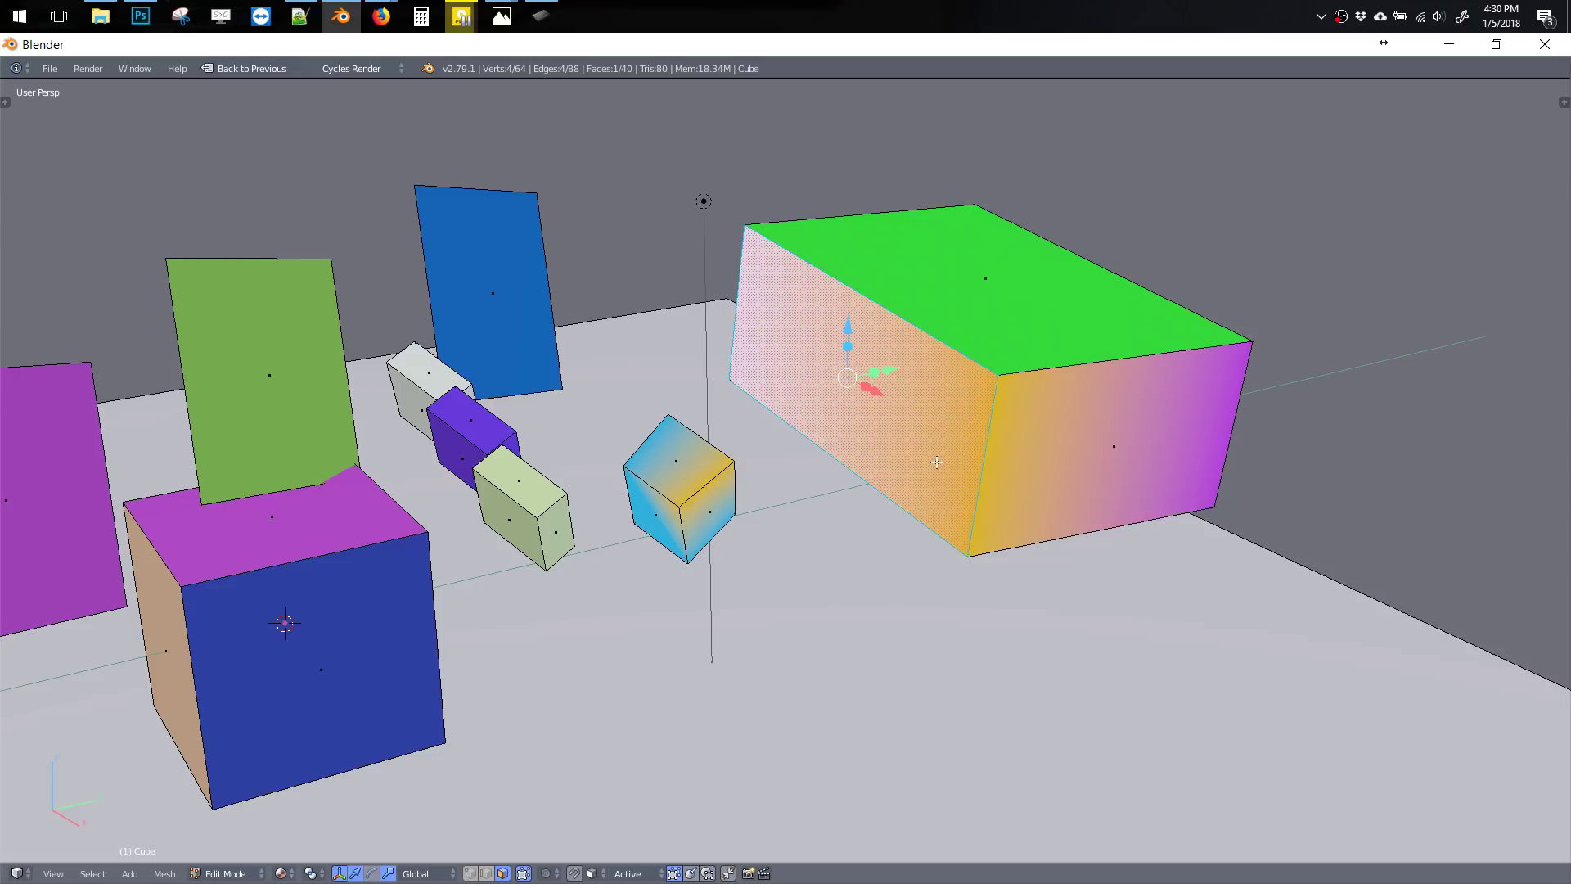
pyautogui.press('q')
pyautogui.click(933, 499)
pyautogui.click(997, 568)
pyautogui.moveTo(997, 568); pyautogui.dragTo(1049, 492, button='middle')
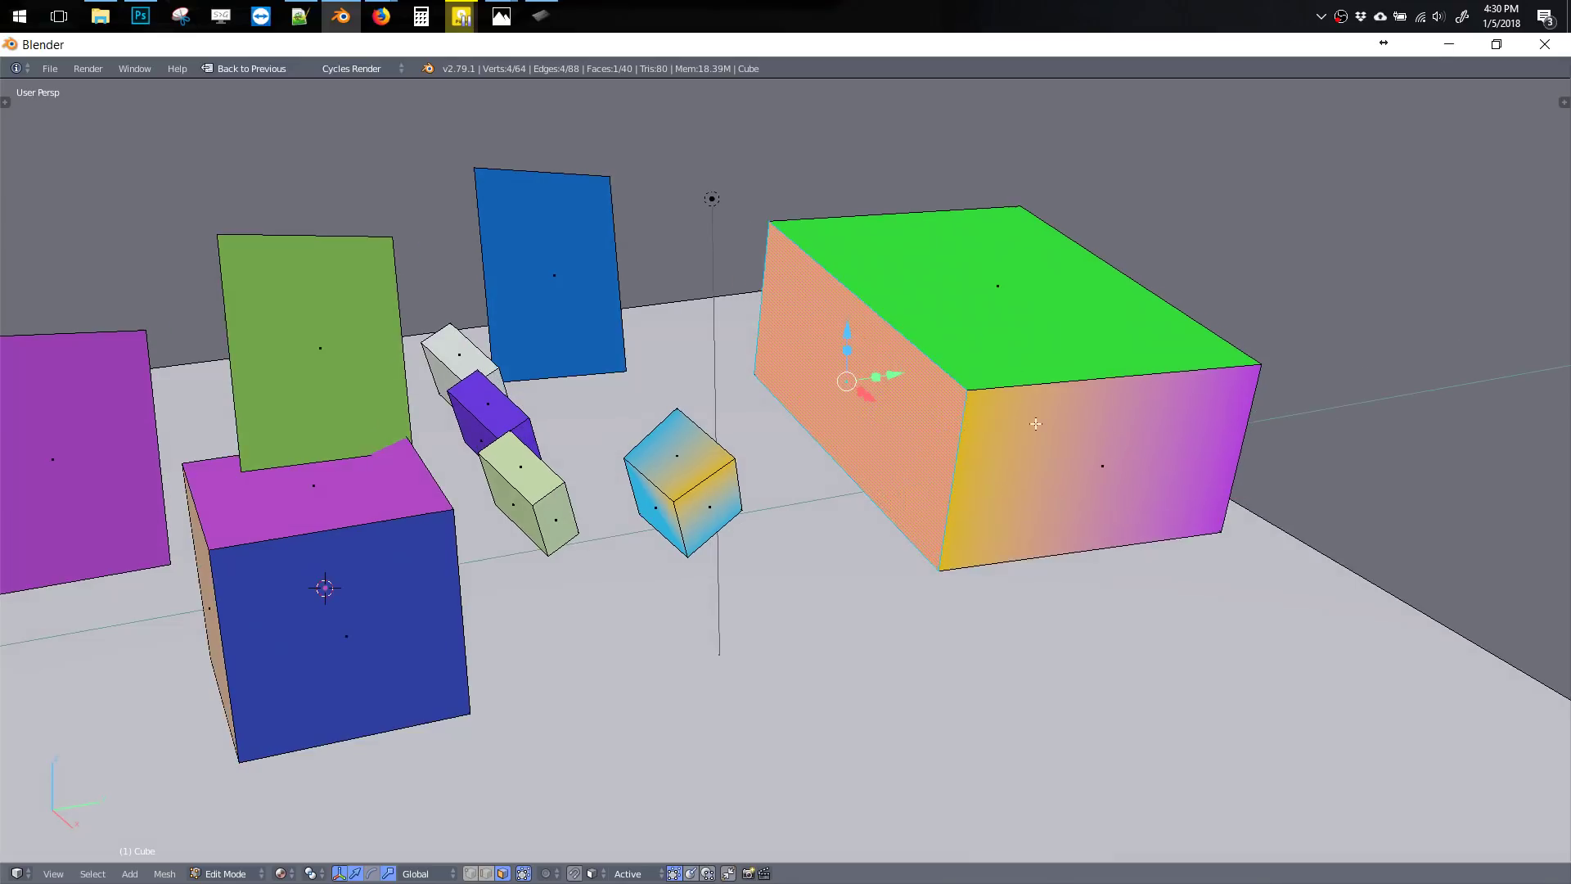
# Fill the box's right side face with pale blue vertex colour
pyautogui.rightClick(1049, 492)
pyautogui.press('q')
pyautogui.click(1046, 509)
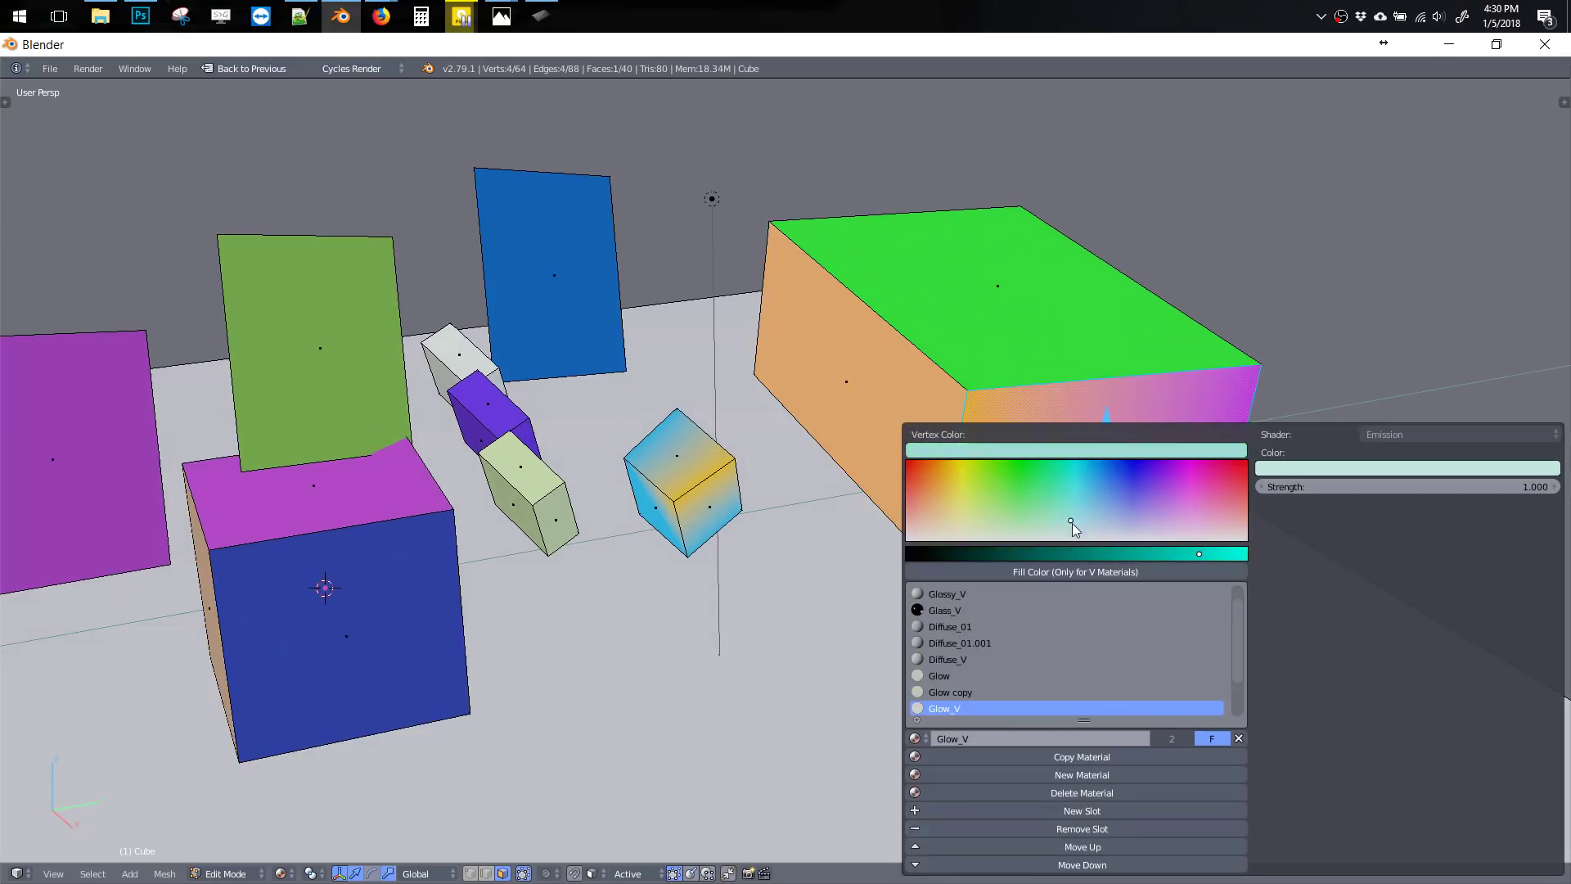
pyautogui.click(1070, 570)
pyautogui.moveTo(1071, 569)
pyautogui.mouseDown(button='middle')
pyautogui.moveTo(871, 353)
pyautogui.moveTo(796, 401)
pyautogui.moveTo(791, 446)
pyautogui.mouseUp(button='middle')
pyautogui.press('q')
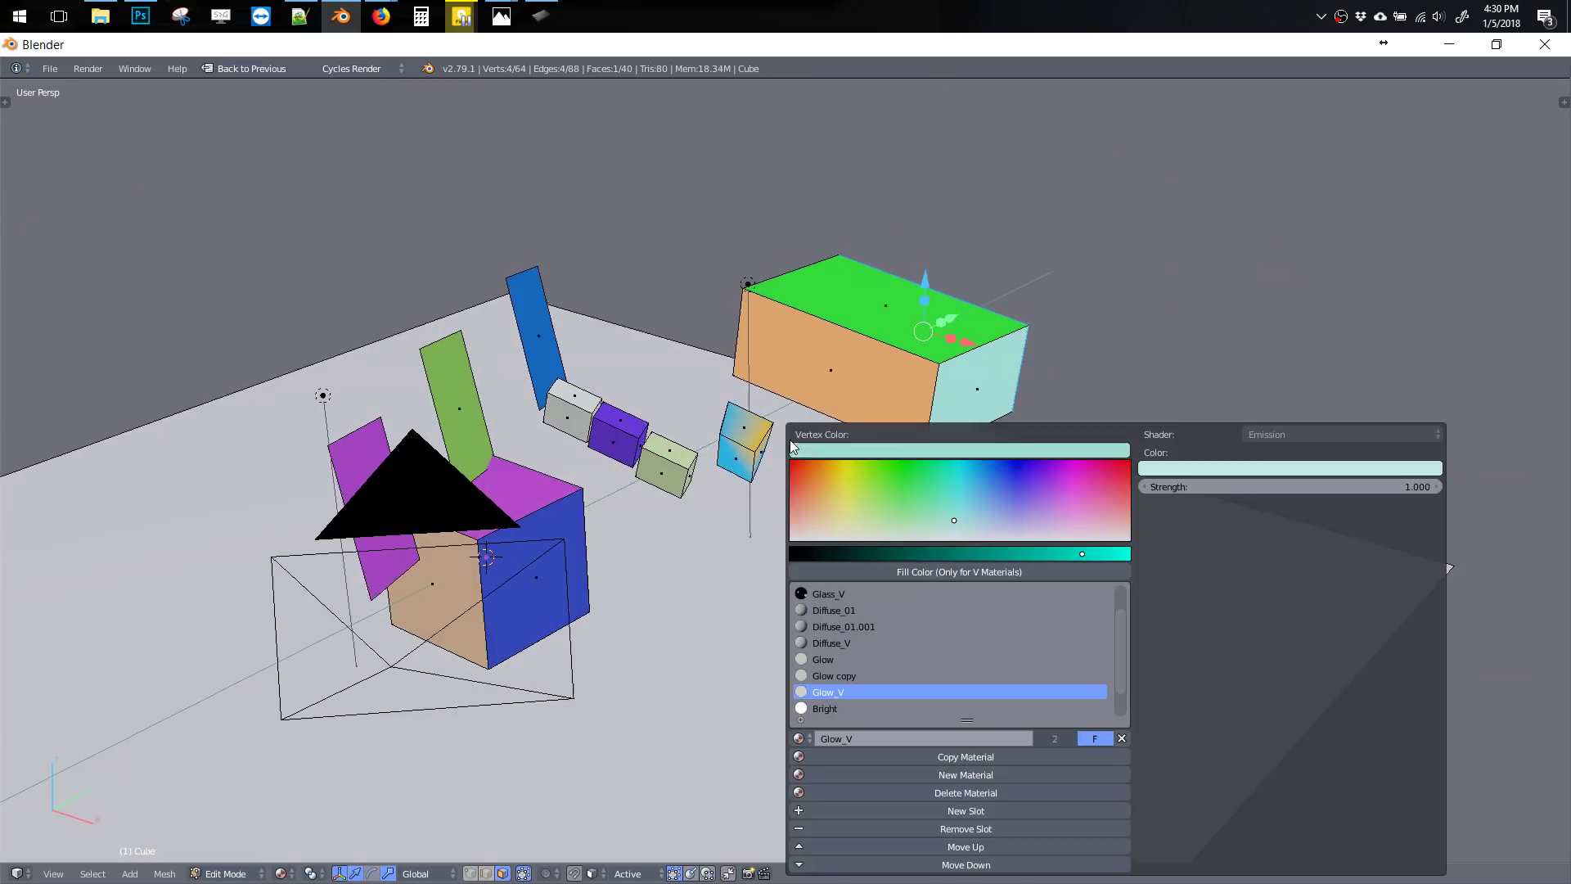